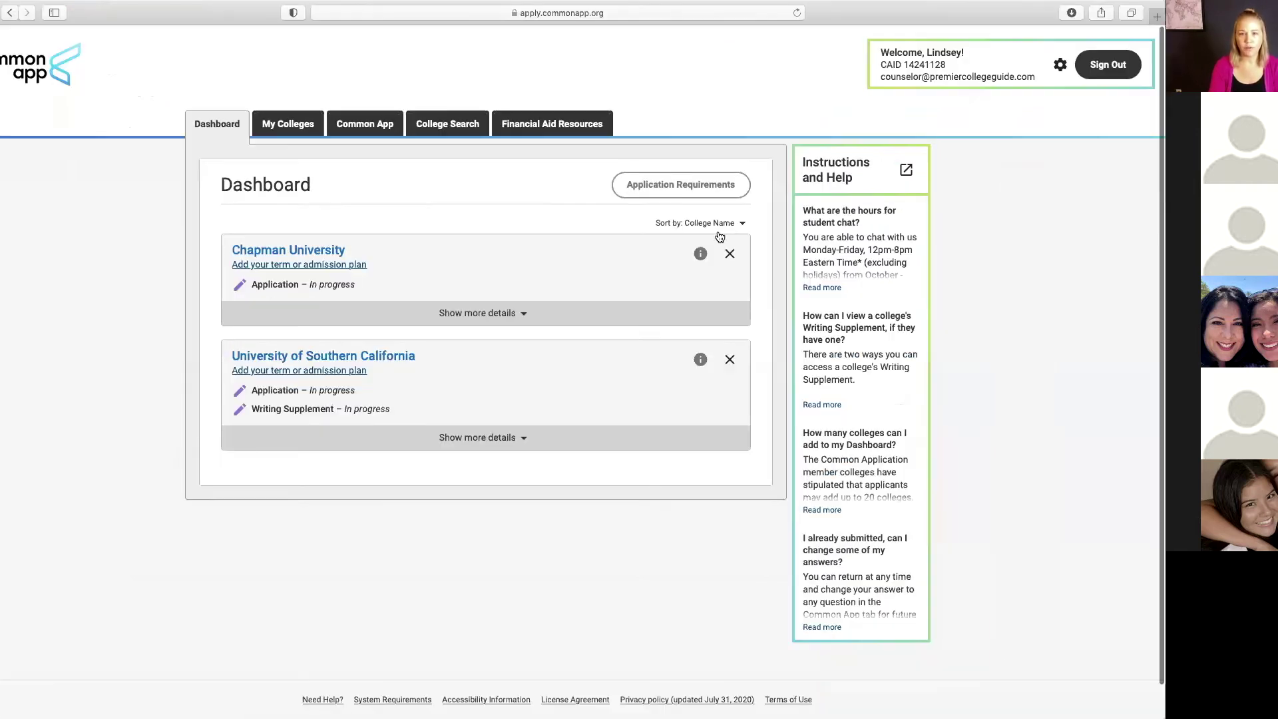
Step: Remove Chapman University and University of Southern California from the dashboard, confirming each removal
click(755, 291)
click(604, 400)
click(733, 261)
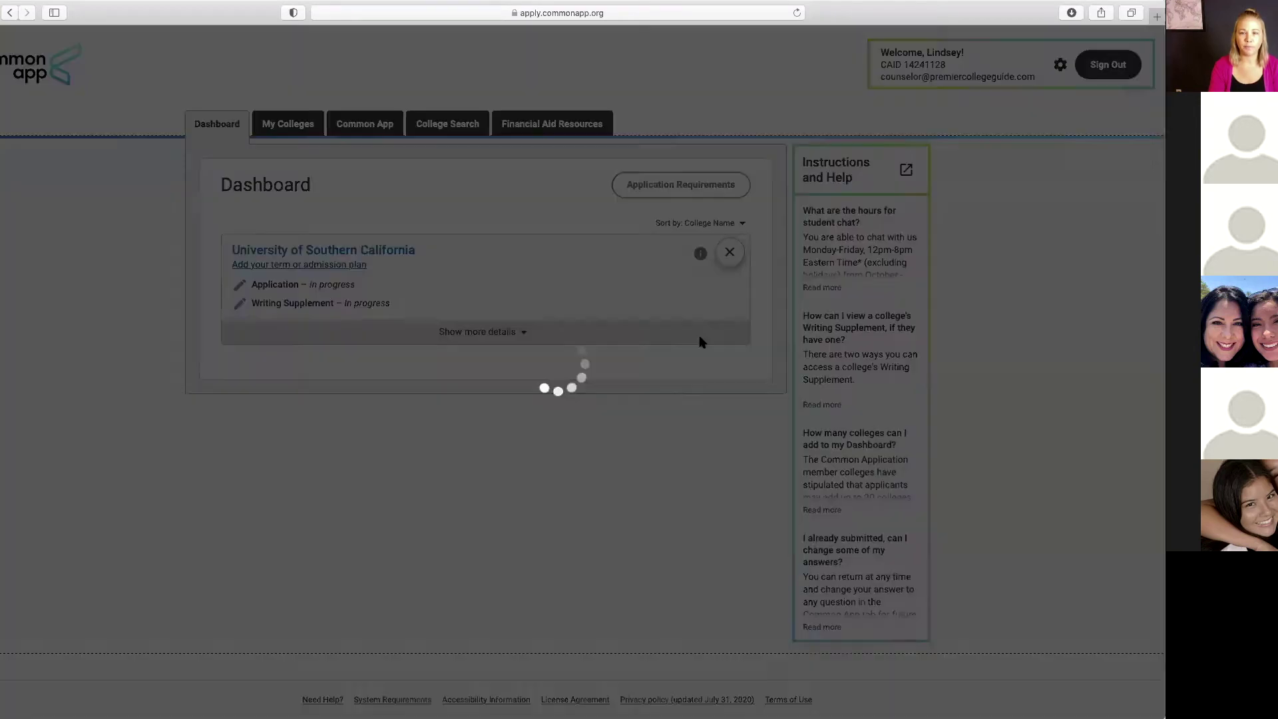
click(607, 320)
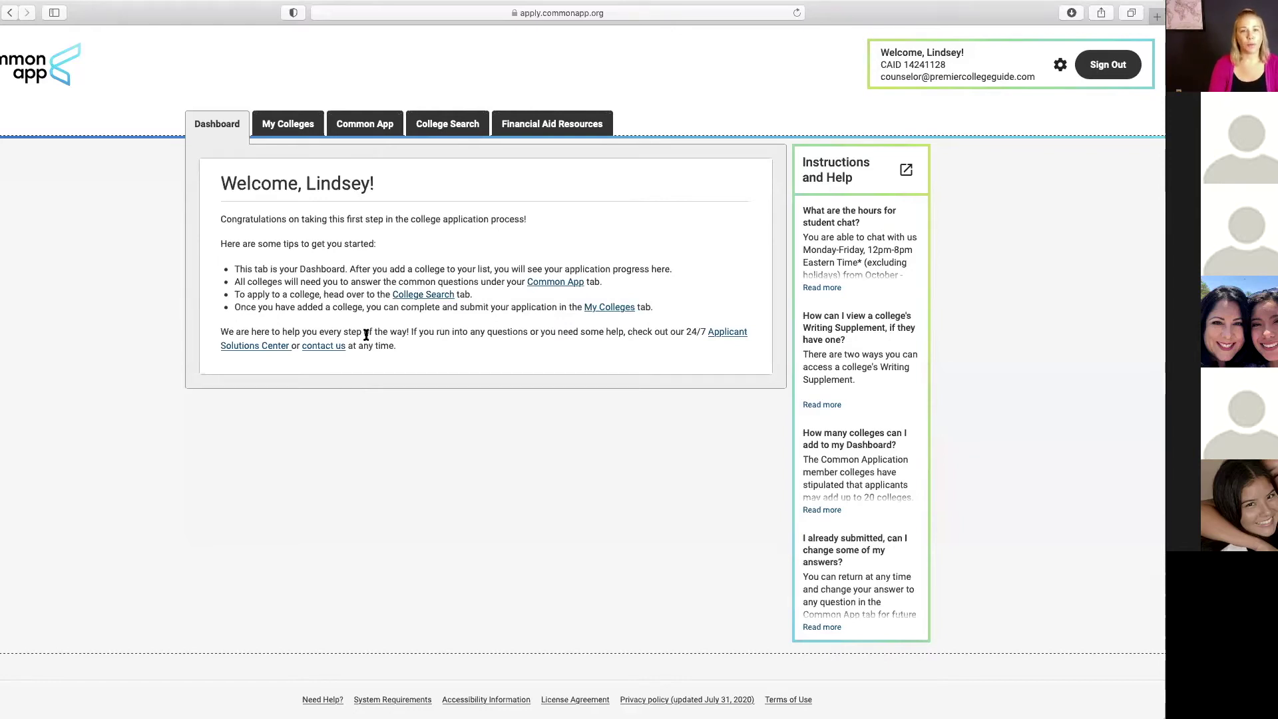
Step: Search College Search for 'chapman', add Chapman University, and return to the Dashboard
click(446, 126)
click(353, 239)
text(chapman)
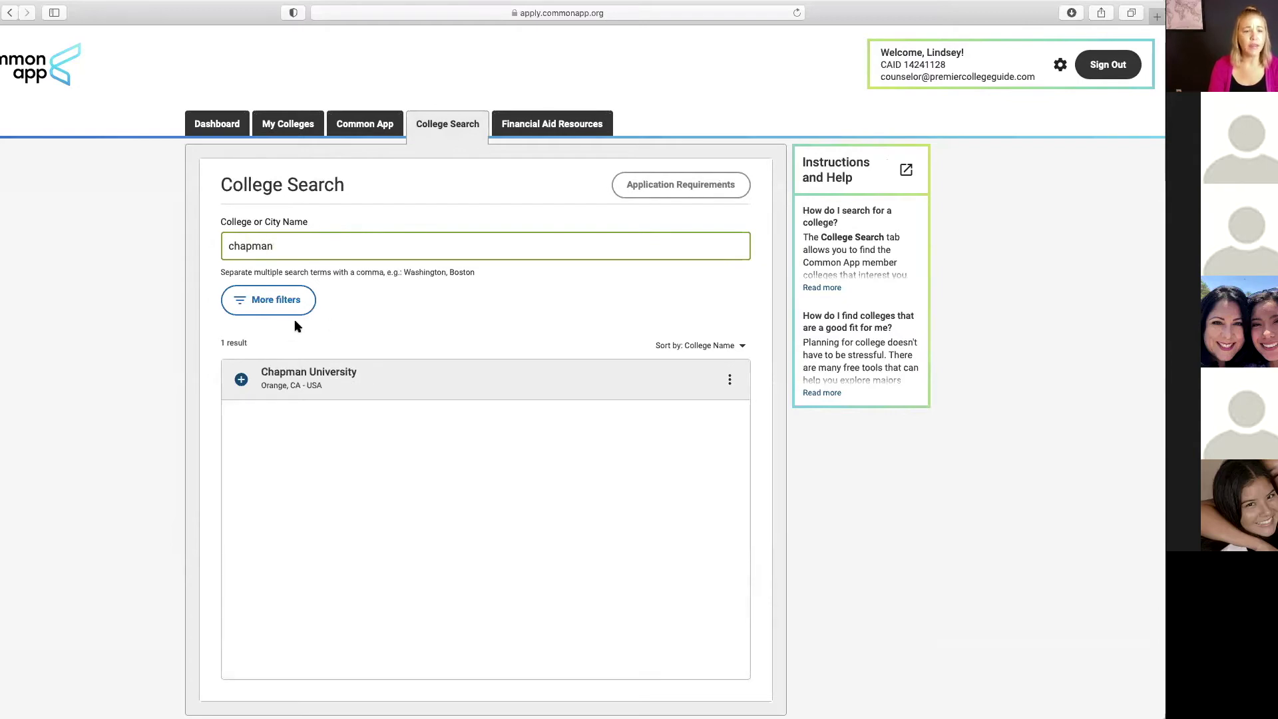
click(242, 379)
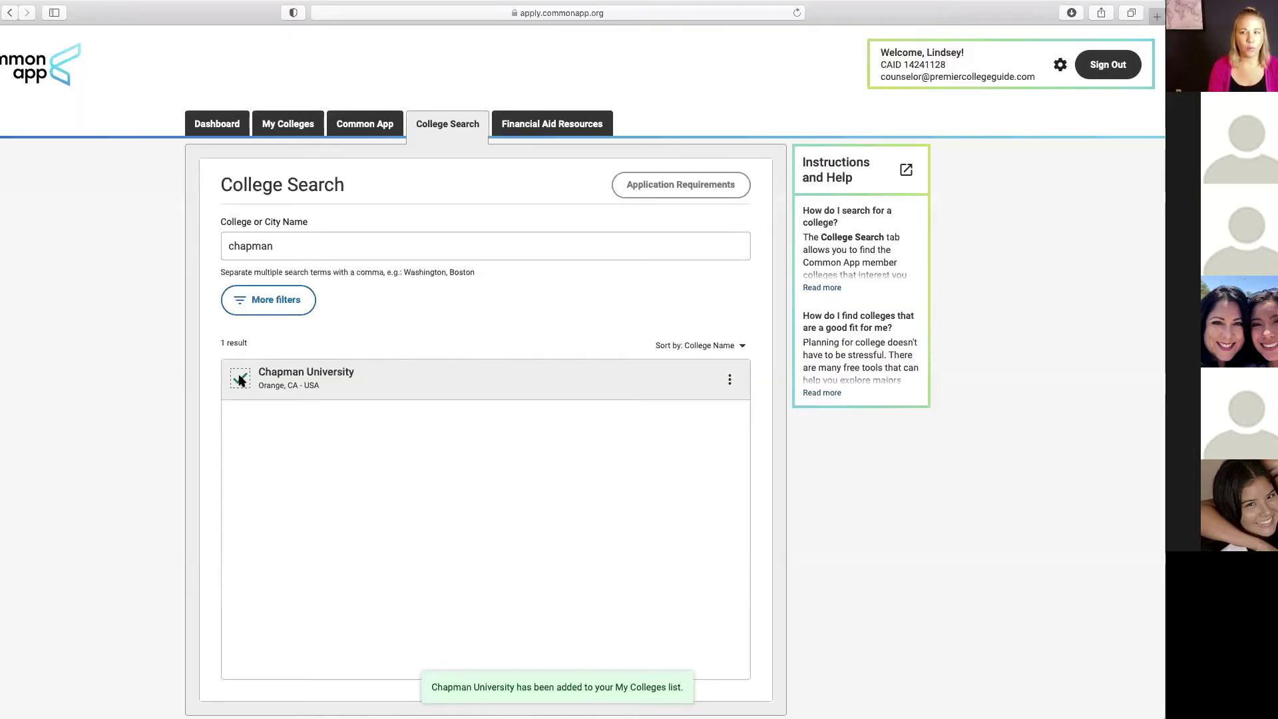
click(215, 128)
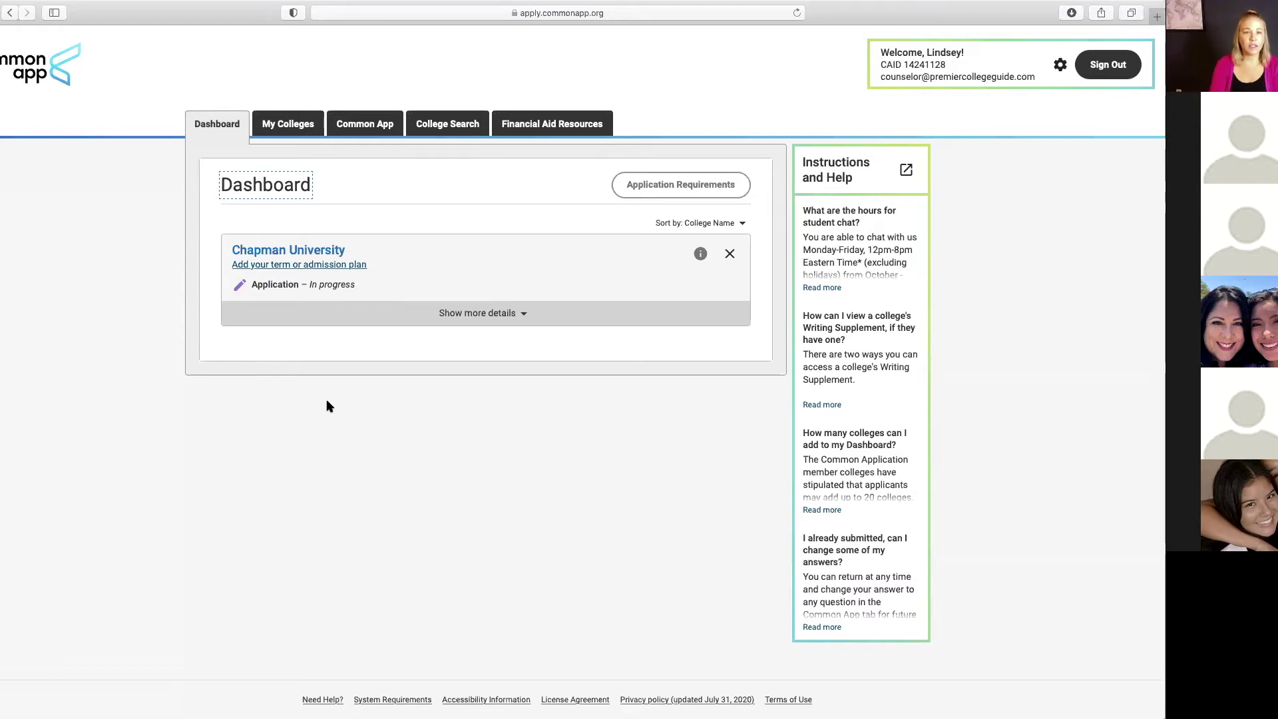
Step: Open the Common App Profile and review the prefilled legal name, sex and date of birth
click(360, 125)
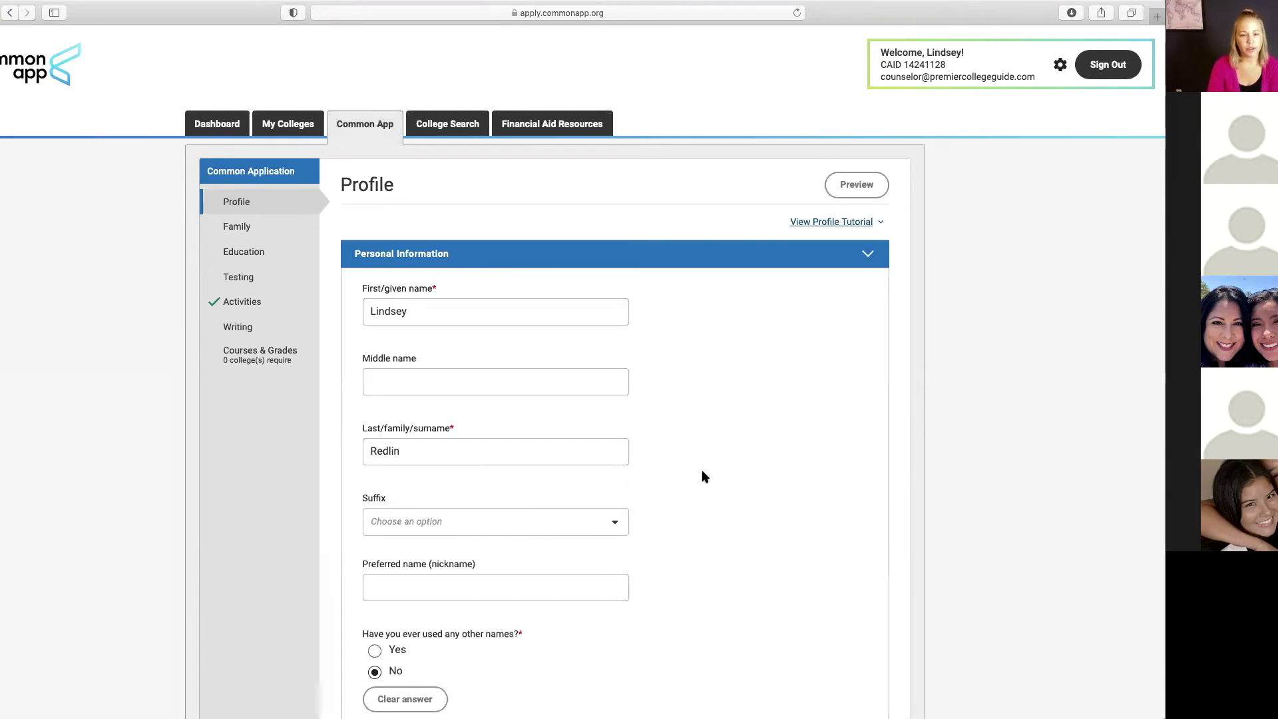
scroll(701, 474, down, 5)
scroll(702, 476, down, 1)
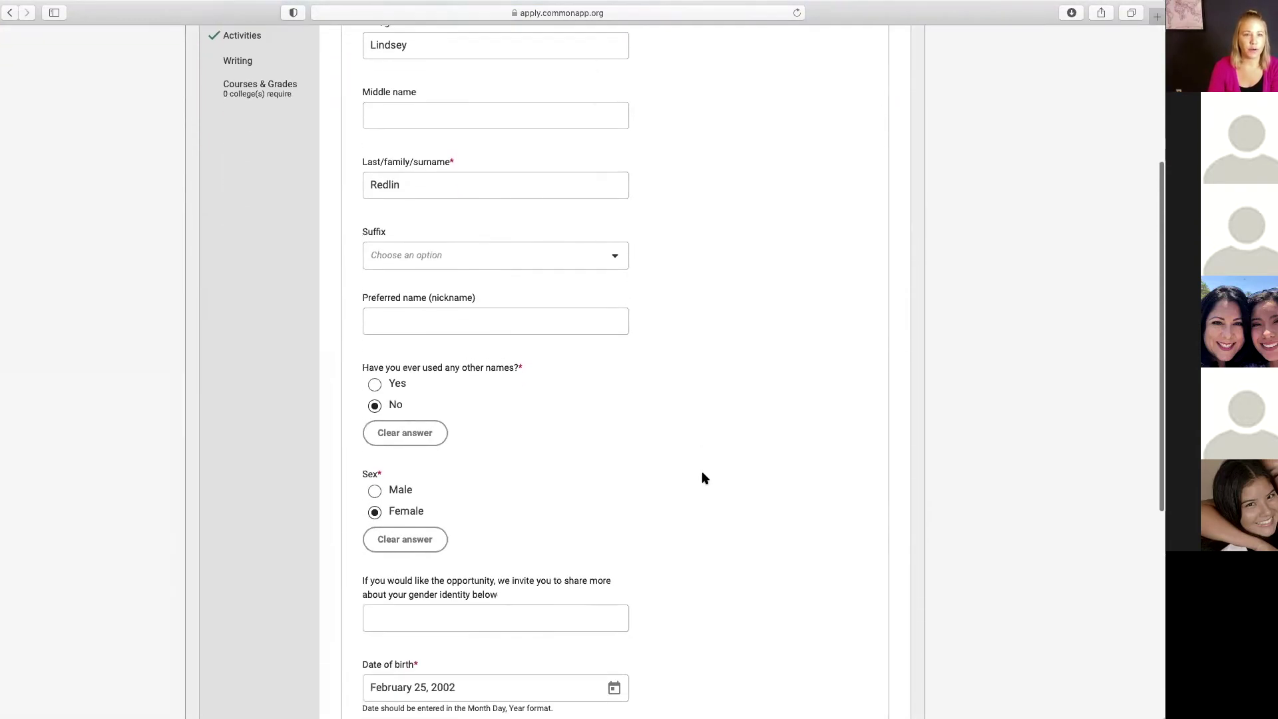
scroll(703, 478, up, 1)
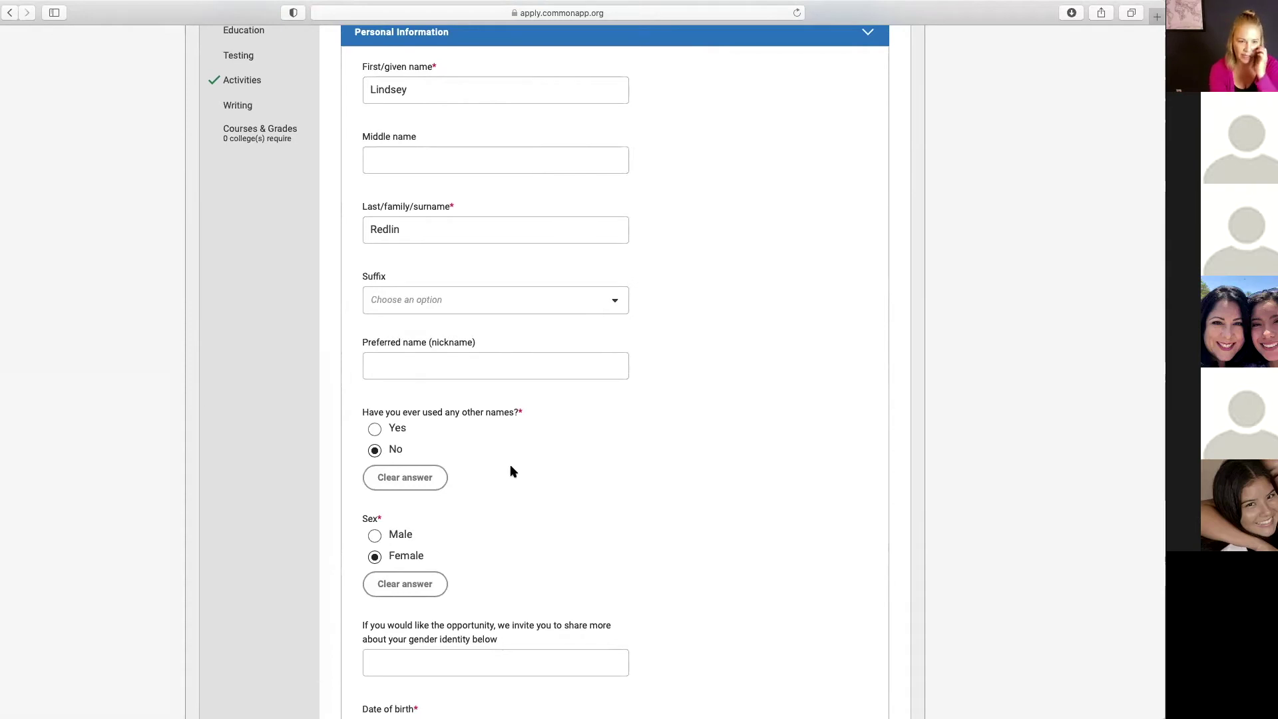
scroll(513, 472, down, 5)
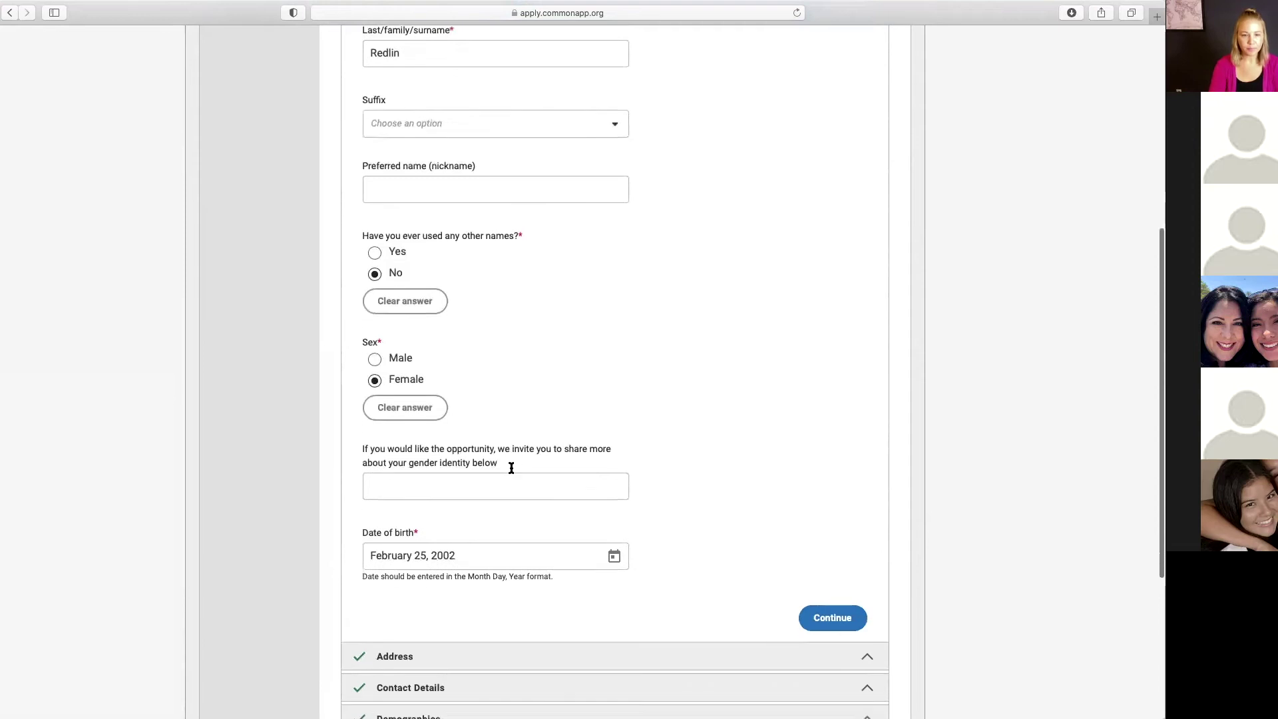
Step: Confirm Personal Information, Address and Contact Details to reach Demographics
click(832, 446)
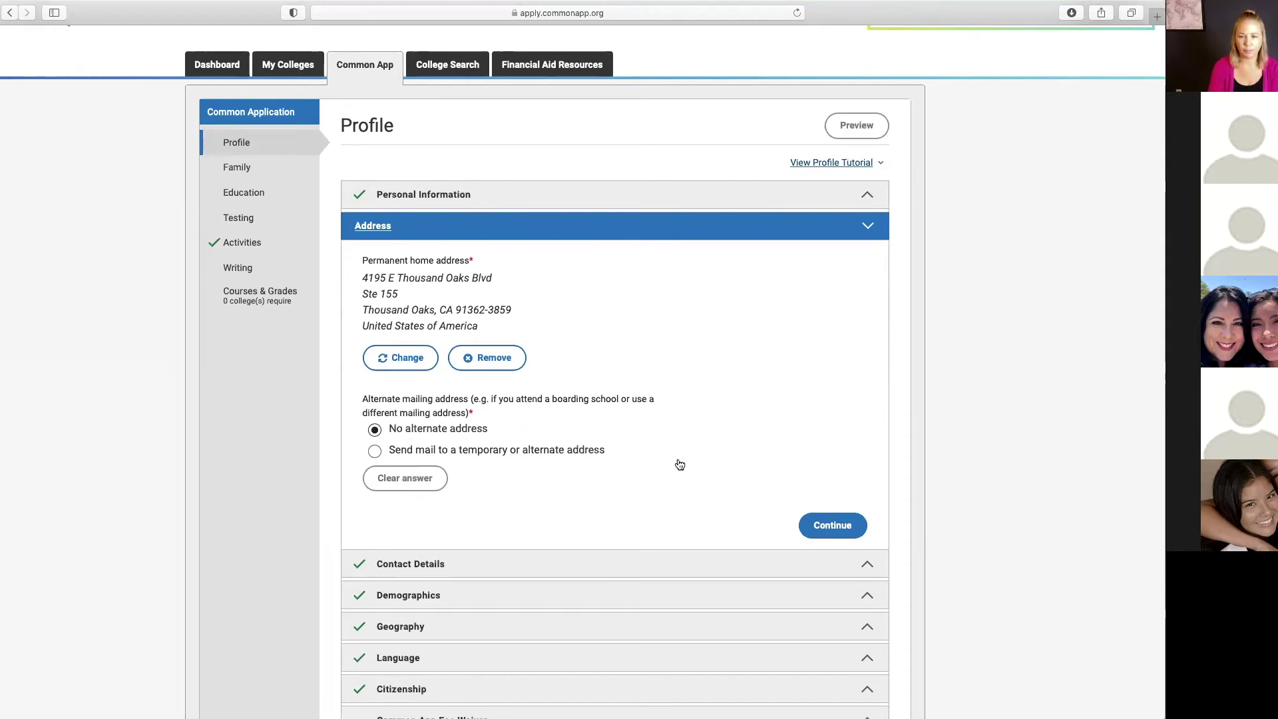
click(819, 524)
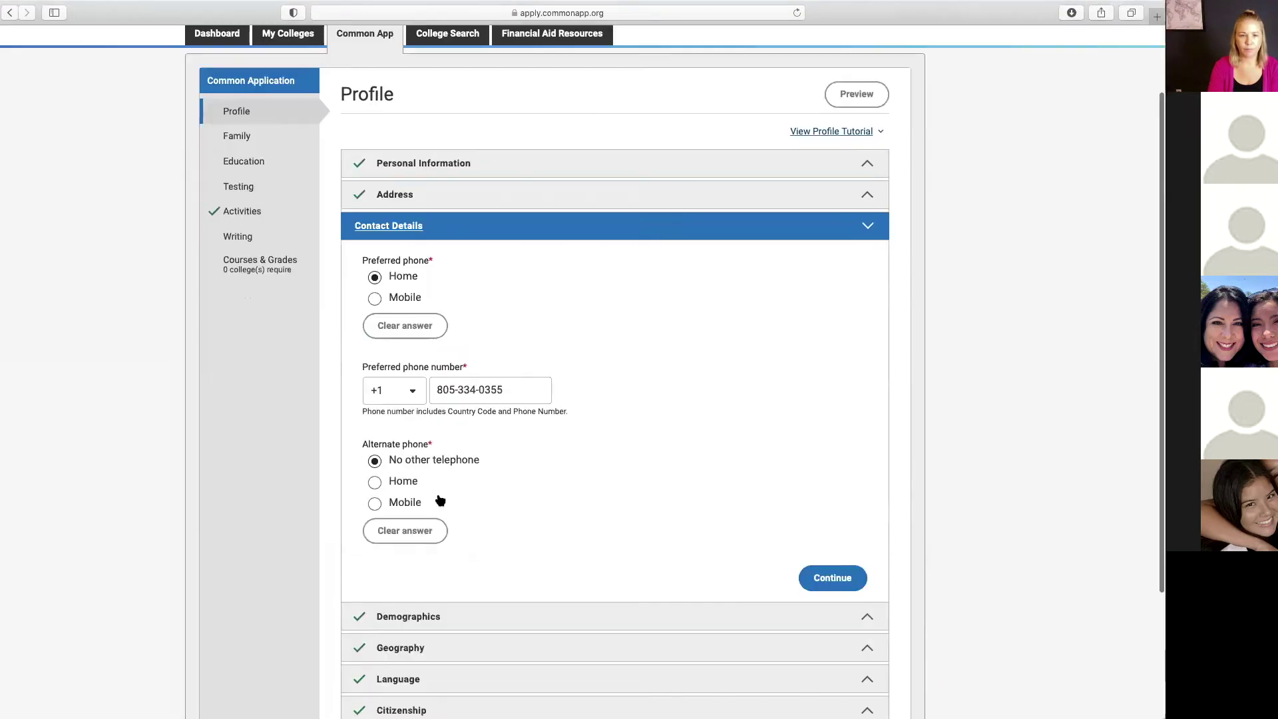
click(833, 454)
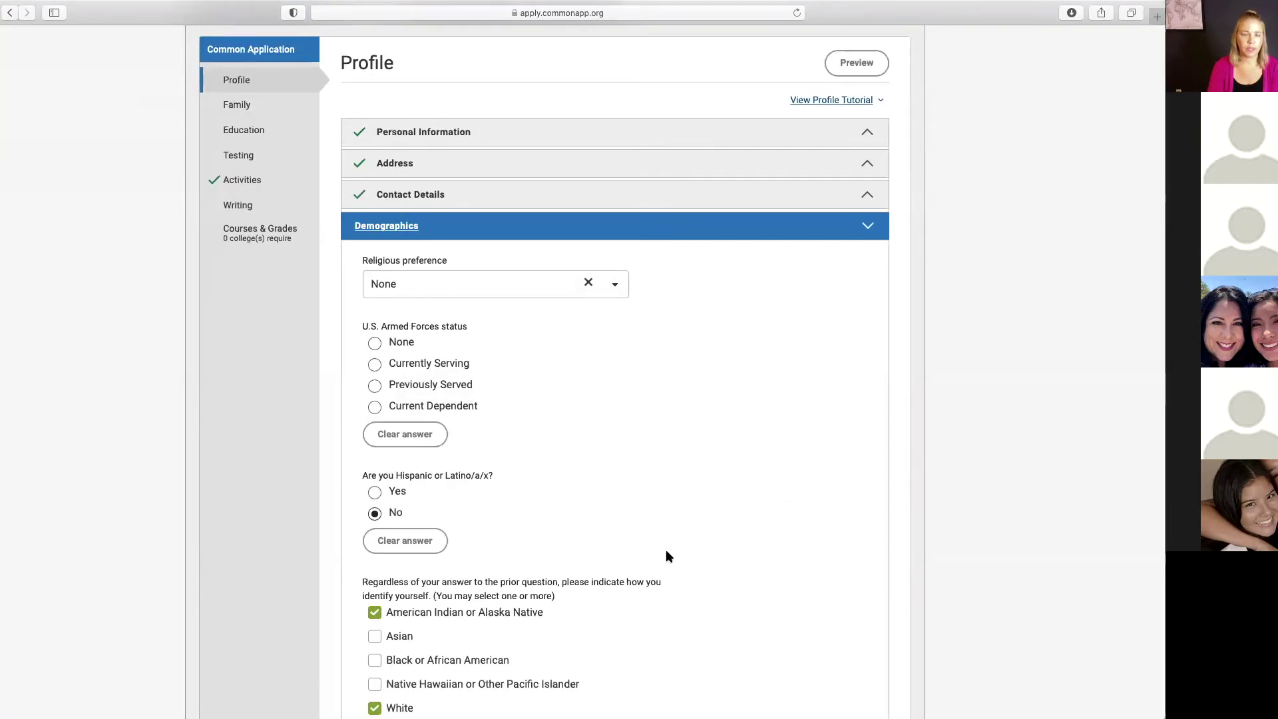
Step: Review the Demographics answers with the satisfaction box ticked and continue to Geography
scroll(667, 555, down, 3)
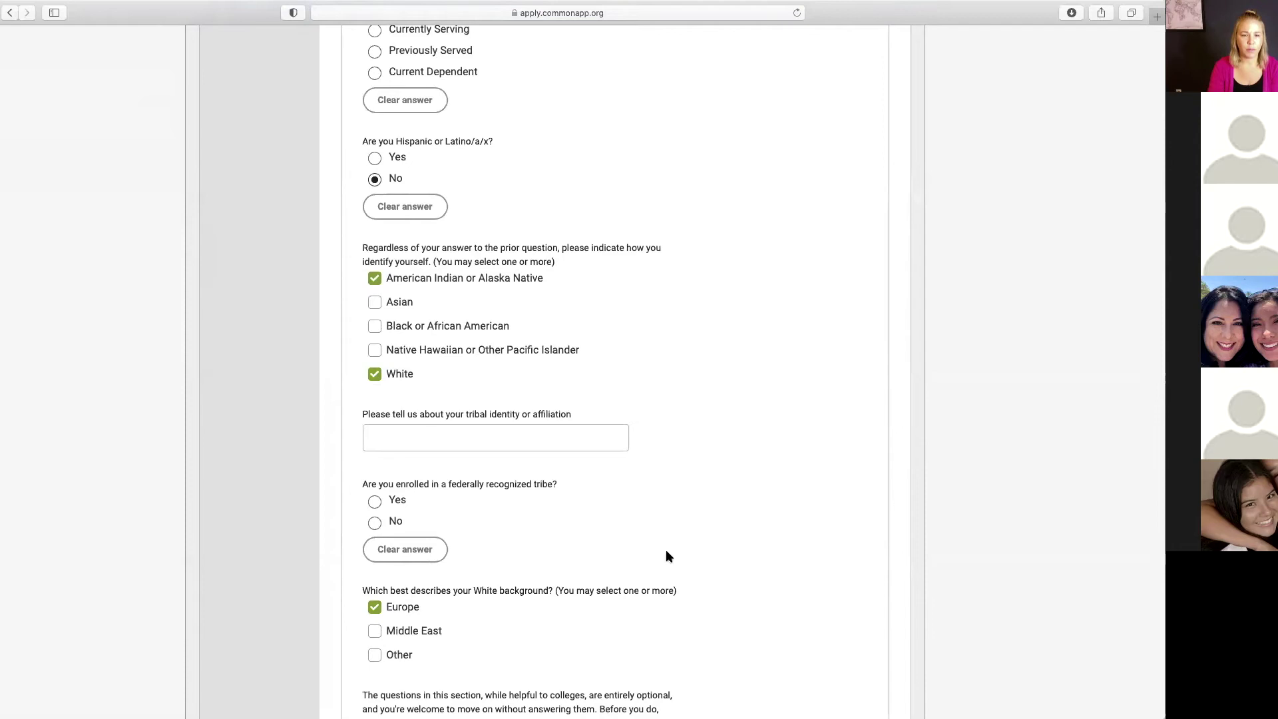
scroll(668, 552, down, 1)
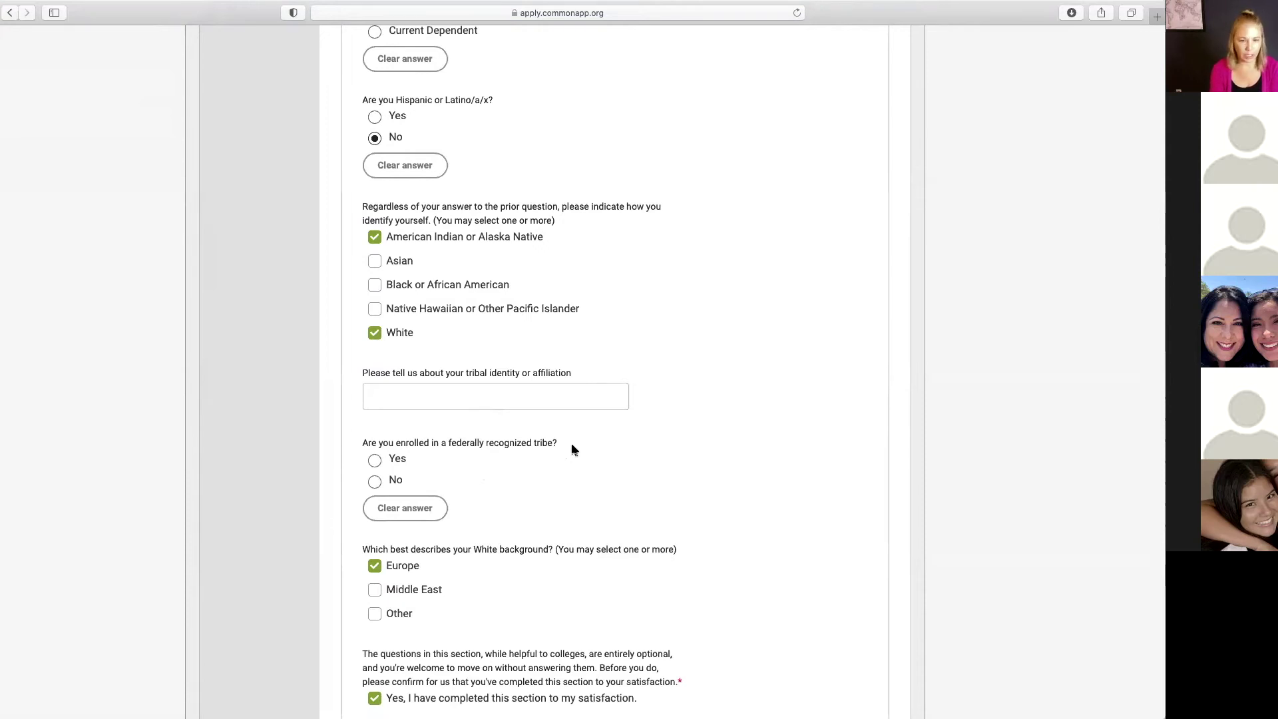
scroll(573, 450, down, 5)
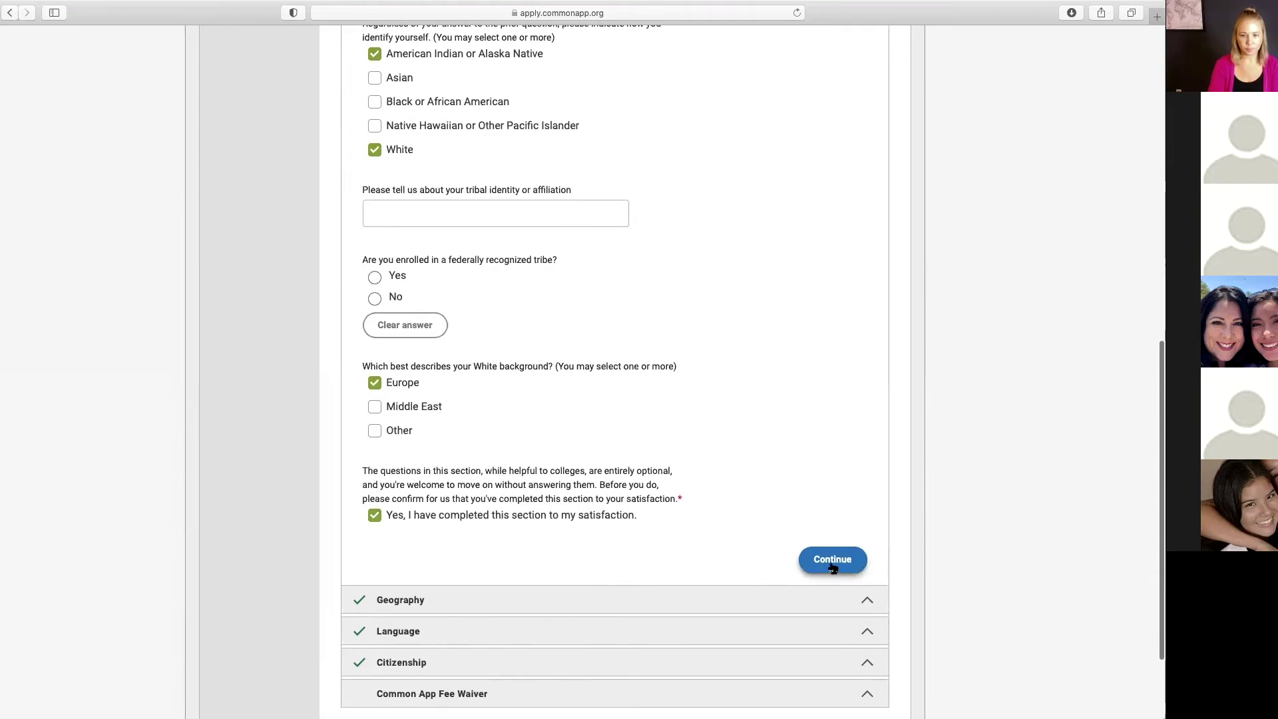
click(832, 561)
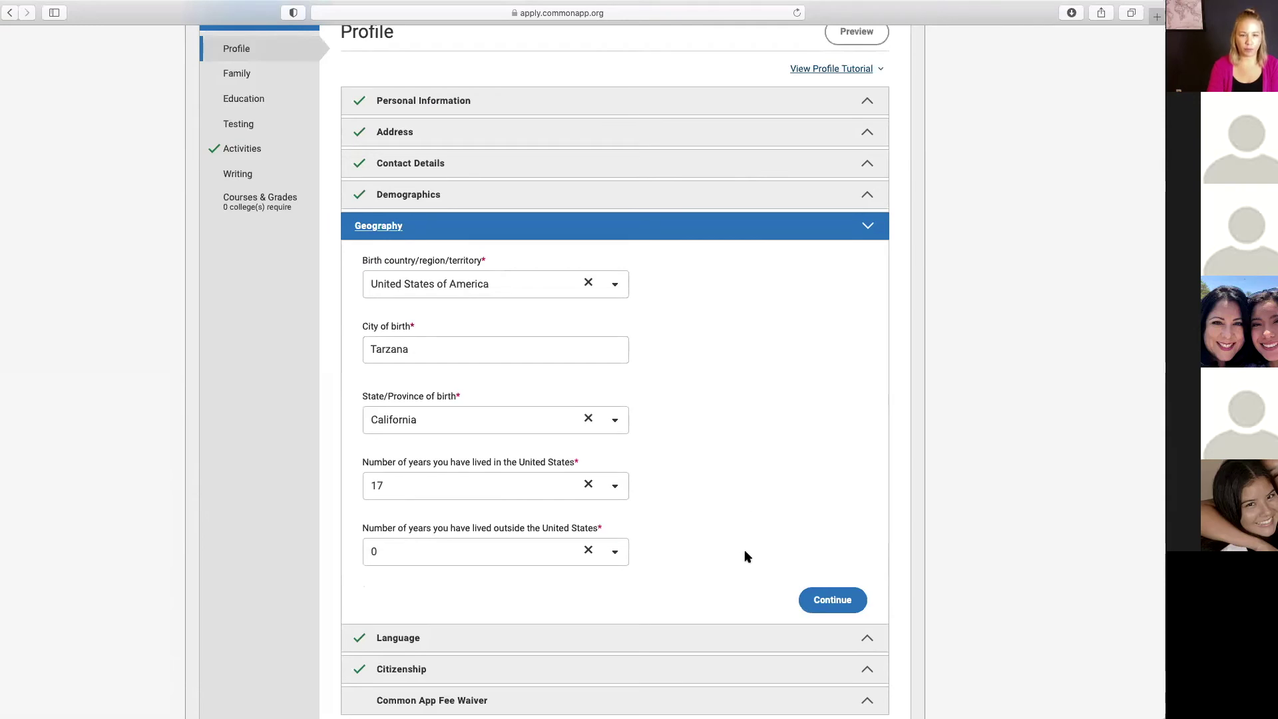
Step: Continue past Geography and review the English and Spanish language entries
click(832, 600)
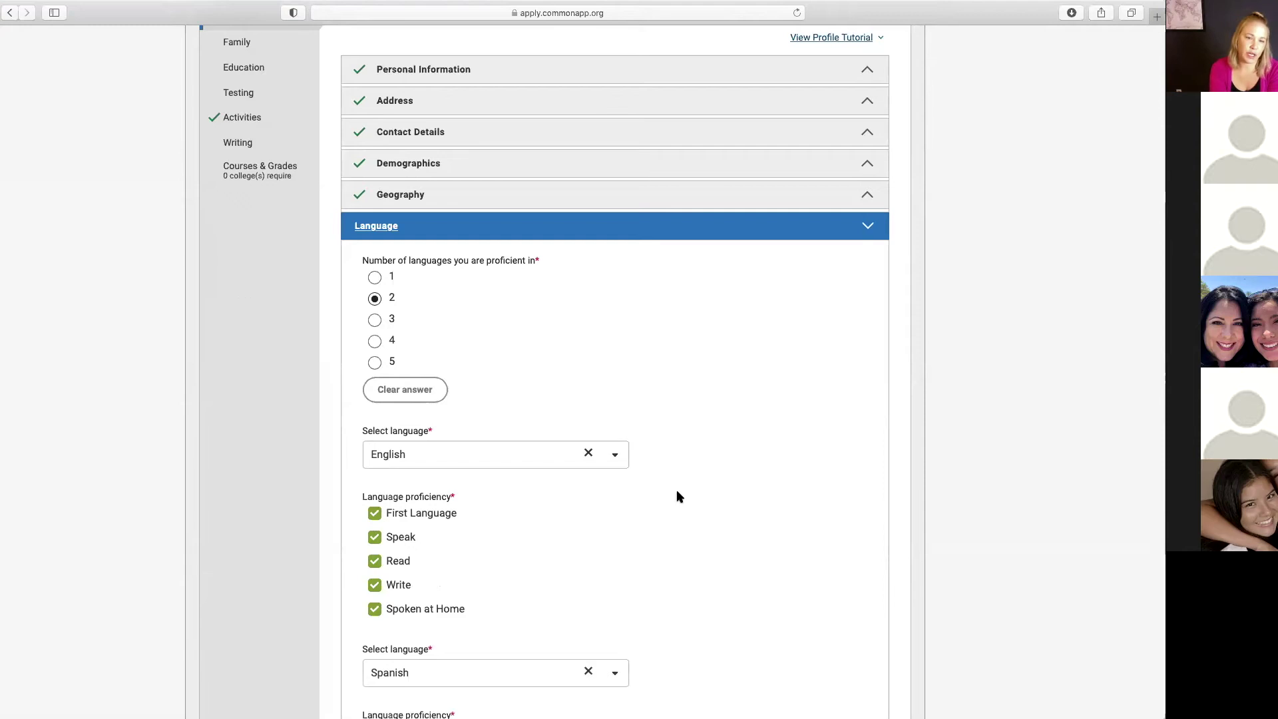
scroll(677, 491, down, 2)
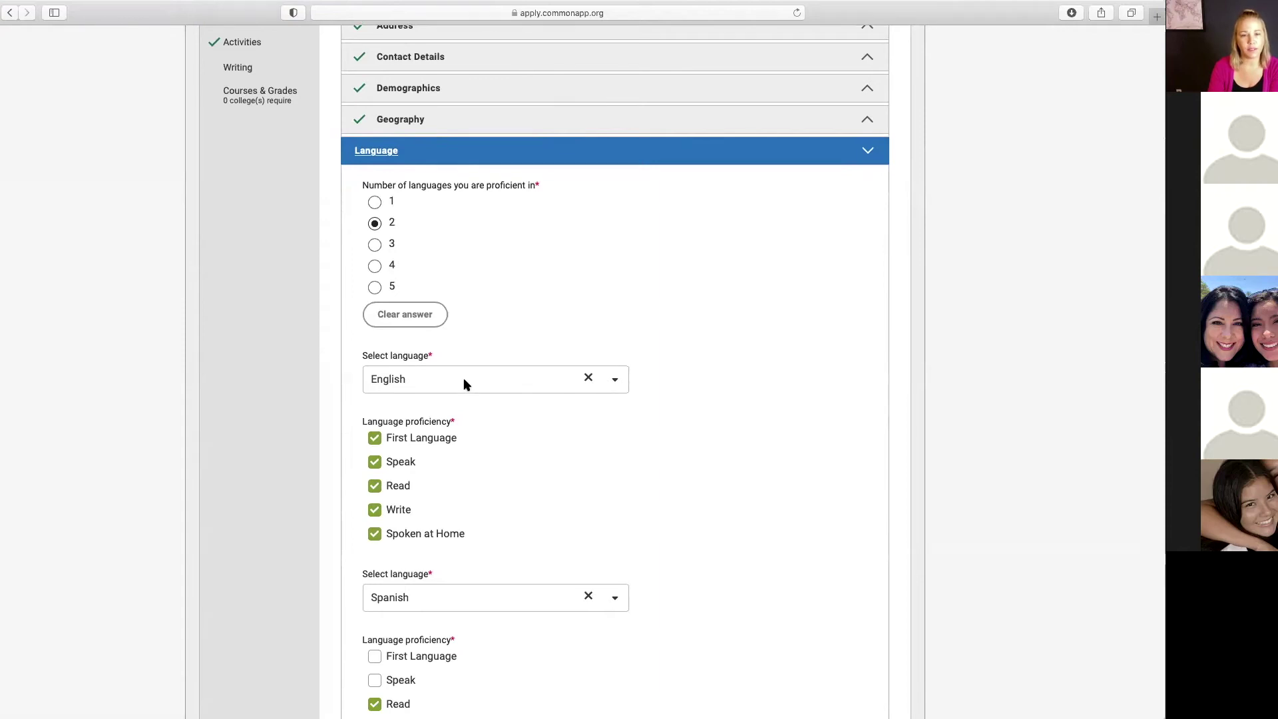
scroll(487, 483, down, 2)
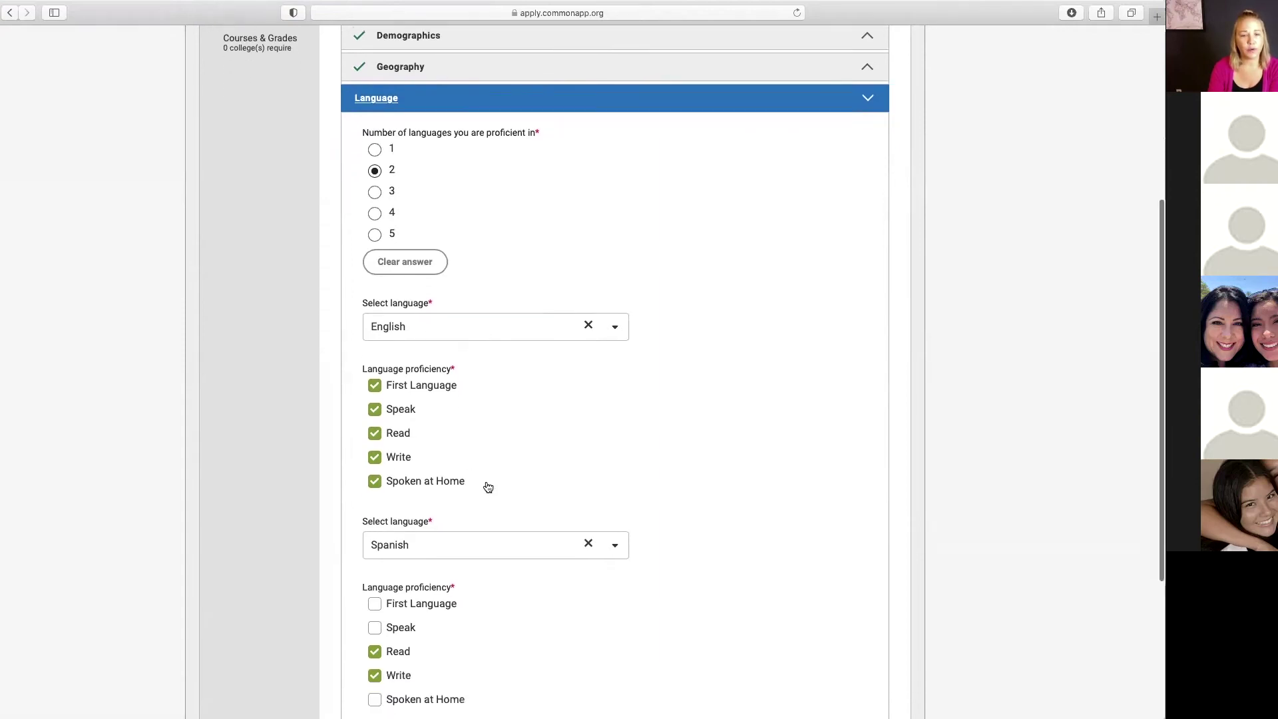
scroll(488, 485, down, 2)
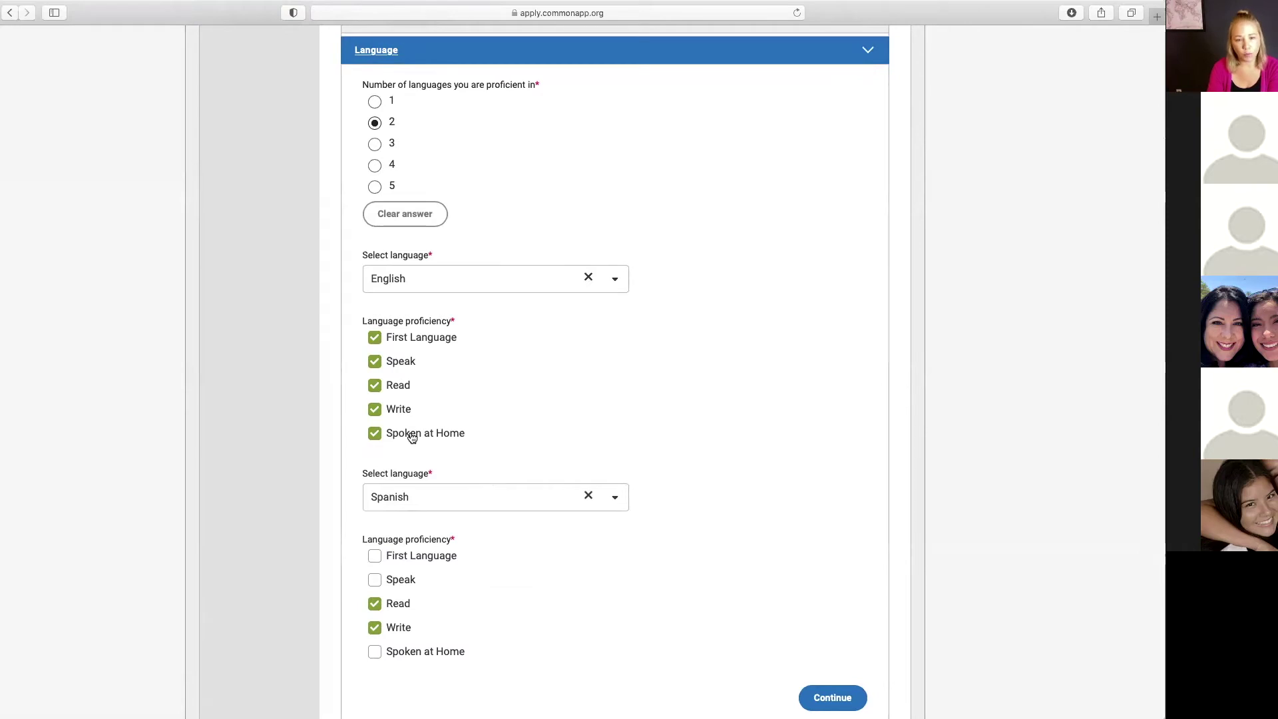
scroll(522, 398, down, 2)
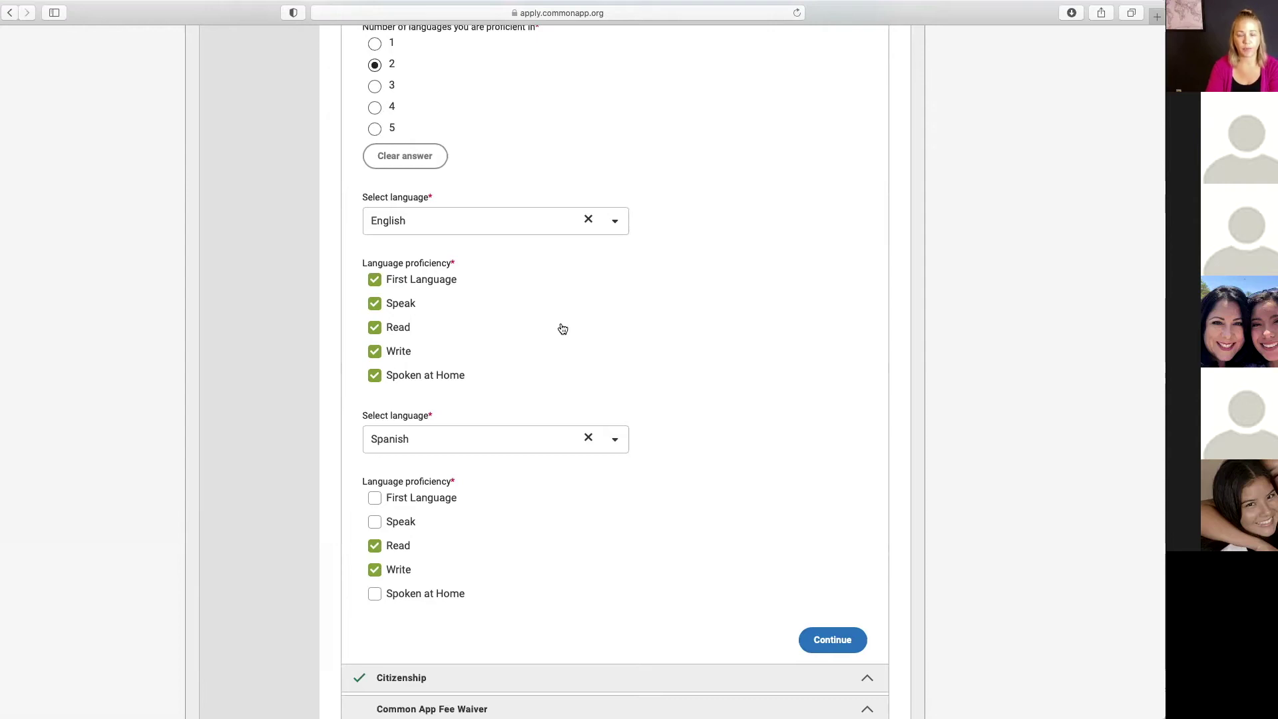
Step: Save the Language section to bring up Citizenship
click(837, 643)
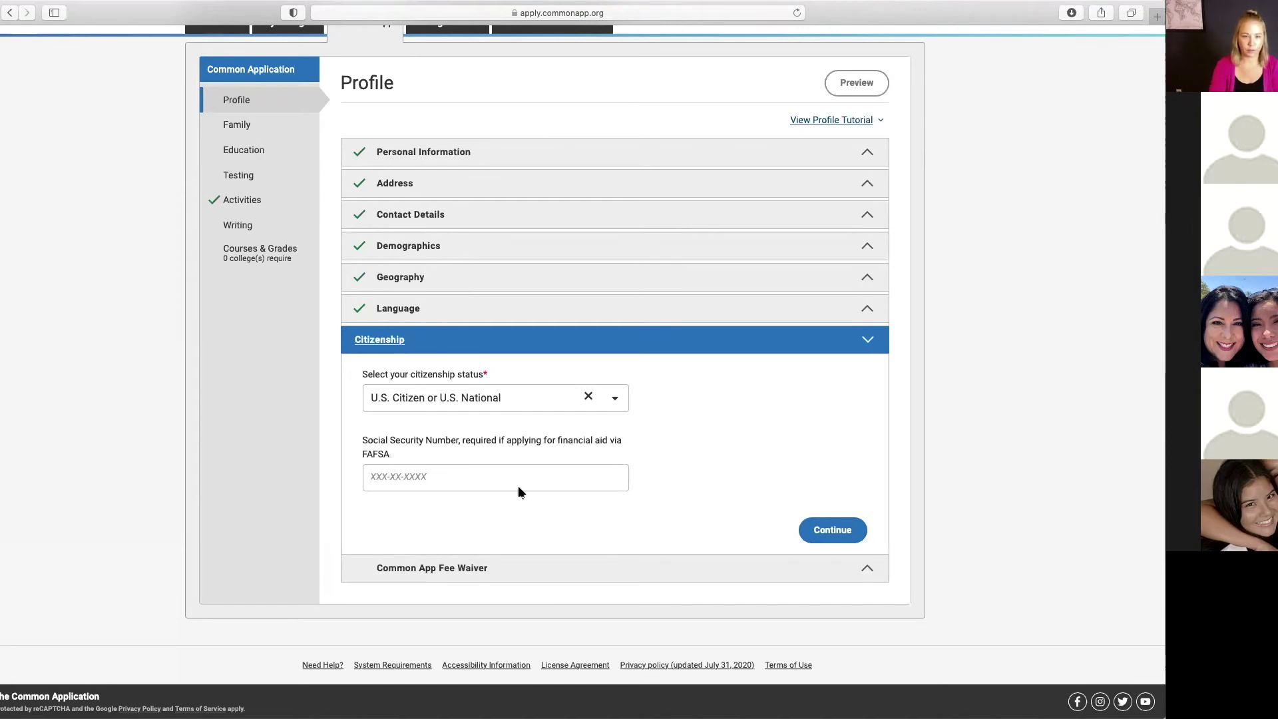
Step: Save the U.S. Citizen or U.S. National status and continue to the Fee Waiver question
click(829, 529)
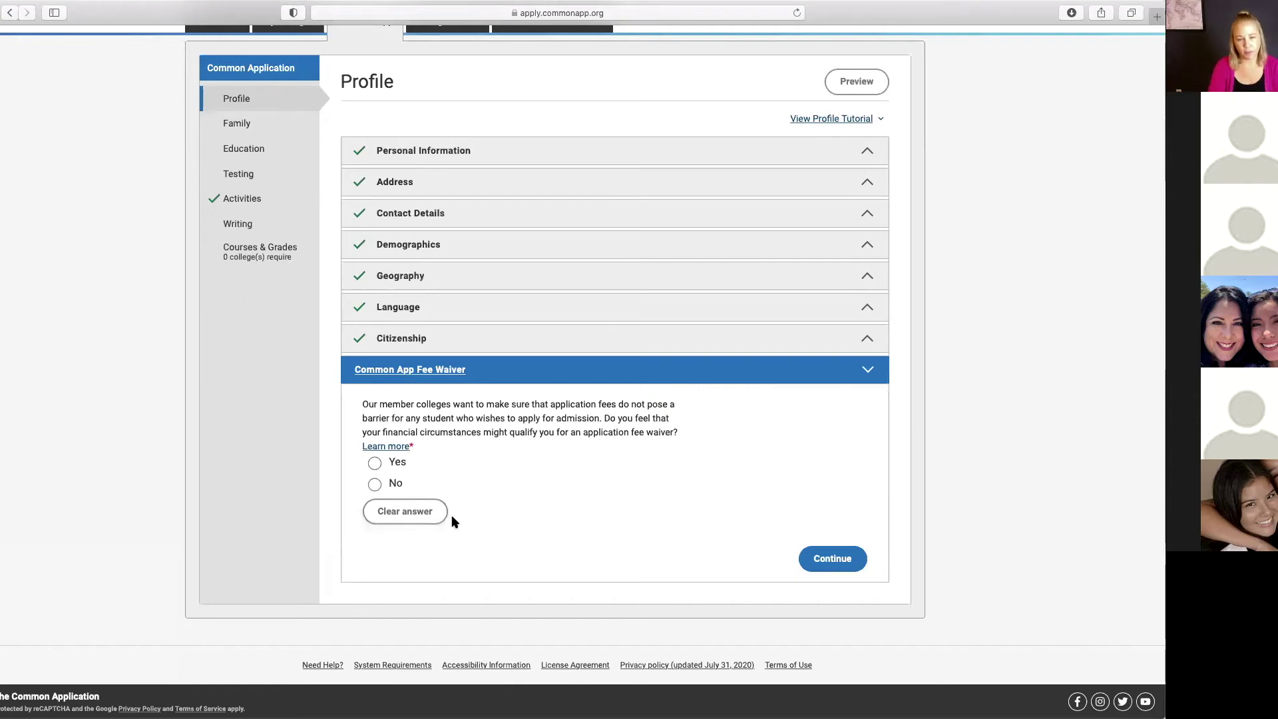
Step: Review the fee waiver eligibility checklist under Yes, then answer No instead
click(375, 464)
scroll(695, 525, down, 3)
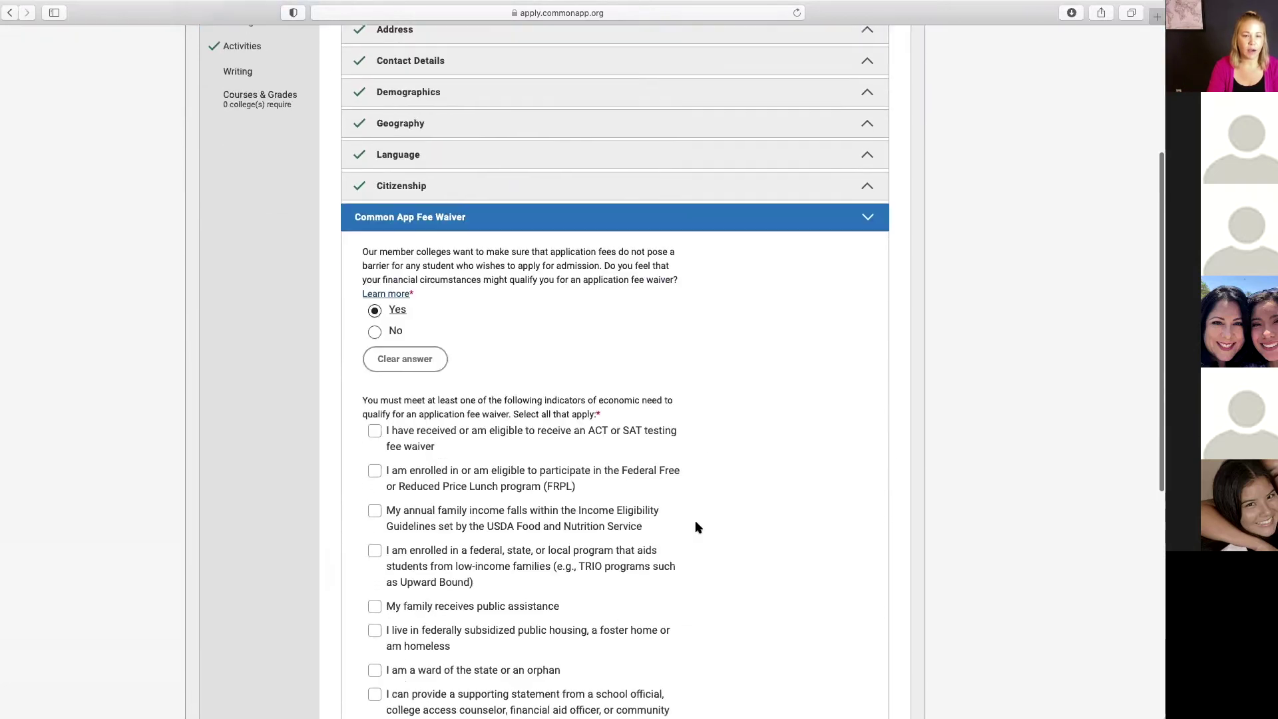
scroll(696, 526, down, 2)
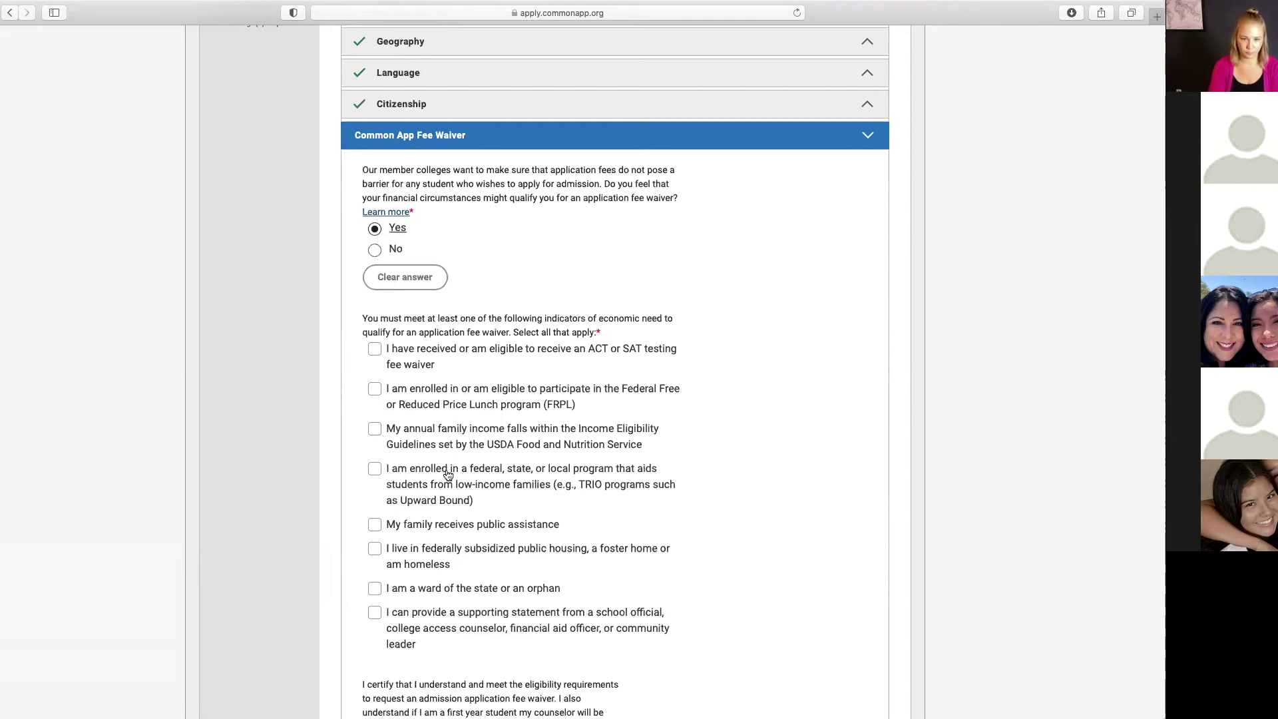
scroll(536, 477, down, 4)
scroll(536, 477, down, 8)
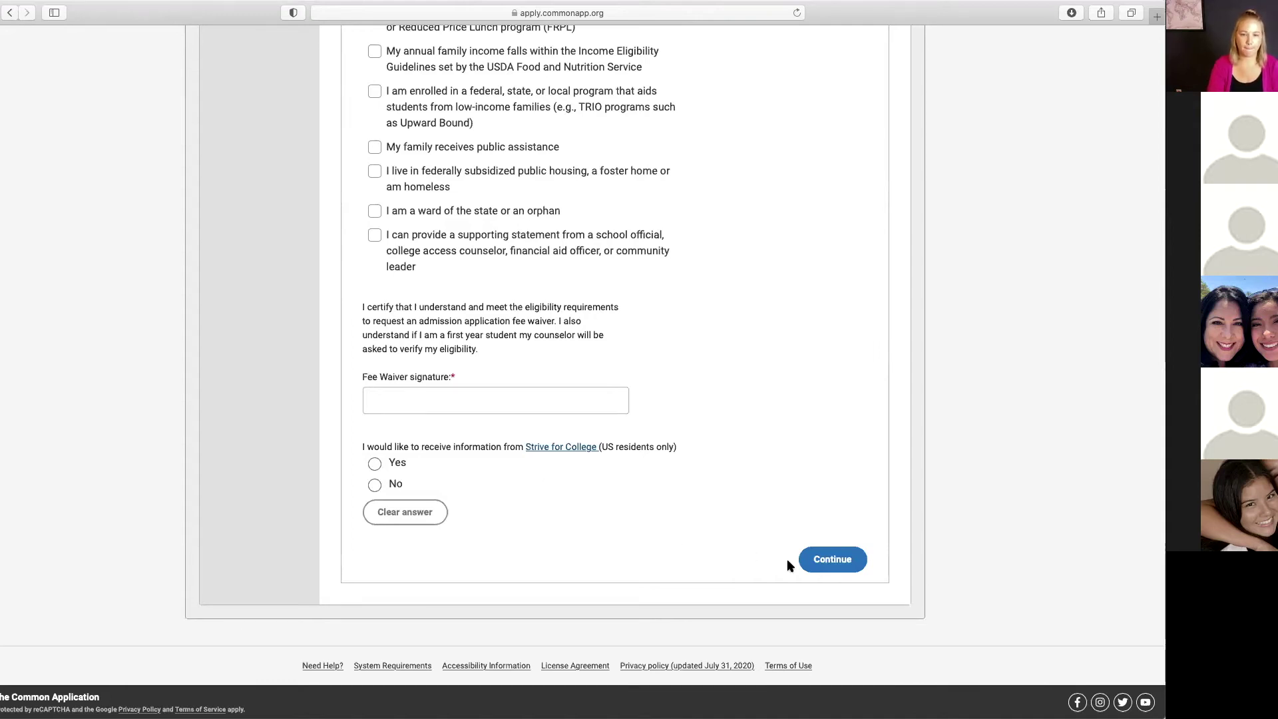
scroll(520, 453, up, 5)
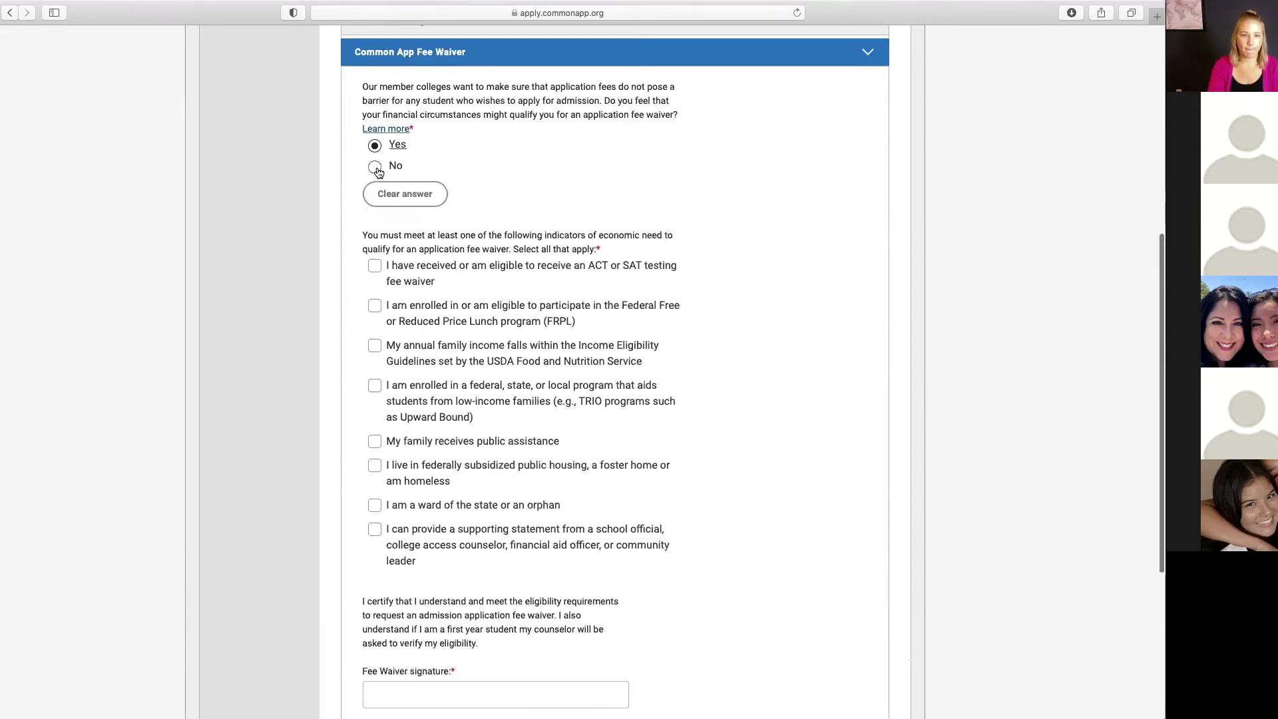
click(379, 173)
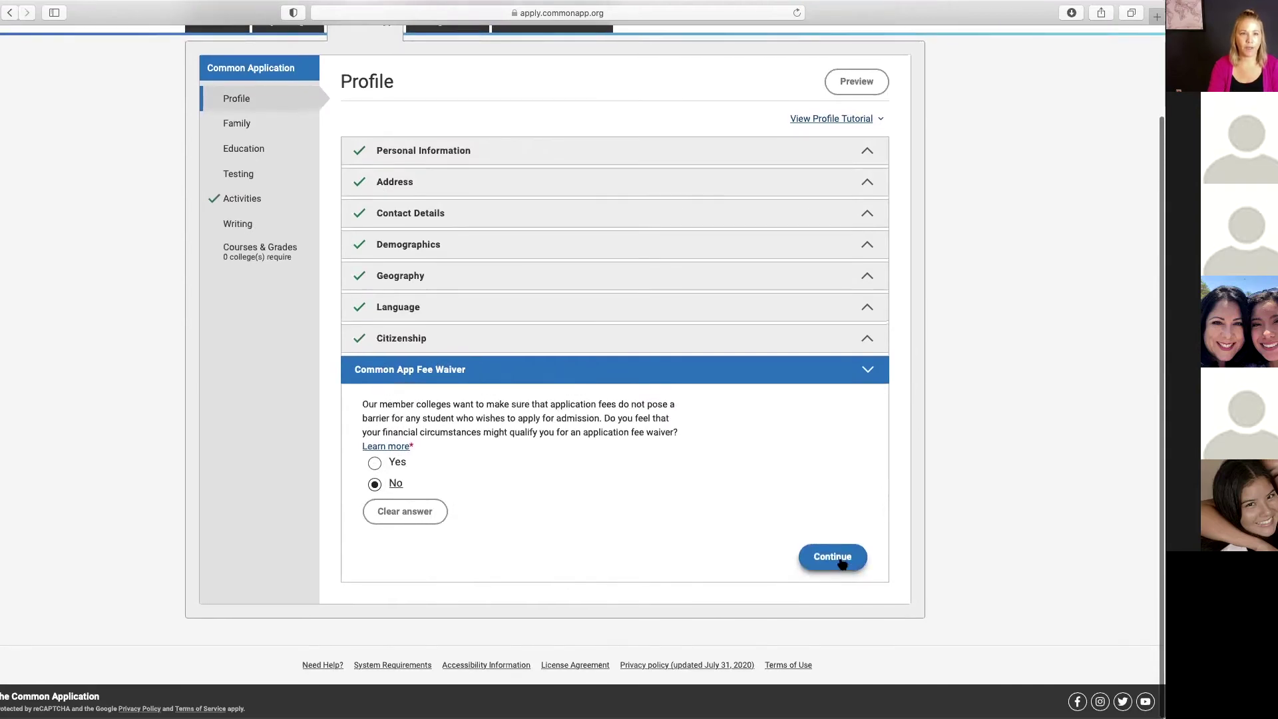
Step: Save the fee waiver answer and confirm the Family Household details to reach Parent 1
click(840, 562)
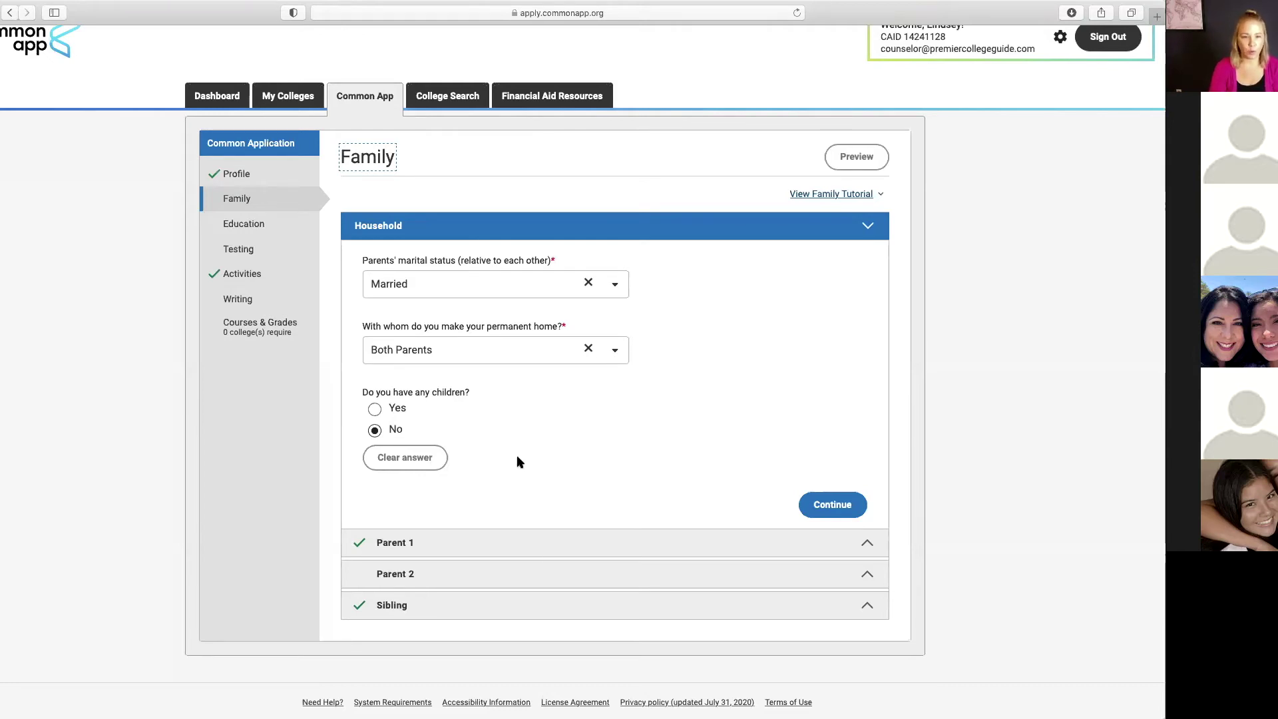
click(832, 505)
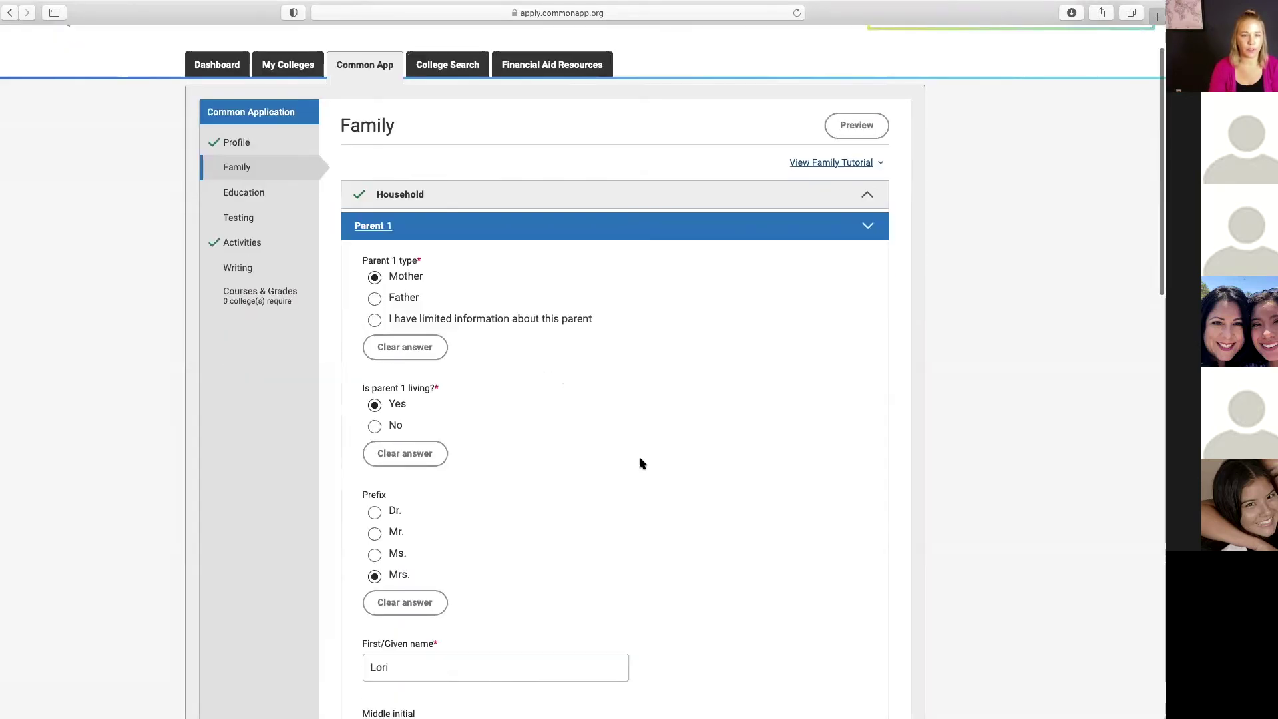
scroll(649, 464, down, 2)
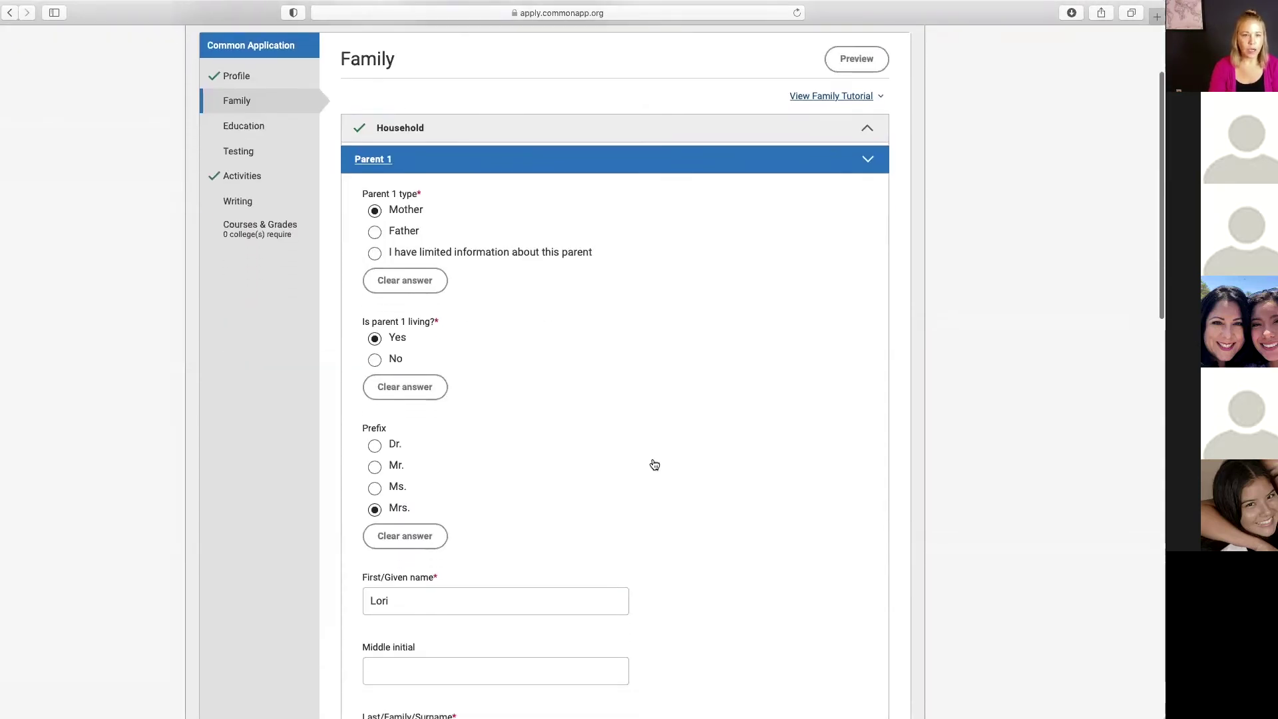
scroll(654, 464, down, 6)
scroll(654, 464, down, 4)
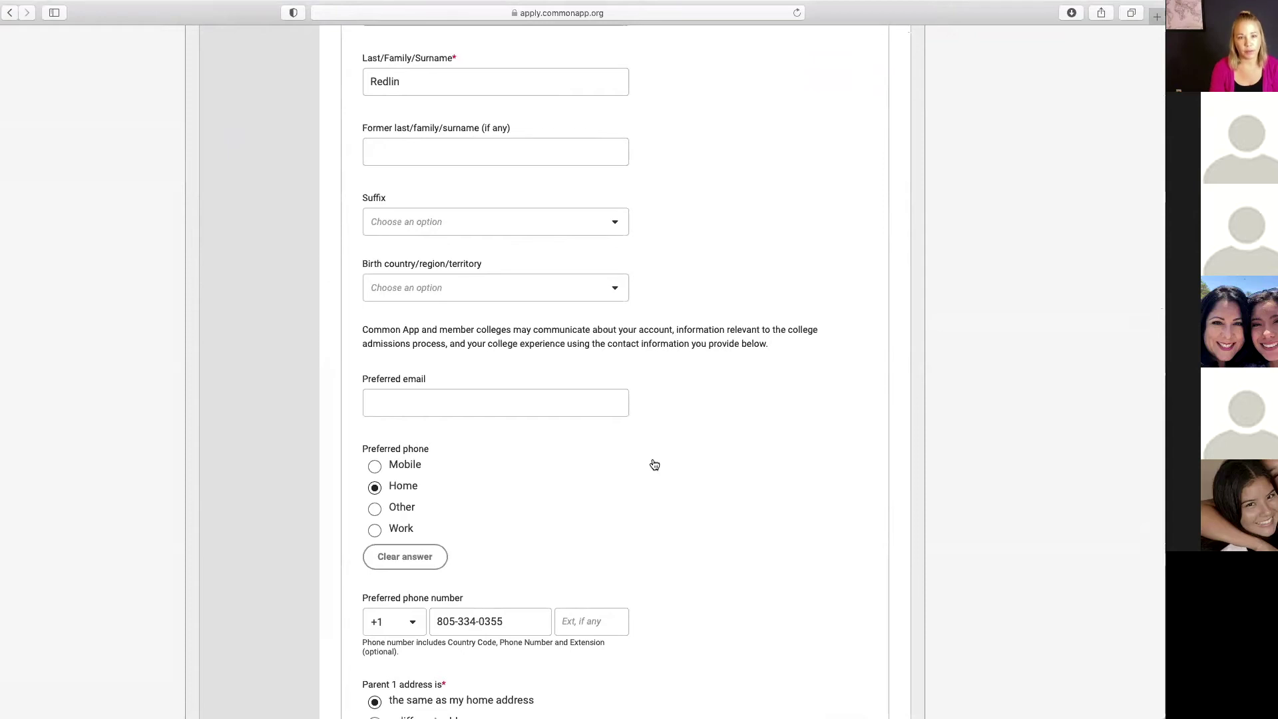
scroll(654, 464, down, 5)
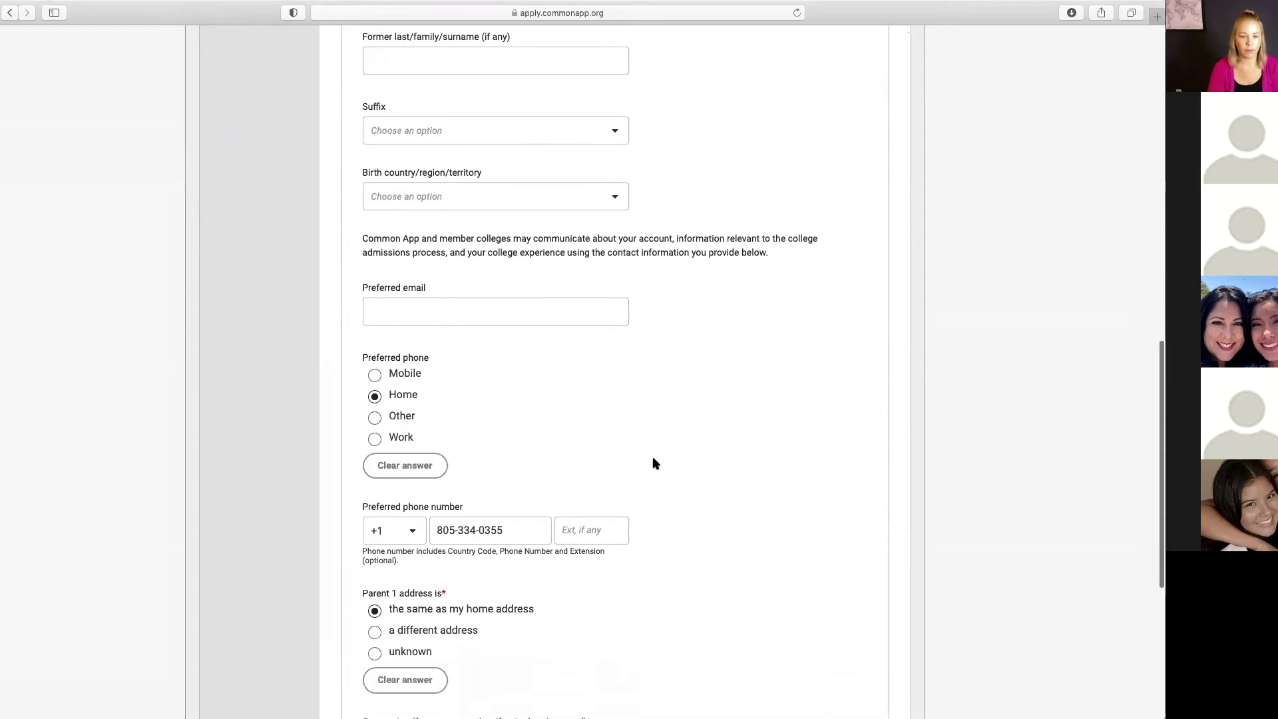
scroll(654, 464, down, 4)
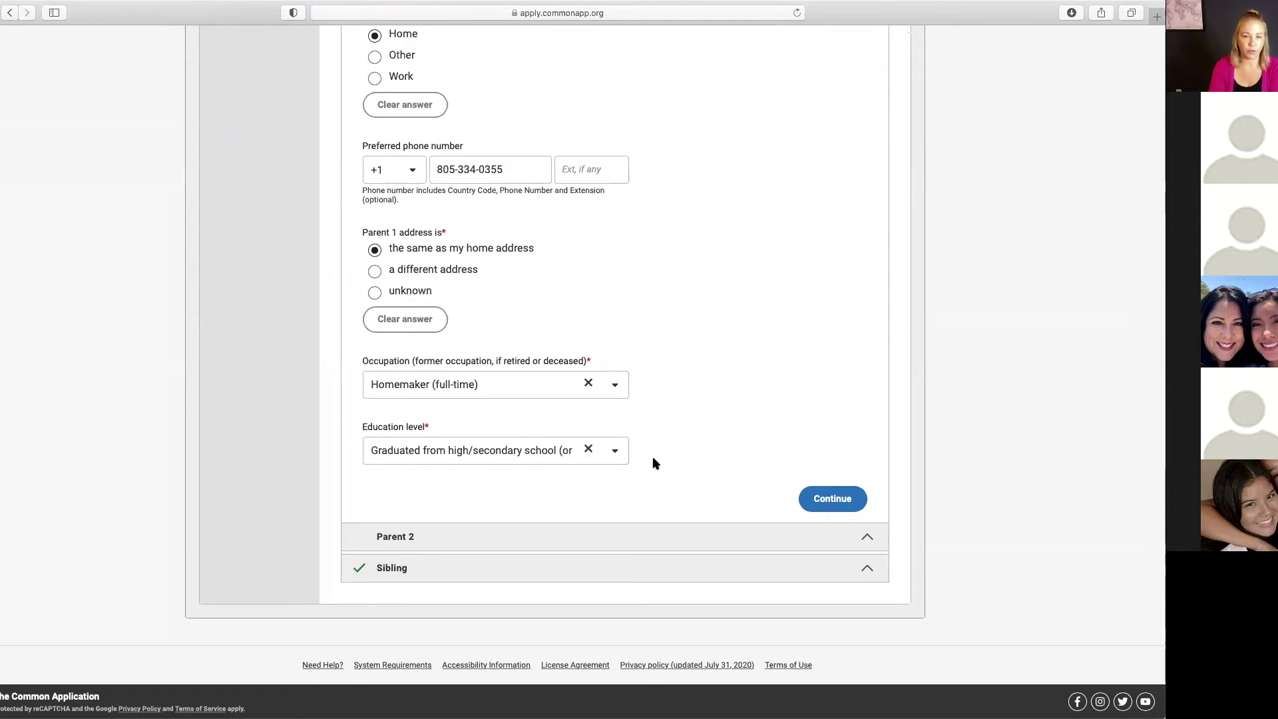
Step: Choose Graduated from college/university as Parent 1's education level
click(615, 450)
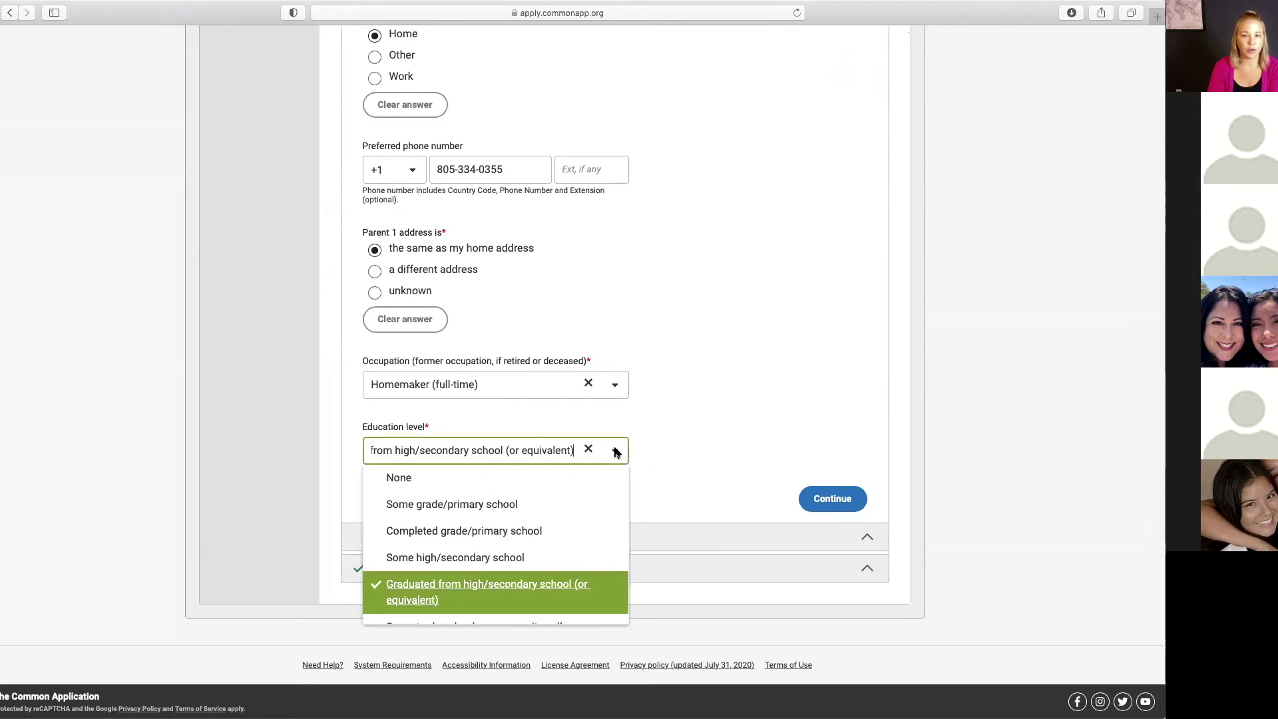
scroll(584, 496, down, 3)
scroll(583, 496, down, 1)
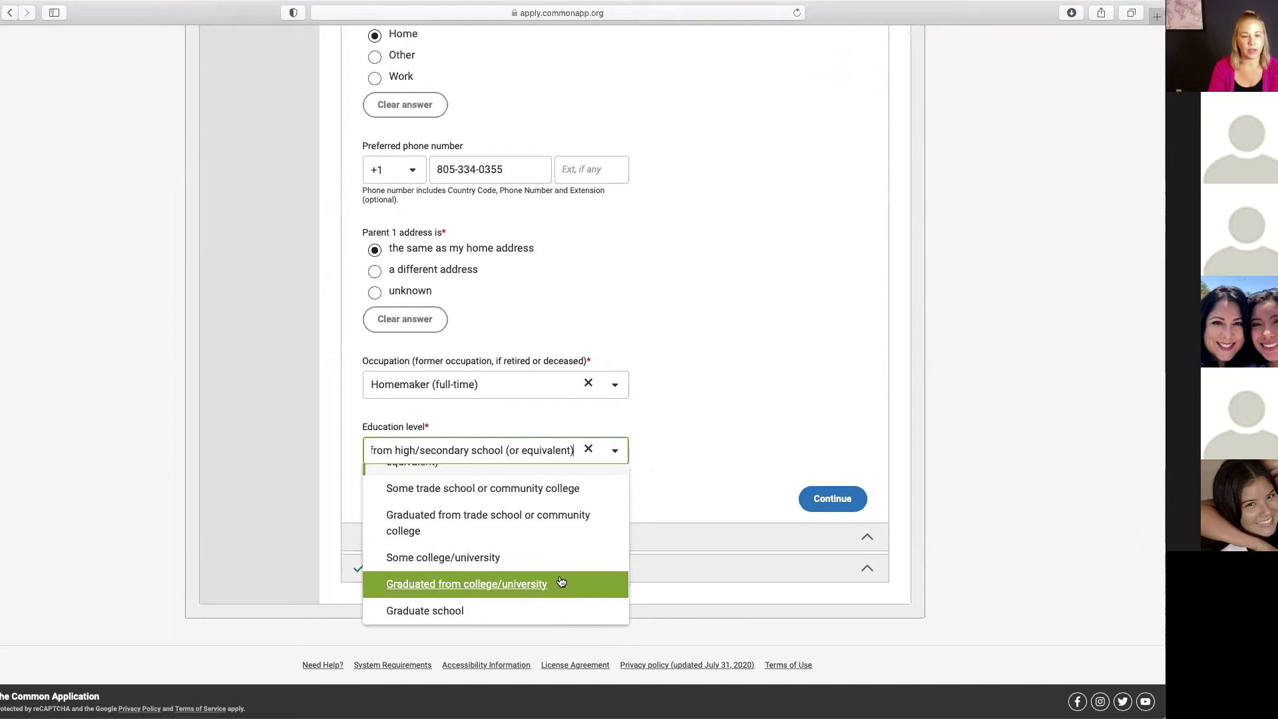
click(498, 583)
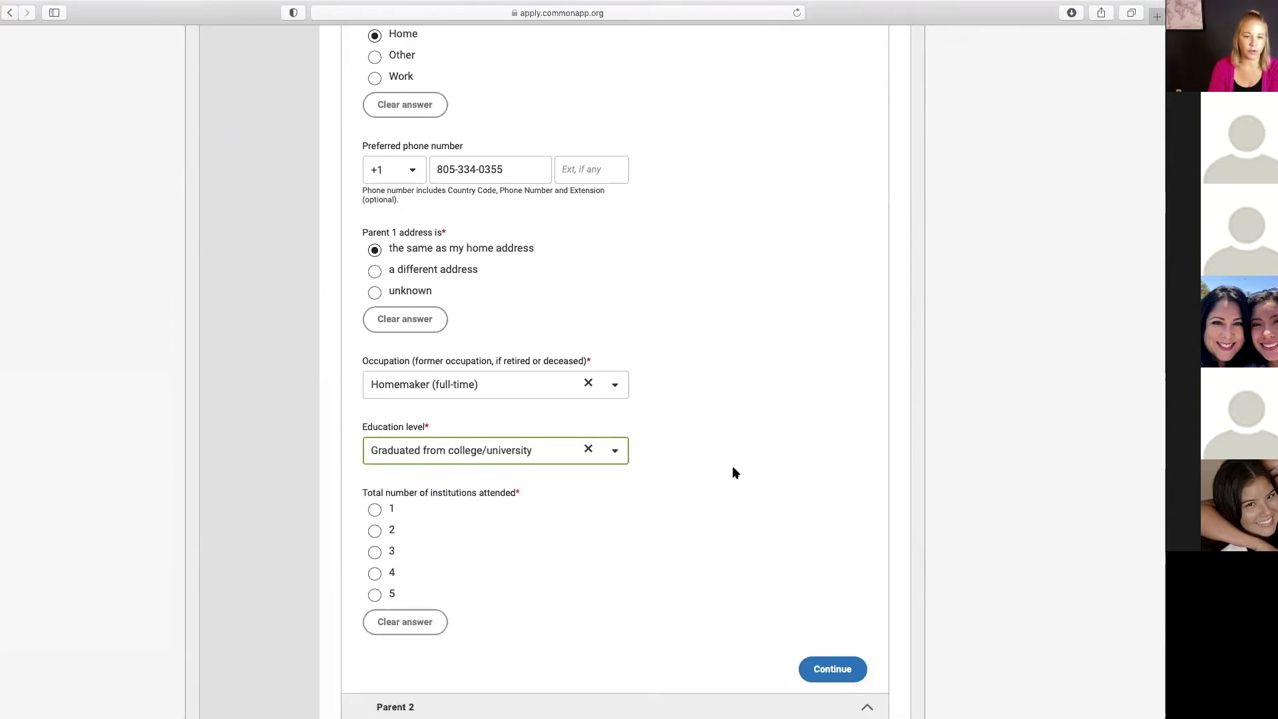
Step: Record 2 as the total number of institutions Parent 1 attended
scroll(697, 493, down, 3)
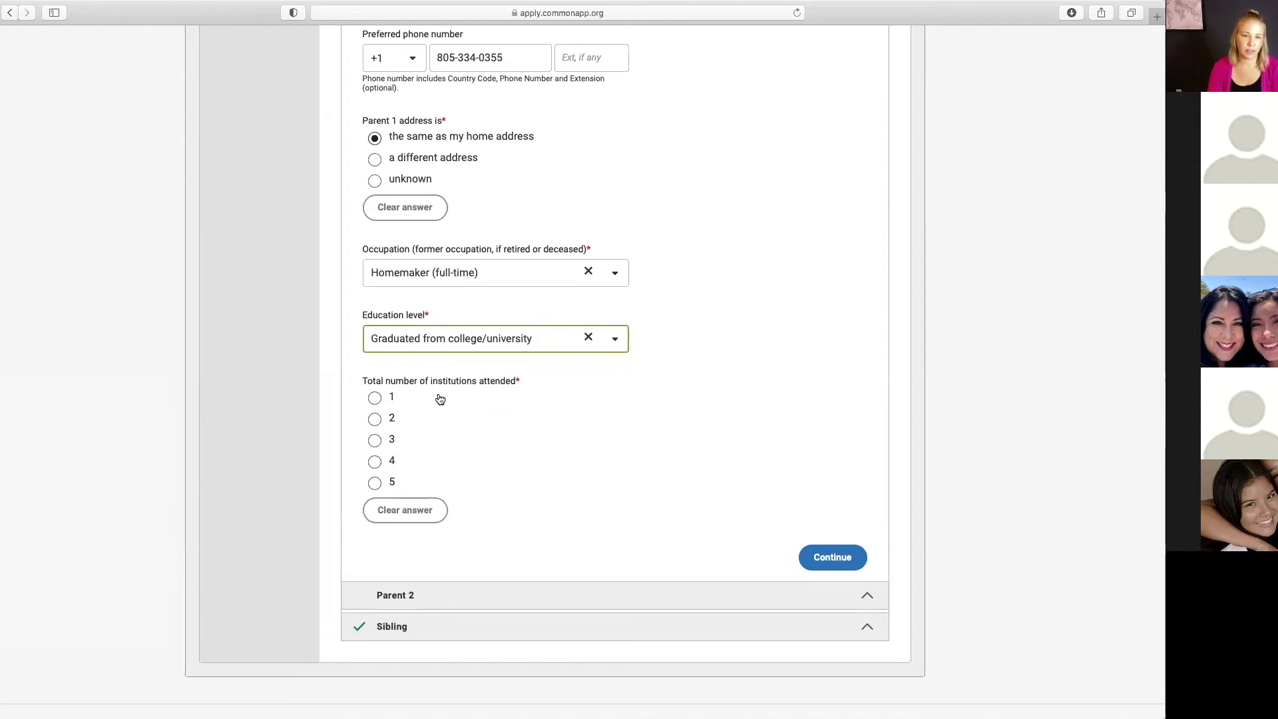
click(370, 420)
scroll(617, 481, down, 2)
scroll(616, 480, down, 3)
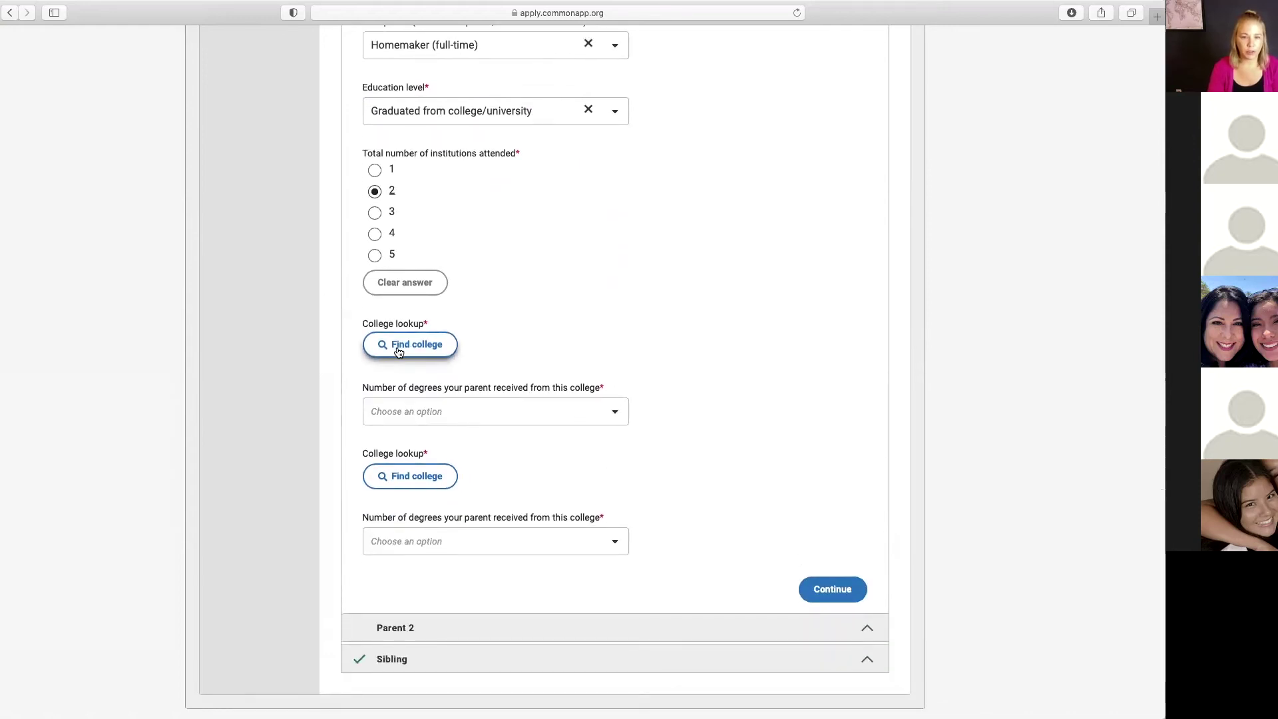
Step: Look up 'chapman' and confirm Chapman University as Parent 1's first college
click(417, 346)
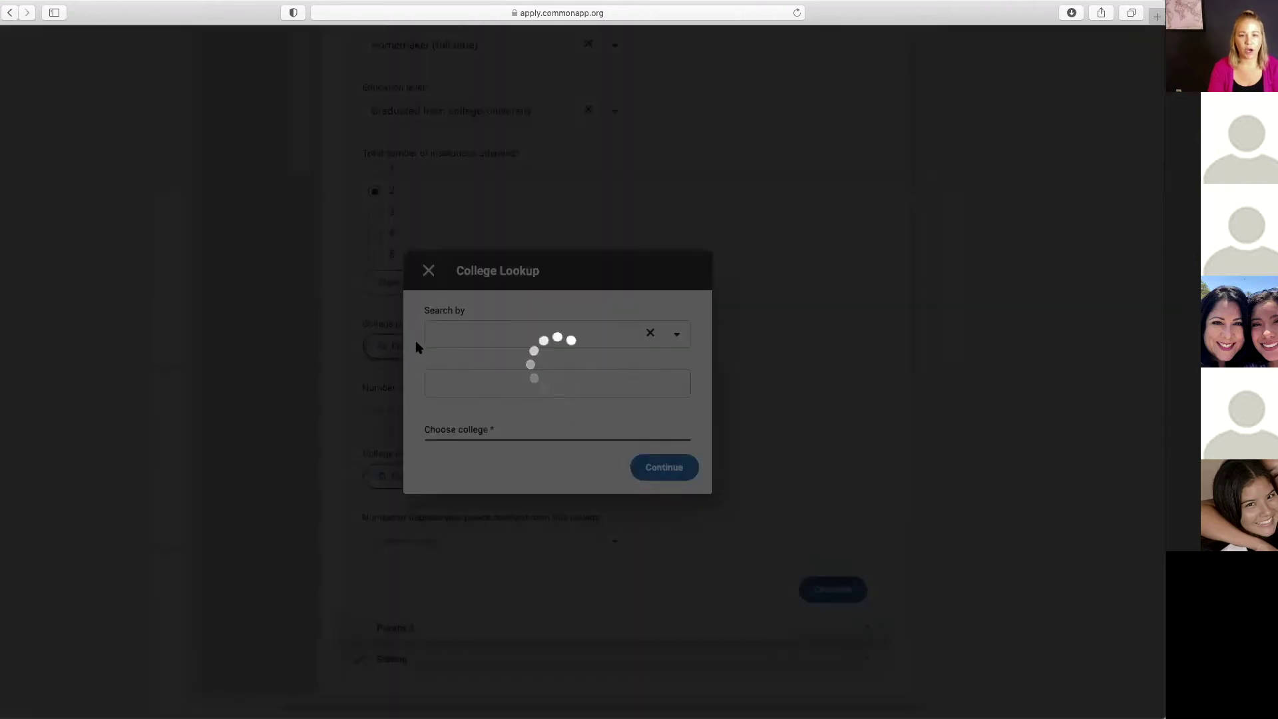
click(467, 311)
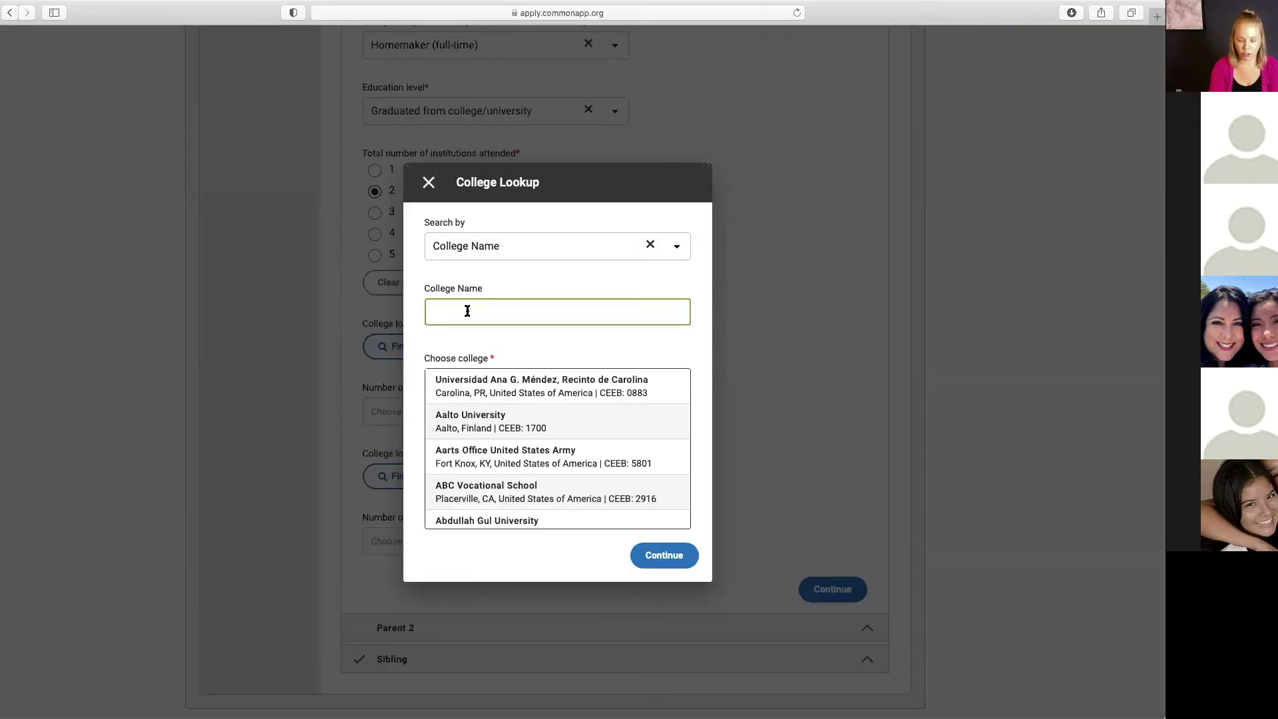
text(chapman)
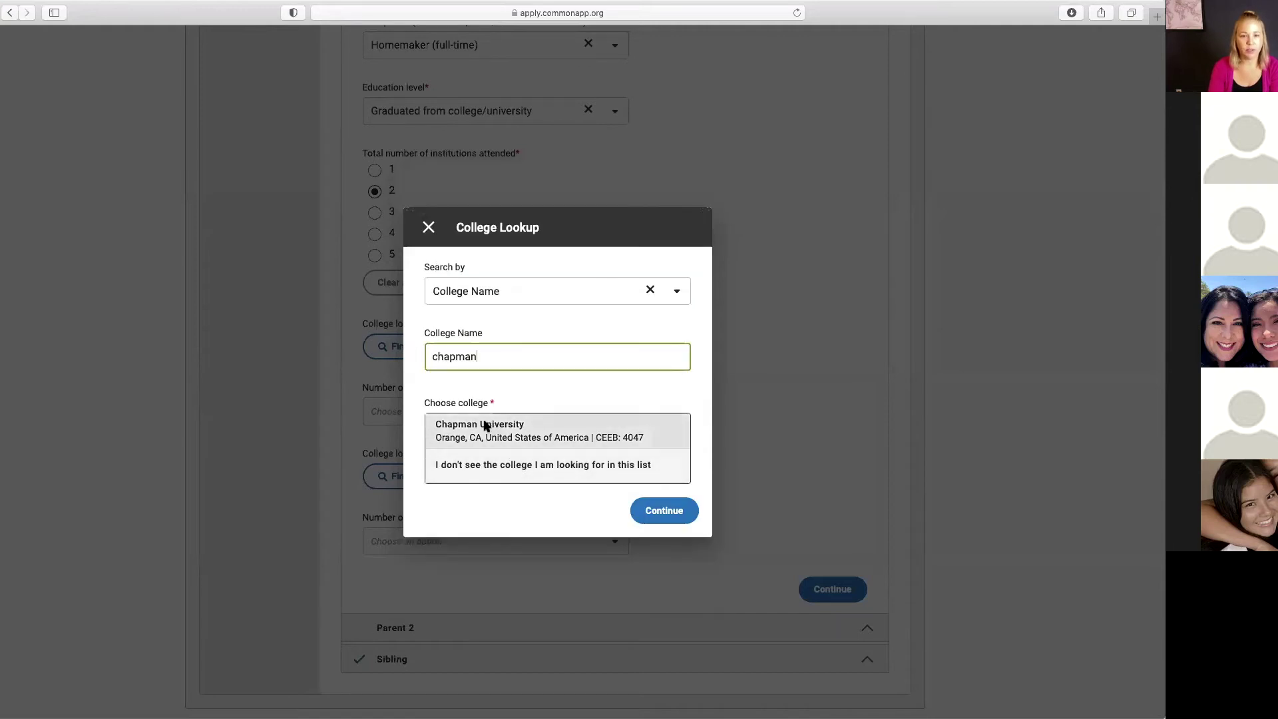
click(484, 426)
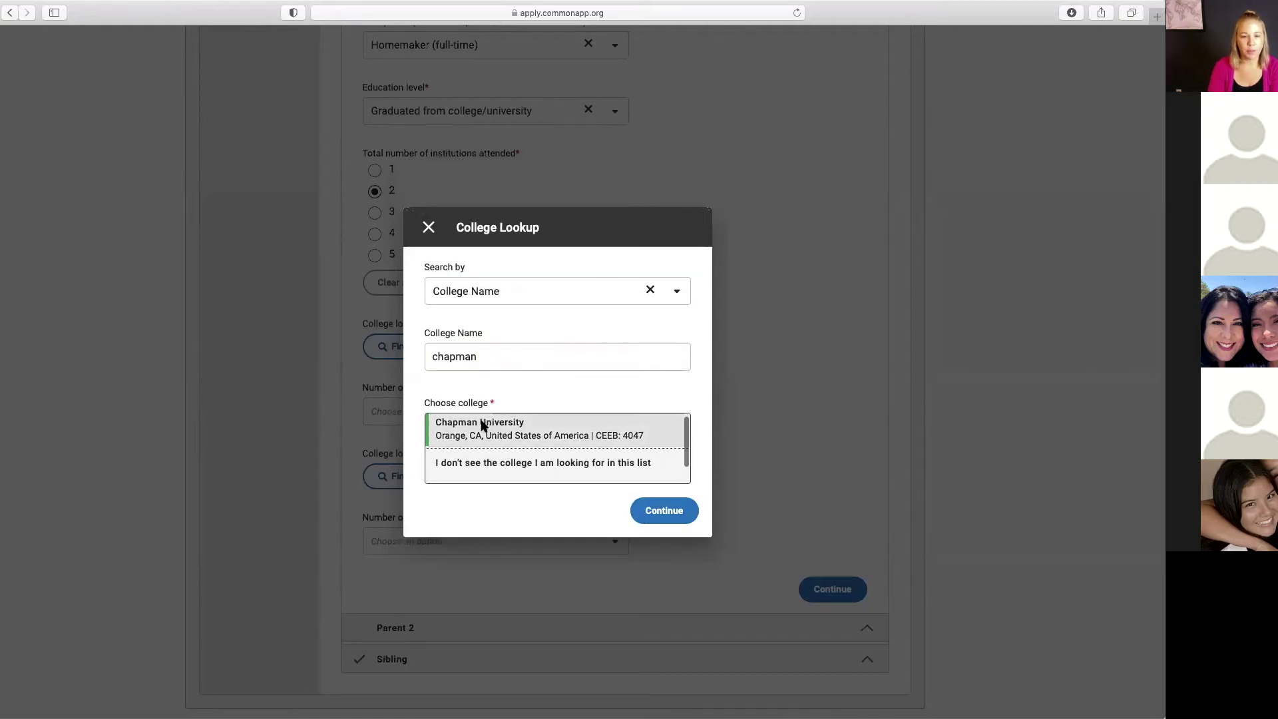
click(669, 514)
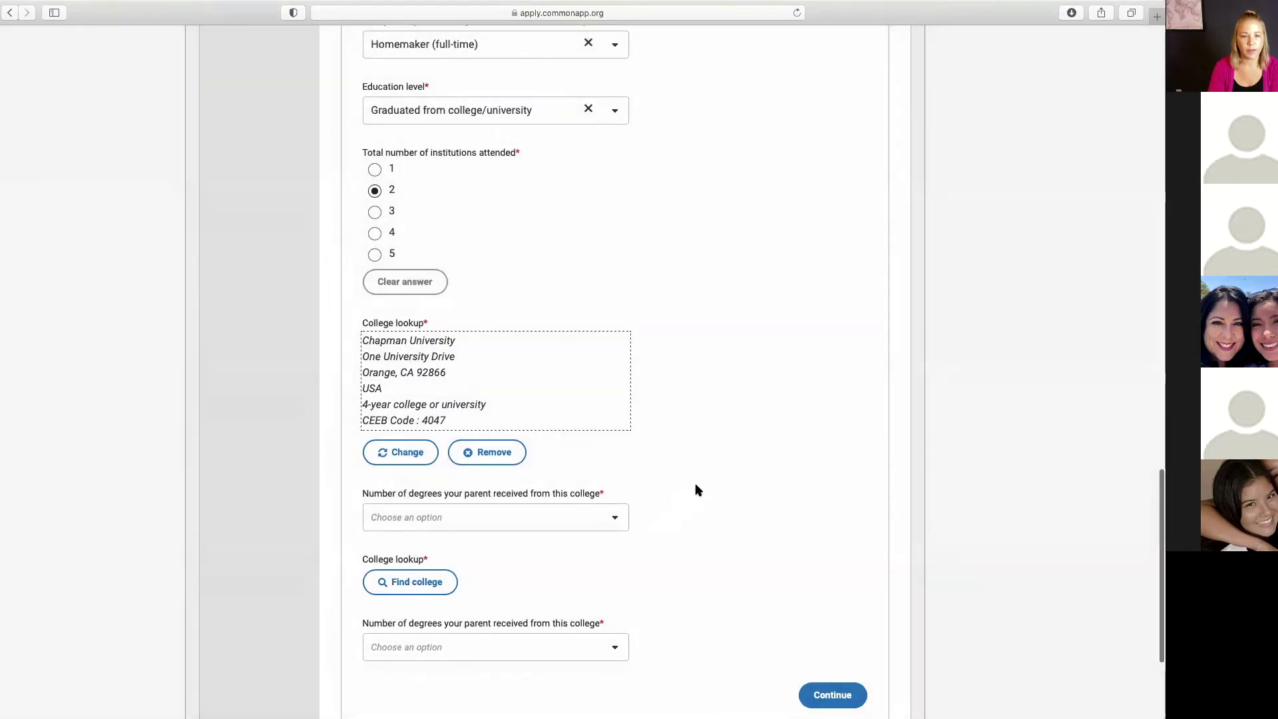
Step: Set the number of degrees received from Chapman University to 1
scroll(695, 482, down, 3)
click(616, 426)
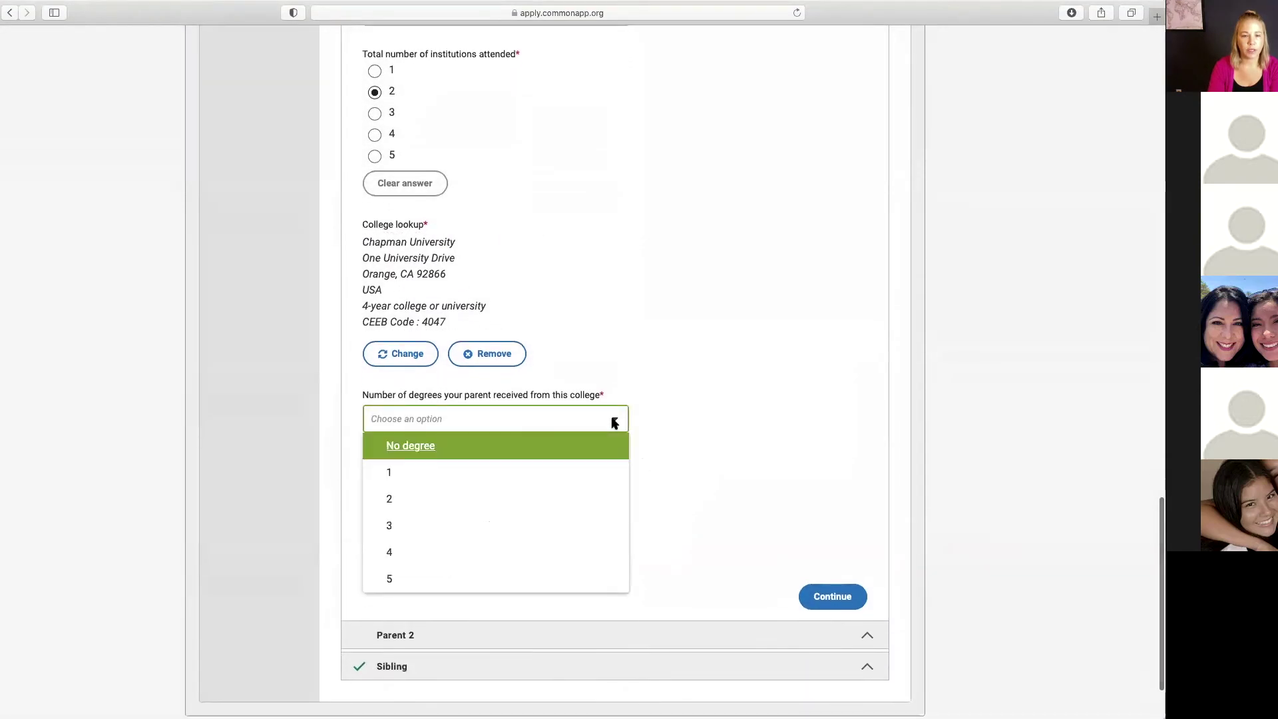
scroll(519, 525, down, 1)
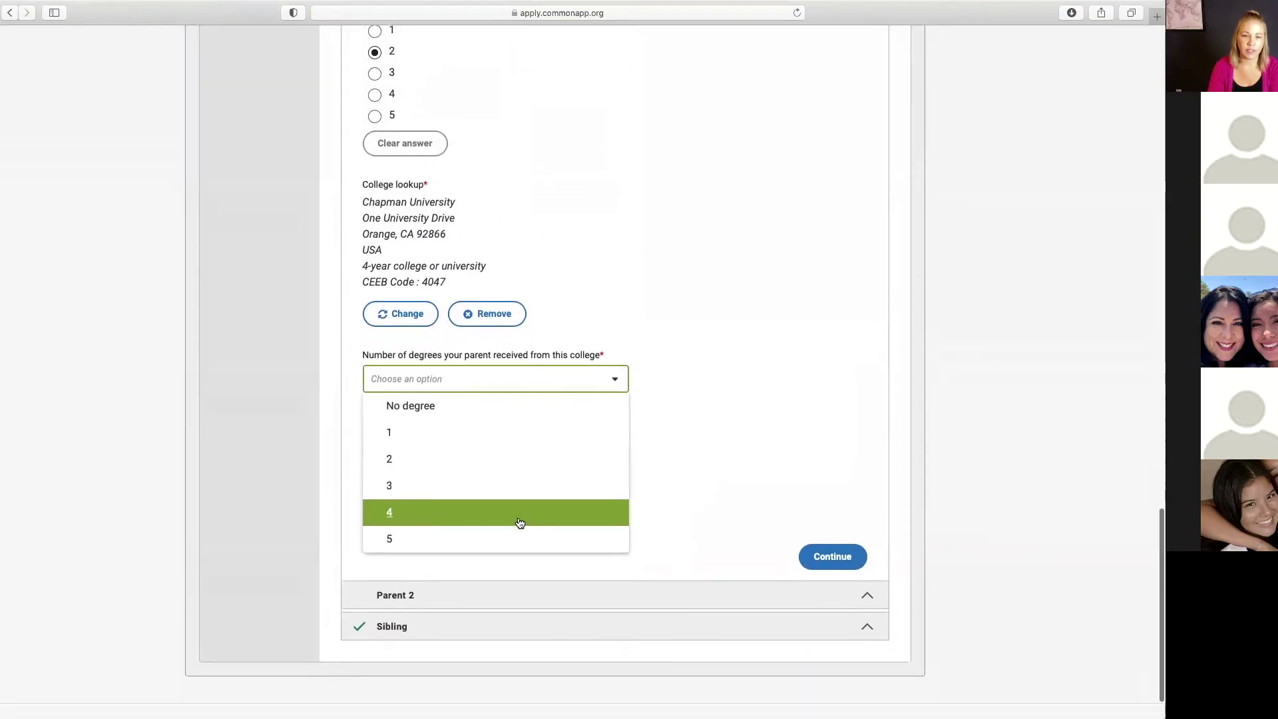
click(424, 433)
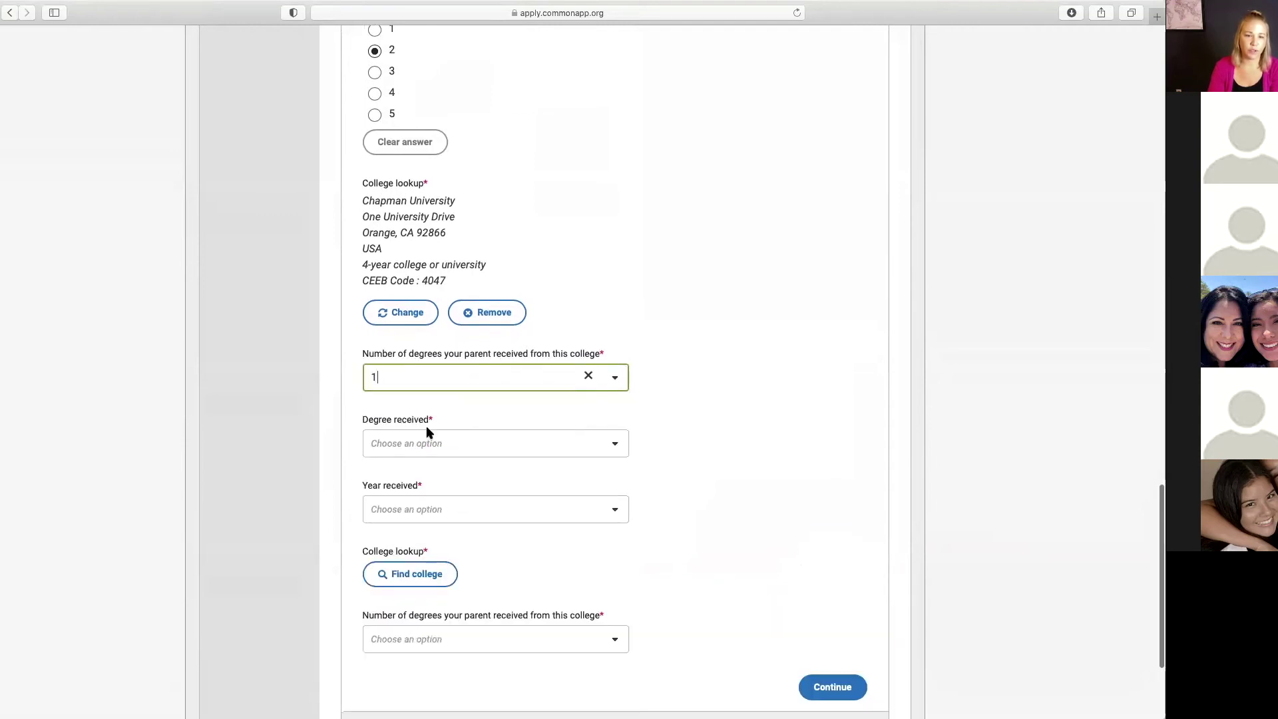
click(608, 444)
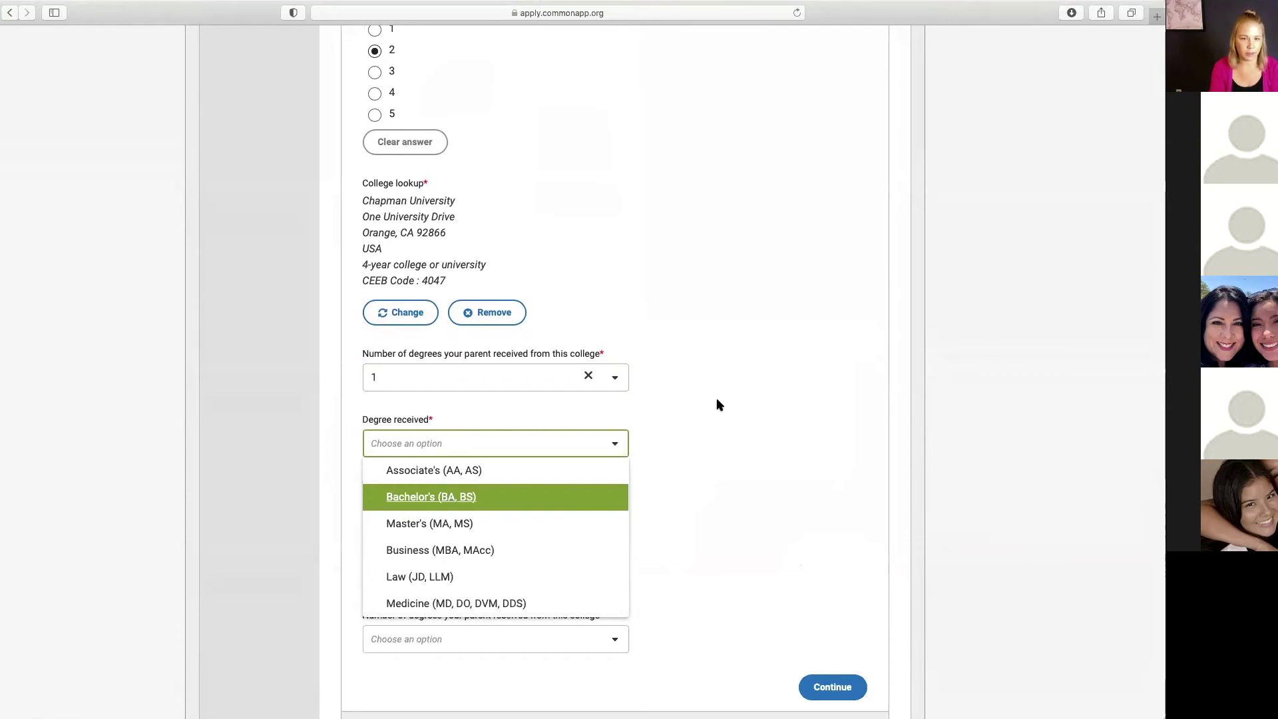
Step: Clear the degree and institution answers and set education to Graduated from high/secondary school
click(588, 378)
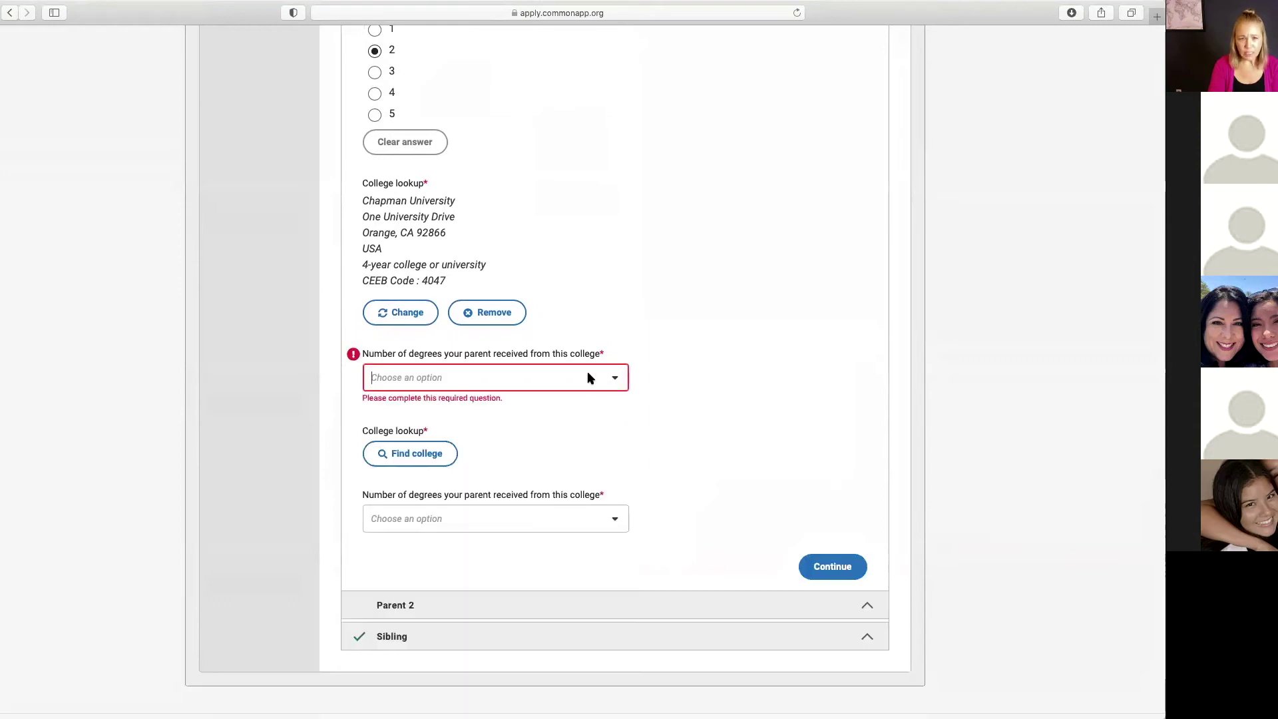
click(419, 144)
scroll(669, 210, up, 2)
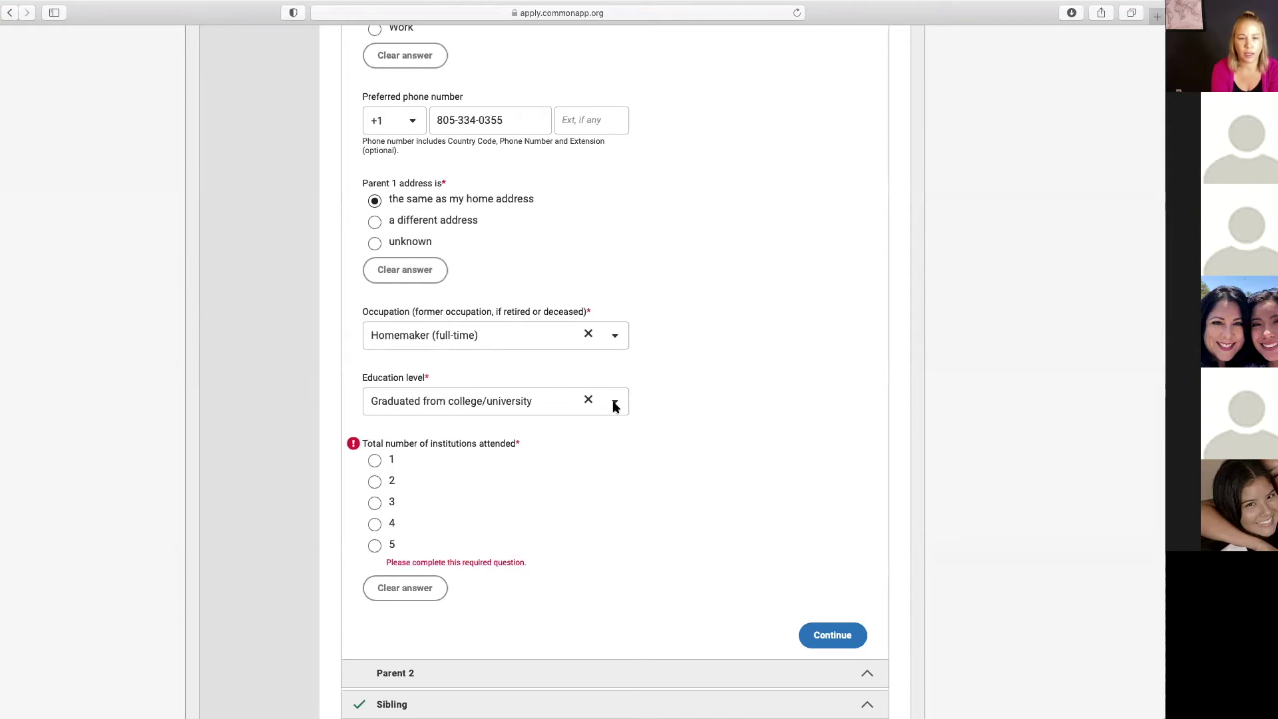
click(613, 404)
scroll(506, 479, up, 2)
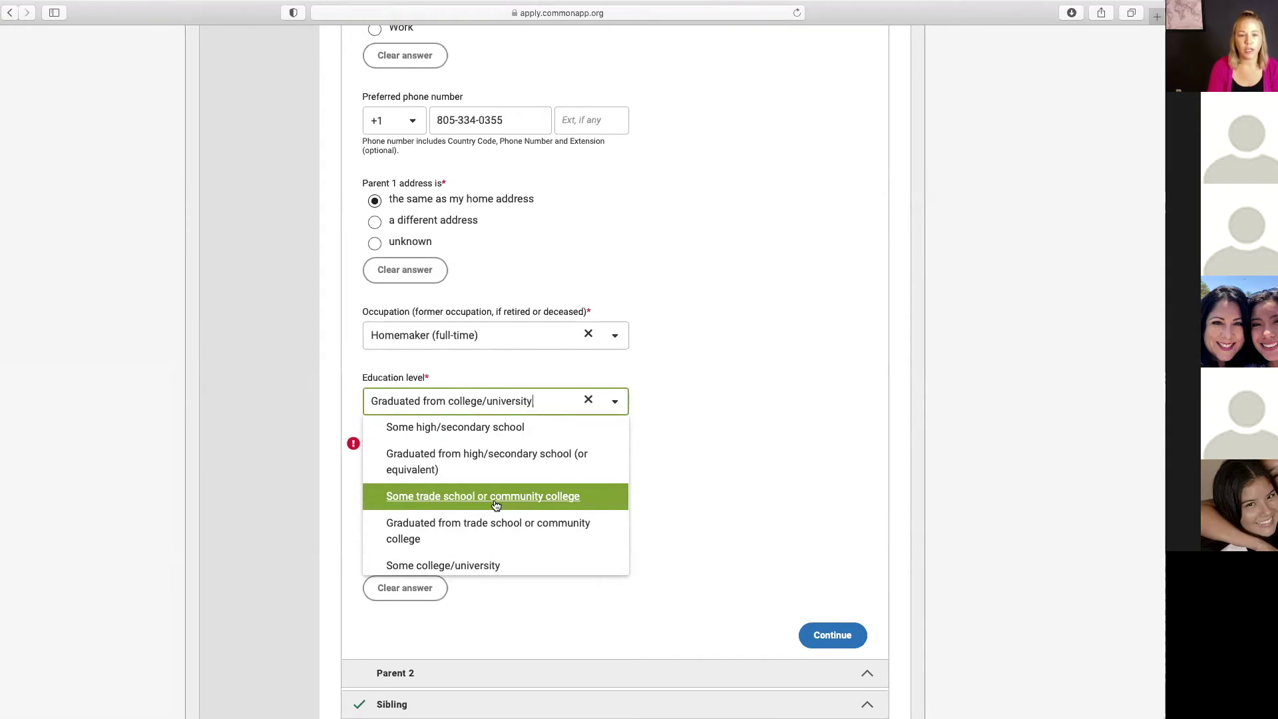
click(464, 461)
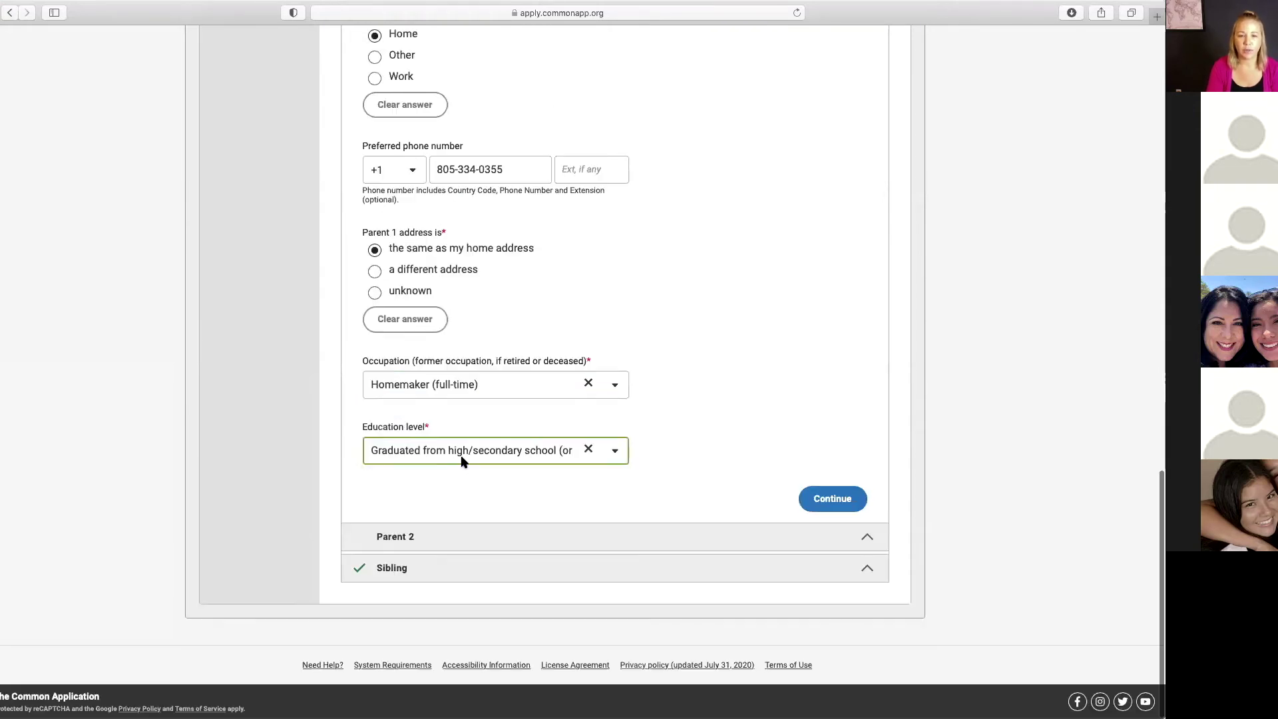
click(649, 382)
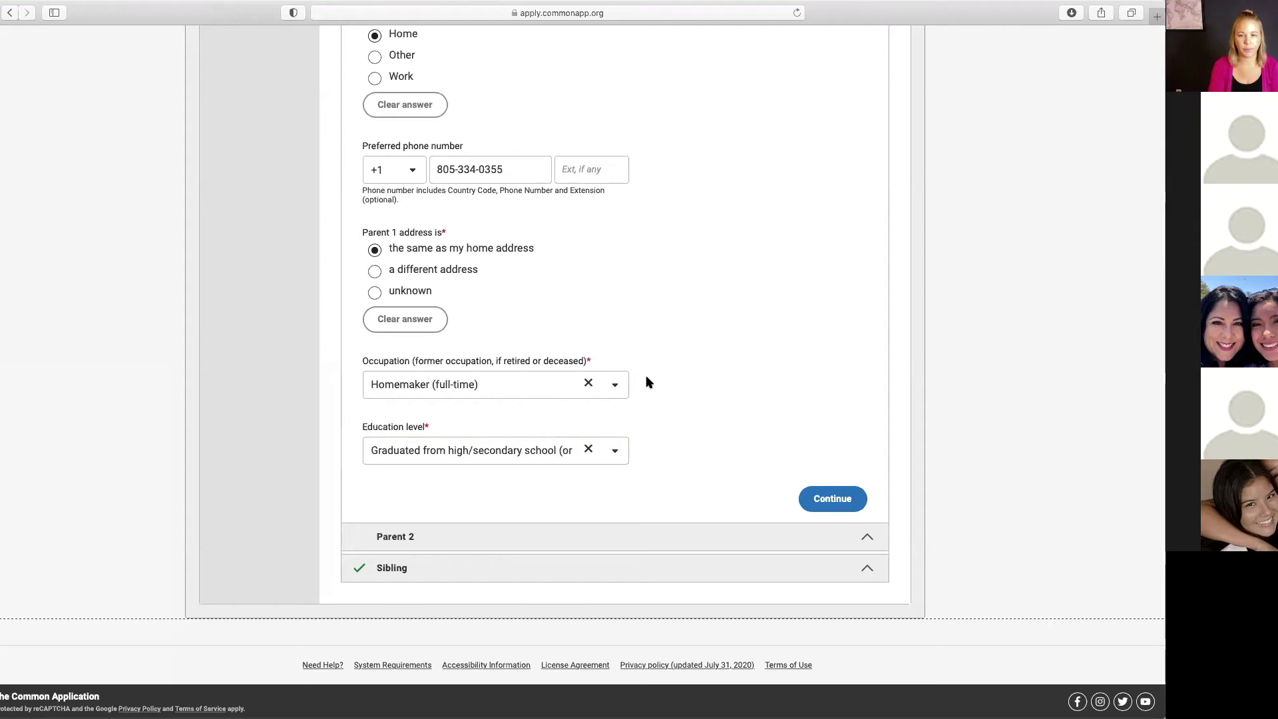
Step: Save Parent 1 and Parent 2, advancing to the Sibling section
click(832, 498)
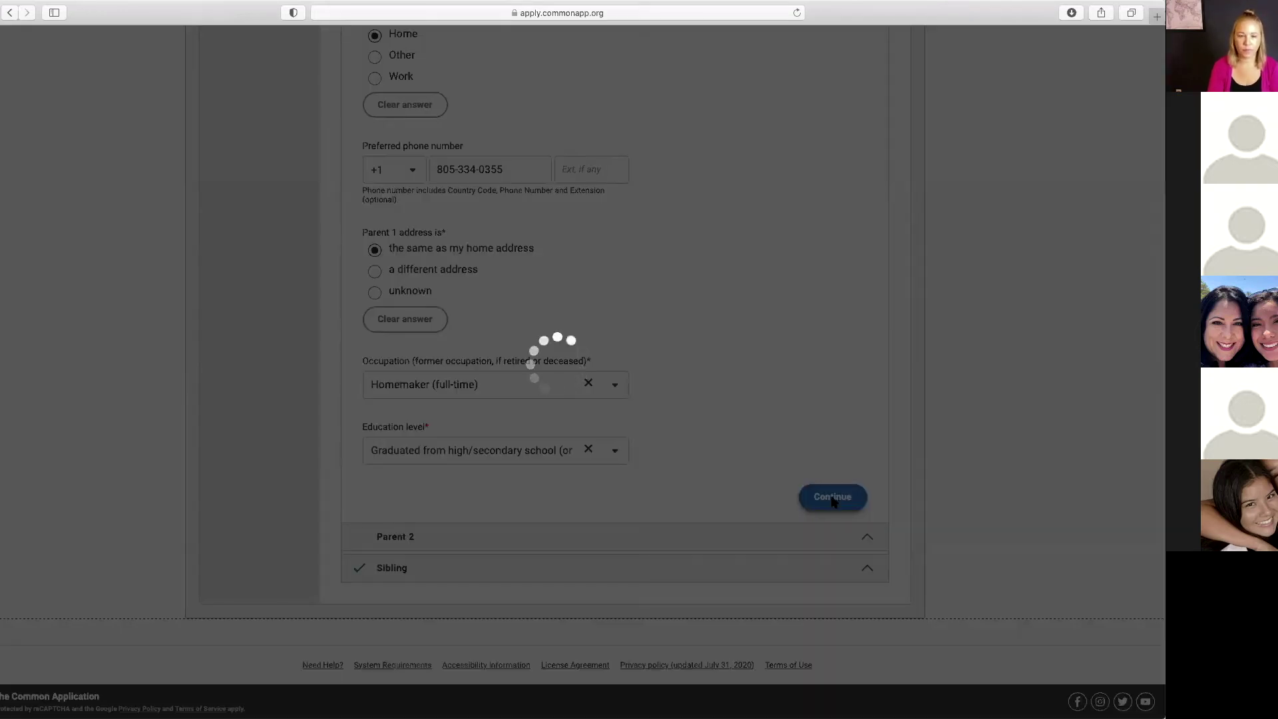
scroll(803, 496, down, 20)
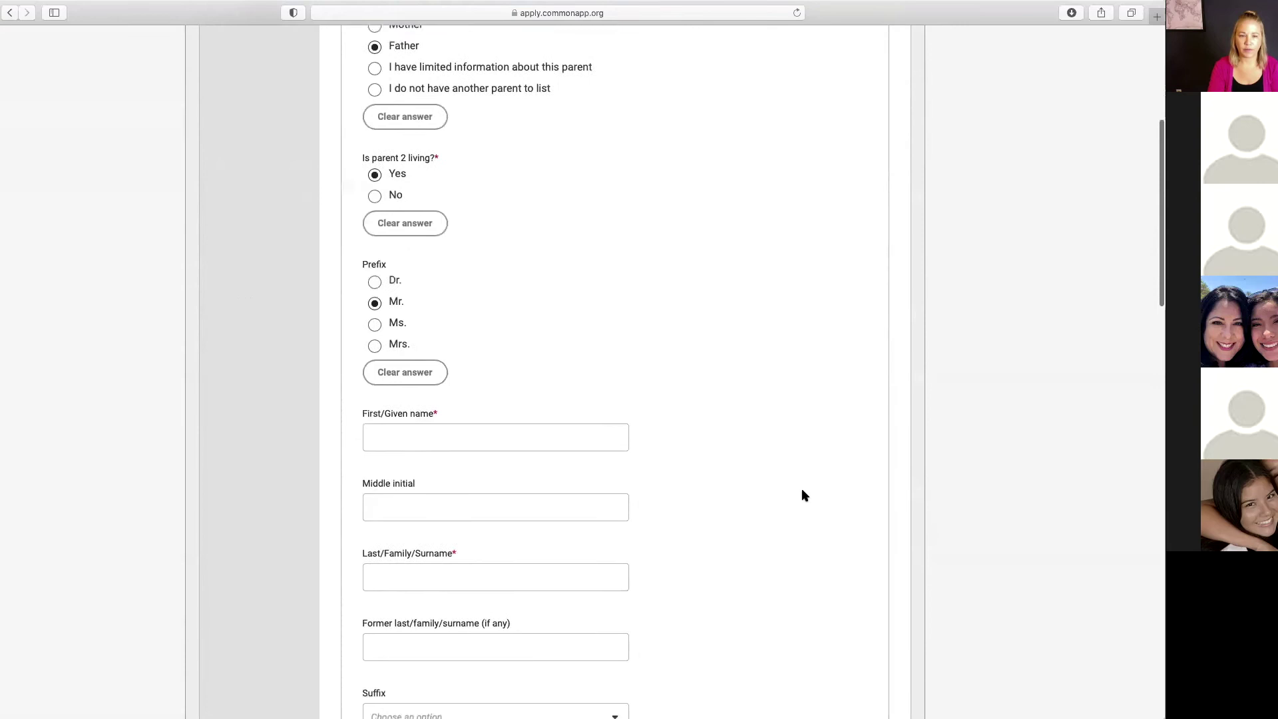
scroll(802, 493, down, 5)
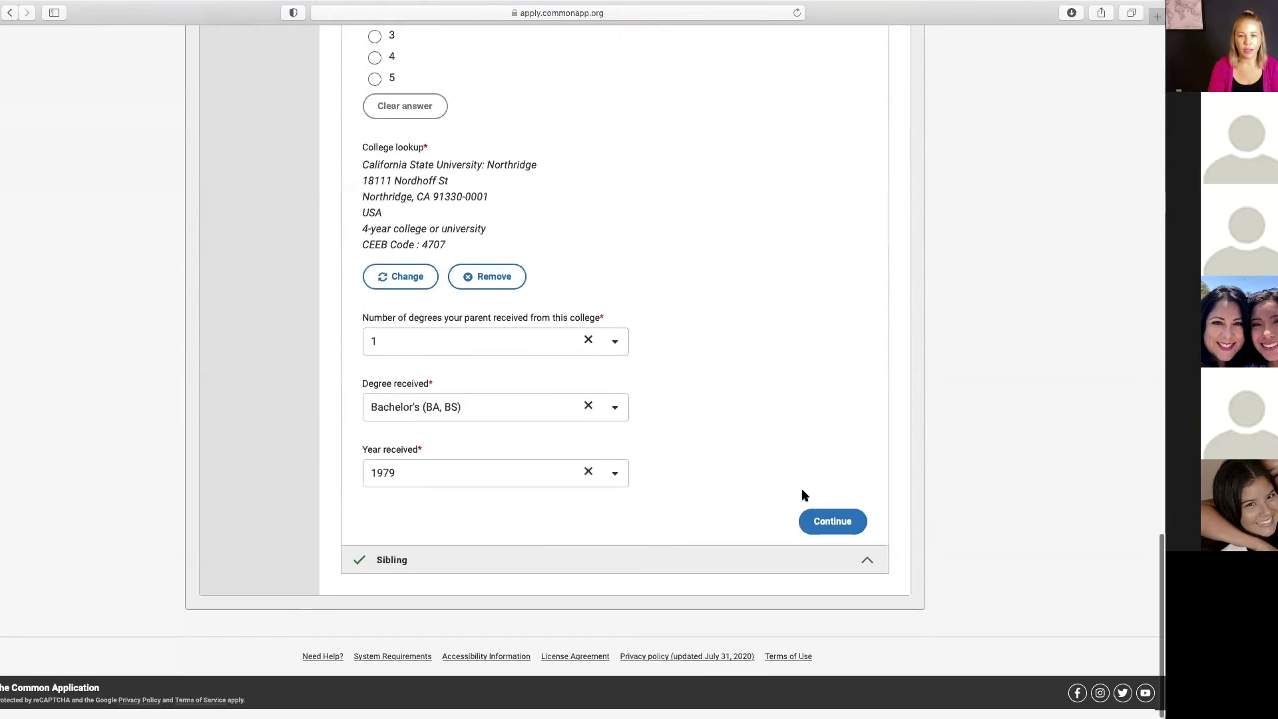
click(829, 526)
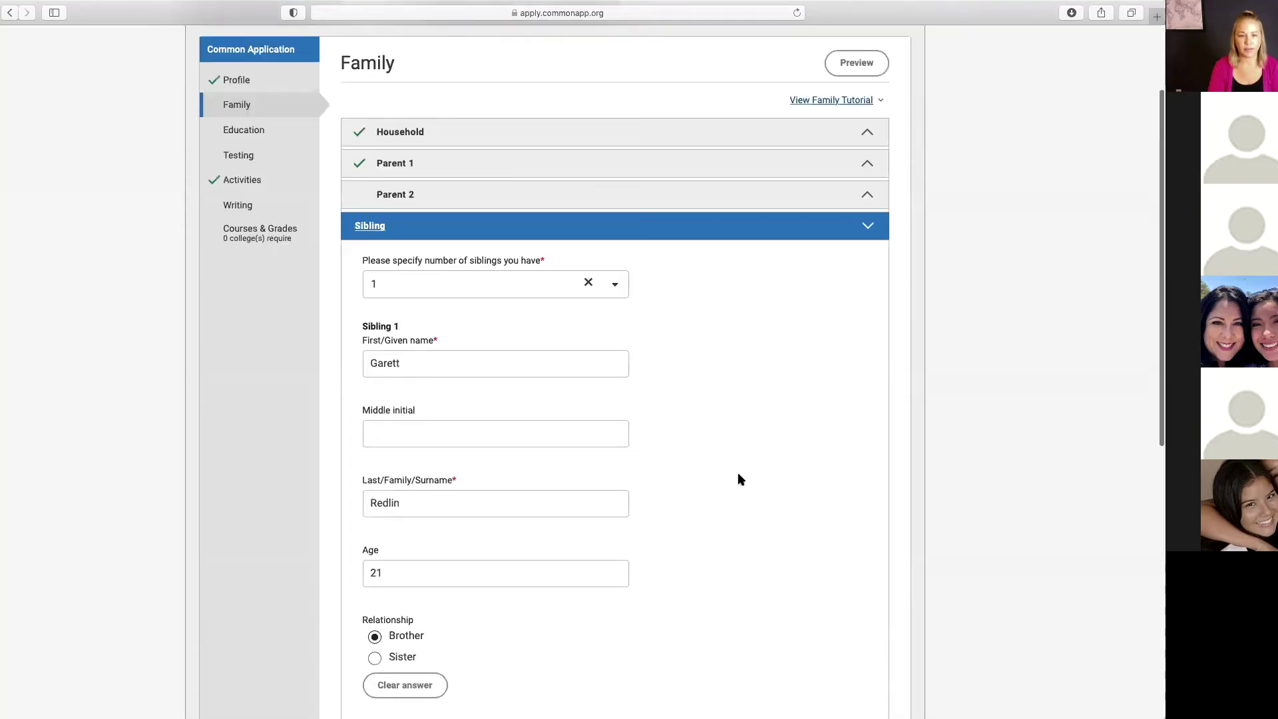
Step: Save the Sibling details for the 21-year-old brother and continue to Education
scroll(763, 499, down, 2)
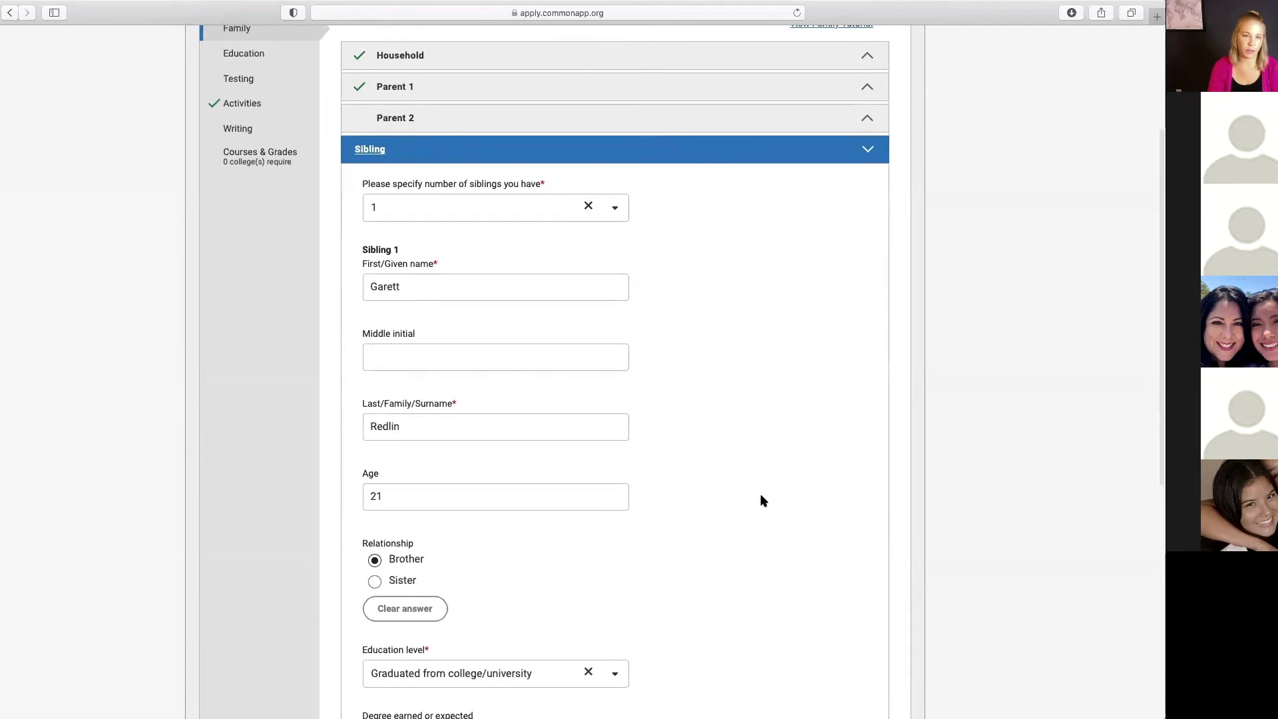
scroll(763, 501, down, 2)
scroll(763, 500, down, 4)
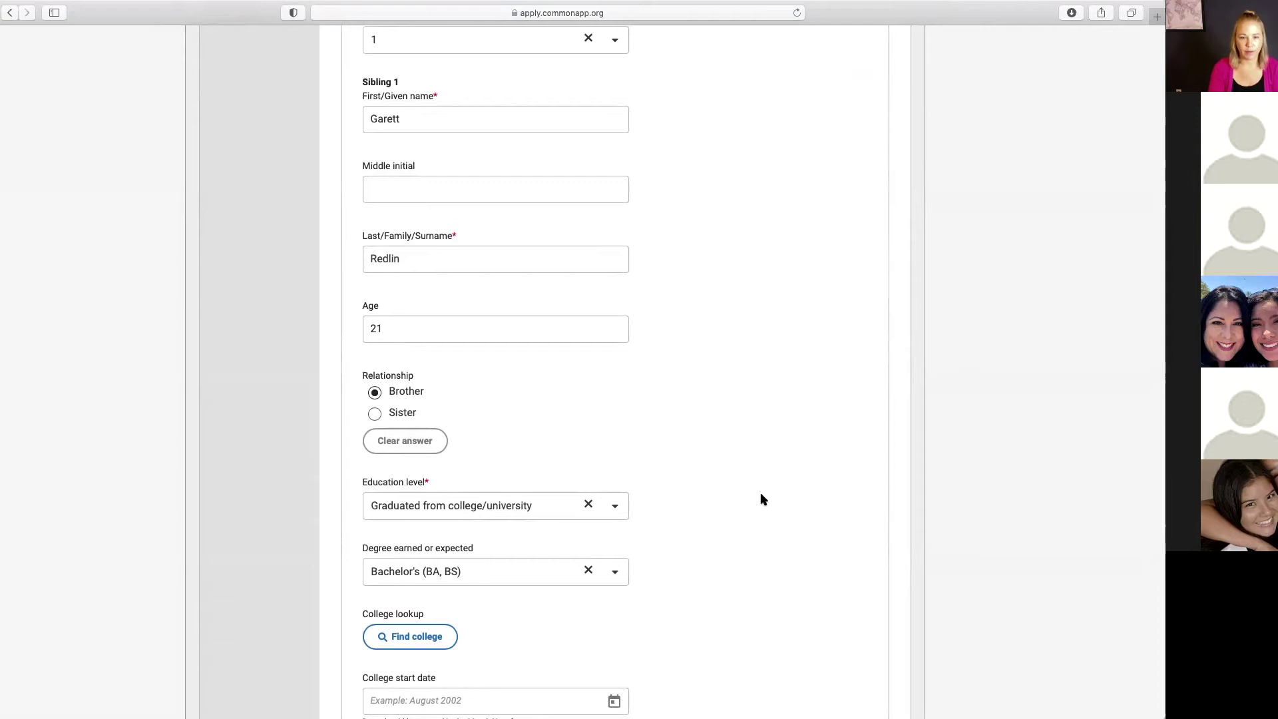
scroll(772, 504, down, 5)
click(825, 619)
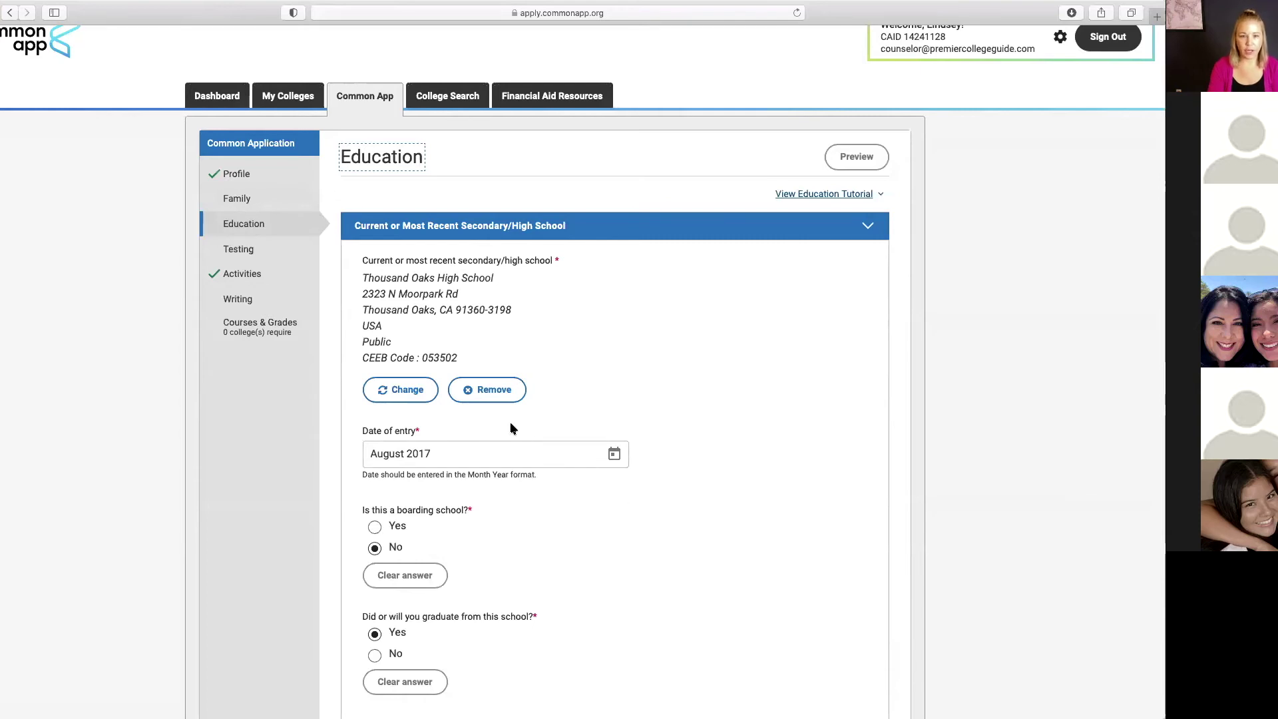
Step: Remove the current high school entry and search for 'thousand oaks'
click(489, 390)
click(601, 398)
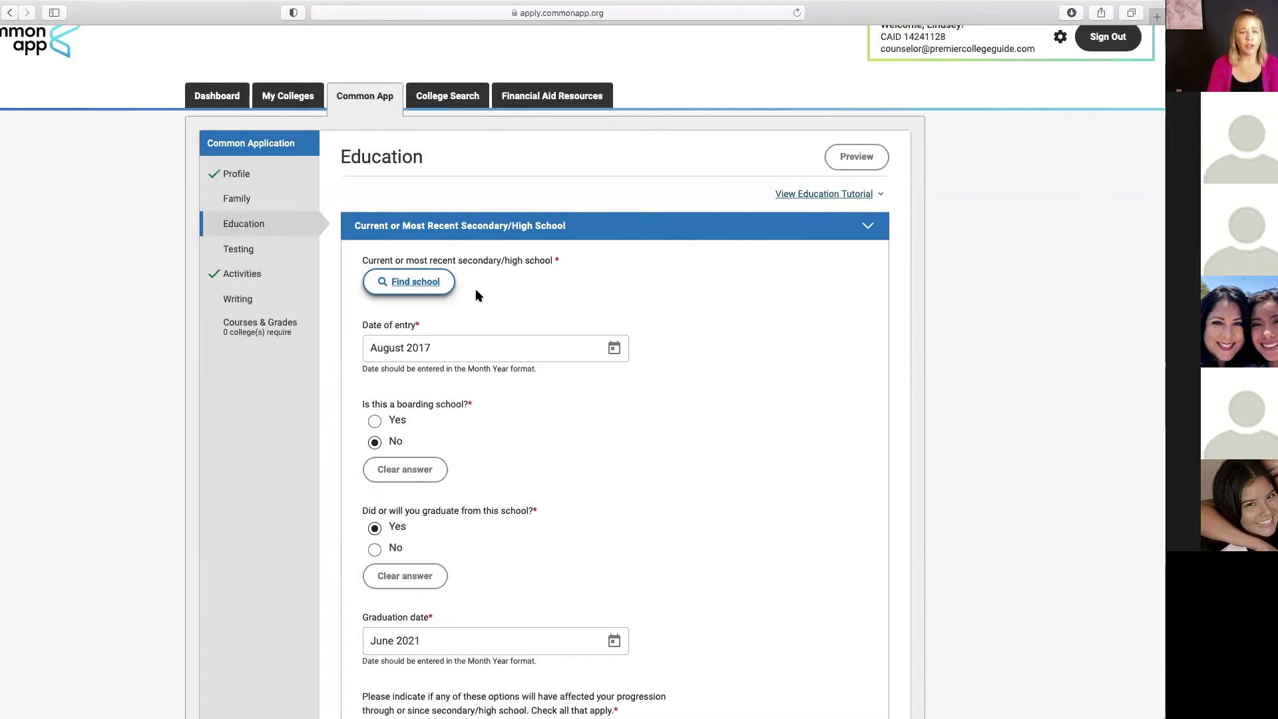
click(413, 282)
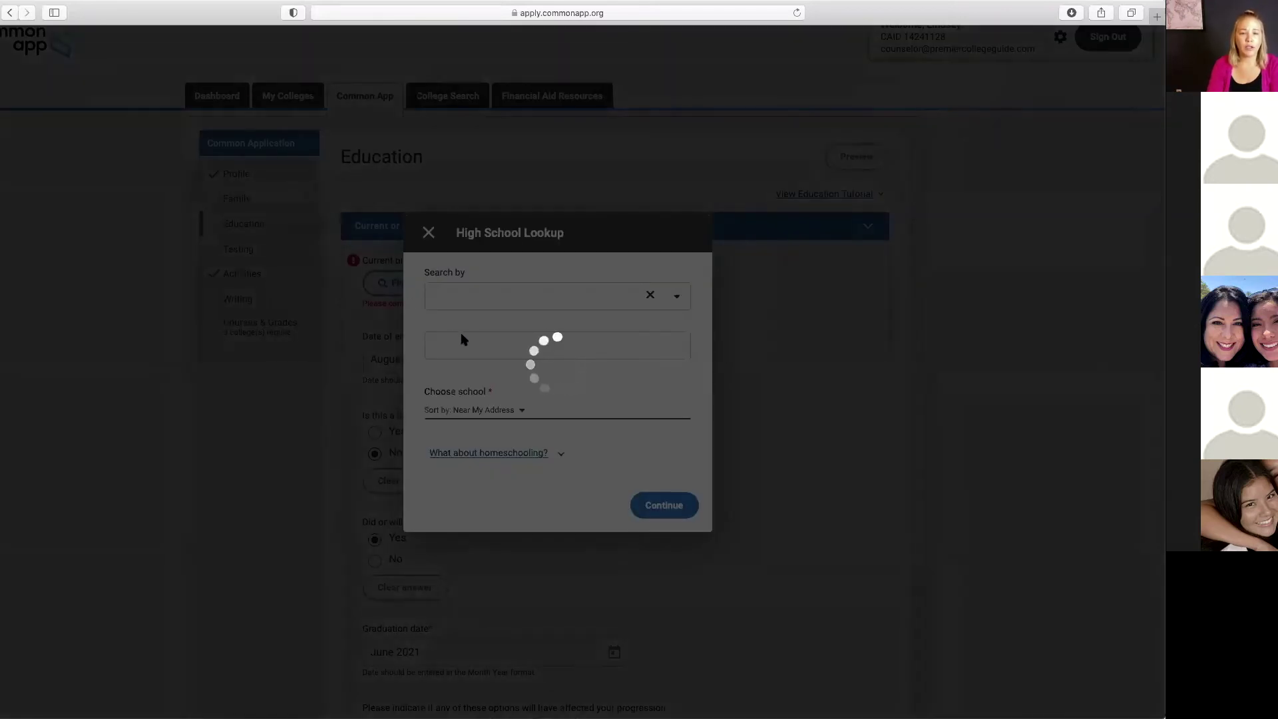
click(476, 273)
text(thousand )
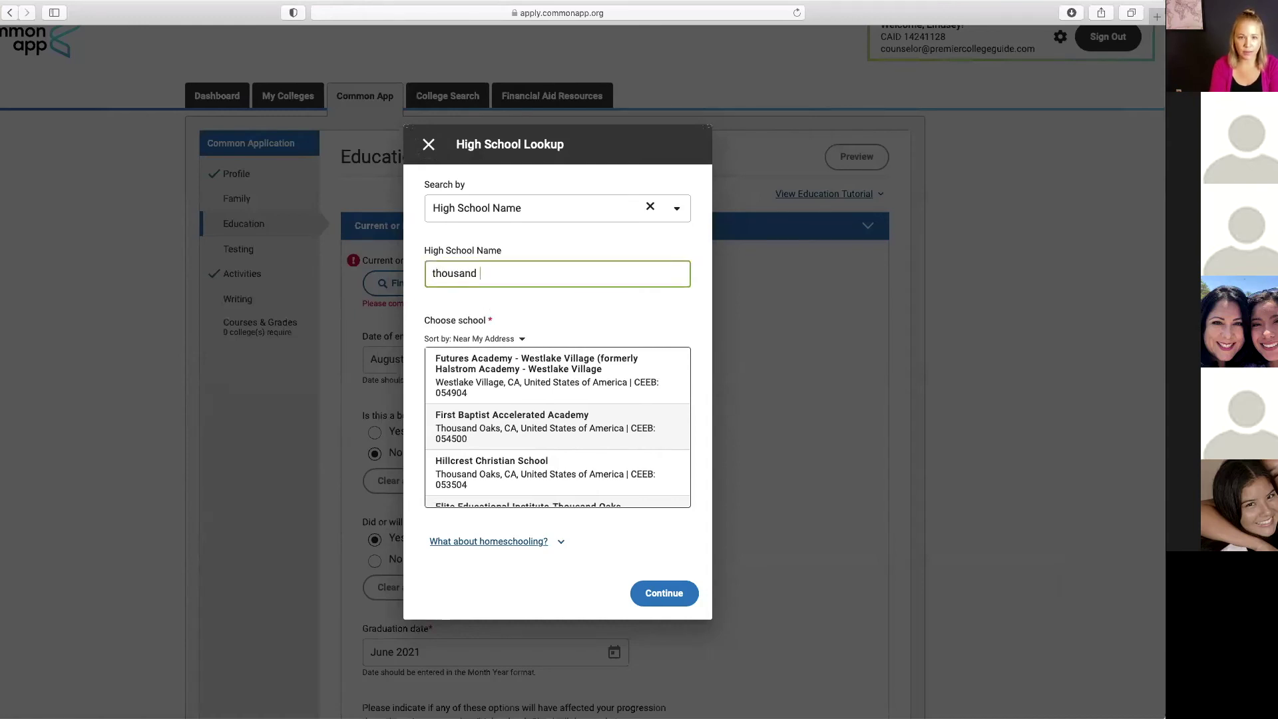
text(oaks)
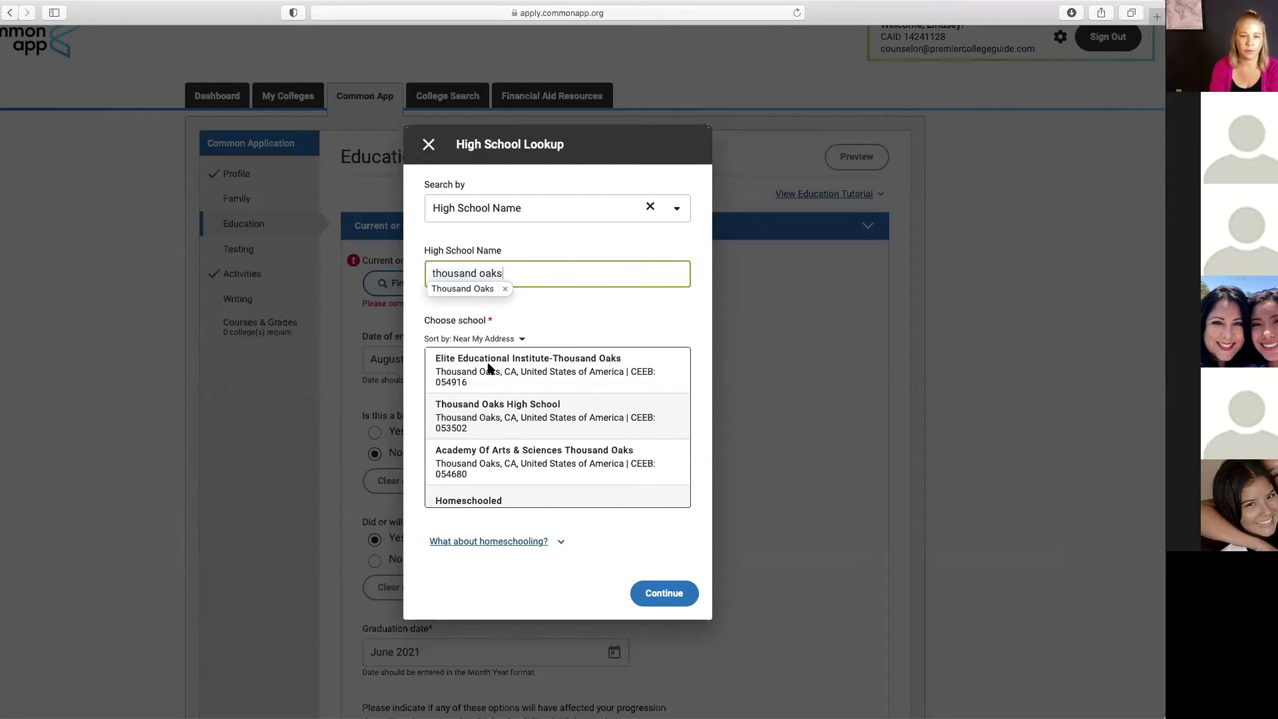
Step: Select Thousand Oaks High School from the results and confirm it
click(494, 402)
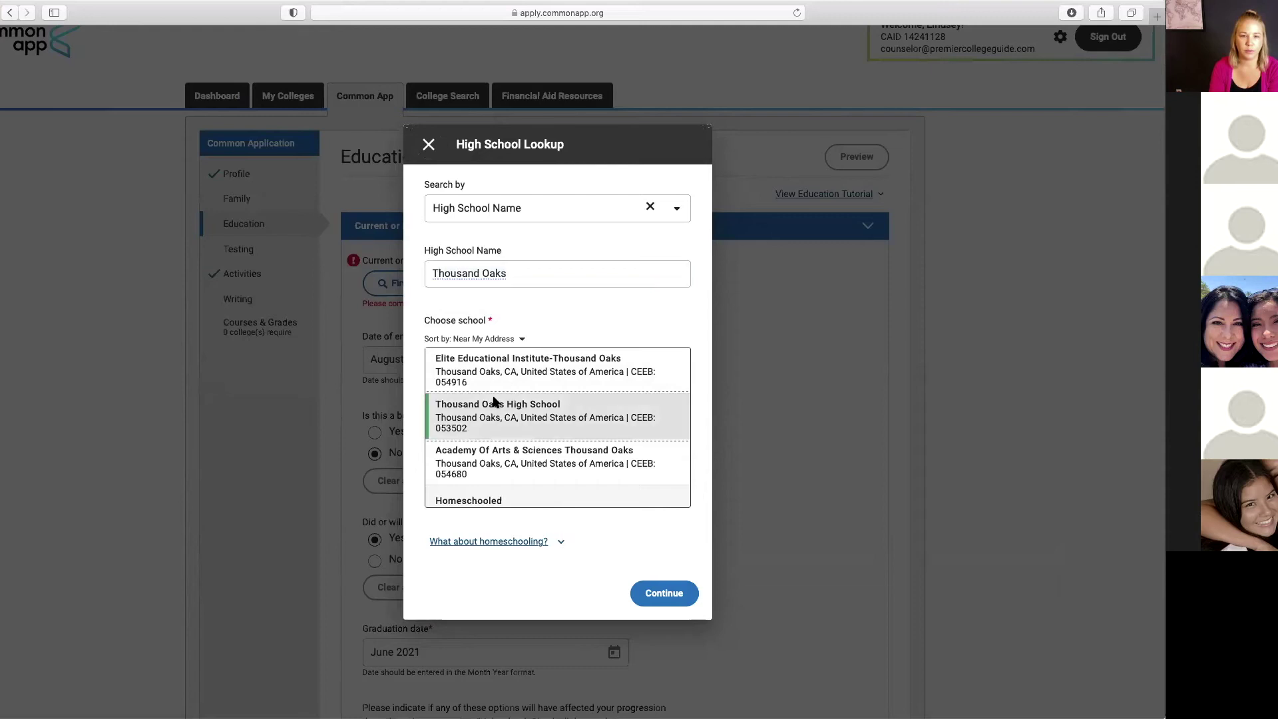
click(658, 589)
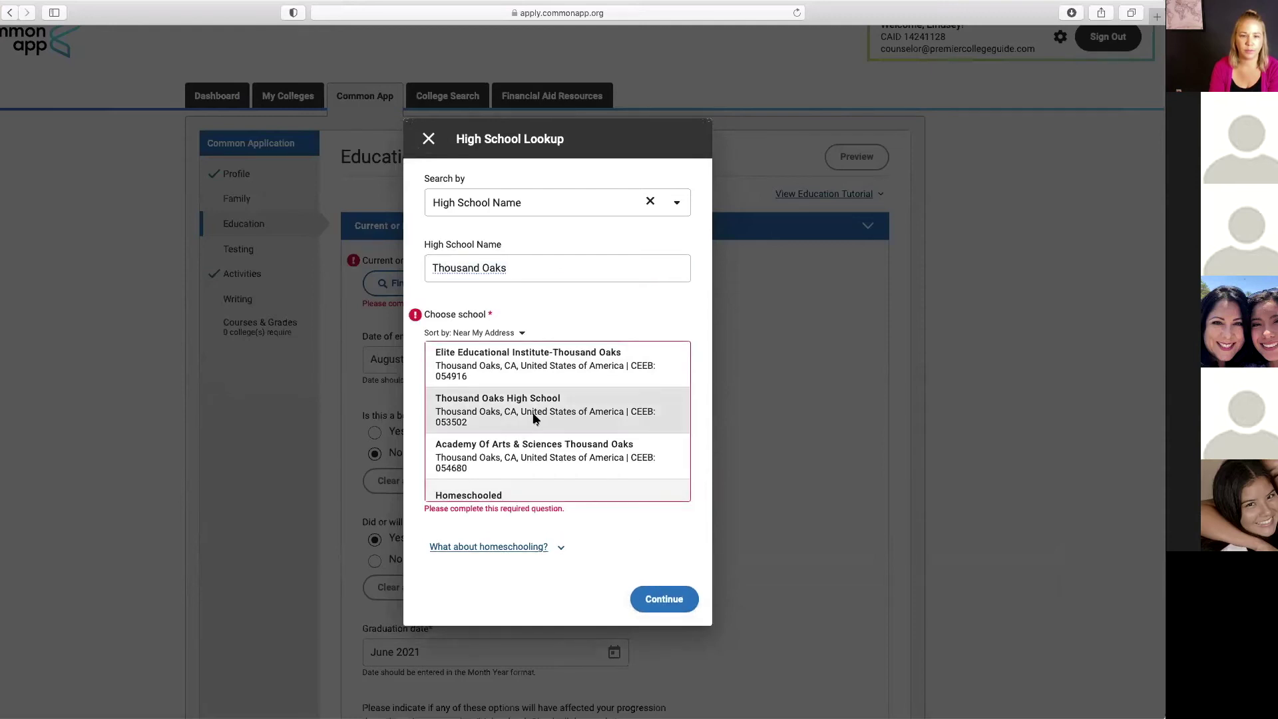
click(502, 406)
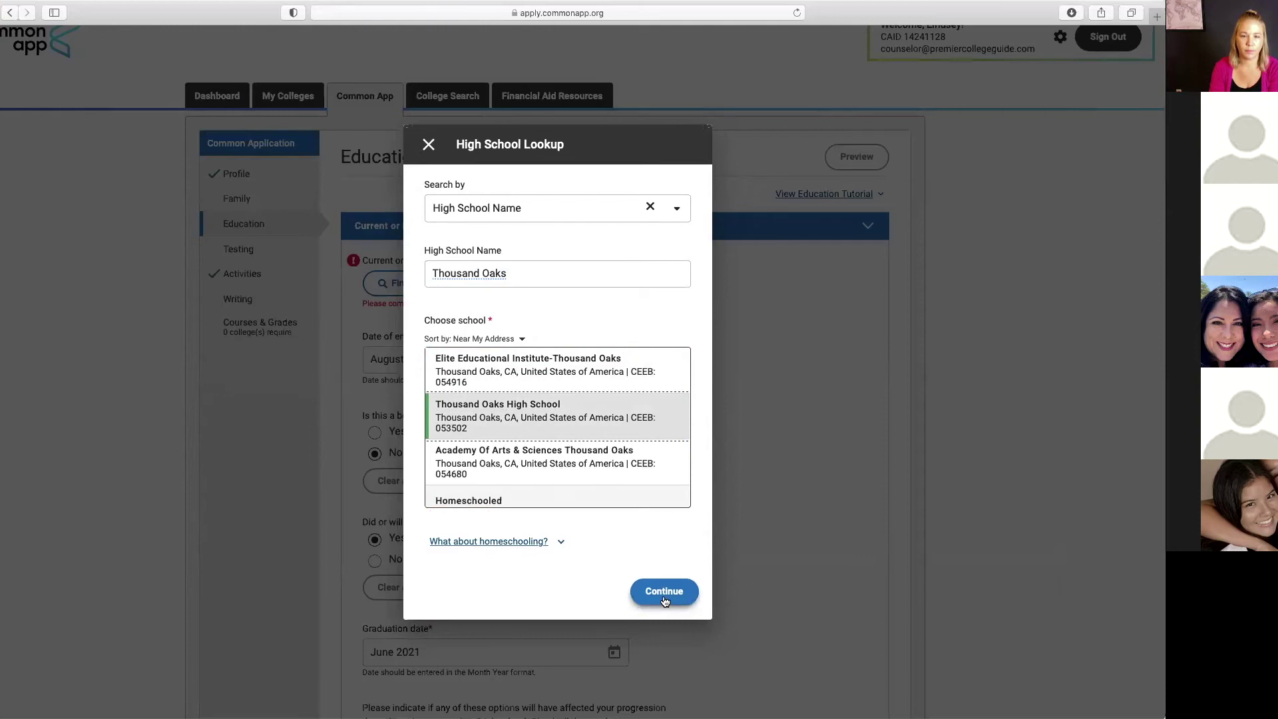
click(665, 599)
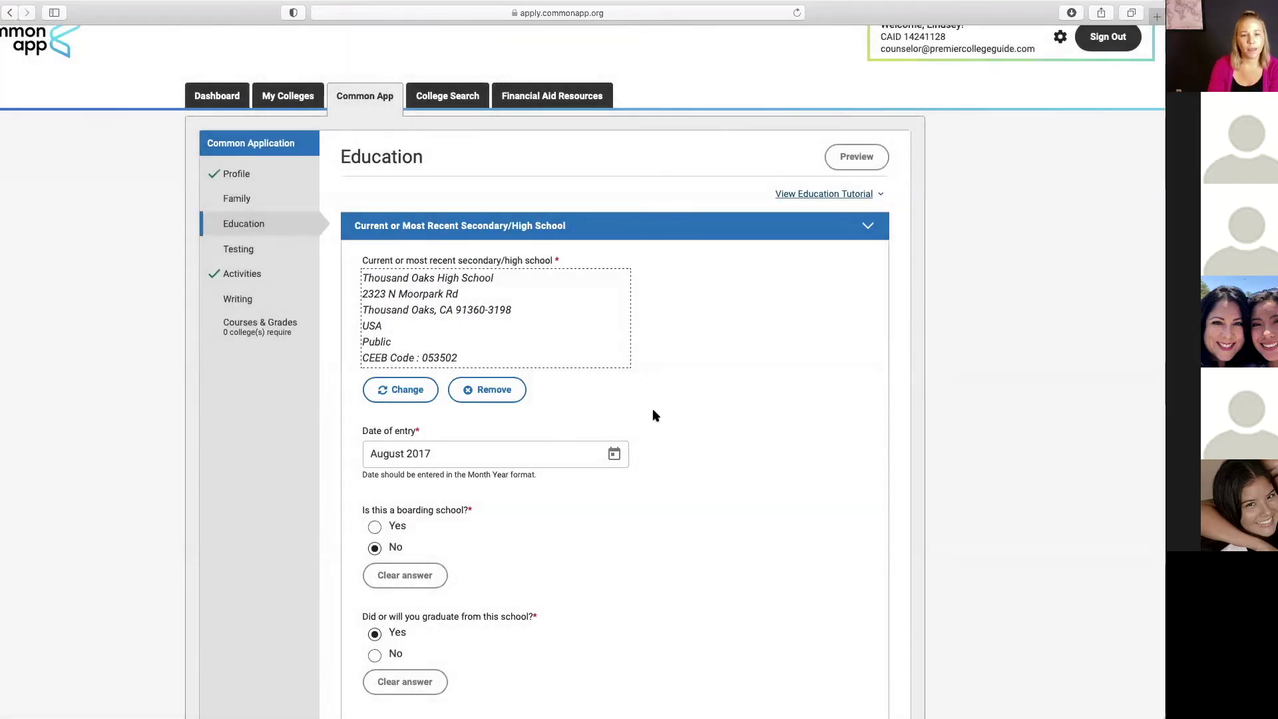
scroll(654, 414, down, 2)
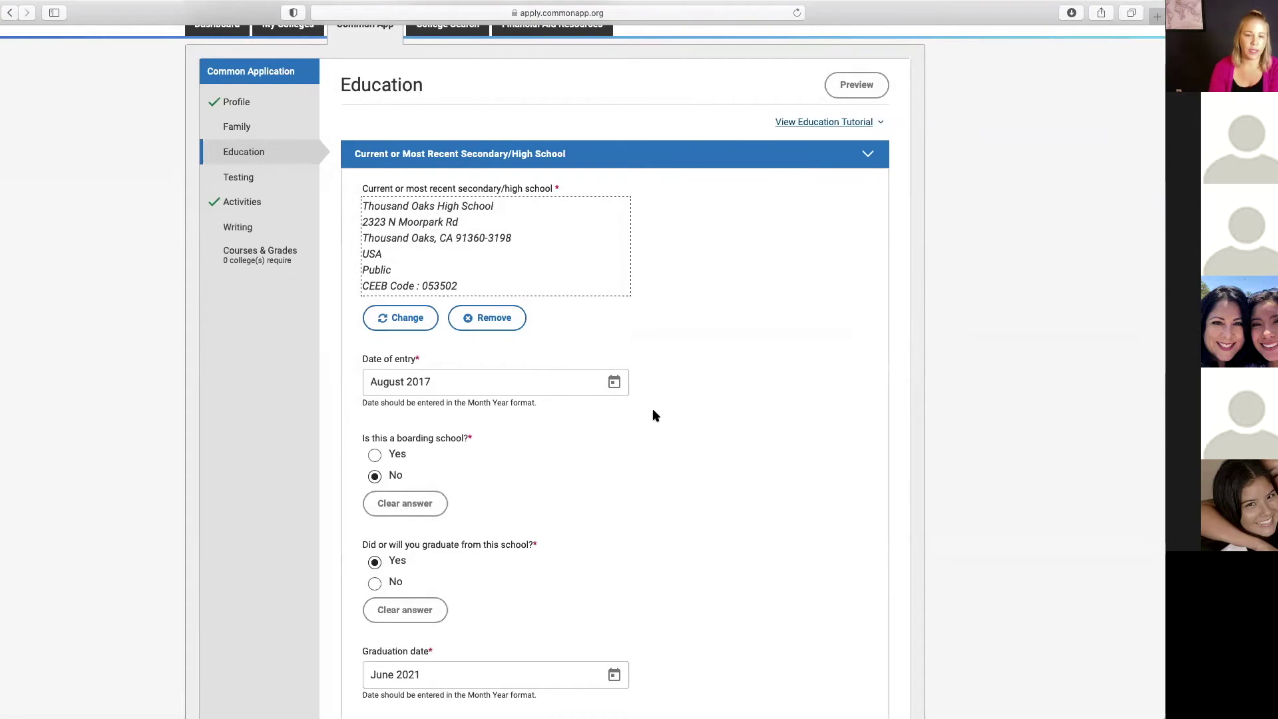
scroll(654, 414, down, 1)
scroll(656, 417, down, 1)
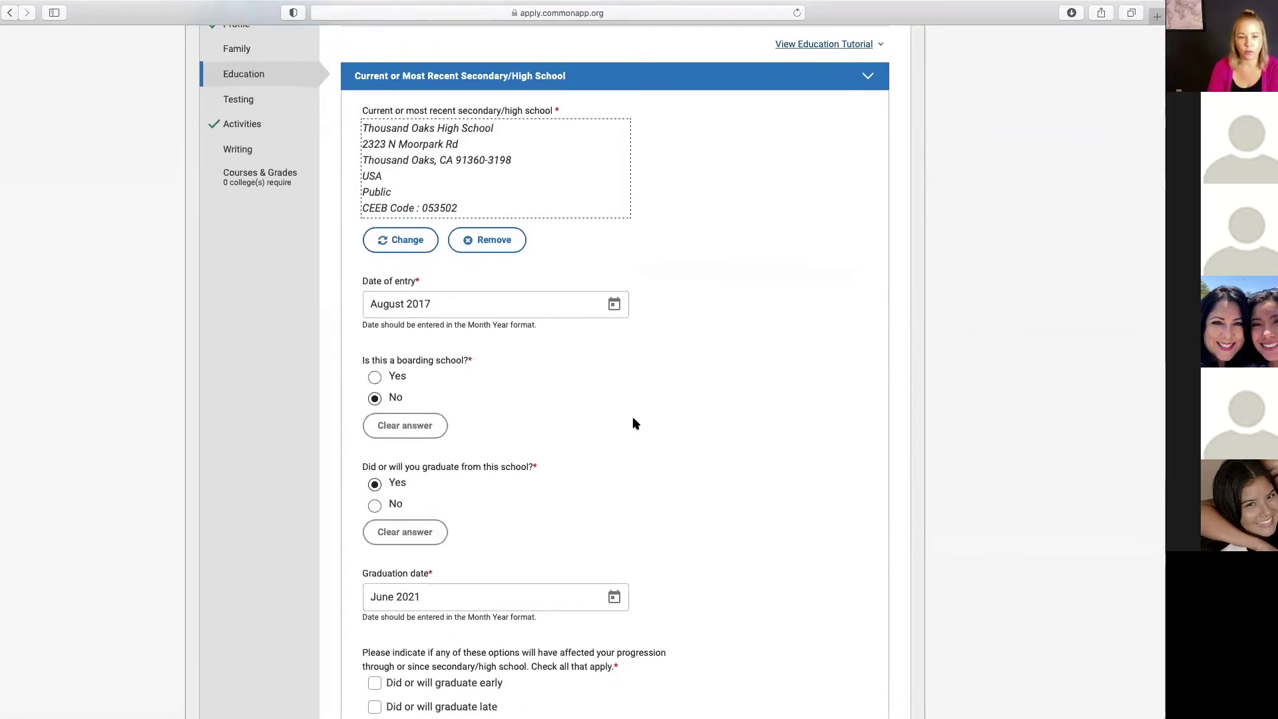
scroll(634, 425, down, 2)
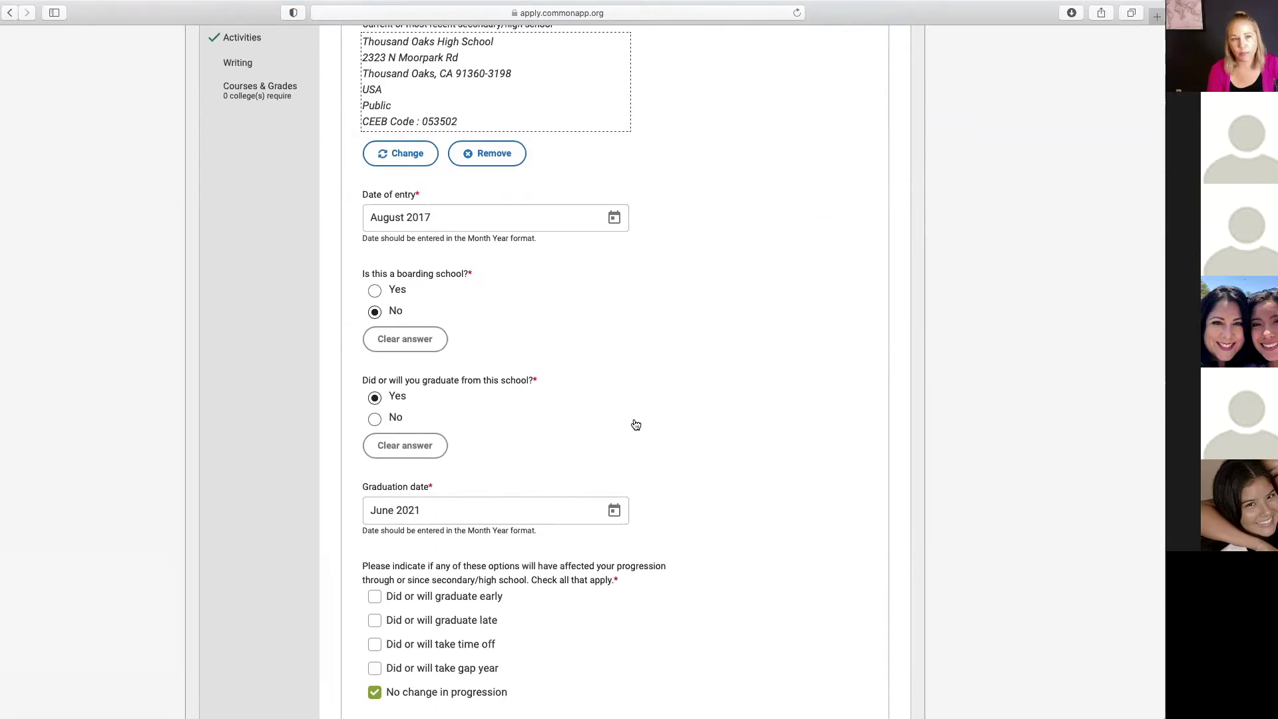
scroll(697, 472, down, 3)
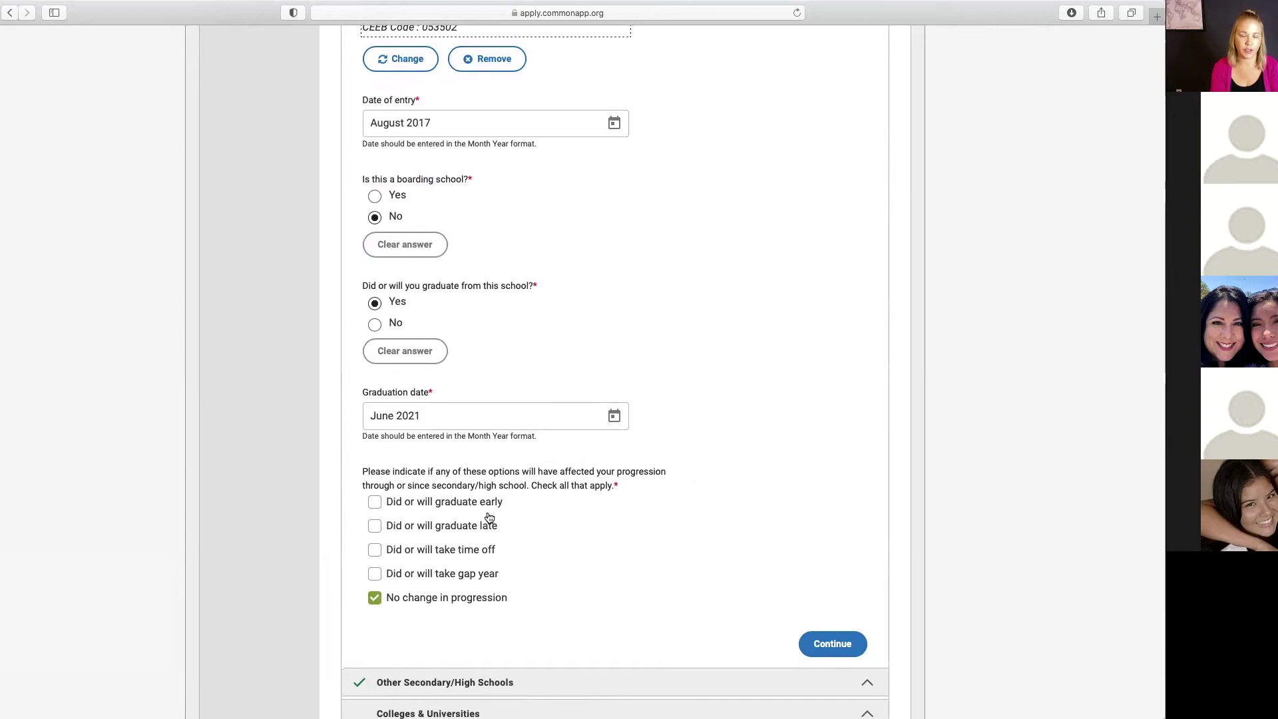
Step: Save the Current or Most Recent Secondary/High School section and continue
click(834, 643)
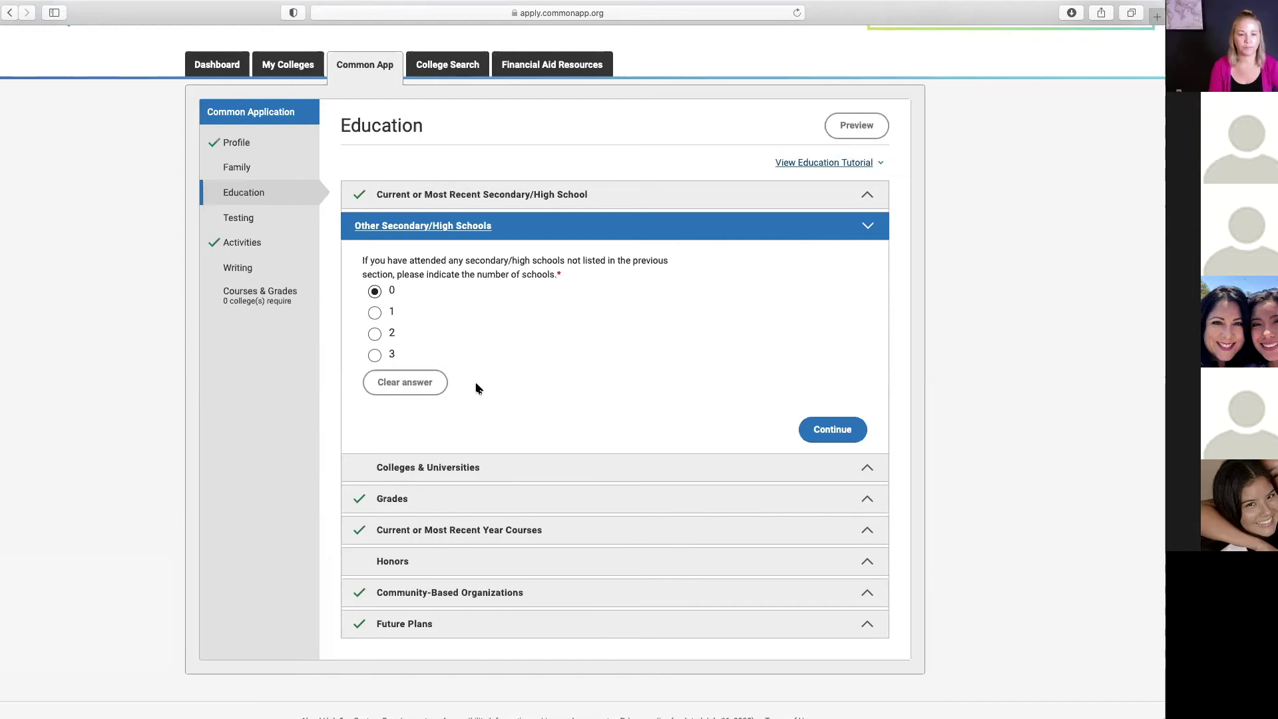
Step: Save Other Secondary/High Schools as 0 and report coursework at 1 college
click(824, 431)
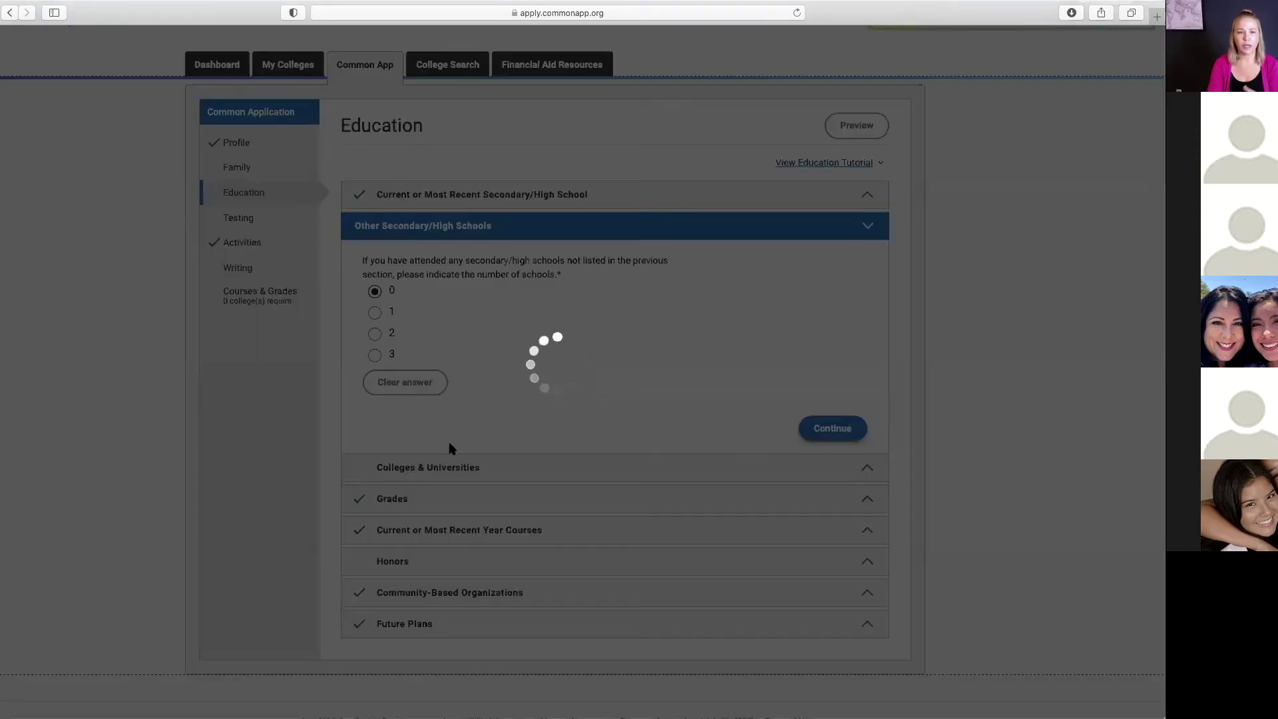
click(408, 382)
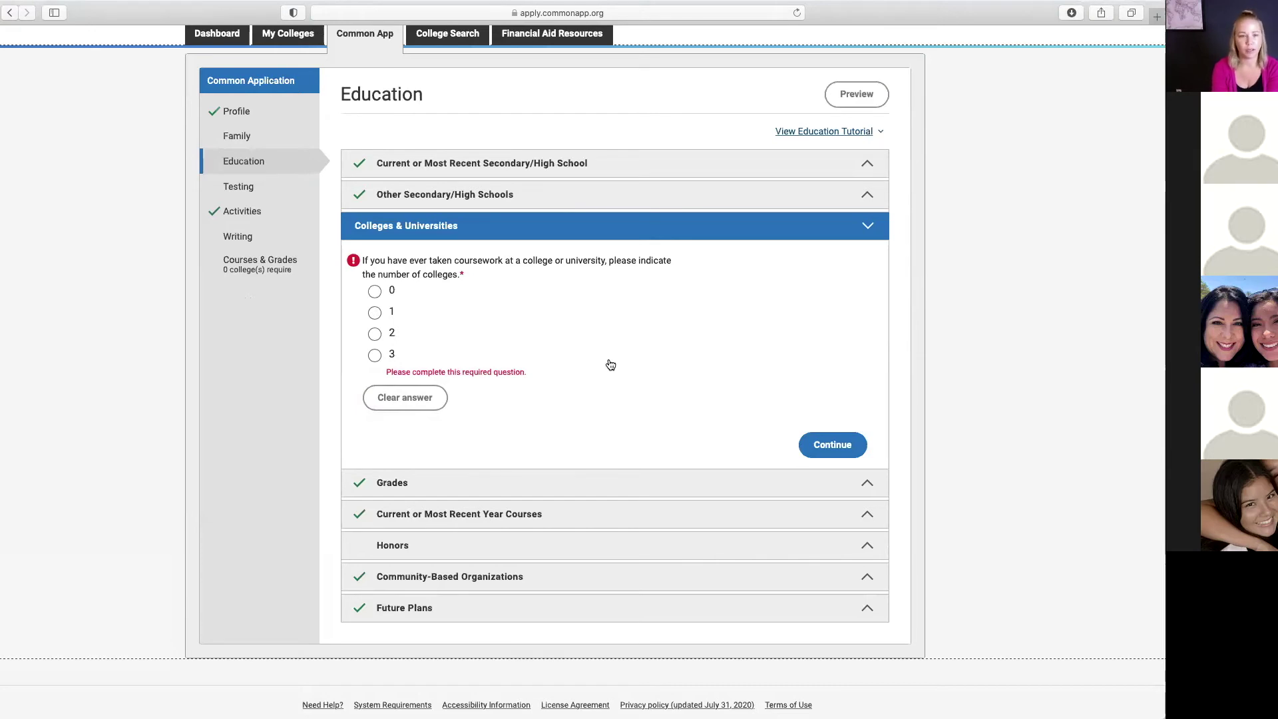
click(375, 313)
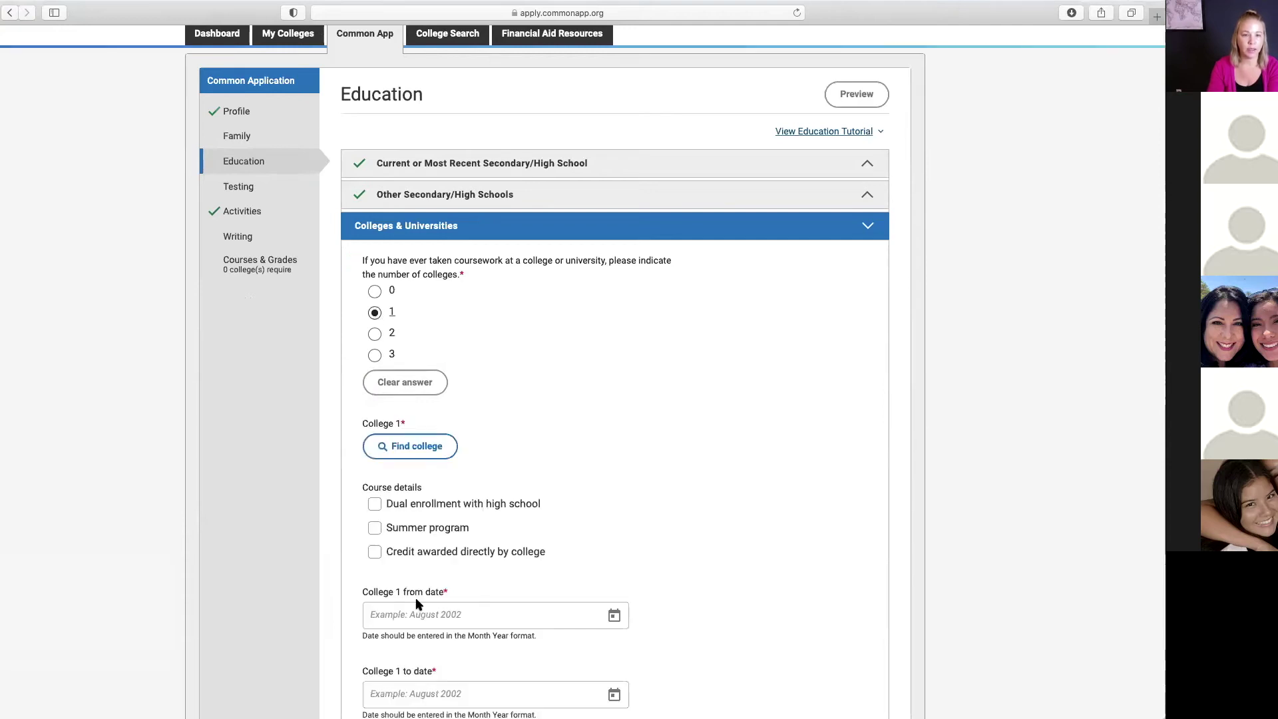
Step: Search 'moorpark' and set Moorpark College as College 1
click(417, 446)
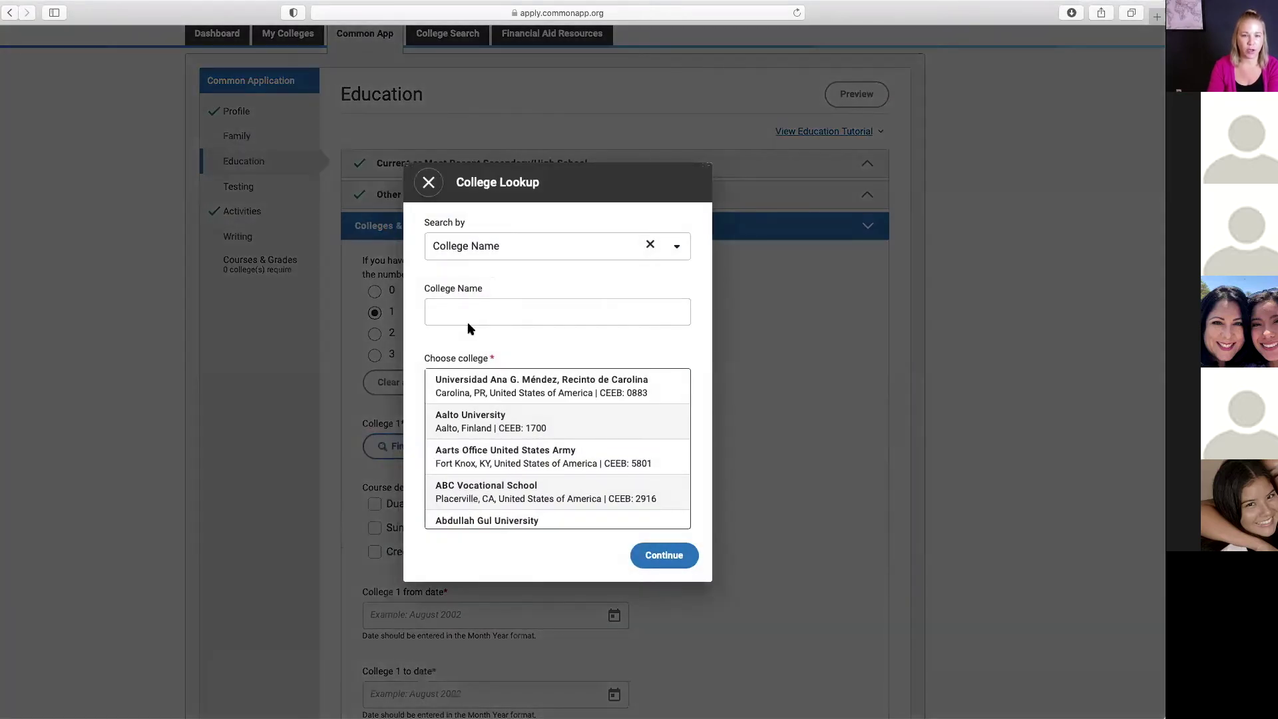
click(469, 314)
text(moorpark)
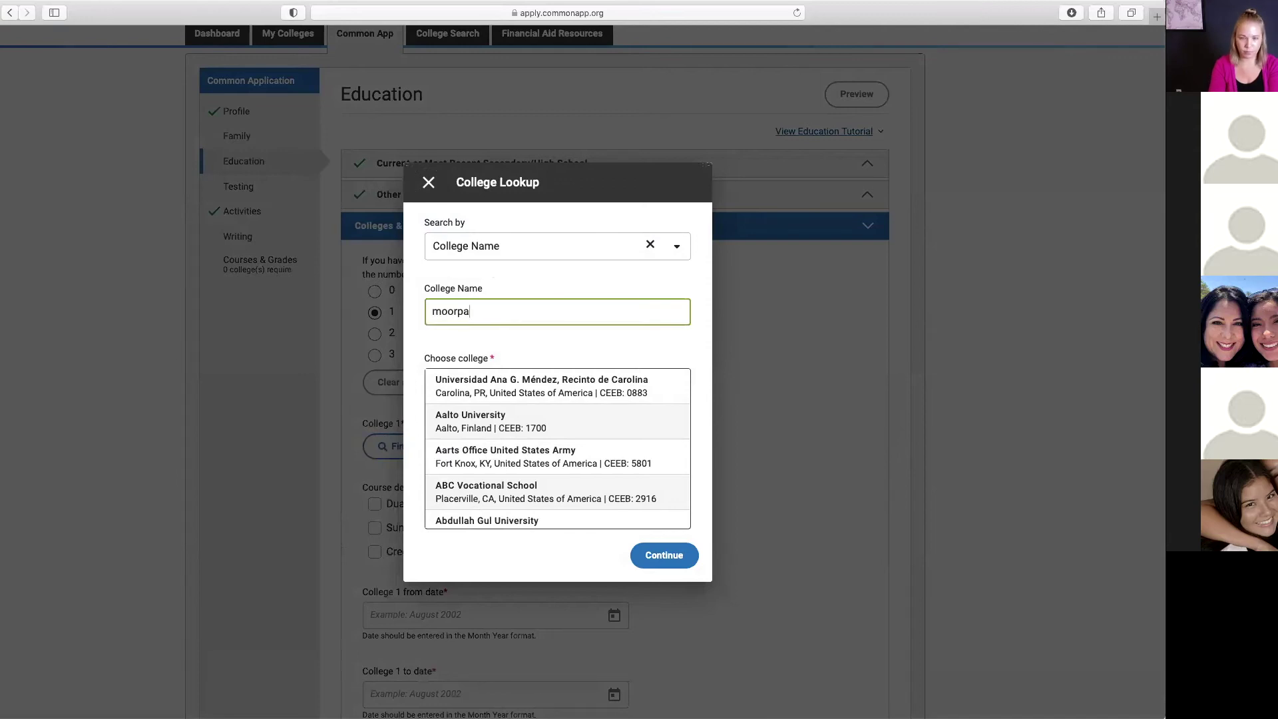
click(485, 430)
click(653, 512)
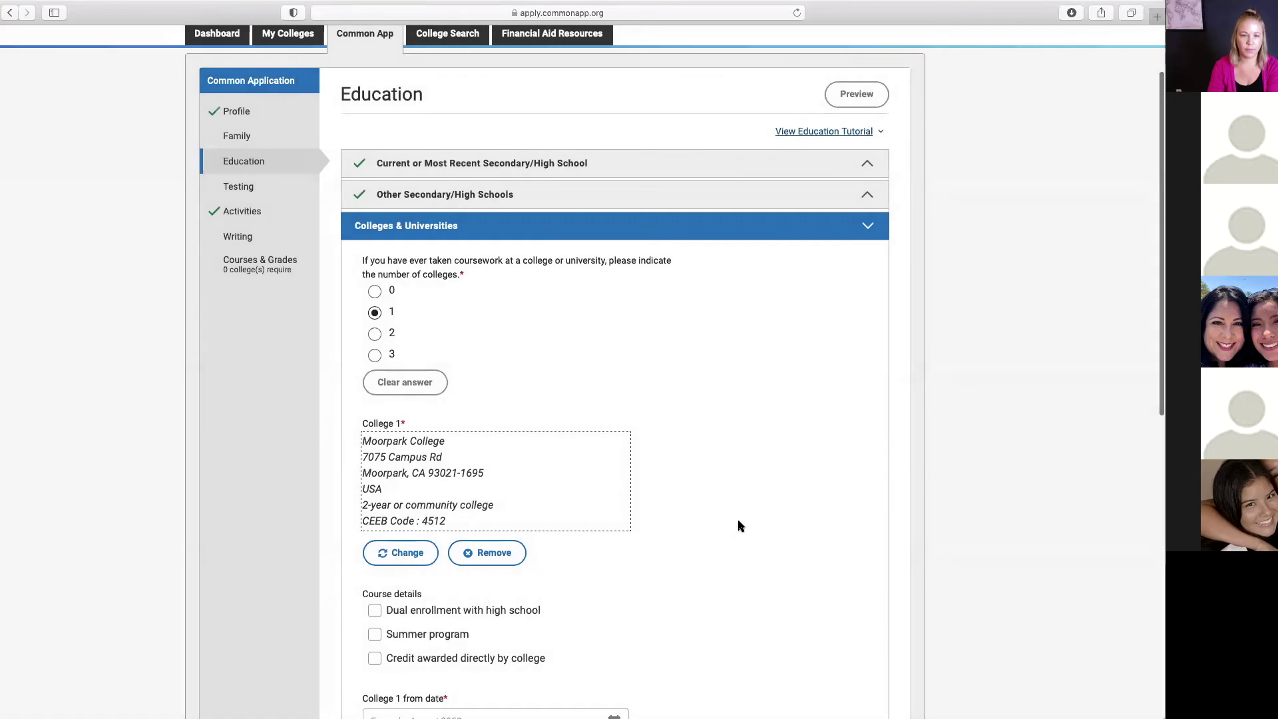
Step: Review Moorpark College's details, leaving credit awarded directly by the college unticked
scroll(737, 523, down, 5)
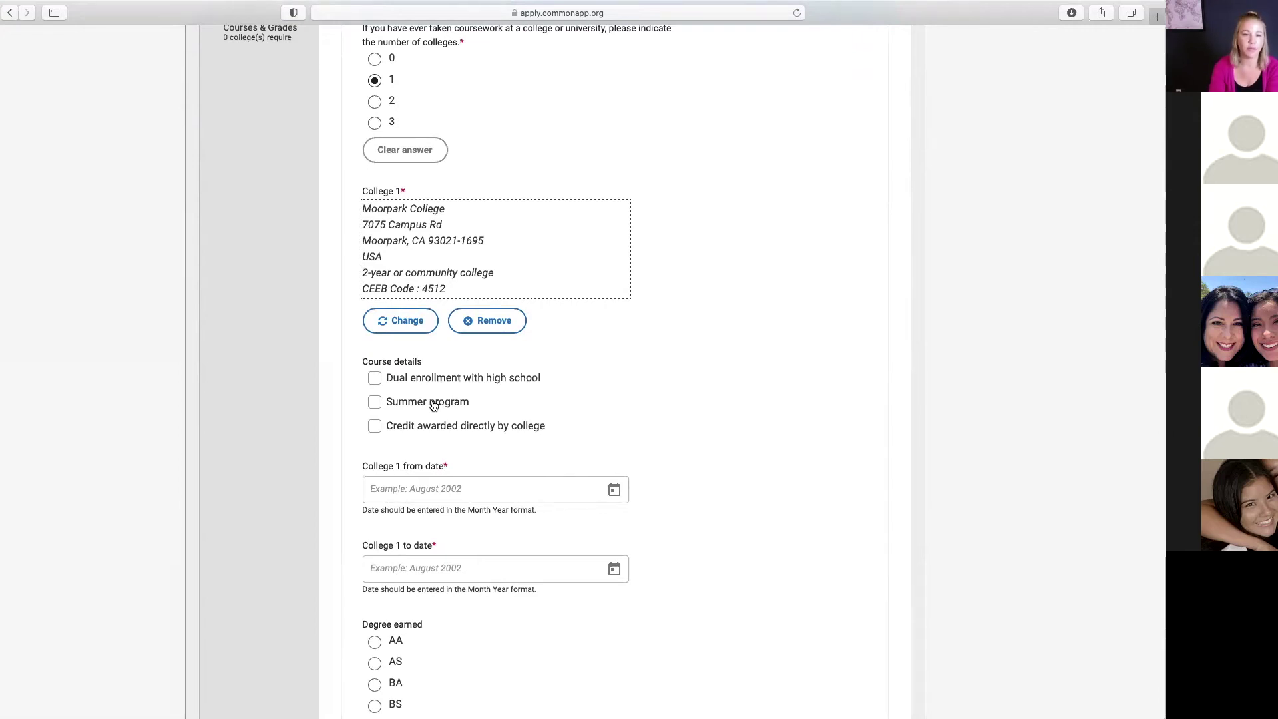
click(371, 428)
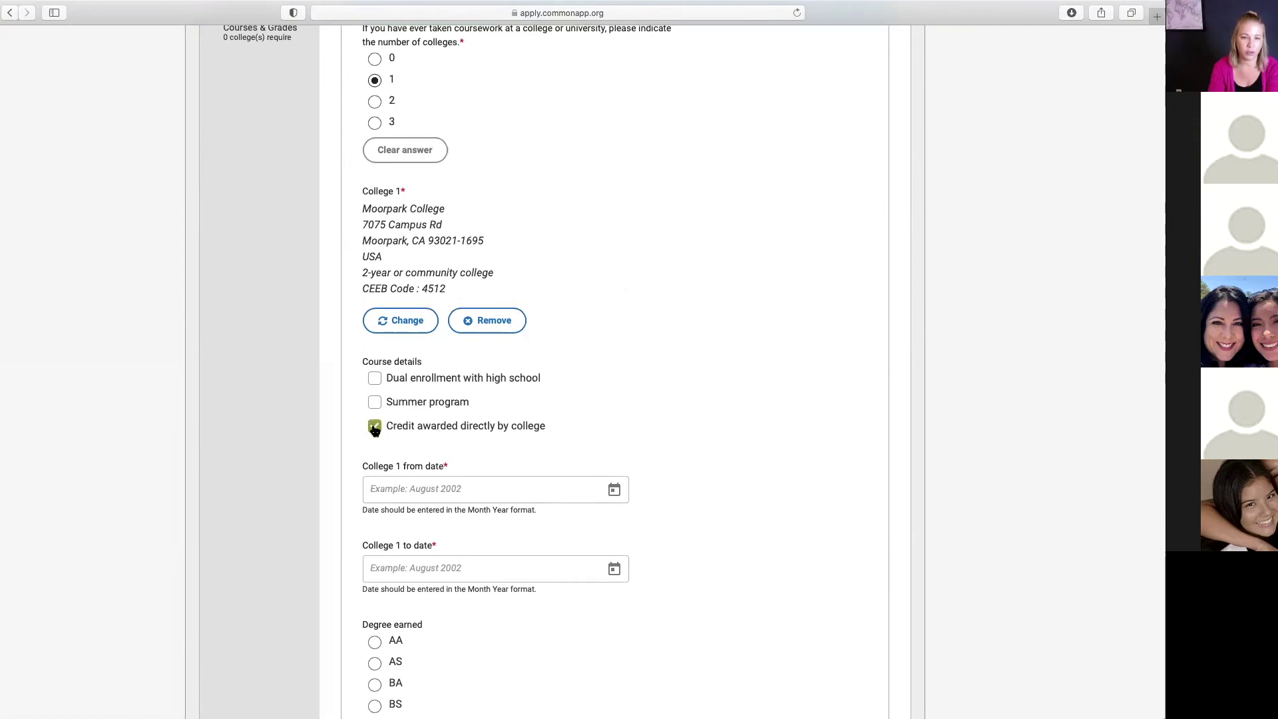
click(375, 430)
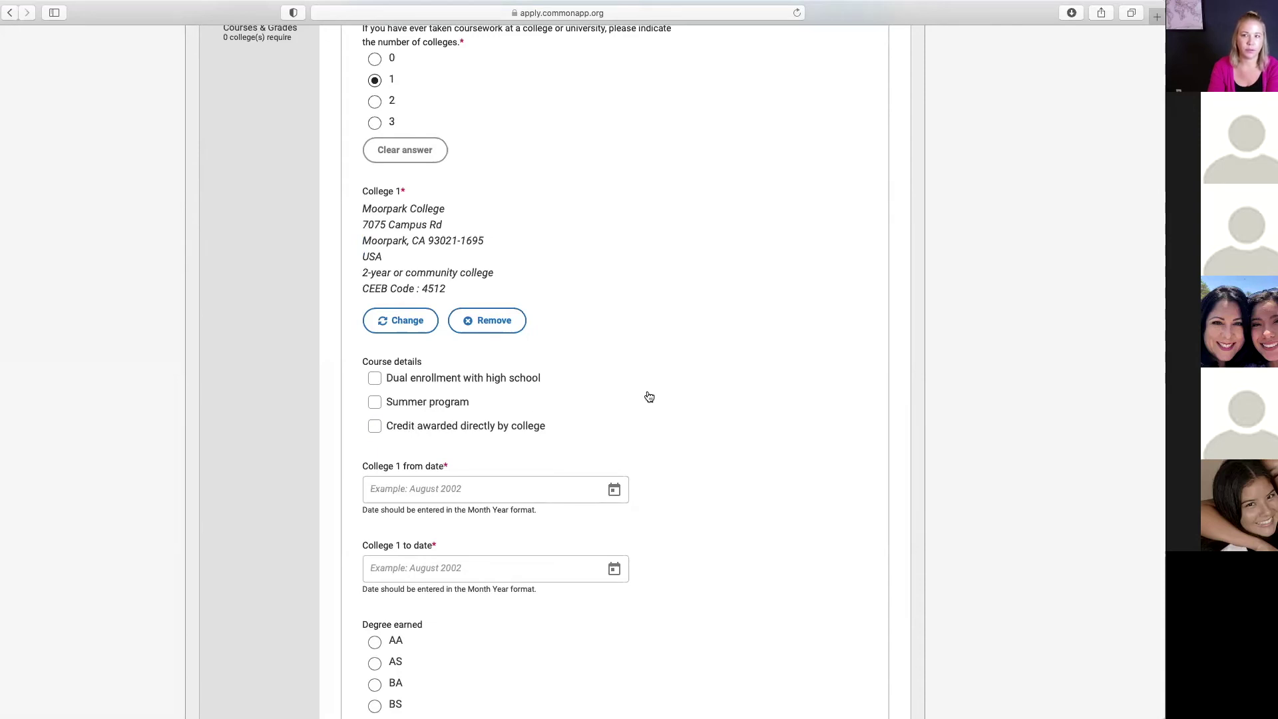
scroll(652, 397, down, 2)
scroll(653, 396, down, 3)
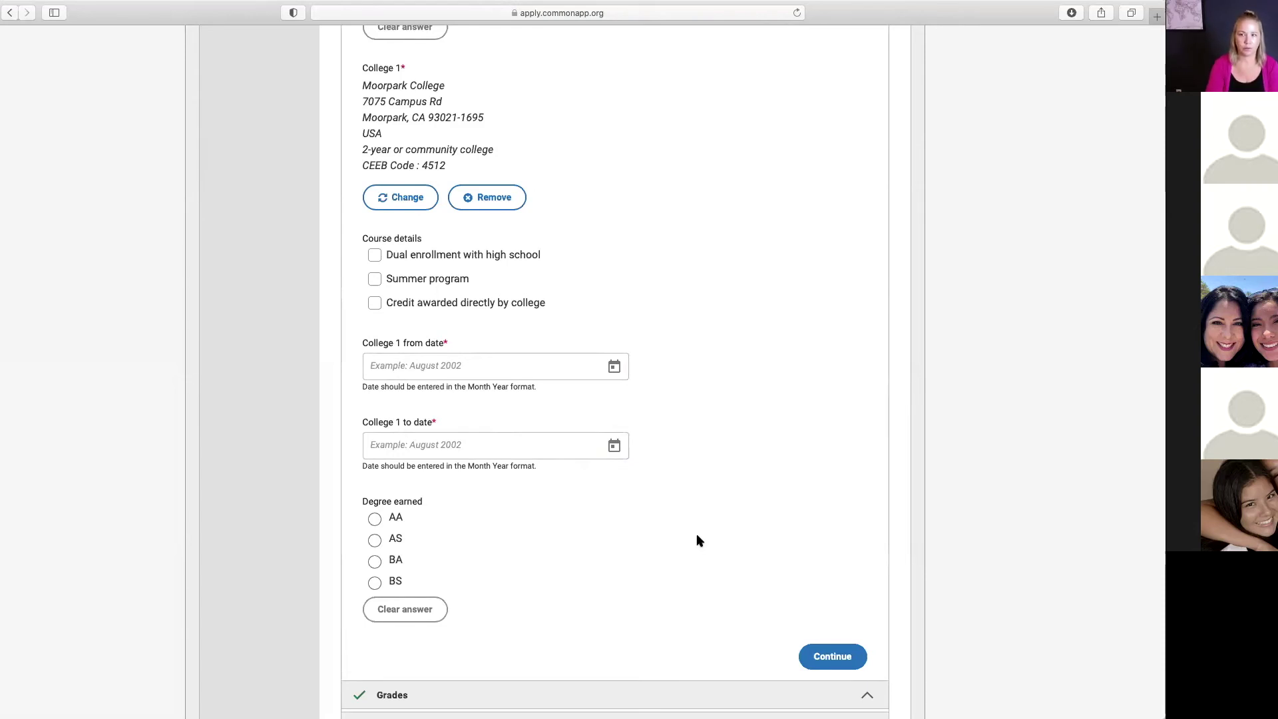
Step: Submit Grades with class size 500, GPA scale 4, and unweighted cumulative GPA 3.7
click(832, 655)
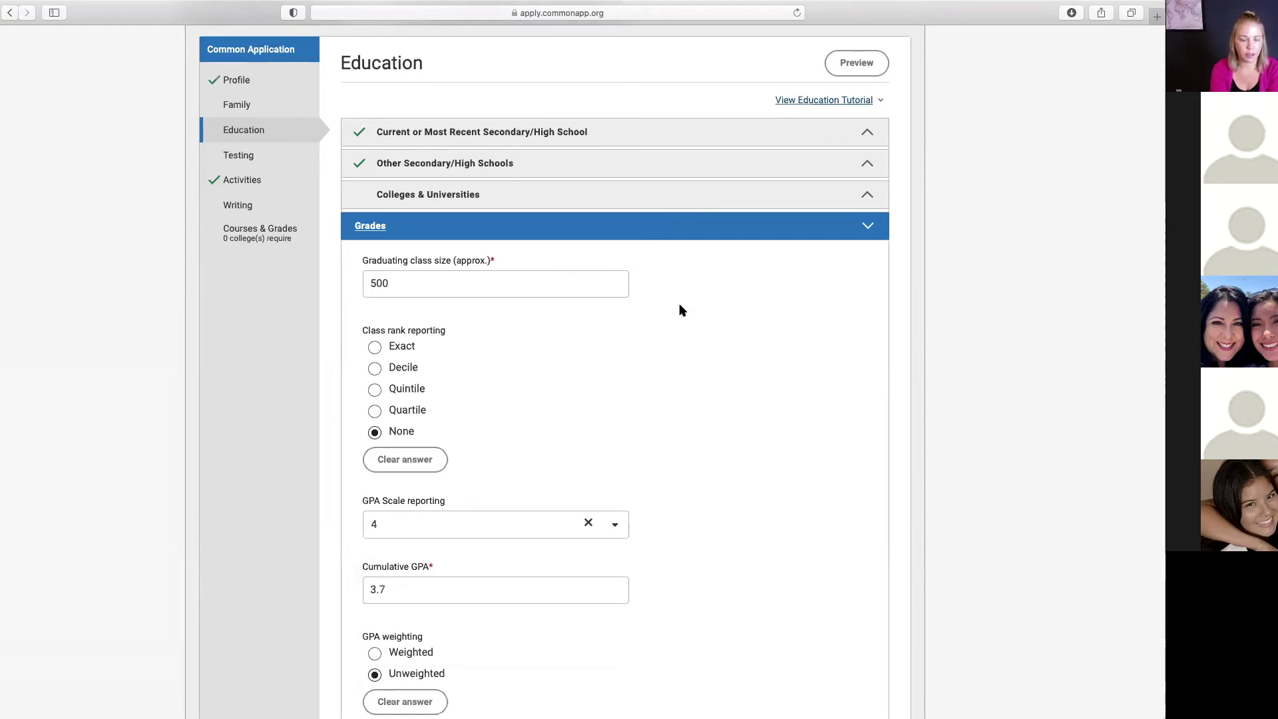
scroll(680, 309, down, 3)
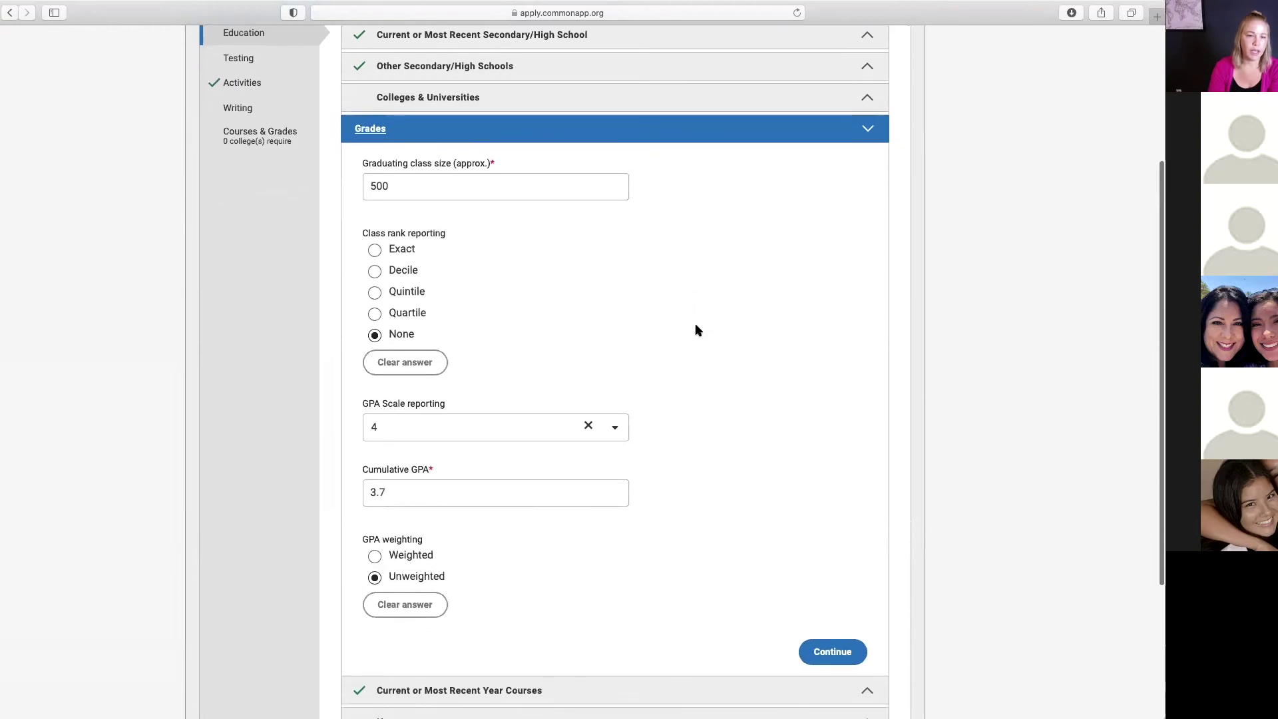
scroll(706, 330, down, 3)
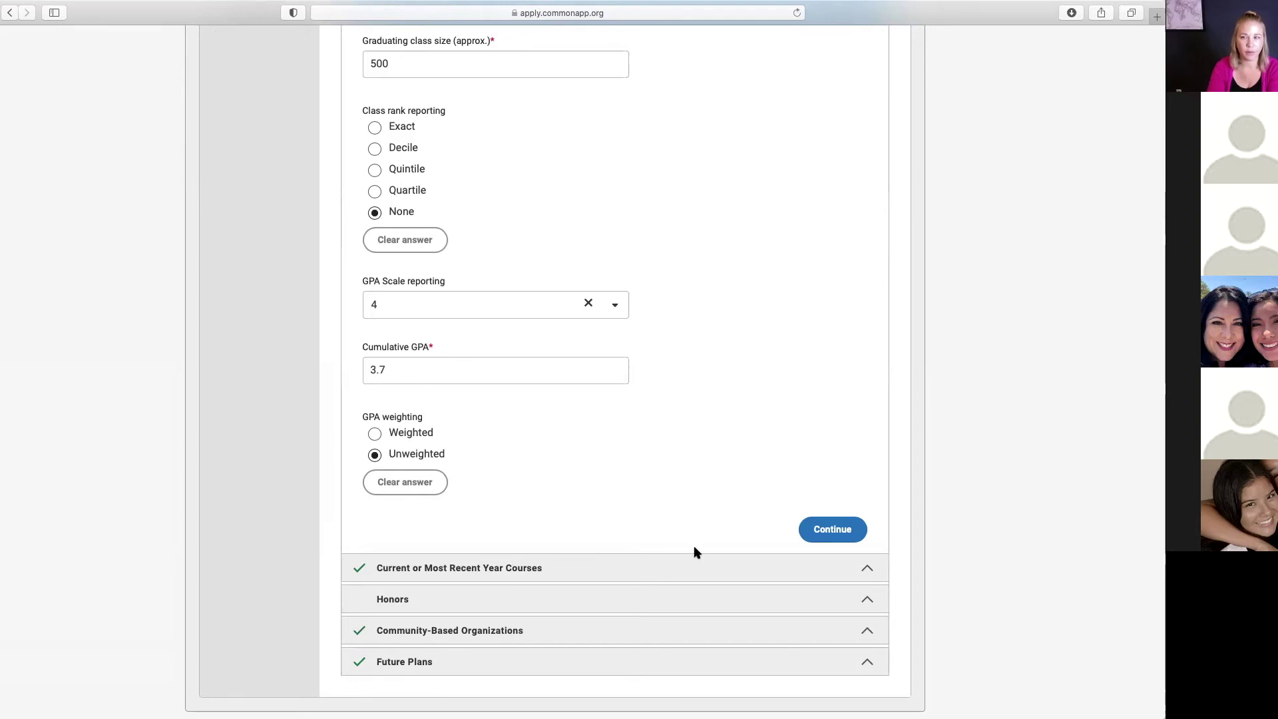
click(831, 529)
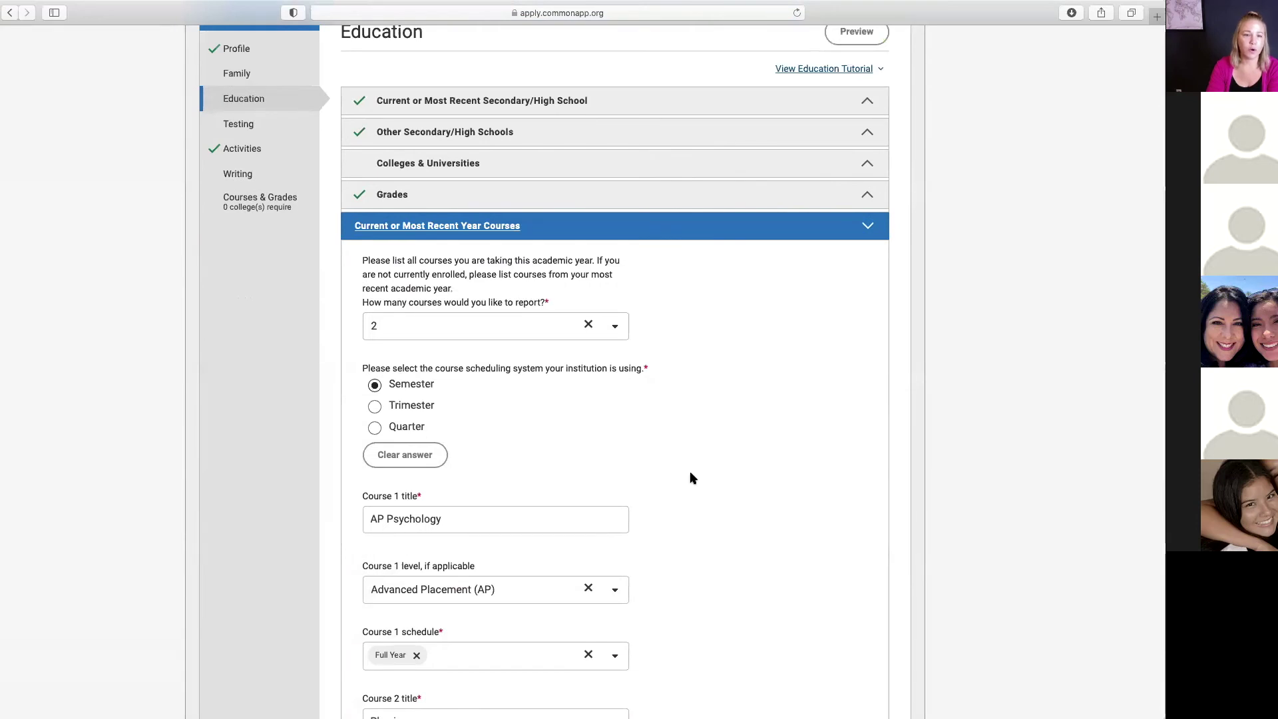
Step: Report 2 current-year courses
click(588, 326)
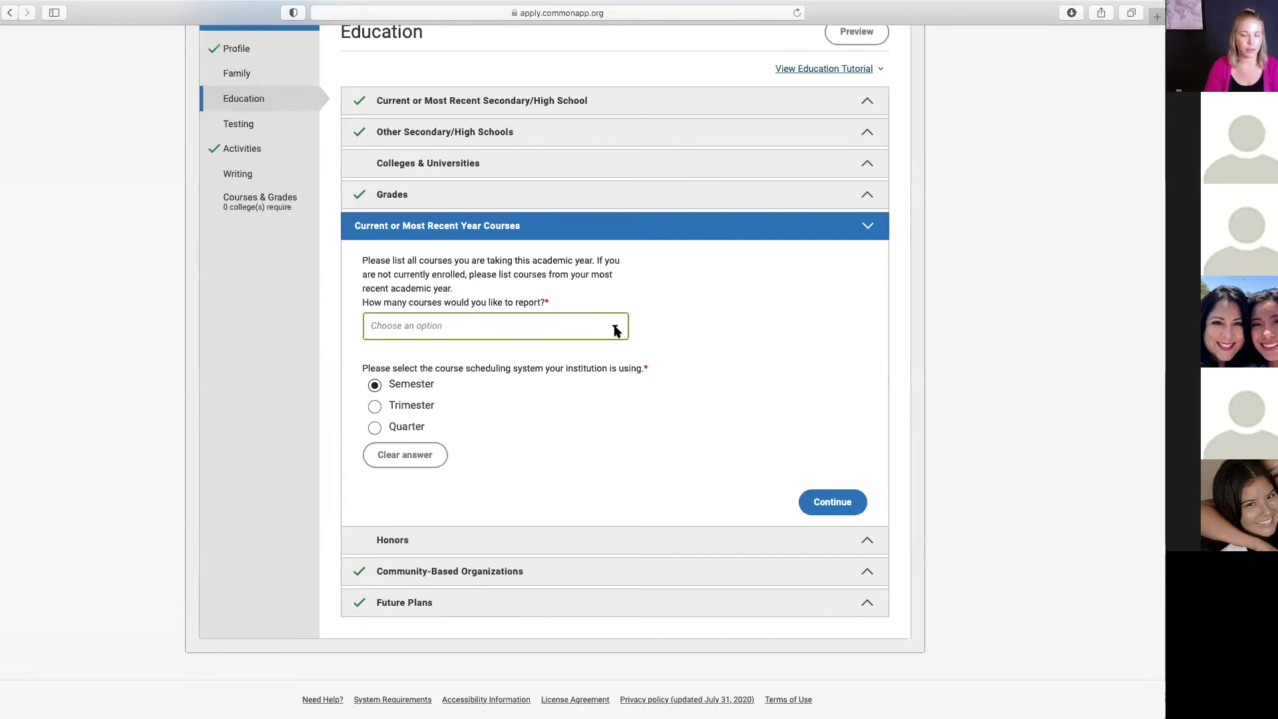
click(615, 330)
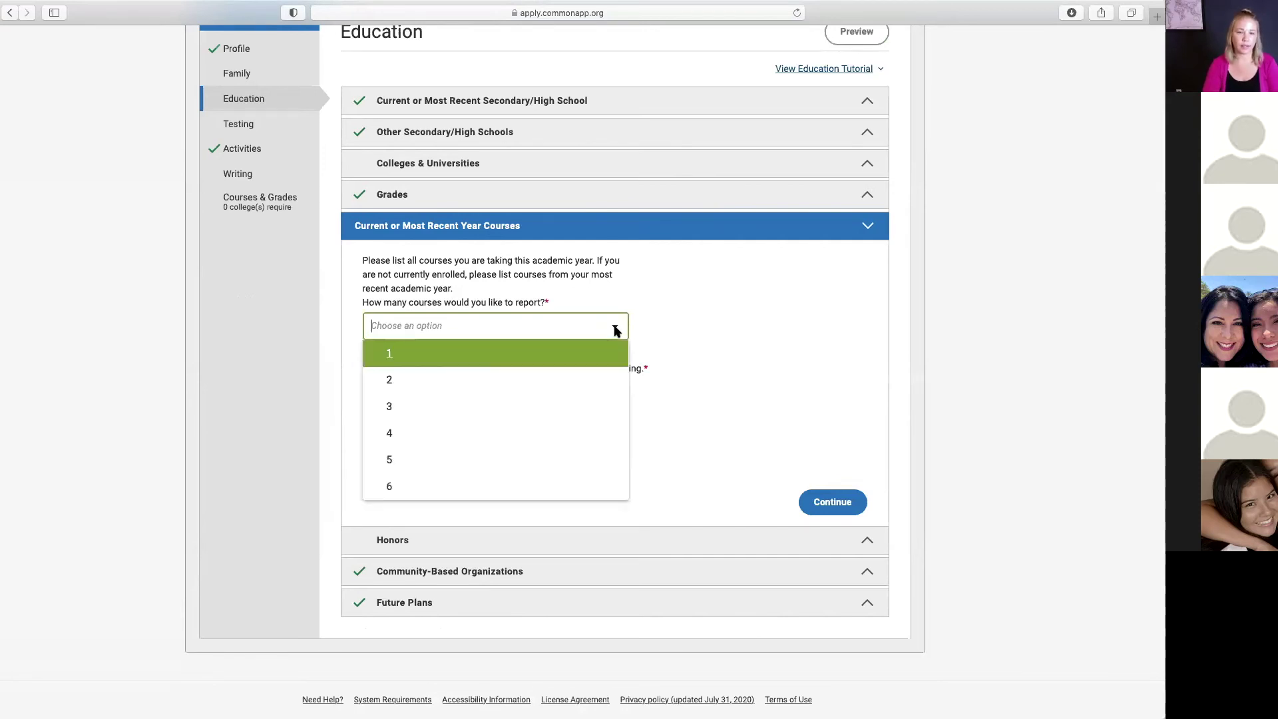
click(507, 376)
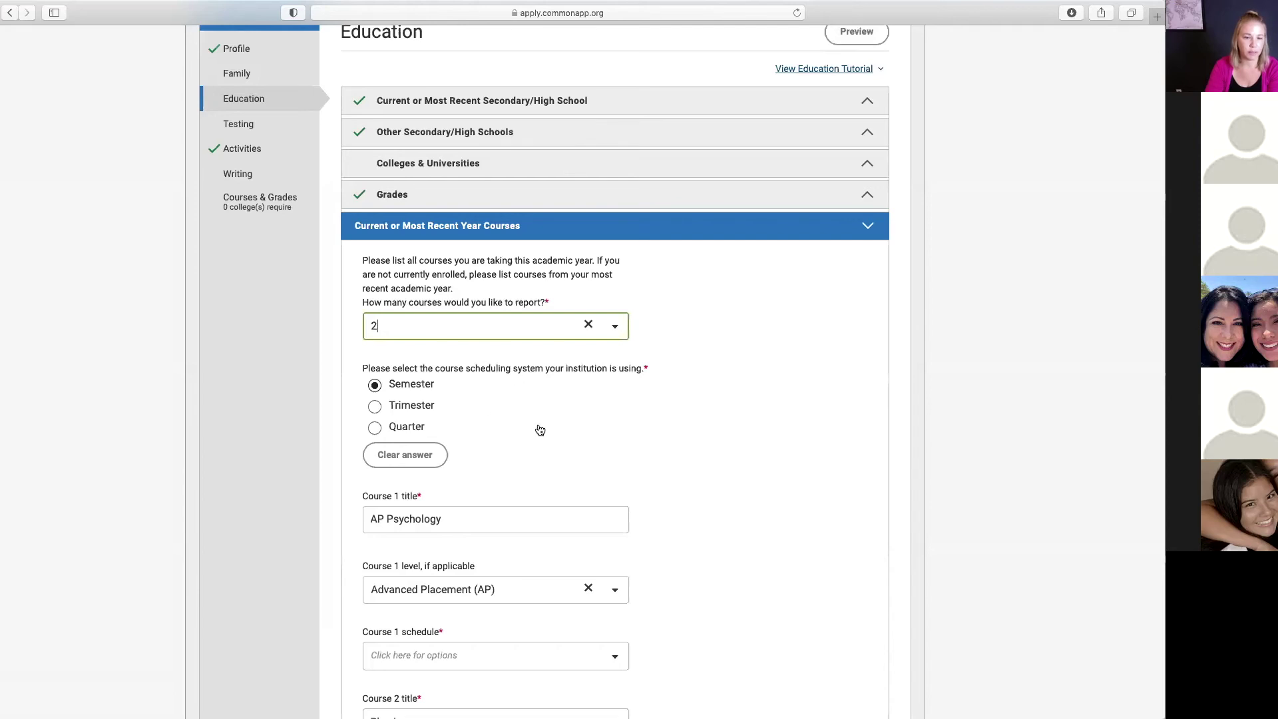
scroll(540, 430, down, 2)
scroll(539, 430, down, 3)
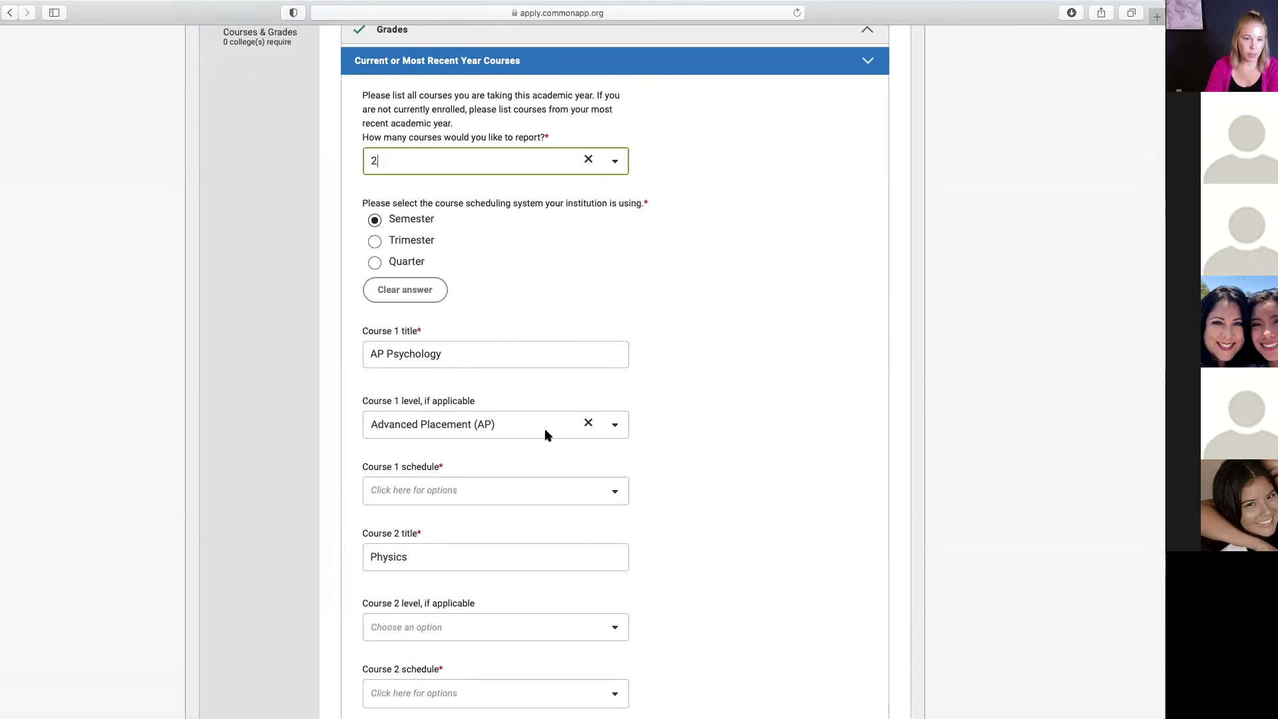
Step: Set Course 1 (AP Psychology) schedule to Full Year
click(615, 493)
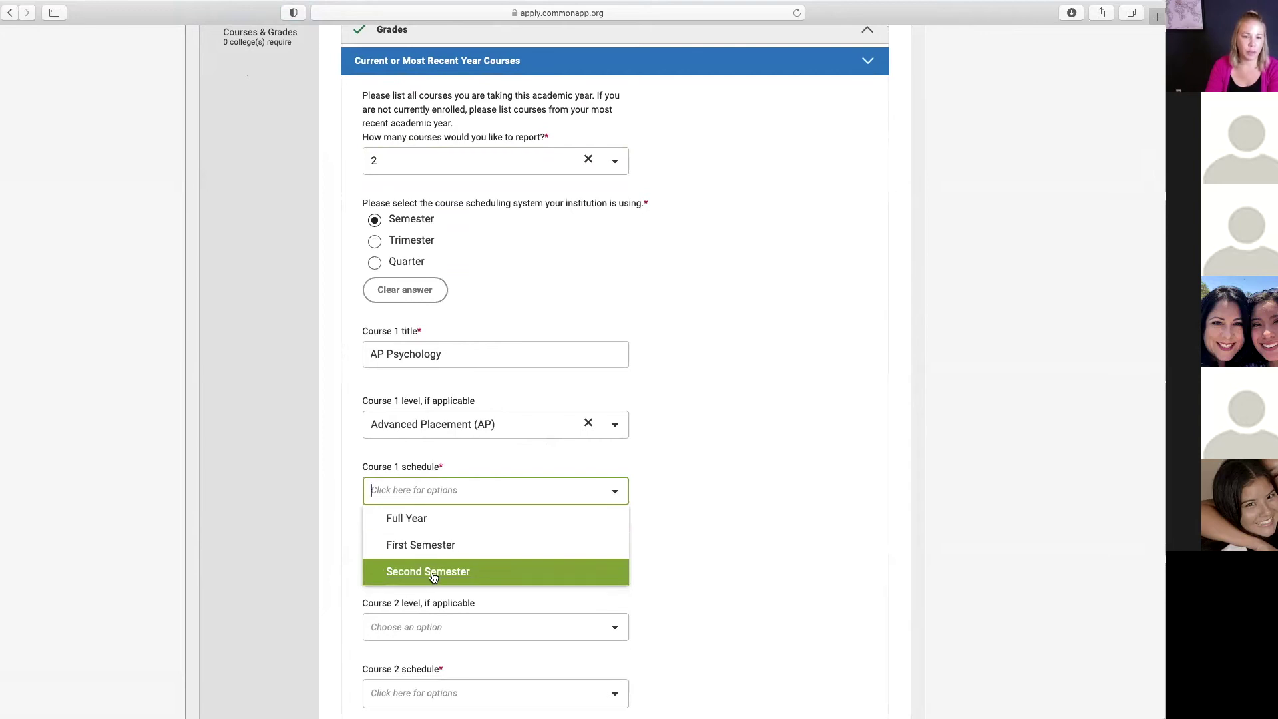
click(420, 524)
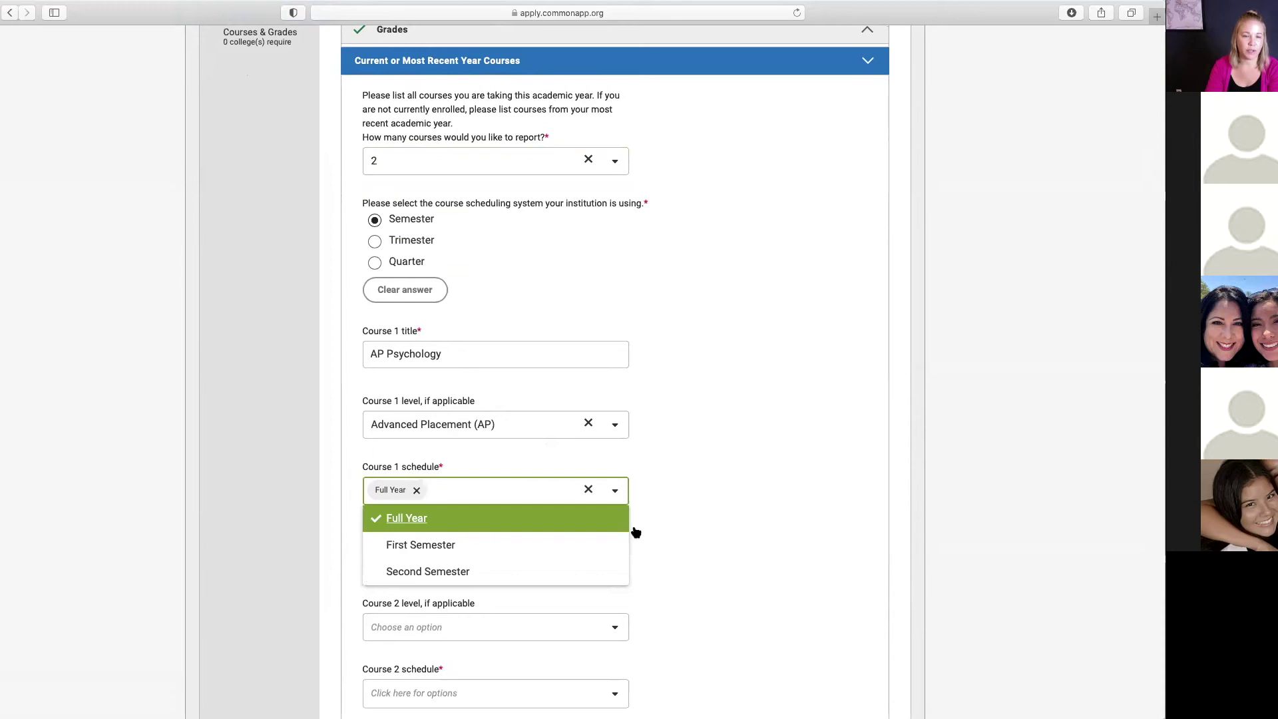
click(736, 520)
scroll(736, 521, down, 3)
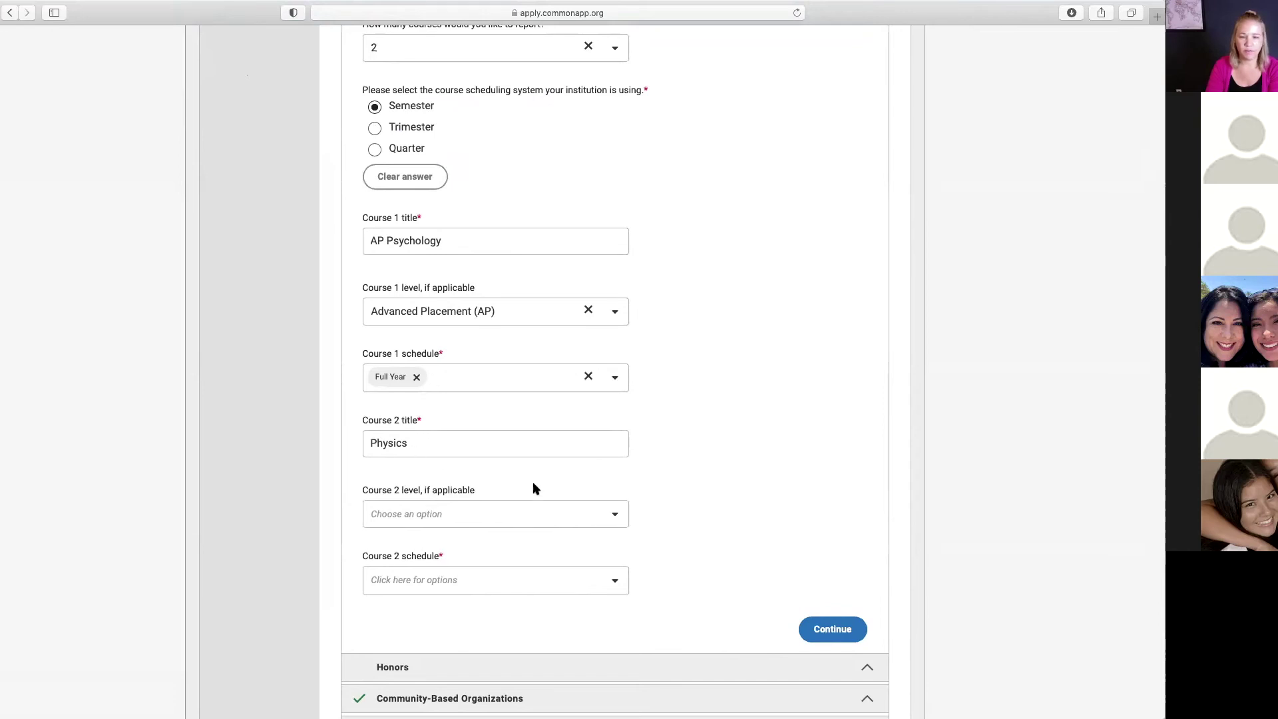
Step: Set Course 2 (Physics) level to College Prep
click(613, 513)
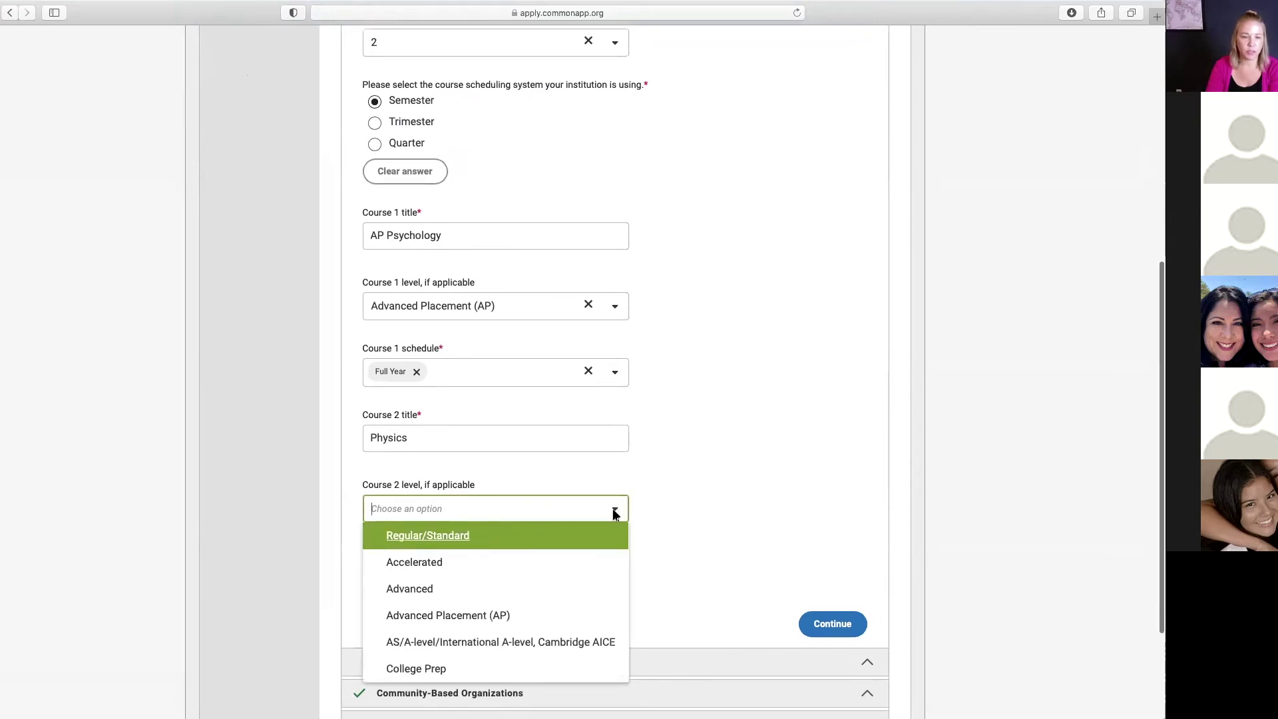
click(451, 676)
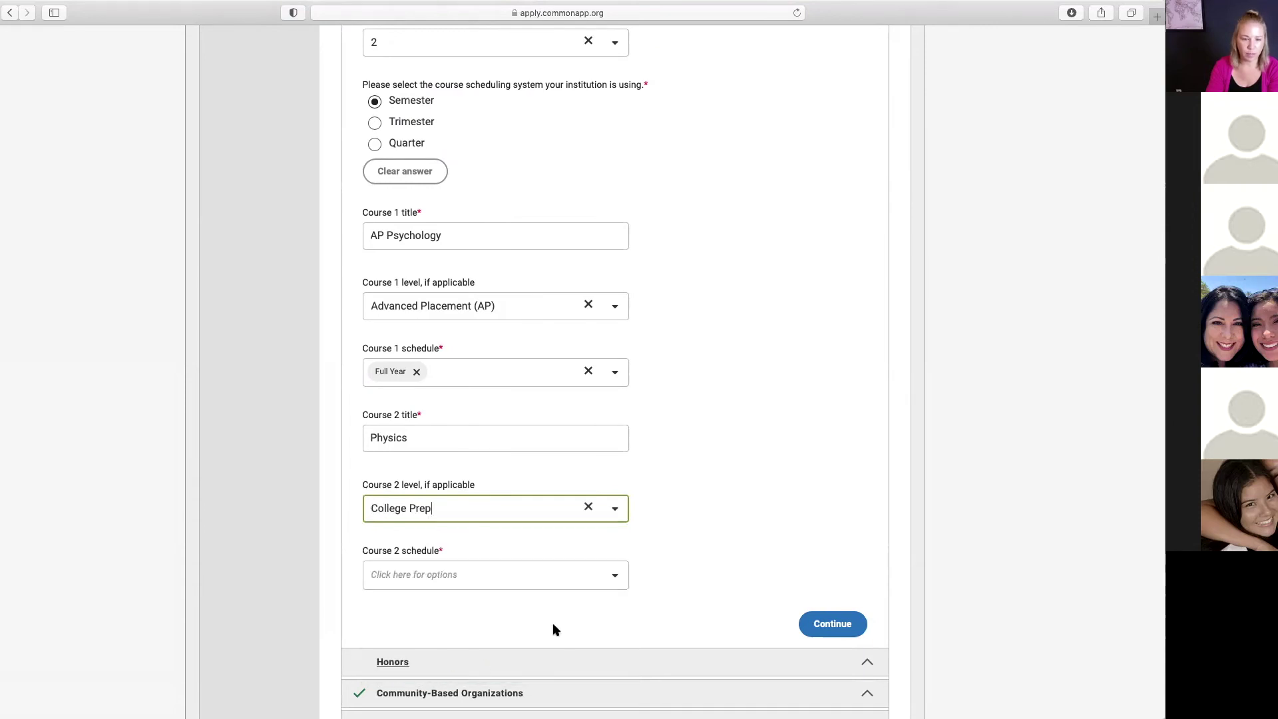
click(611, 574)
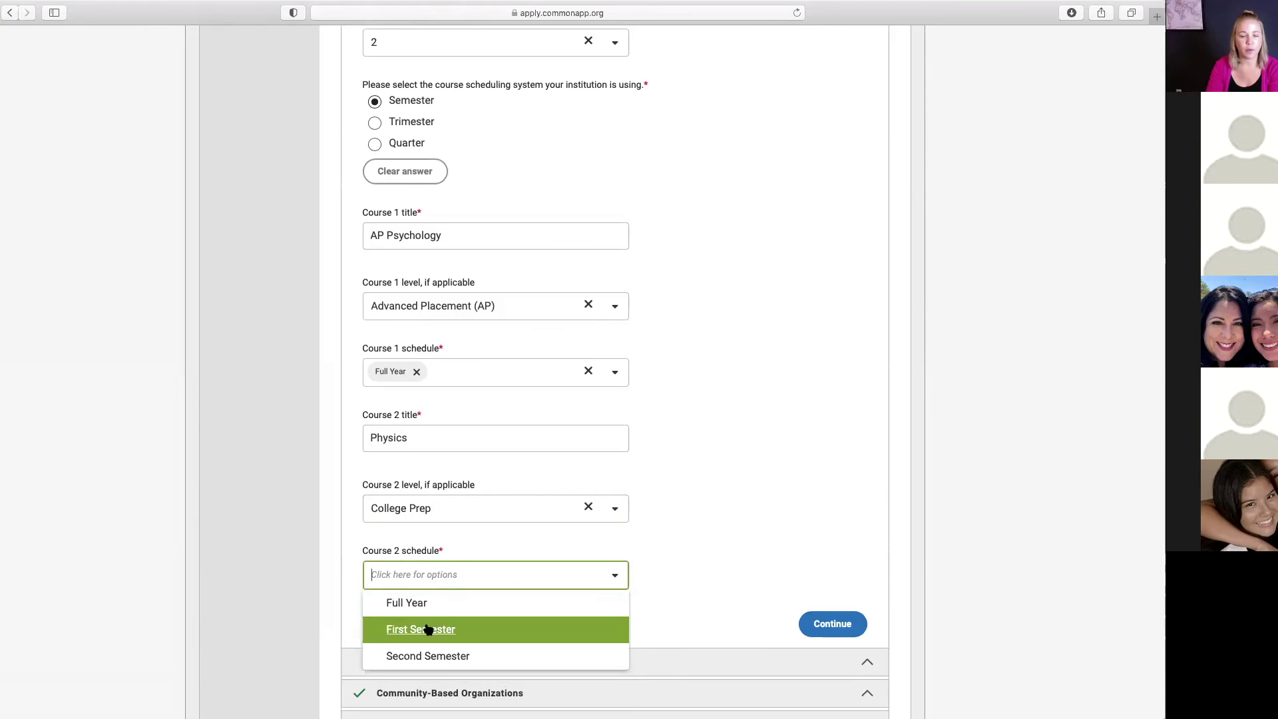
click(663, 546)
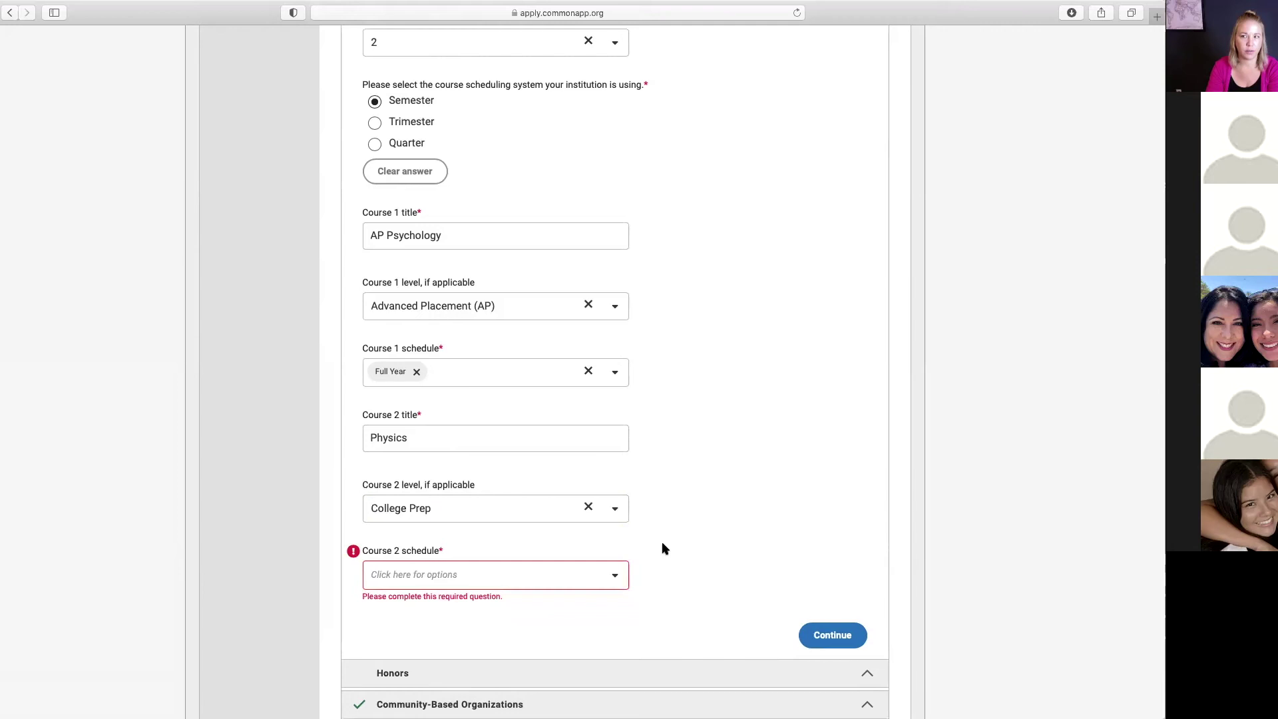
scroll(696, 545, down, 4)
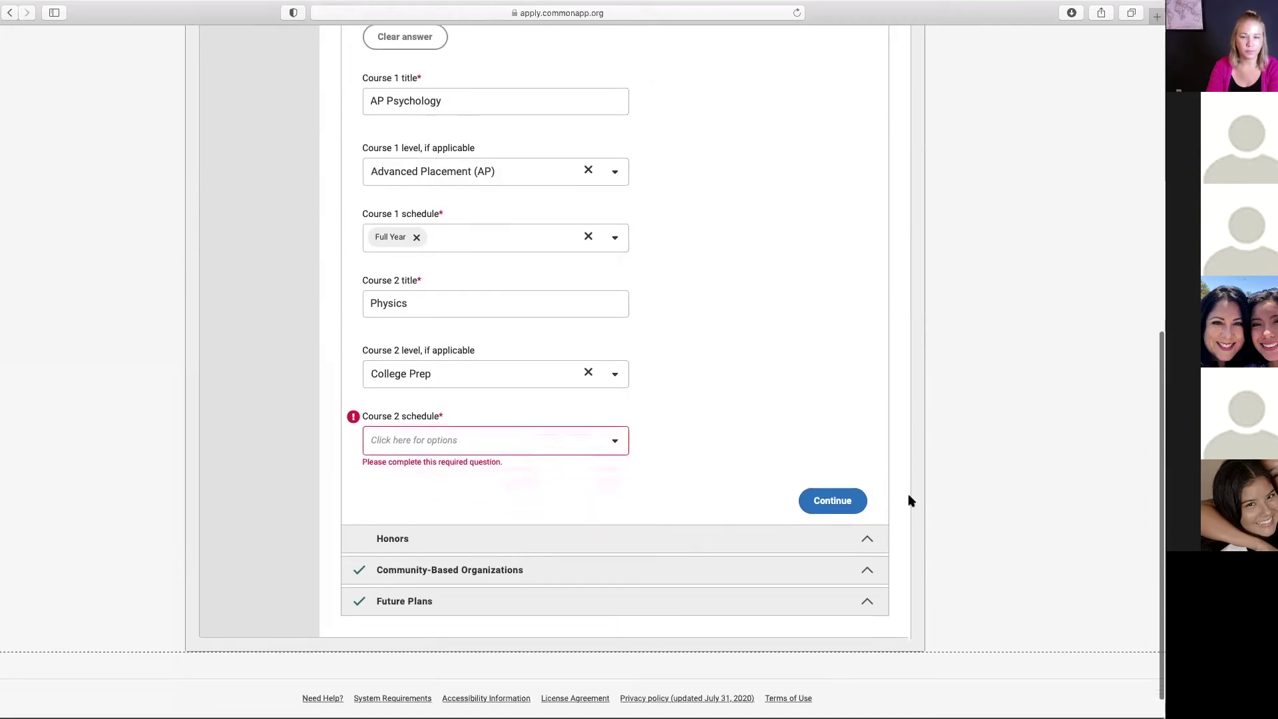
Step: Save the current-year courses and advance to the Honors question
click(842, 501)
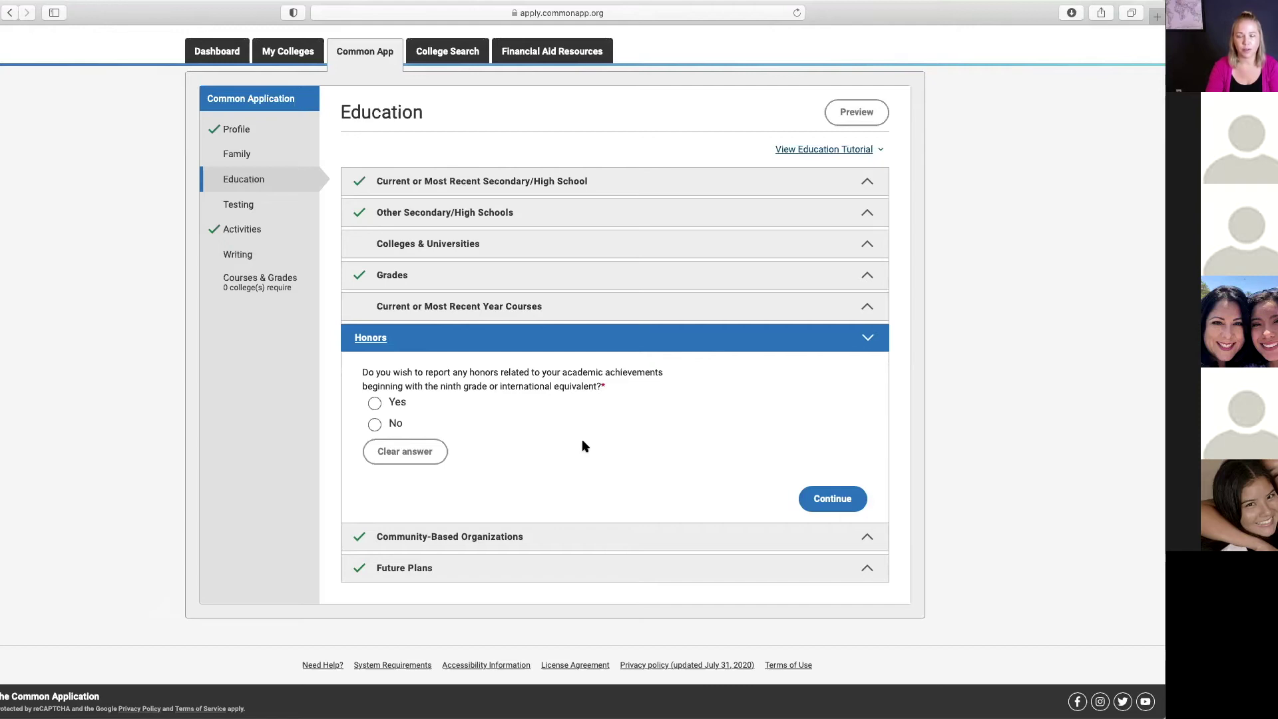
Step: Answer Yes to reporting honors and review the Honor Roll entry for grades 9–11
click(375, 404)
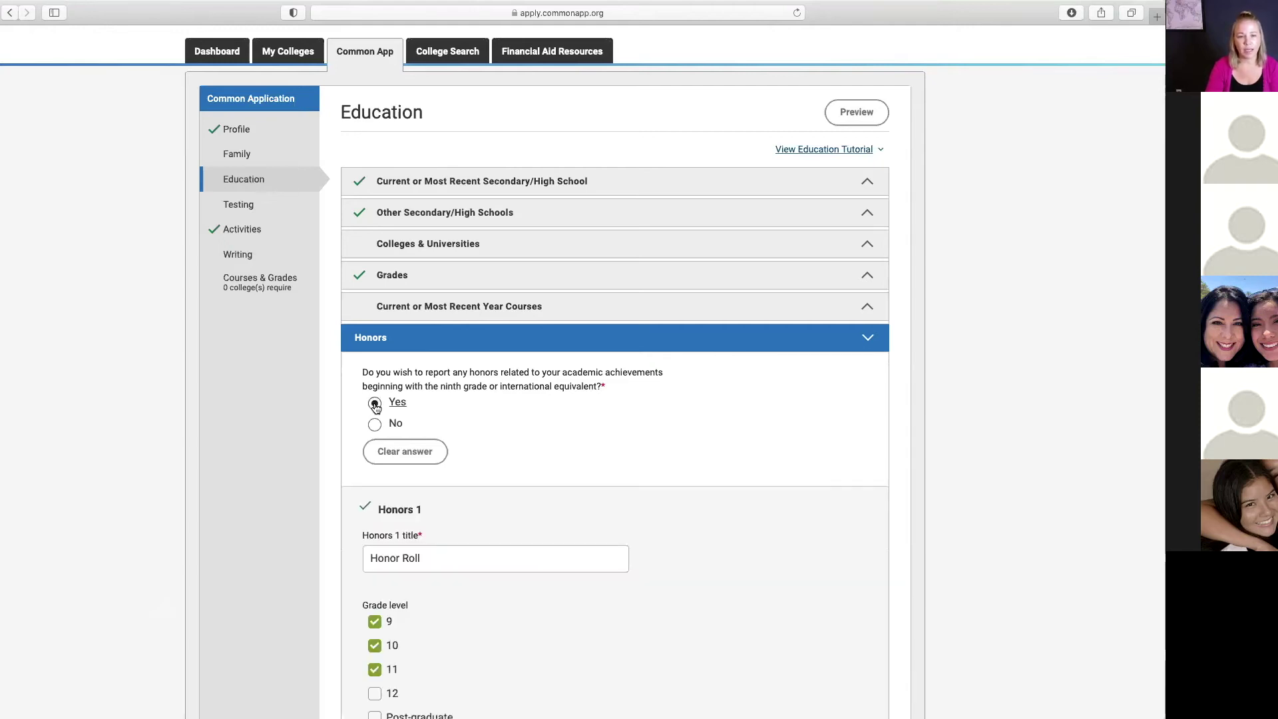
scroll(586, 589, down, 3)
scroll(597, 586, down, 1)
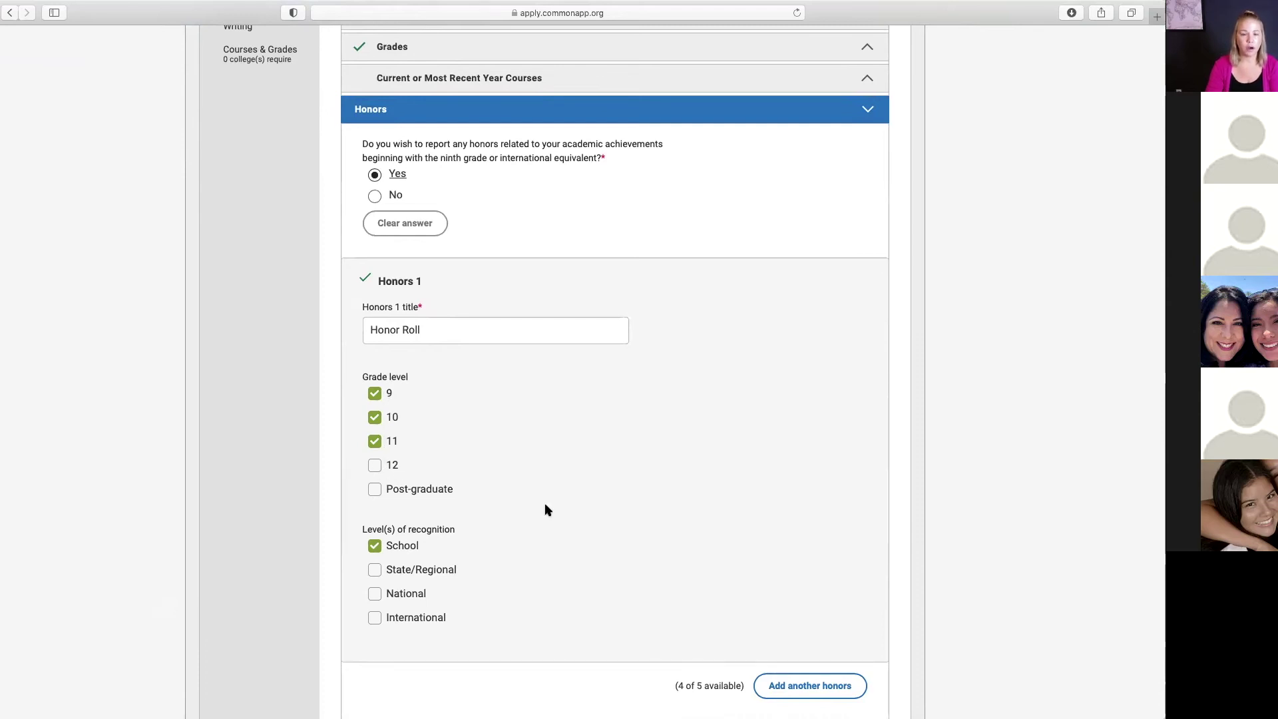
scroll(545, 505, up, 1)
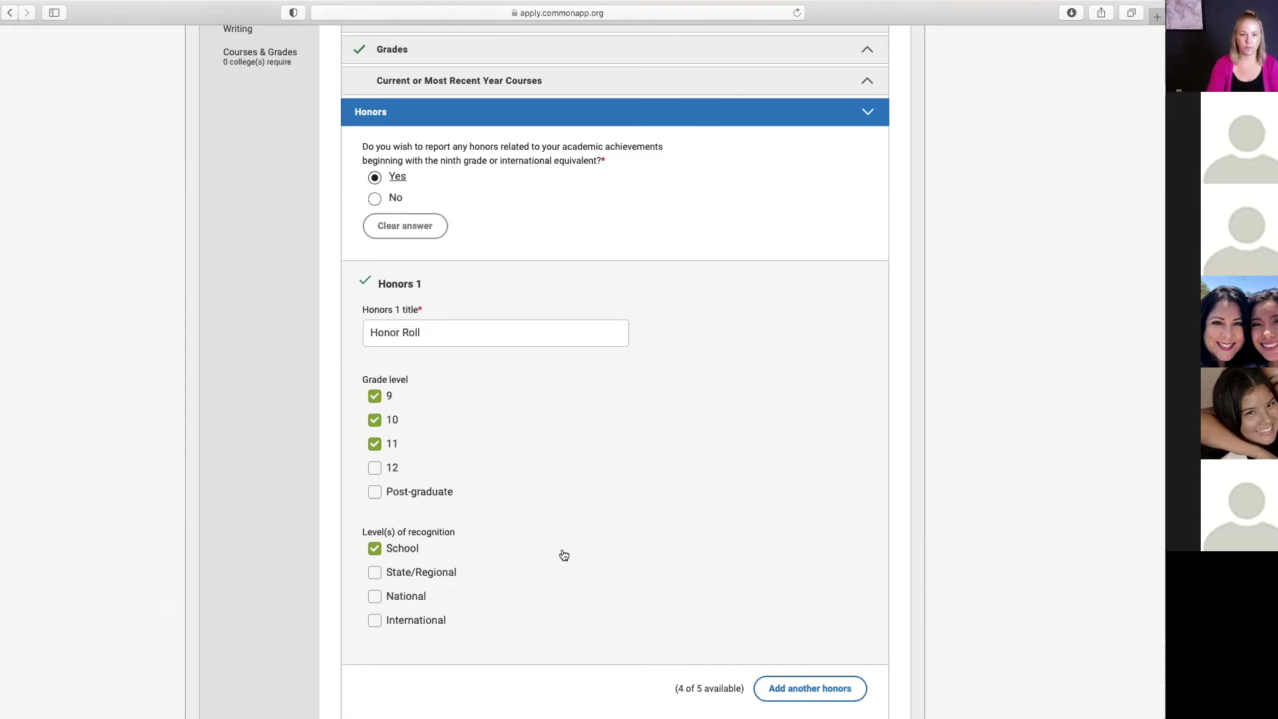
scroll(603, 514, down, 5)
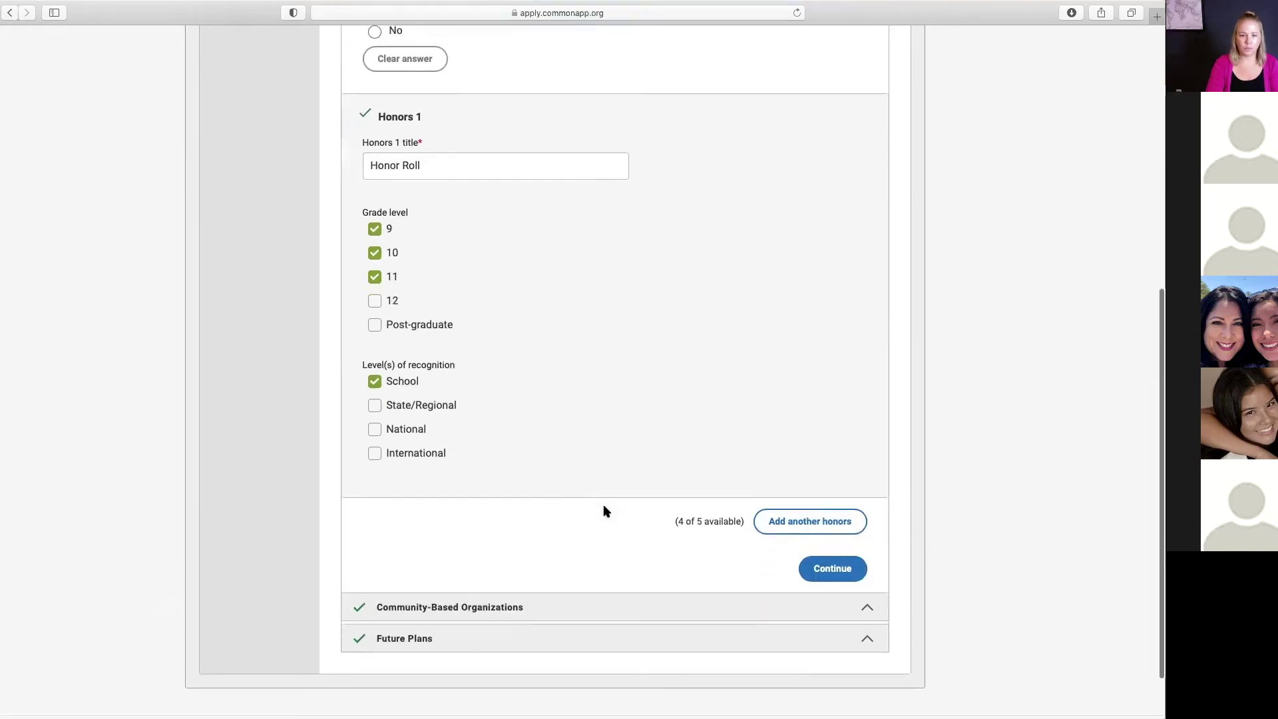
Step: Continue past Honors and Community-Based Organizations, keeping Engineer as career interest in Future Plans
click(838, 498)
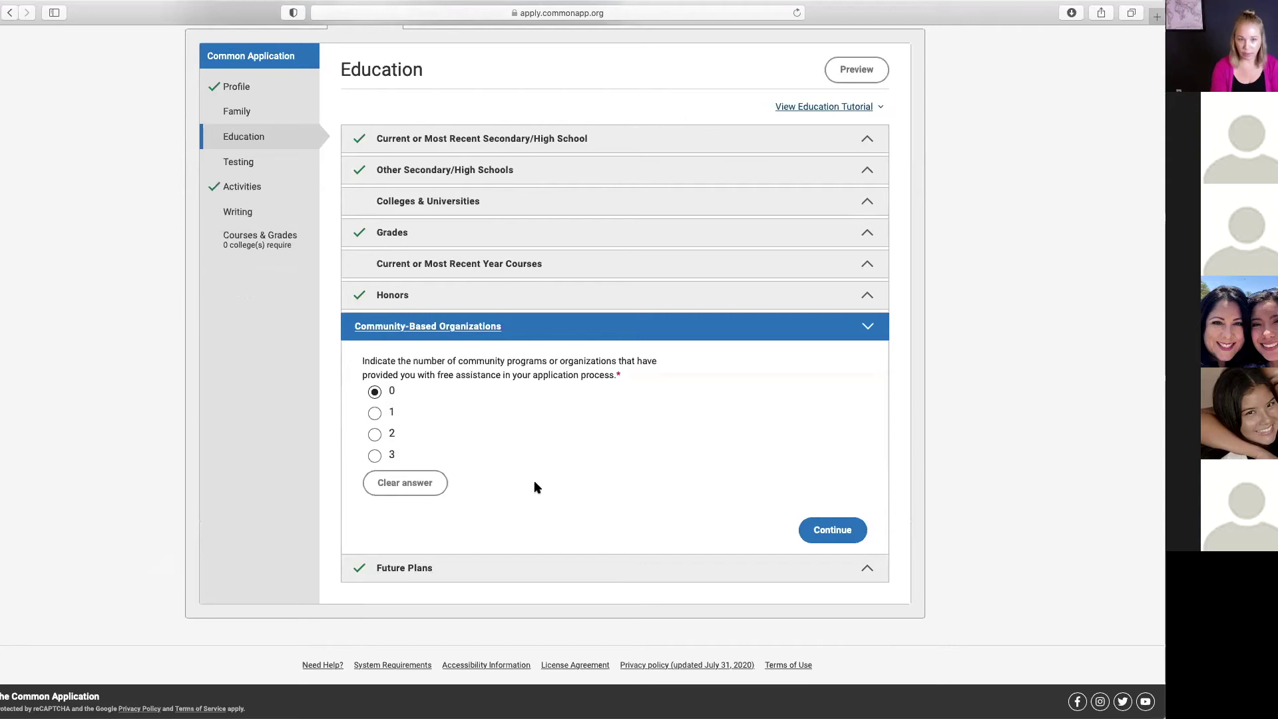
click(828, 529)
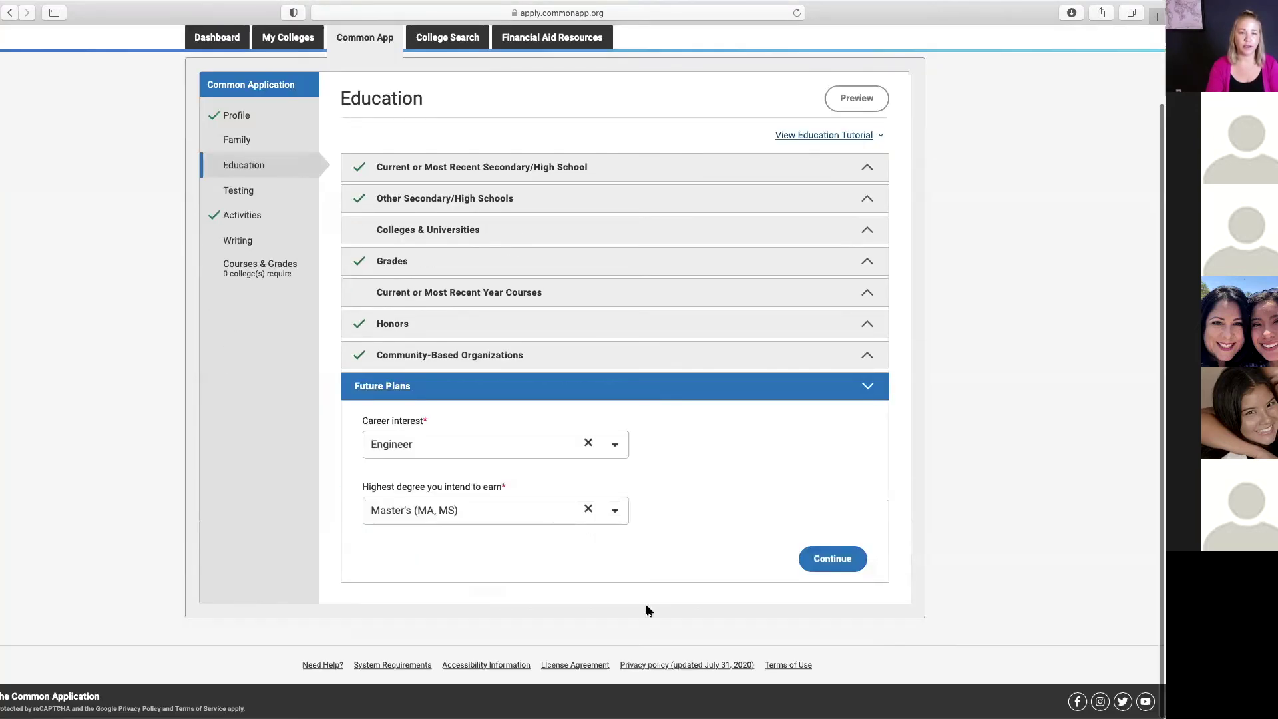
click(615, 445)
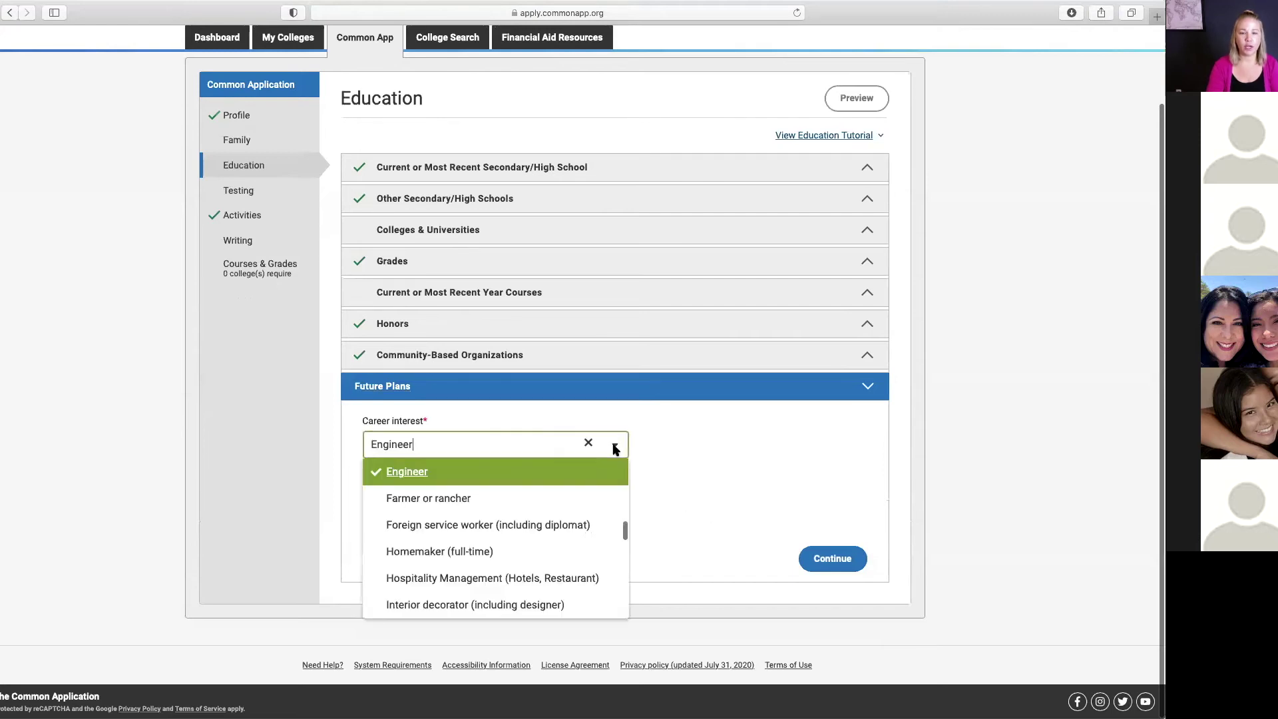
scroll(553, 519, down, 8)
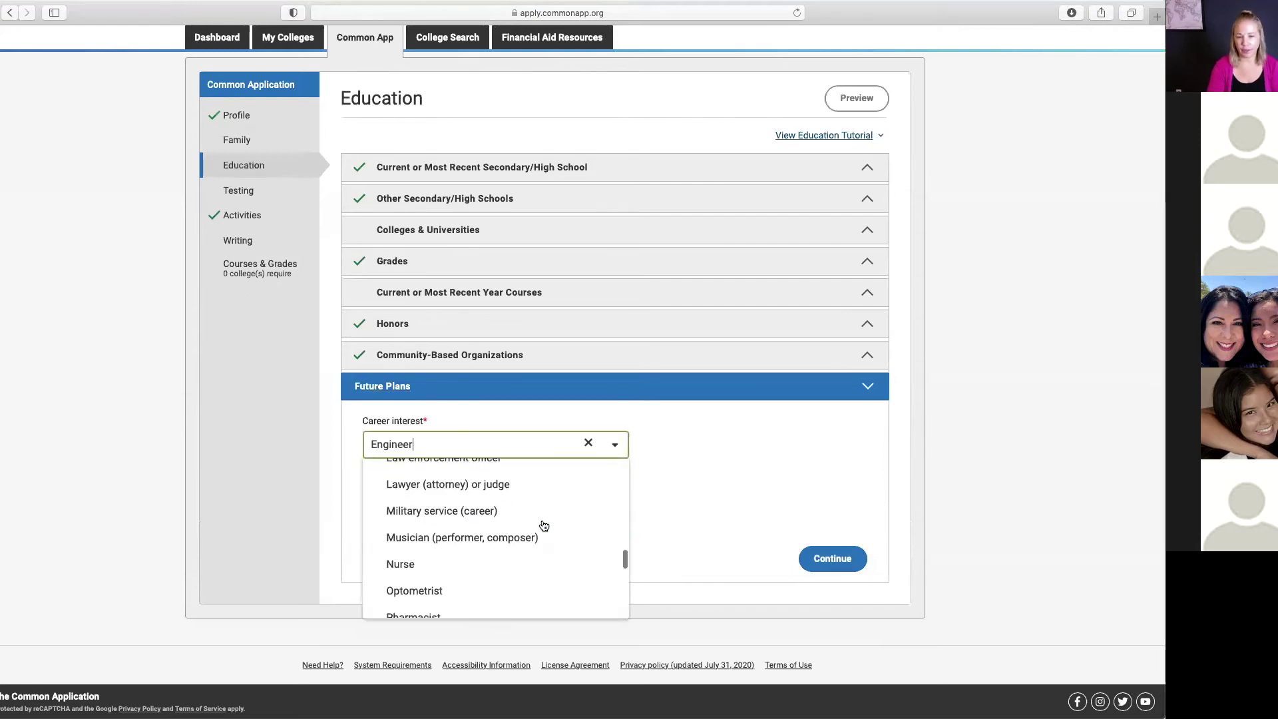
scroll(544, 525, down, 6)
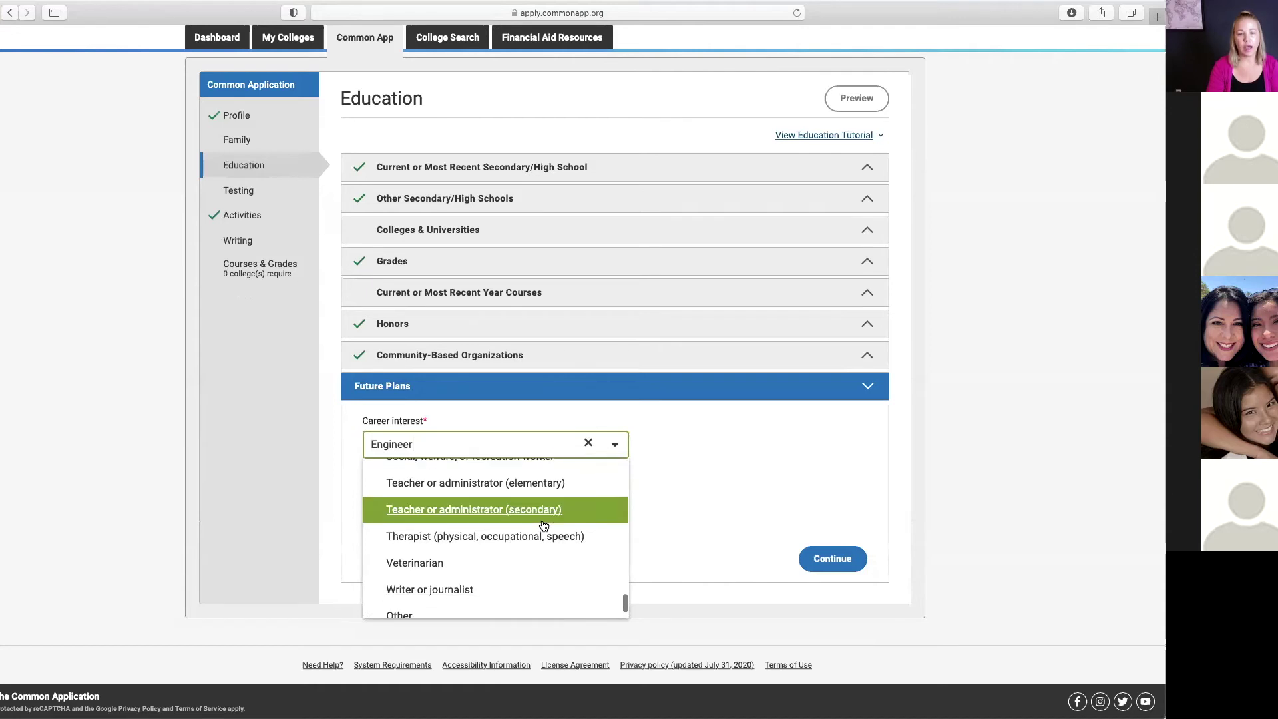
click(761, 493)
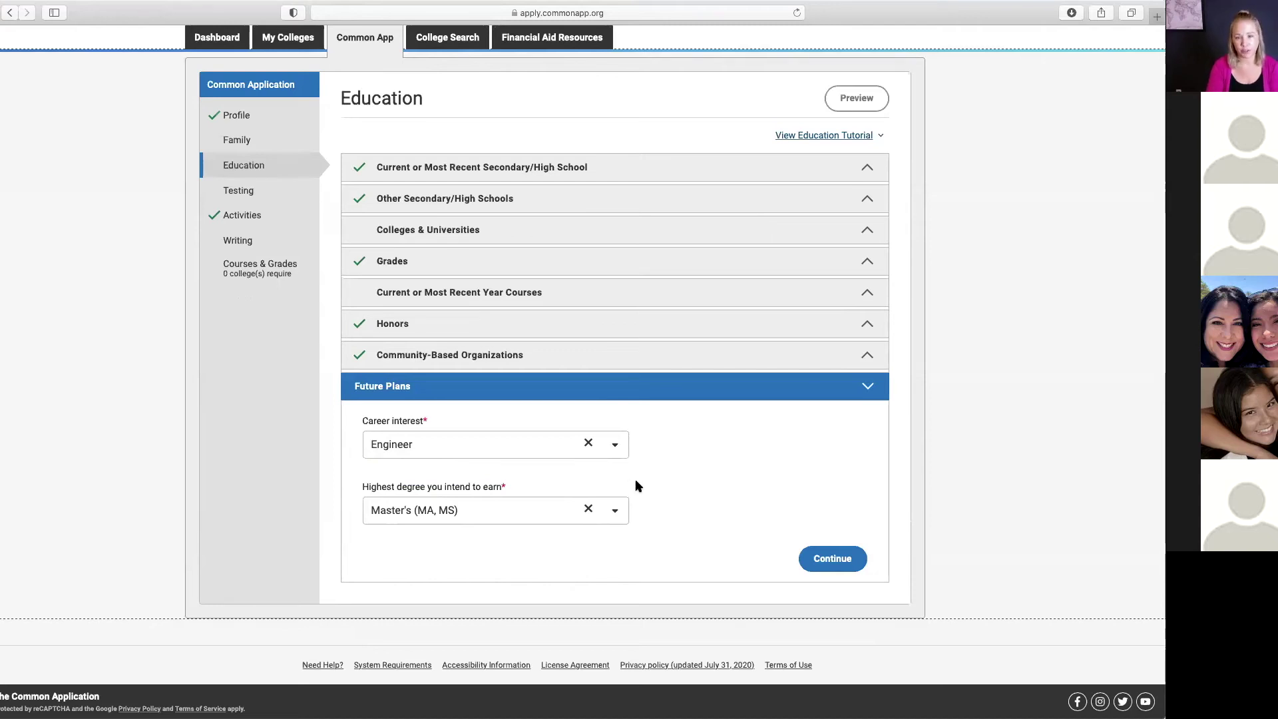
Step: Go to Testing and re-answer Yes to self-reporting test scores
click(833, 558)
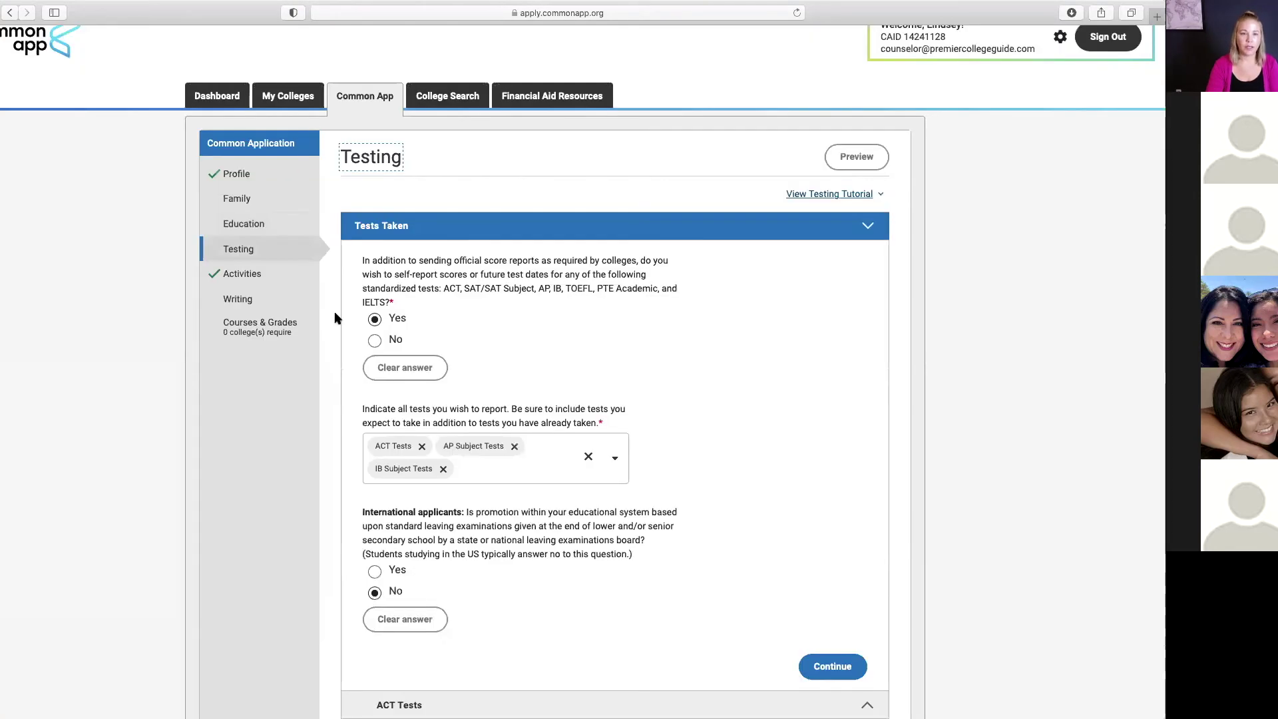
click(407, 368)
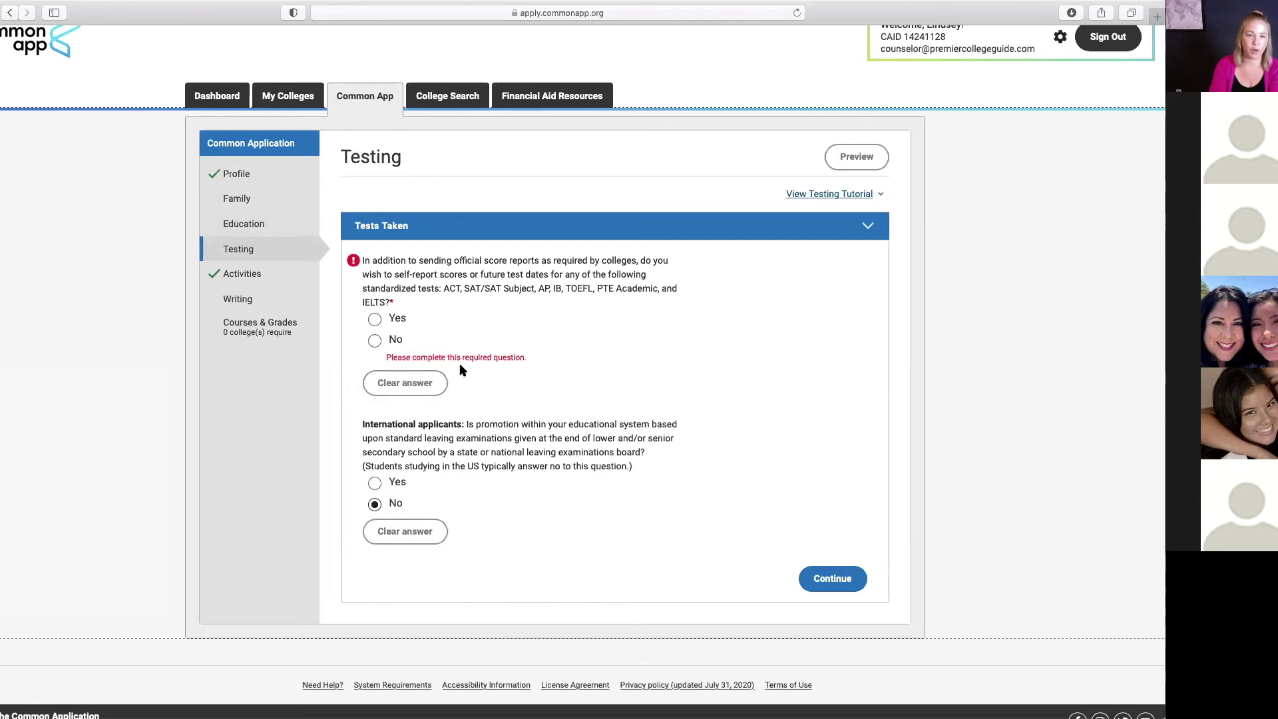
click(375, 320)
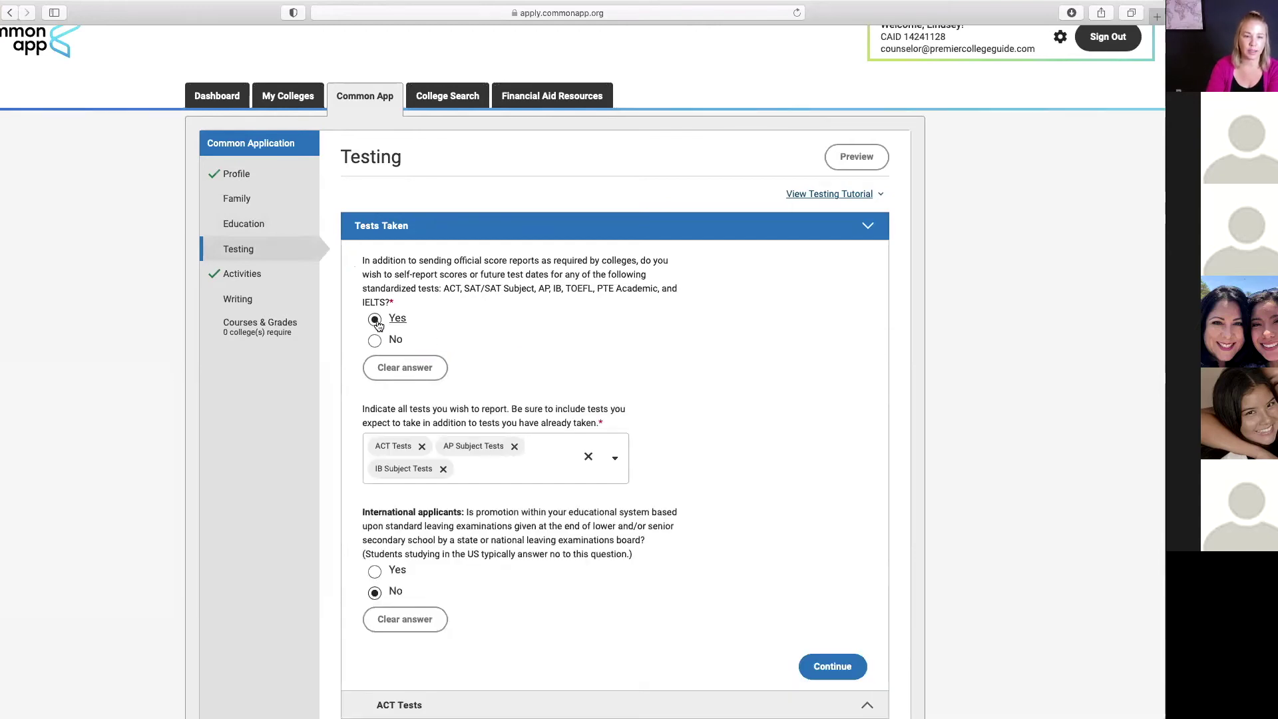
Step: Replace the reported tests with SAT (March 2016 or after) and AP Subject Tests
click(443, 469)
click(421, 446)
click(447, 446)
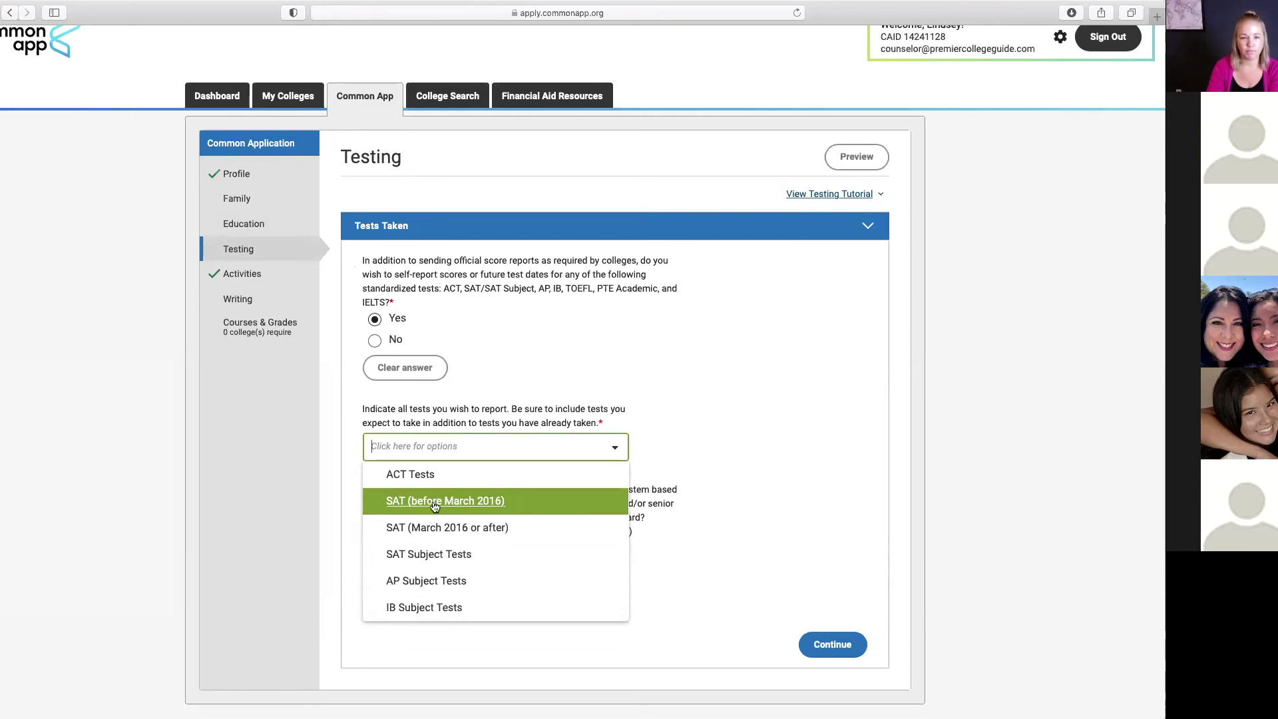
click(433, 528)
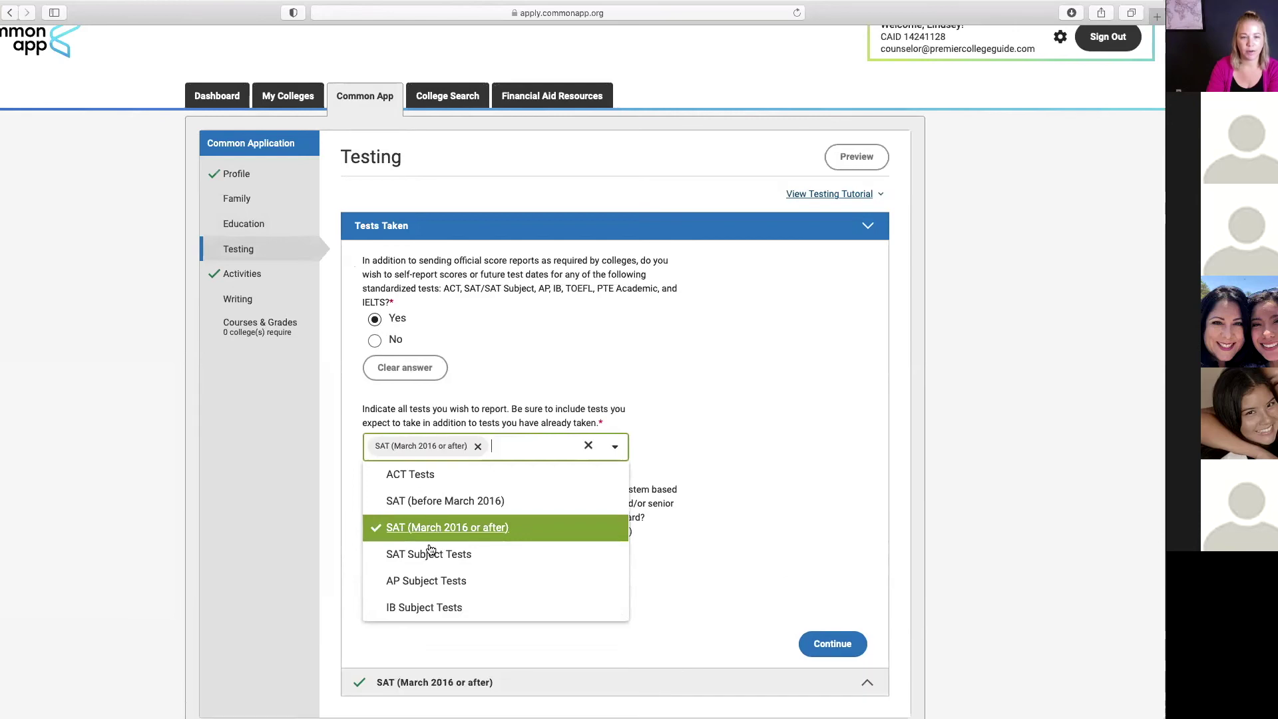
click(428, 581)
click(666, 444)
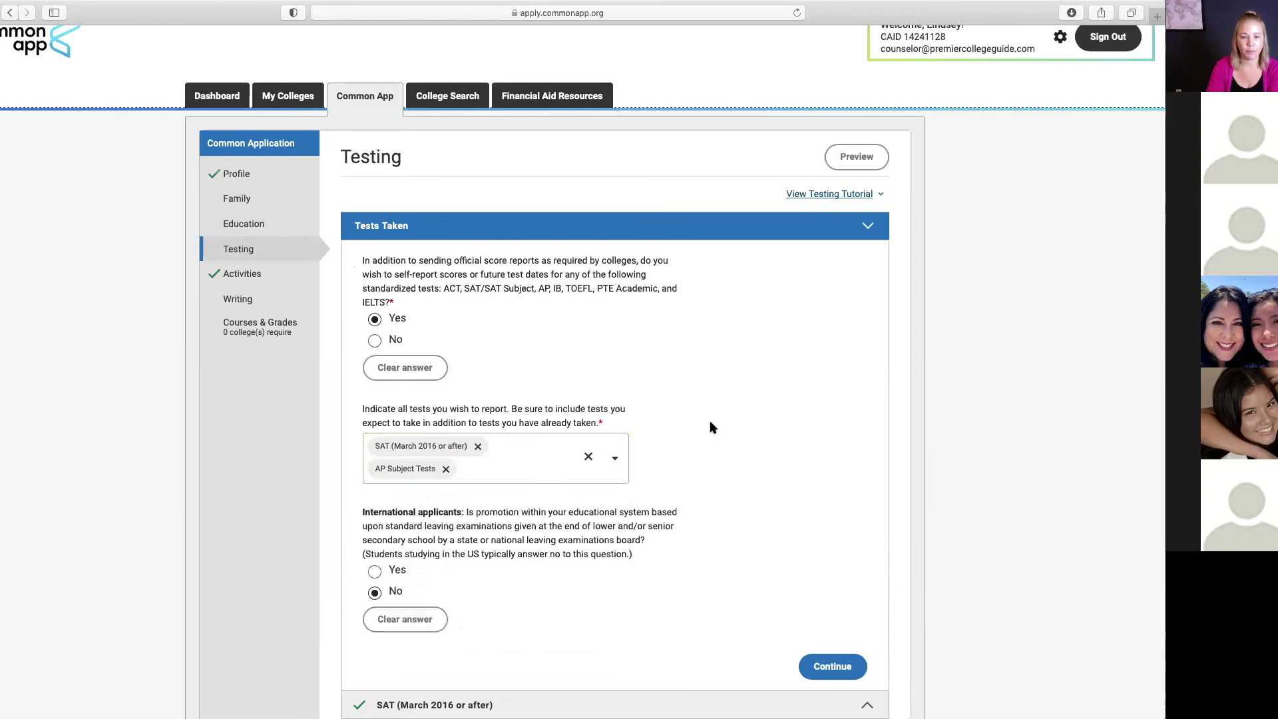
Step: Open the SAT section and set the number of past SAT scores to 1
click(825, 665)
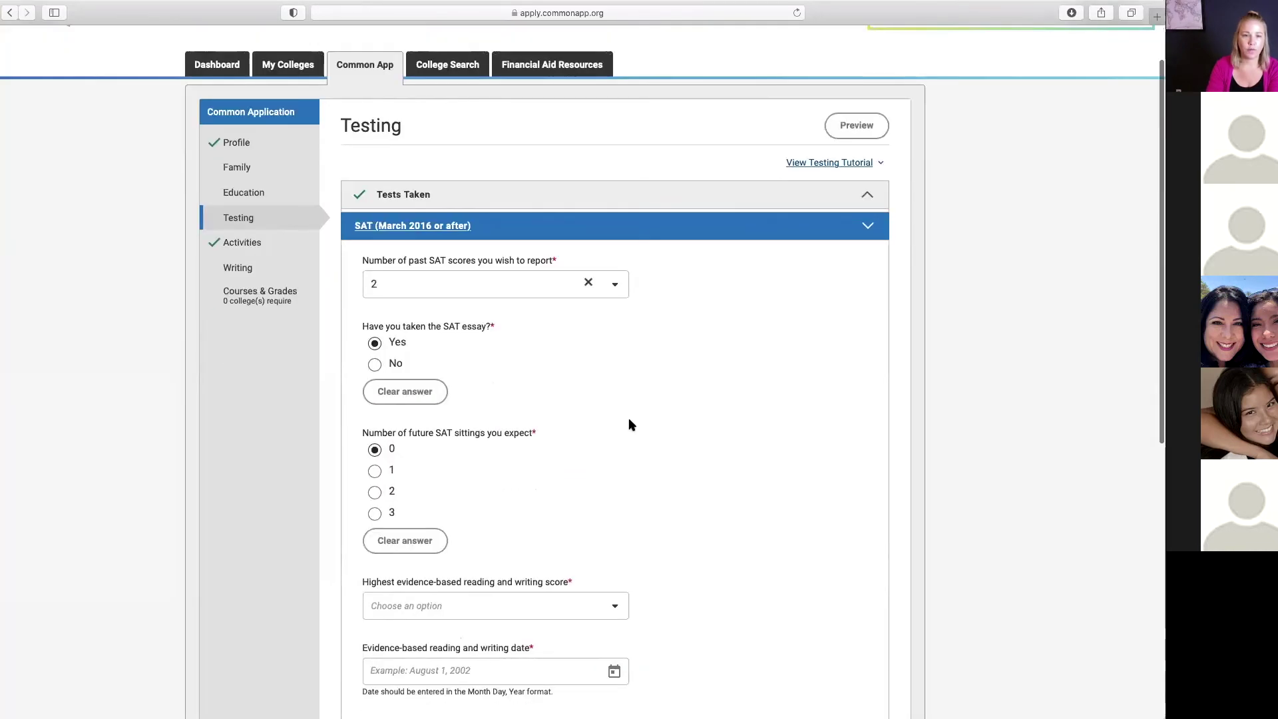
click(587, 284)
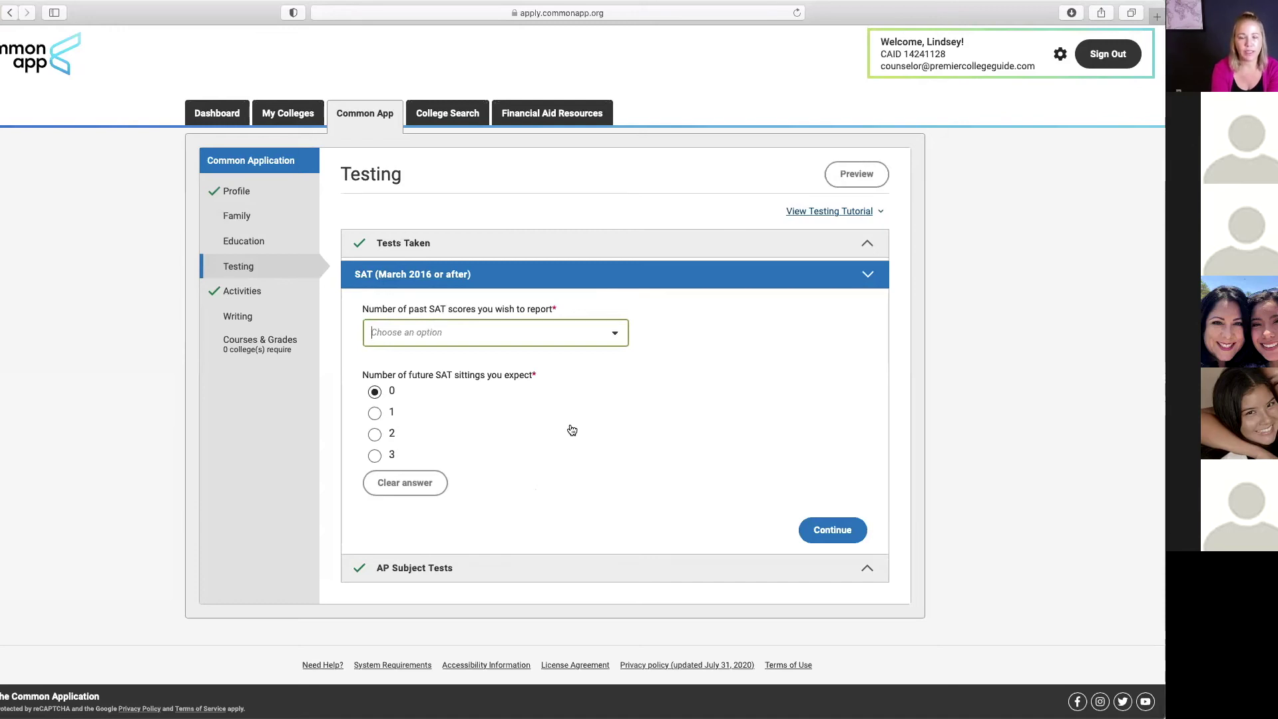
click(613, 334)
click(445, 392)
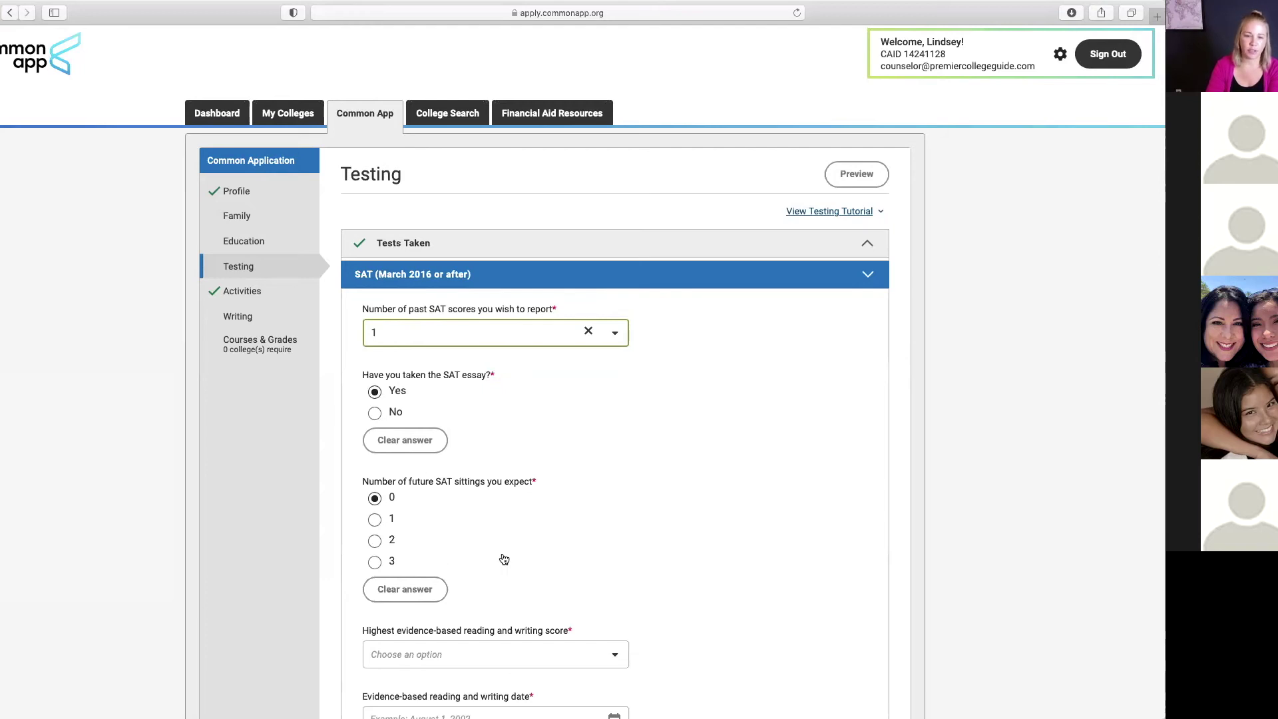
scroll(576, 537, down, 2)
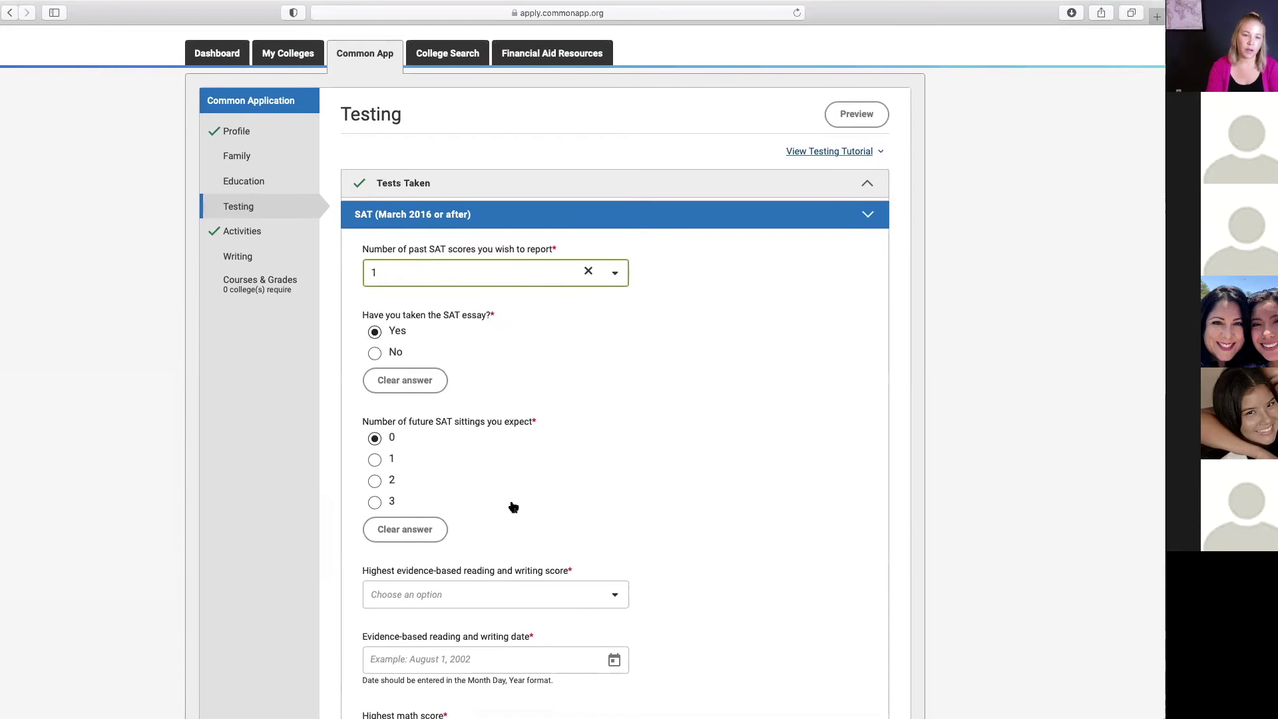
Step: Plan one future SAT sitting with a testing date of December 2020
click(376, 462)
scroll(568, 478, down, 2)
click(614, 495)
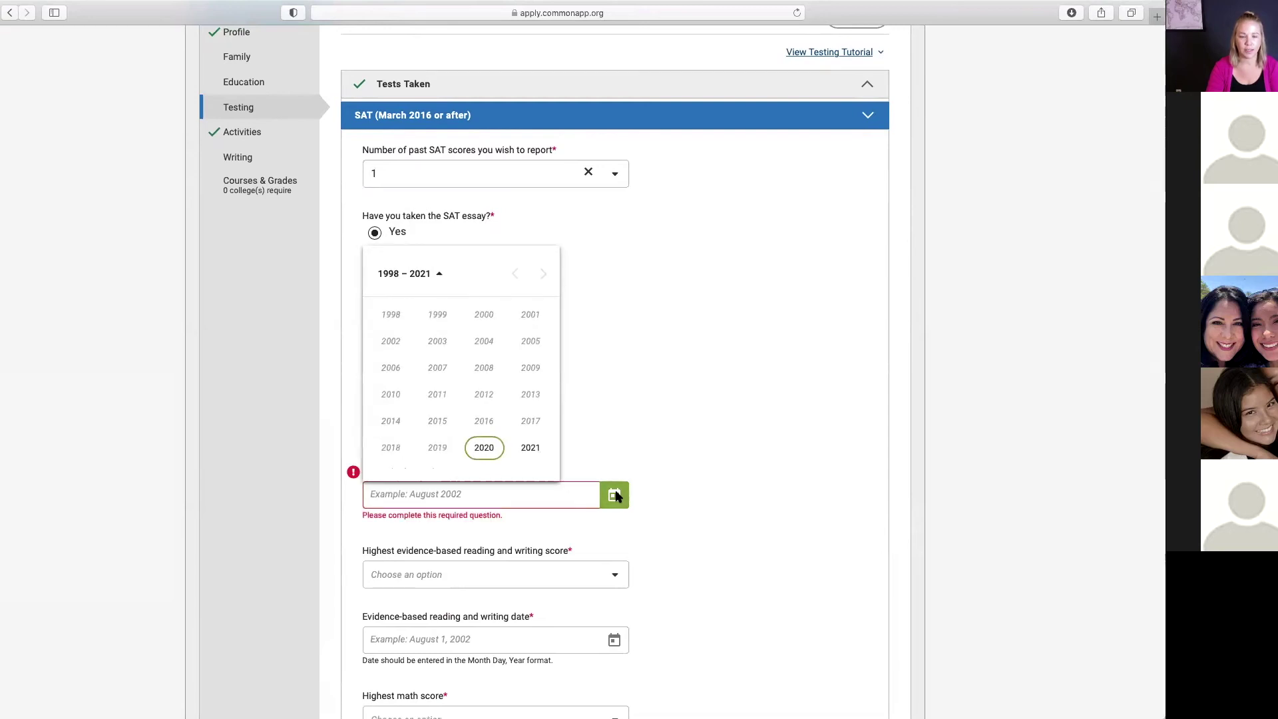
click(490, 449)
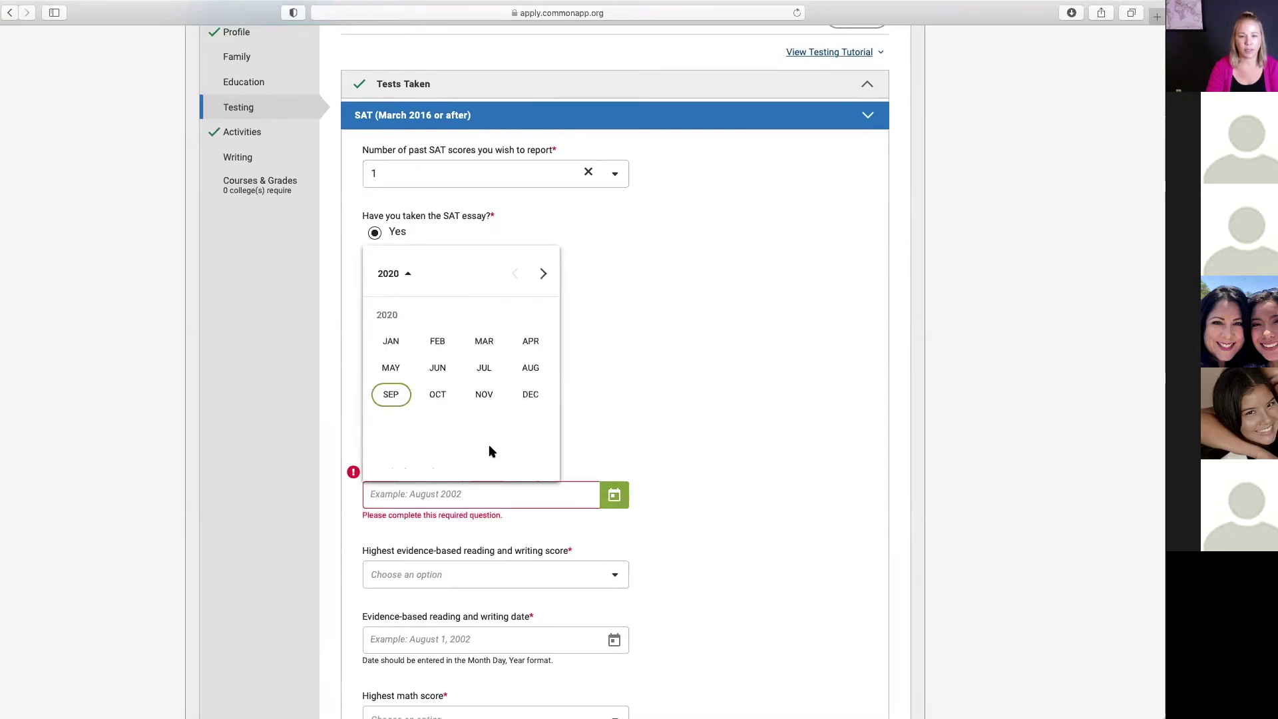
click(531, 394)
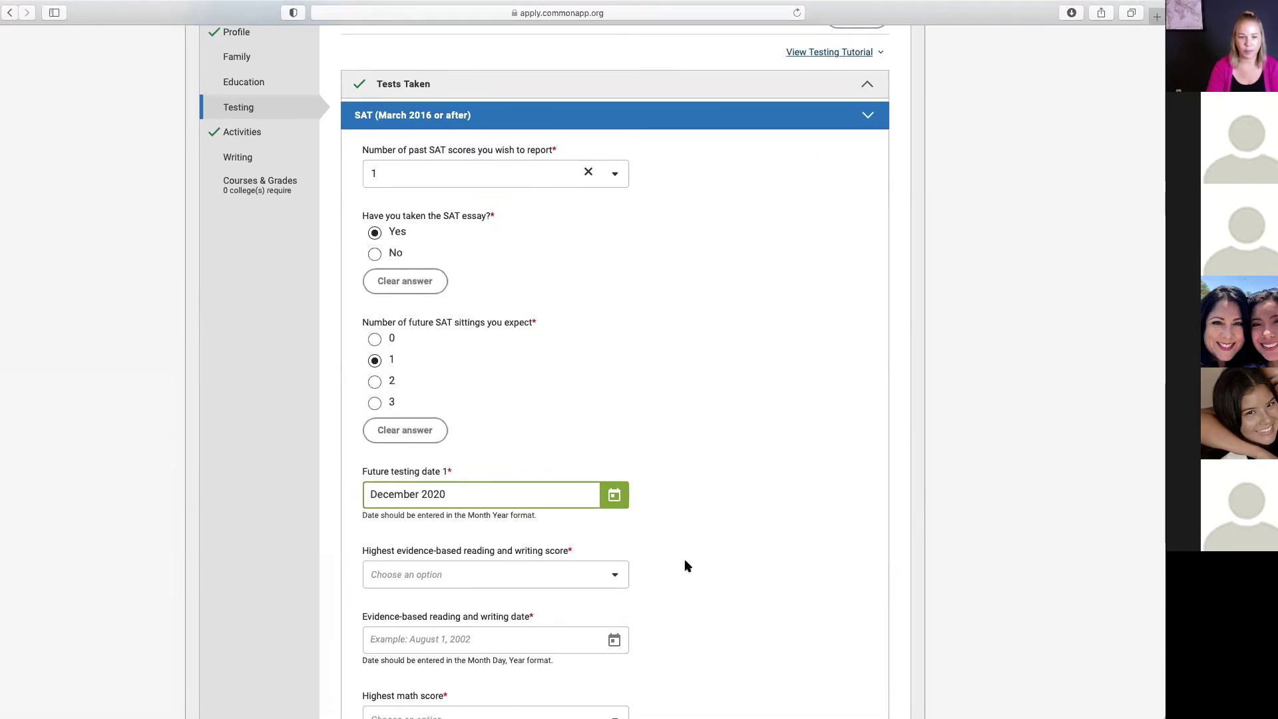
scroll(685, 572, down, 8)
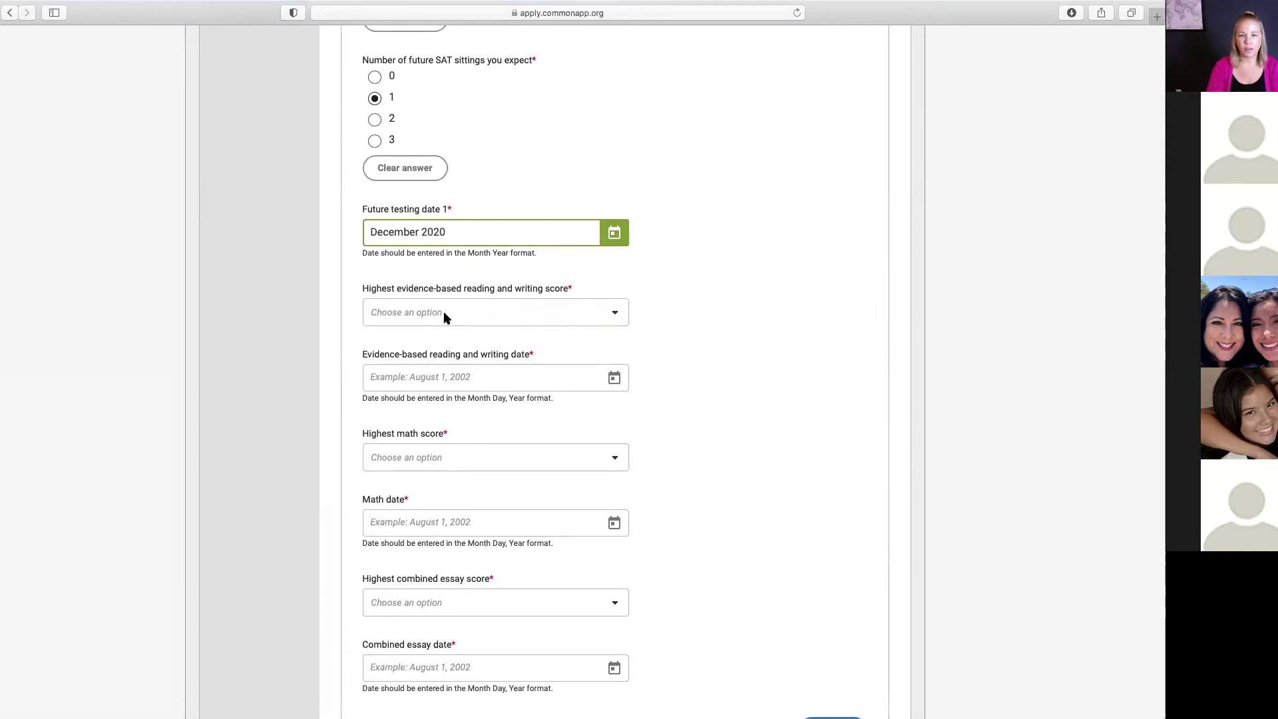
Step: Enter 770 as the highest reading and writing score, dated September 26, 2020
click(613, 312)
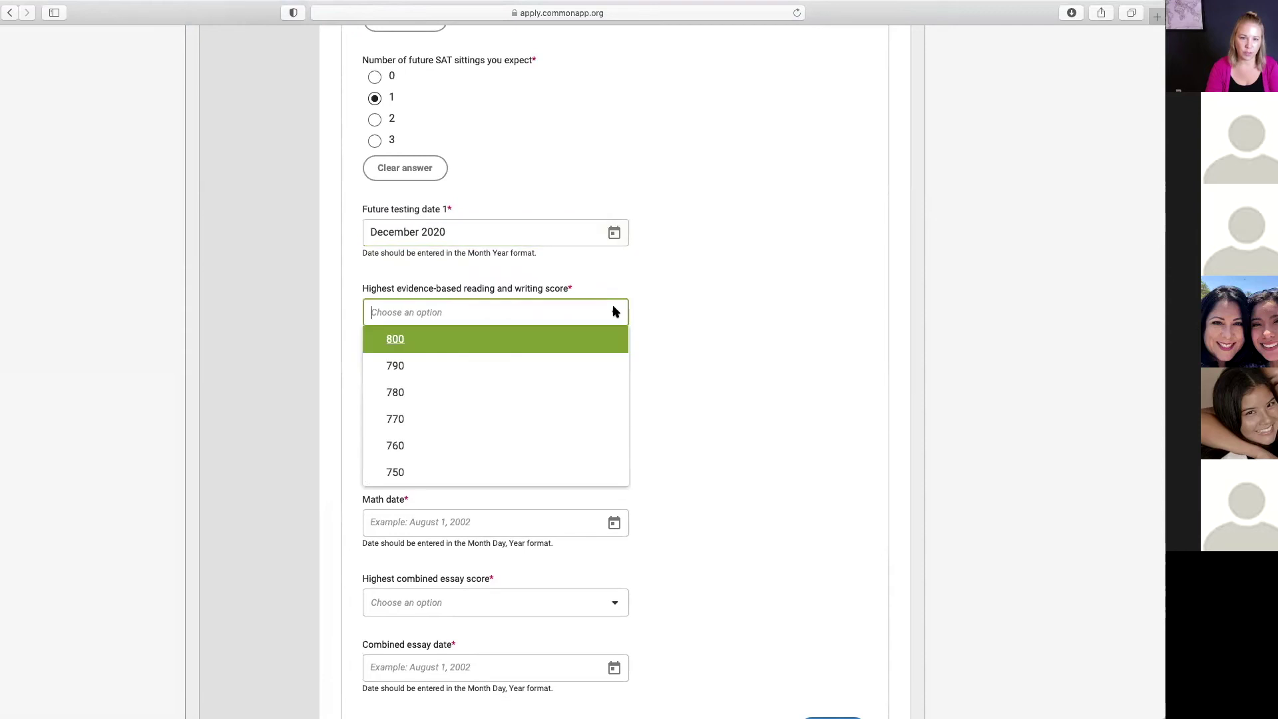
click(444, 420)
click(611, 379)
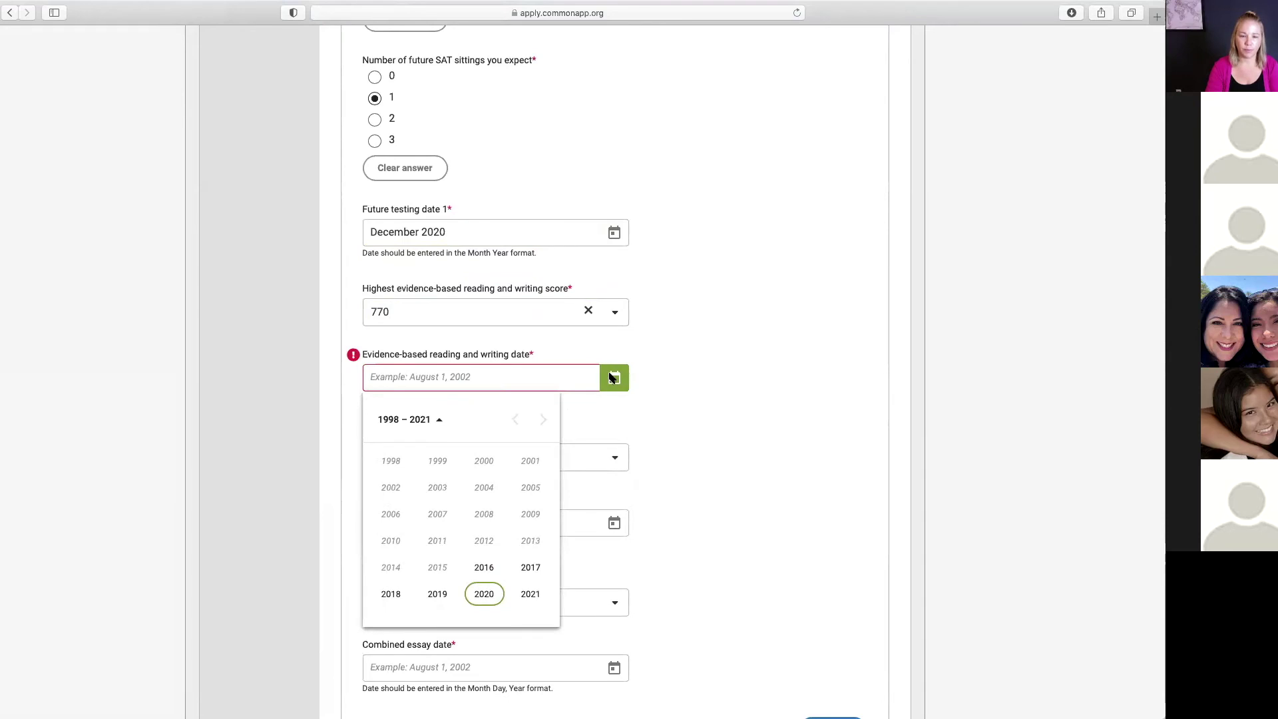
click(490, 598)
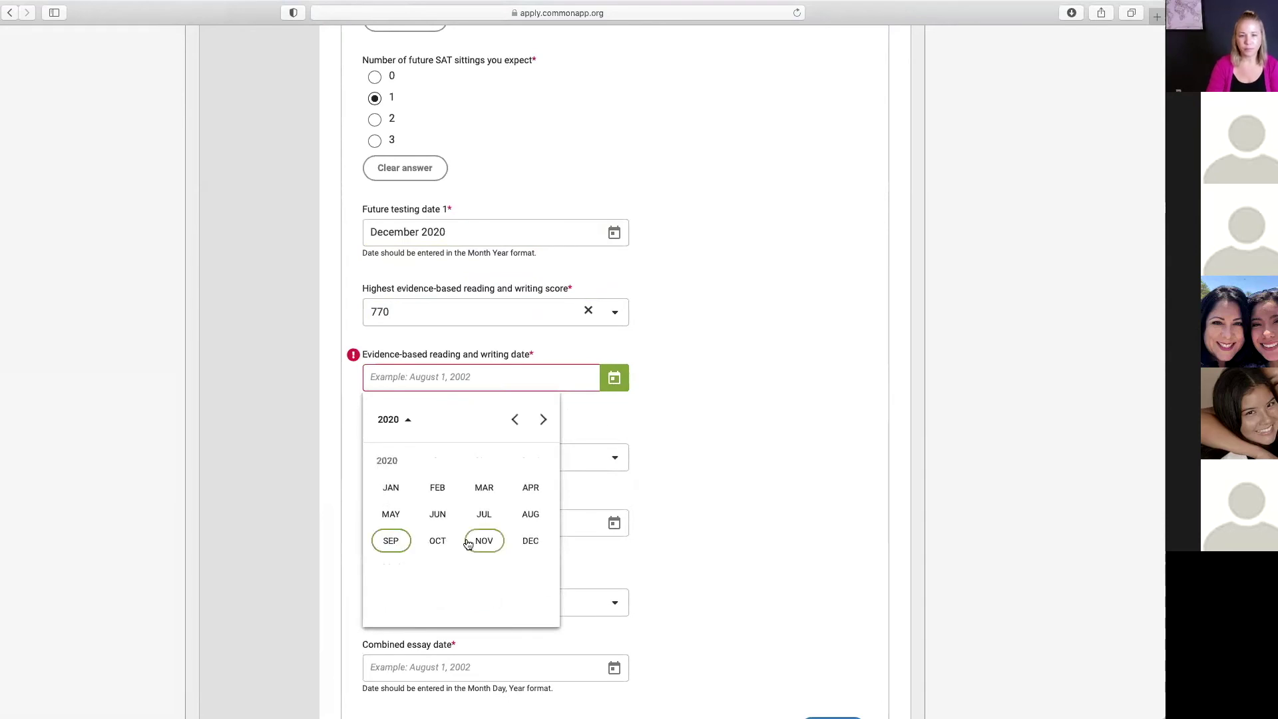
click(399, 542)
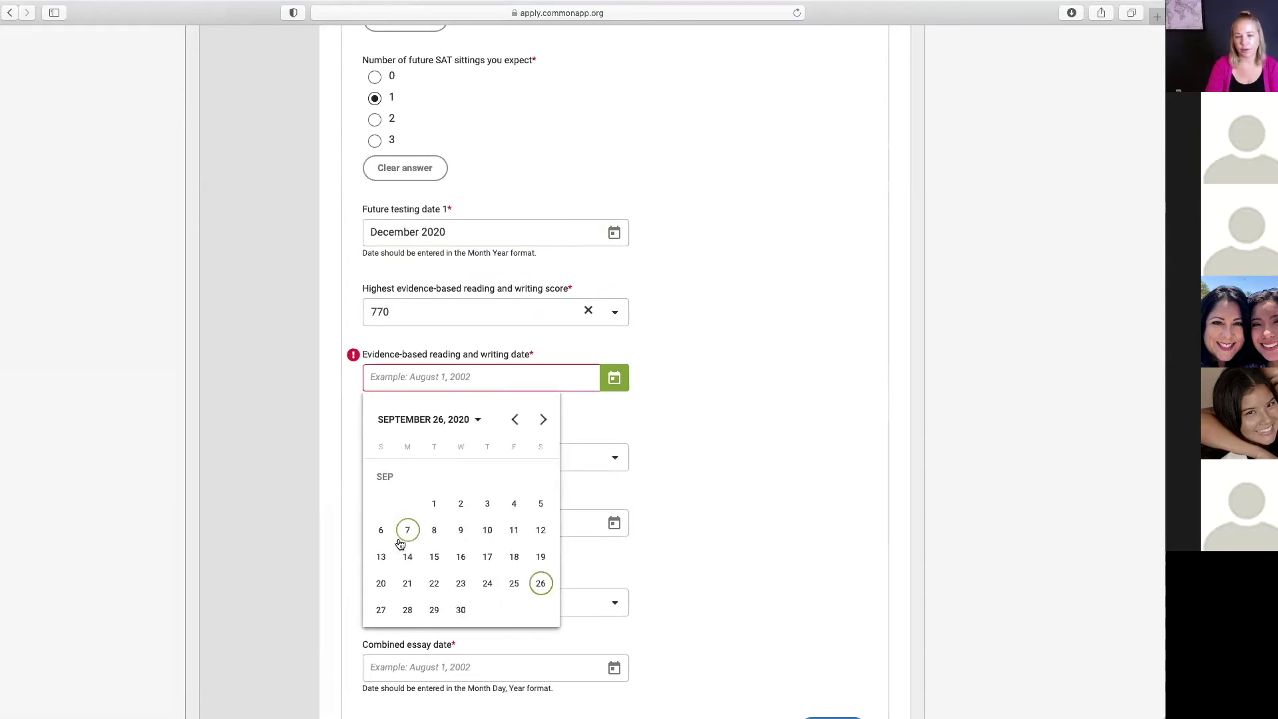
click(540, 583)
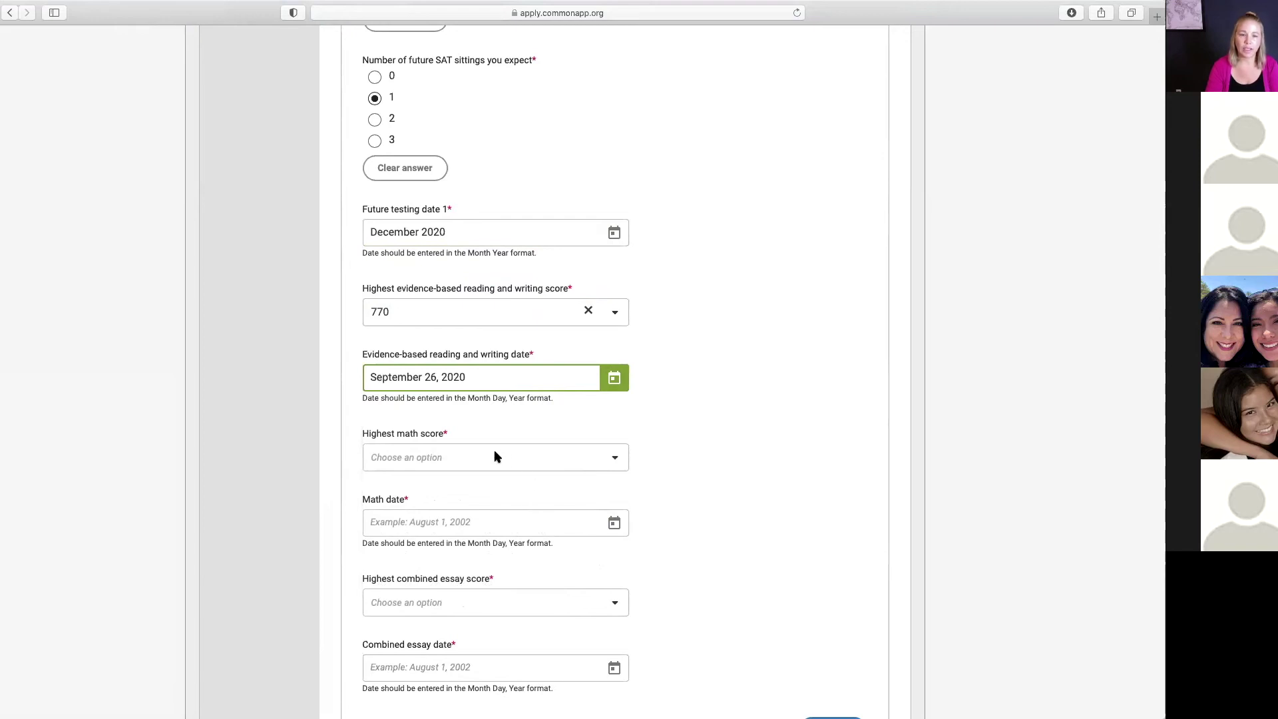
scroll(534, 530, down, 5)
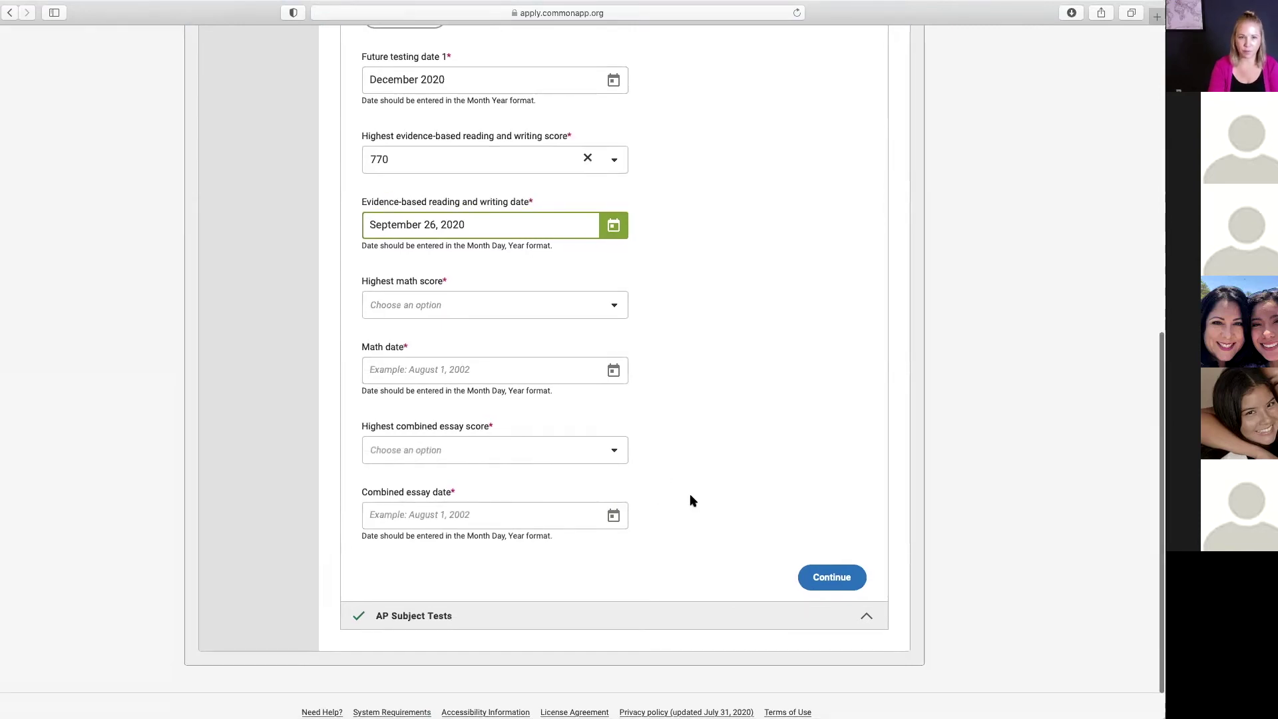
scroll(690, 500, down, 1)
Step: In AP Subject Tests, raise the tests reported count to 6 and review the entries
click(834, 569)
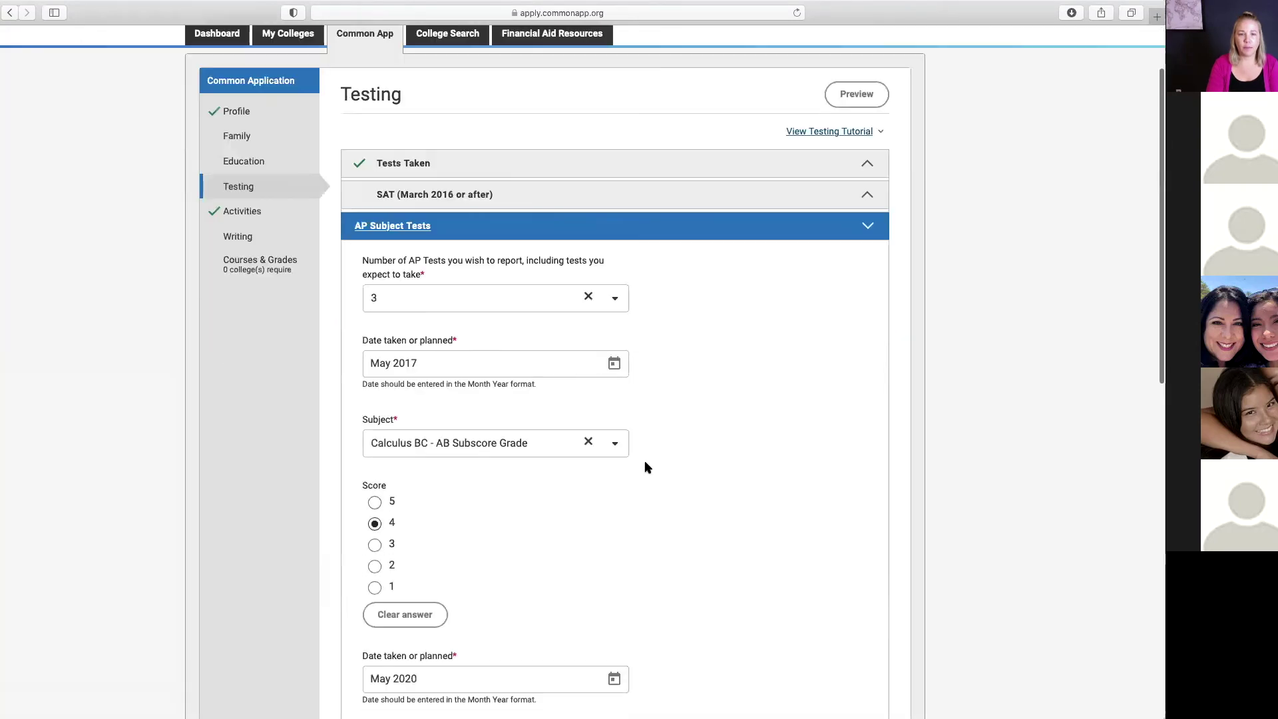
click(587, 296)
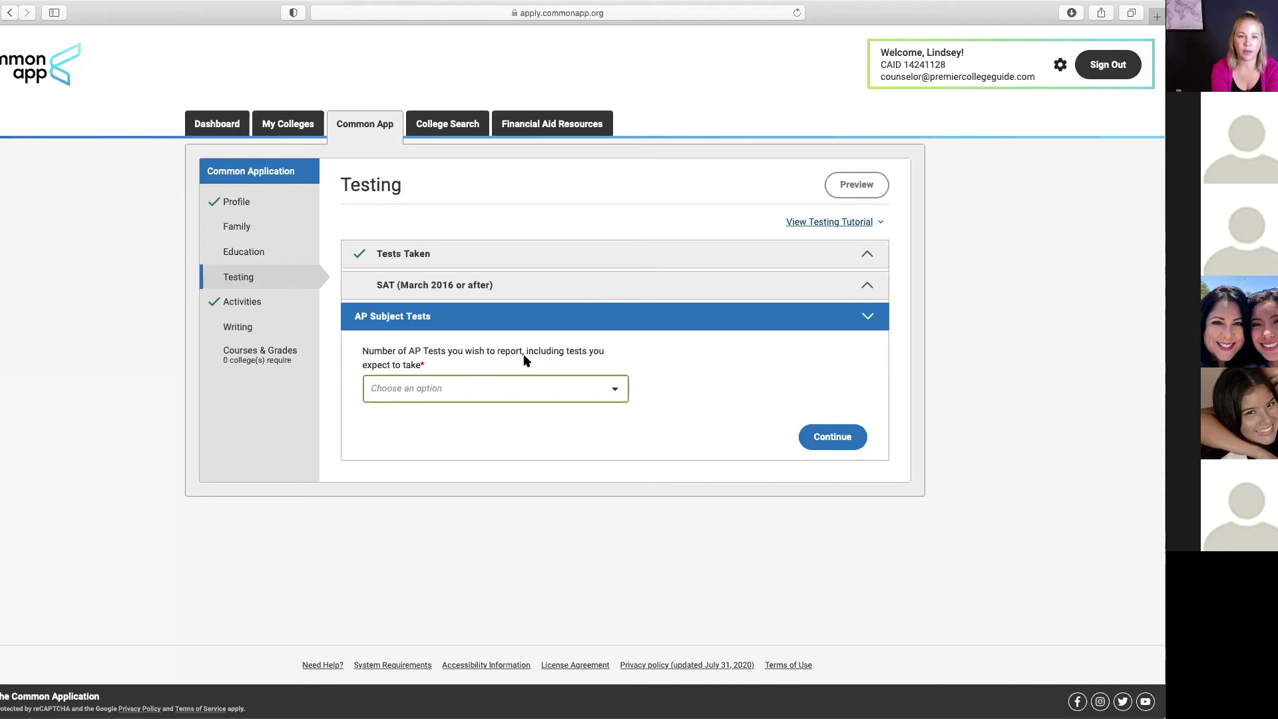
click(613, 388)
scroll(466, 519, down, 2)
click(451, 532)
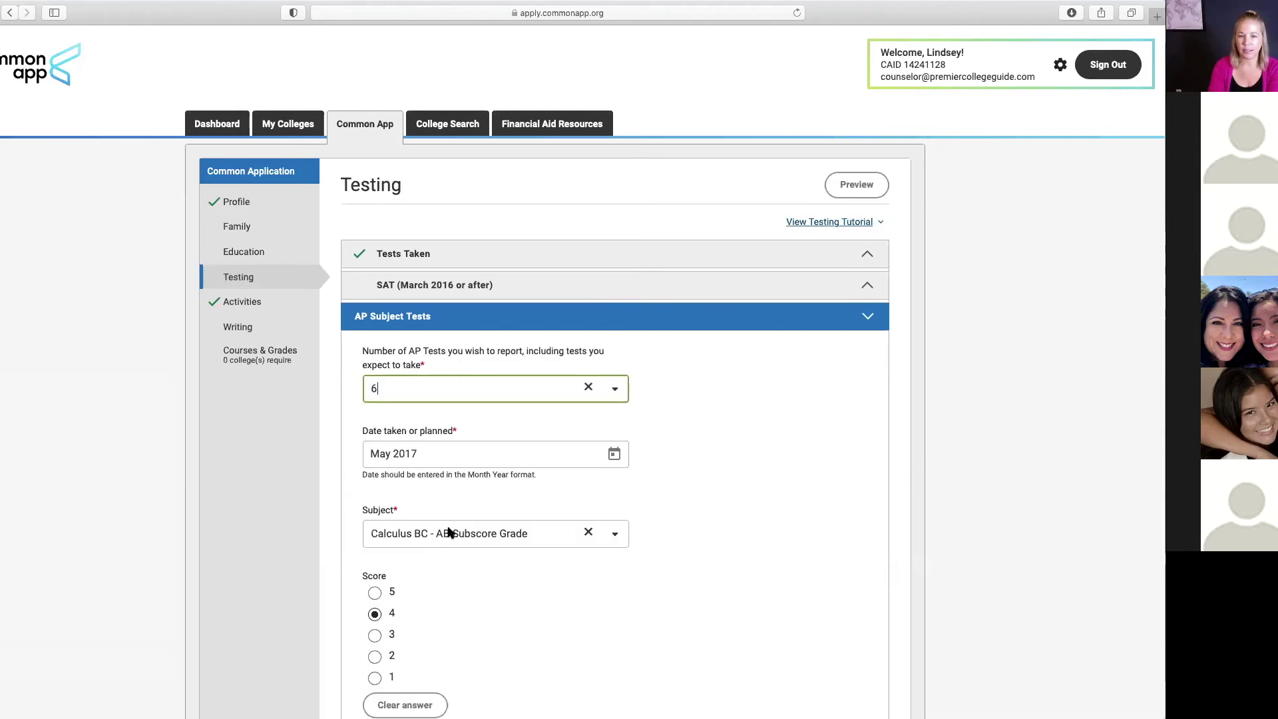
click(659, 414)
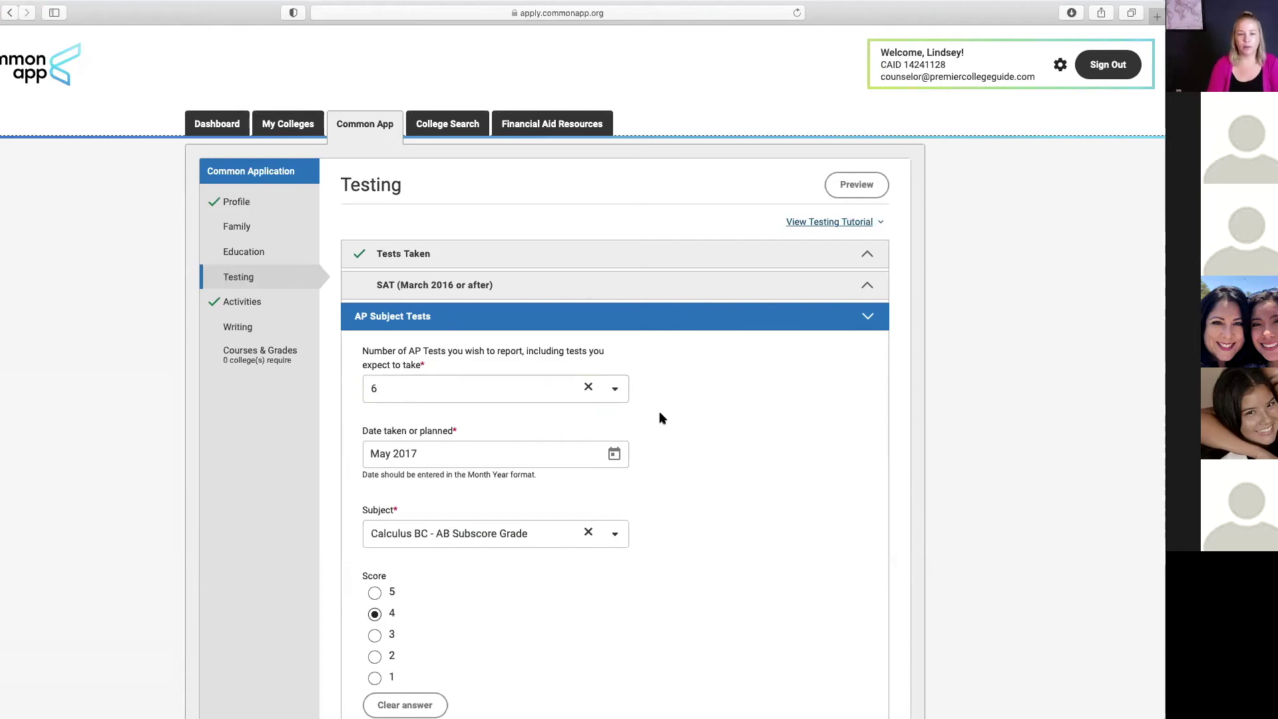
scroll(667, 516, down, 5)
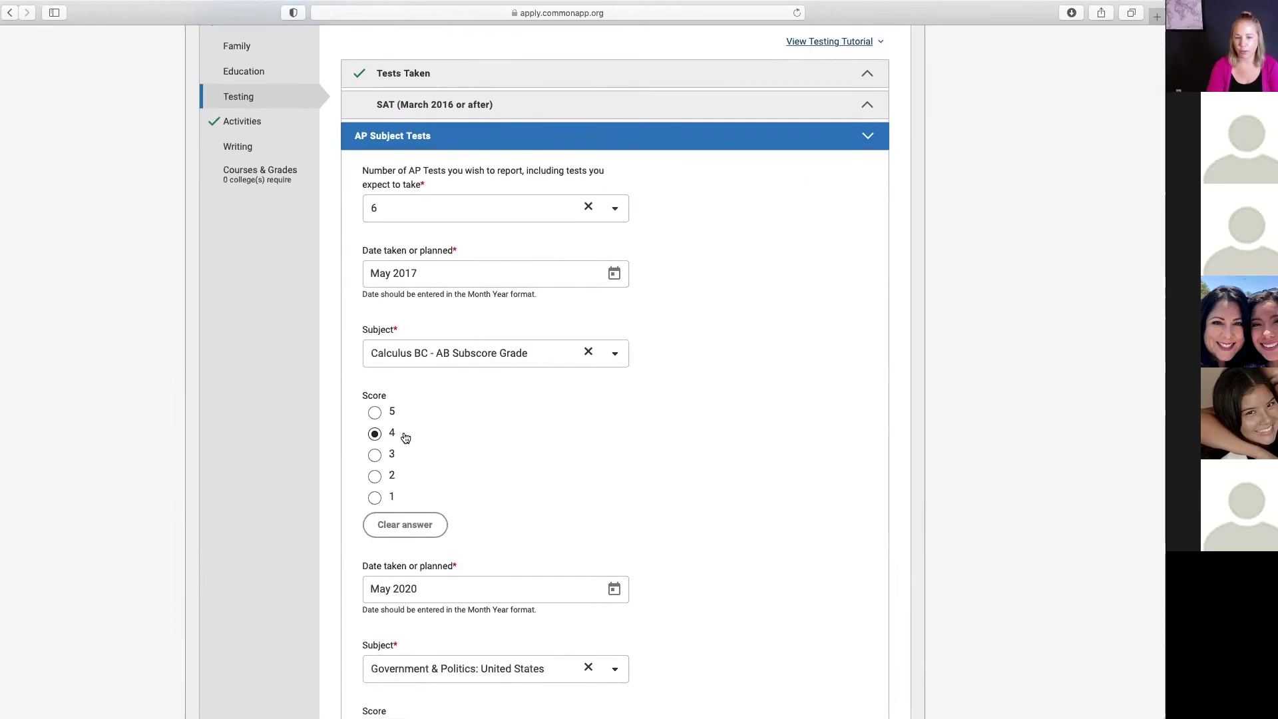
scroll(503, 442, down, 2)
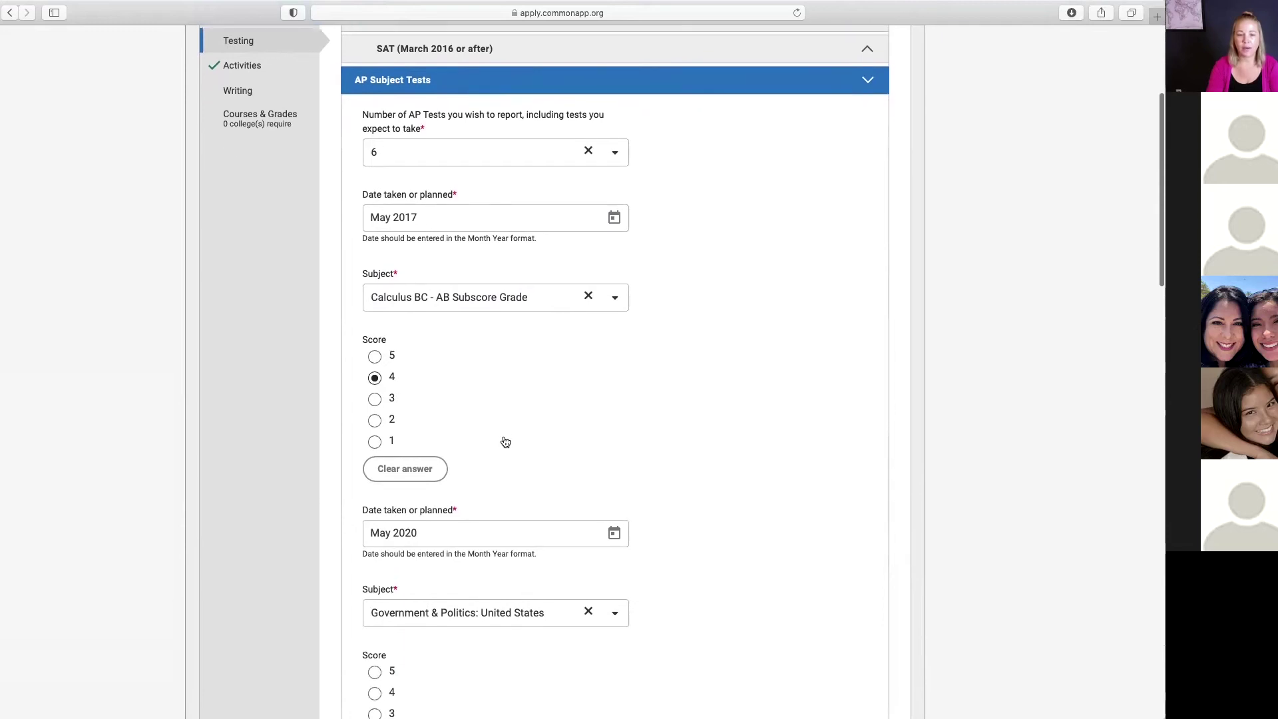
scroll(506, 442, down, 2)
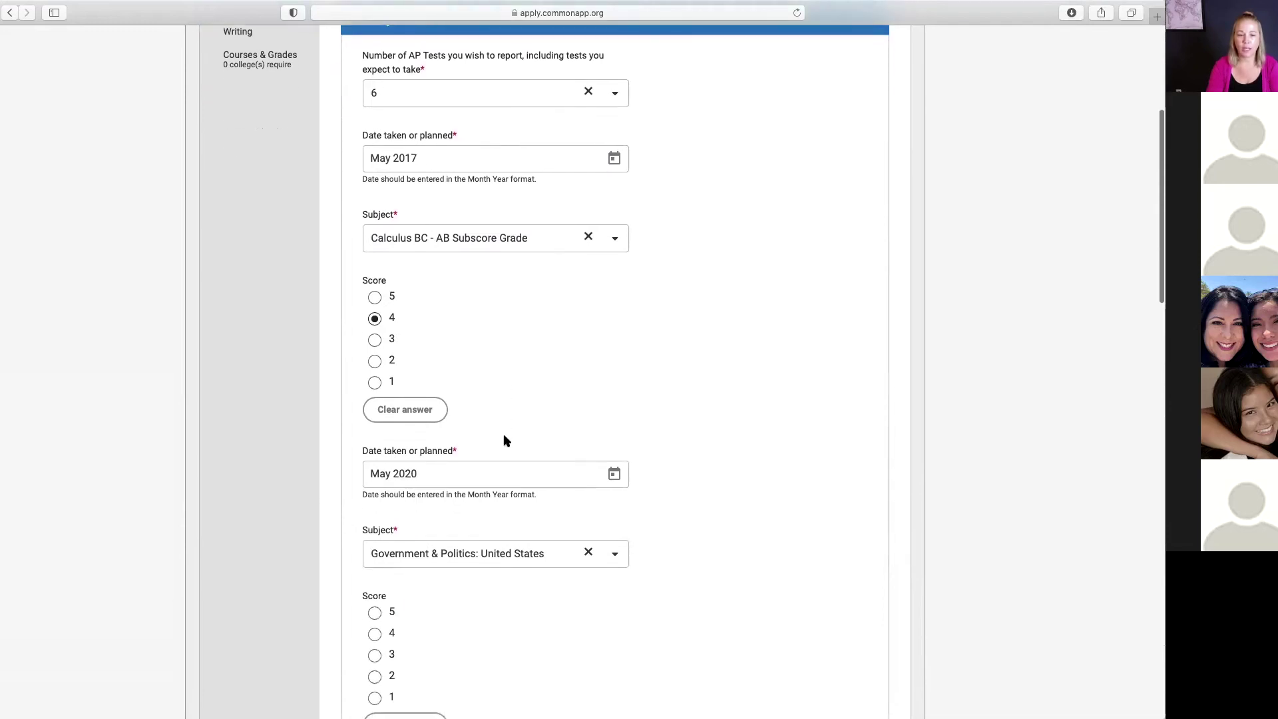
Step: Set the Government & Politics: United States test date to May 2021 and check remaining entries
click(616, 475)
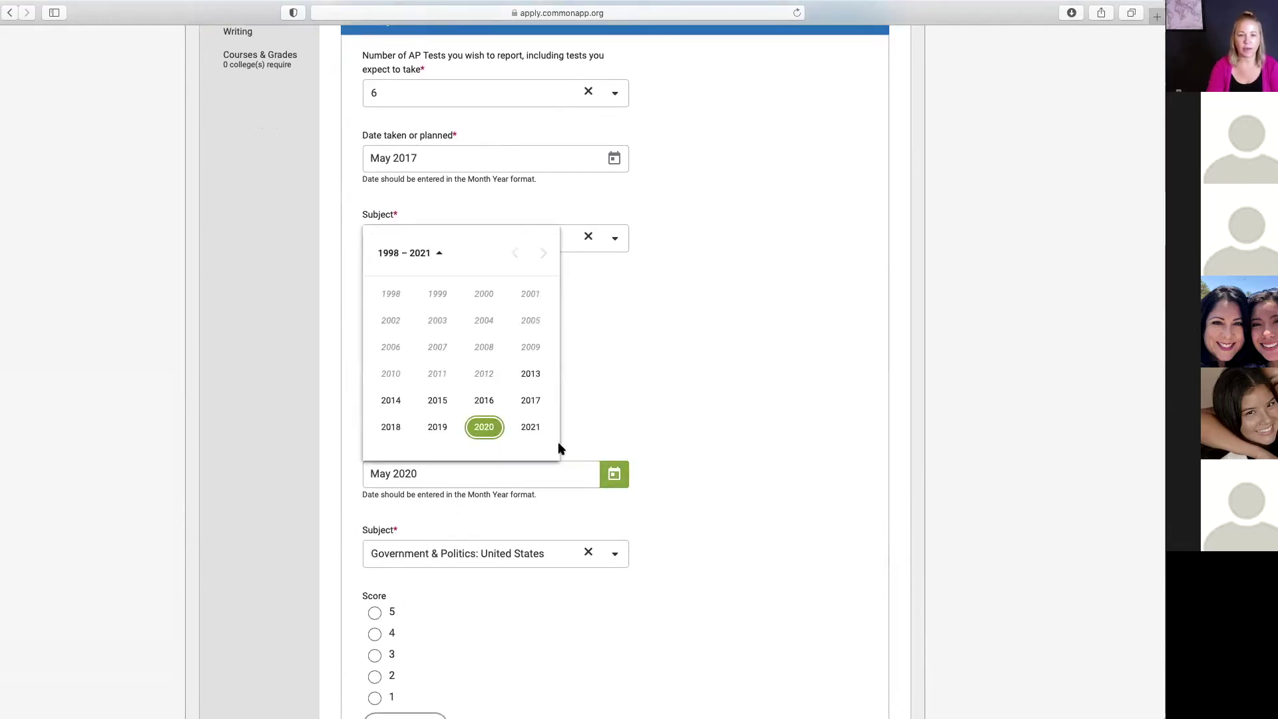
click(530, 426)
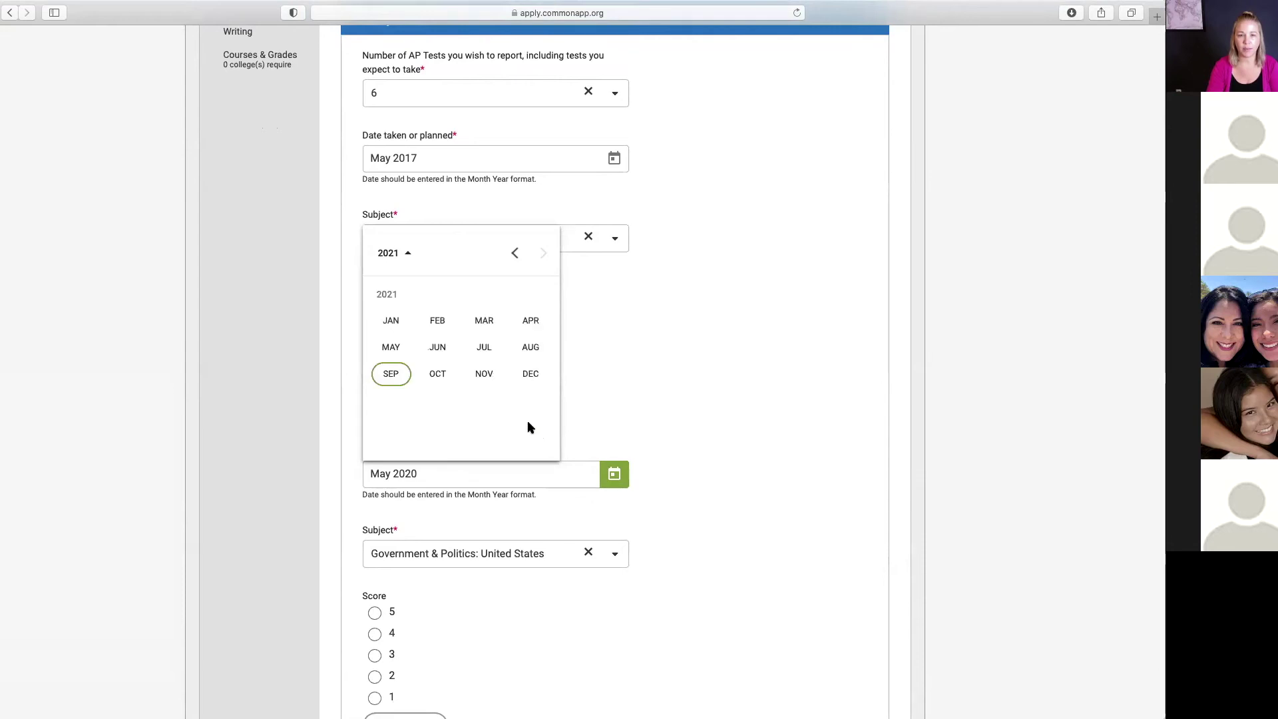
click(392, 346)
scroll(661, 537, down, 6)
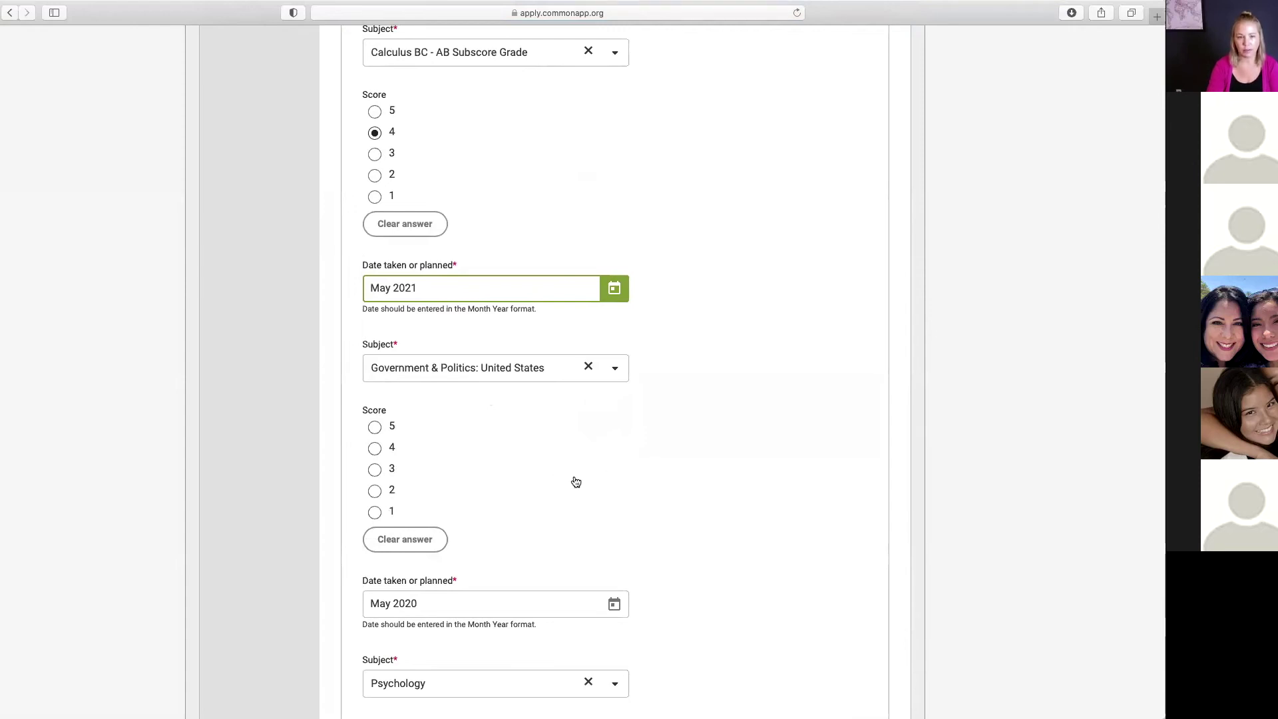
scroll(572, 476, down, 1)
scroll(574, 480, up, 3)
scroll(575, 482, up, 8)
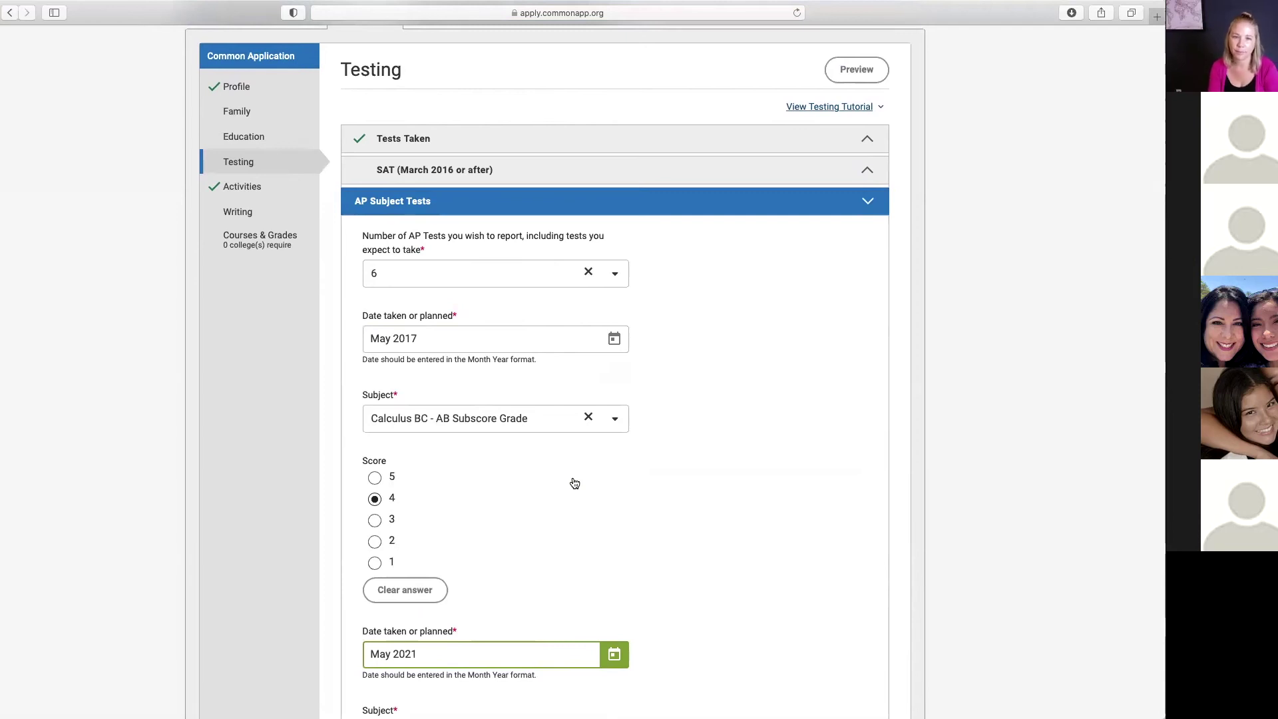
scroll(574, 482, down, 10)
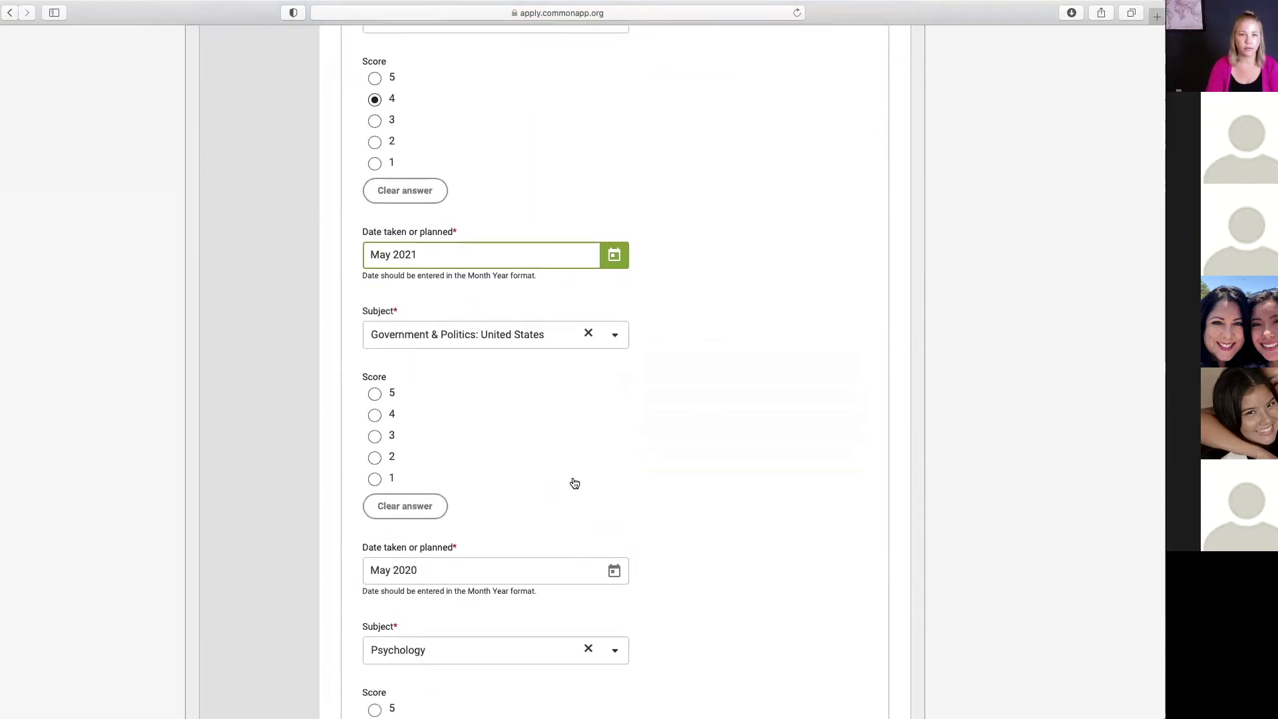
scroll(574, 483, down, 20)
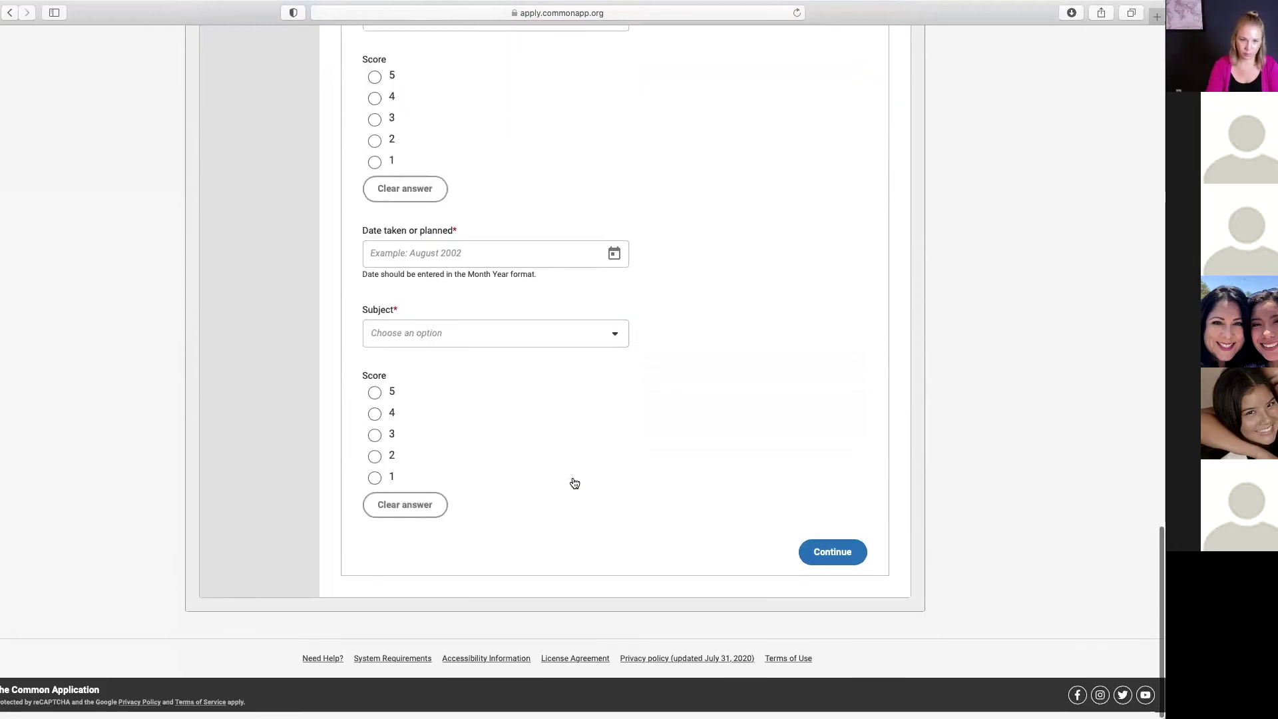
Step: Save the AP test entries and proceed to the Activities page
click(837, 557)
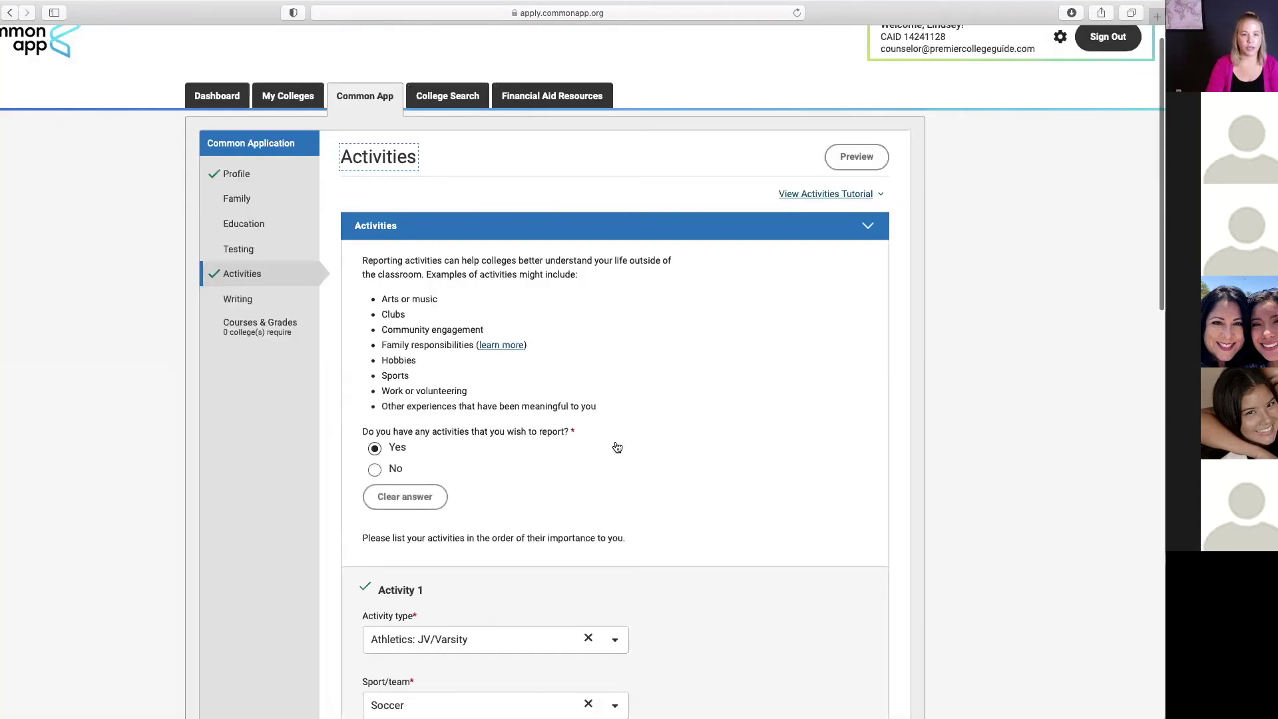
scroll(622, 448, down, 1)
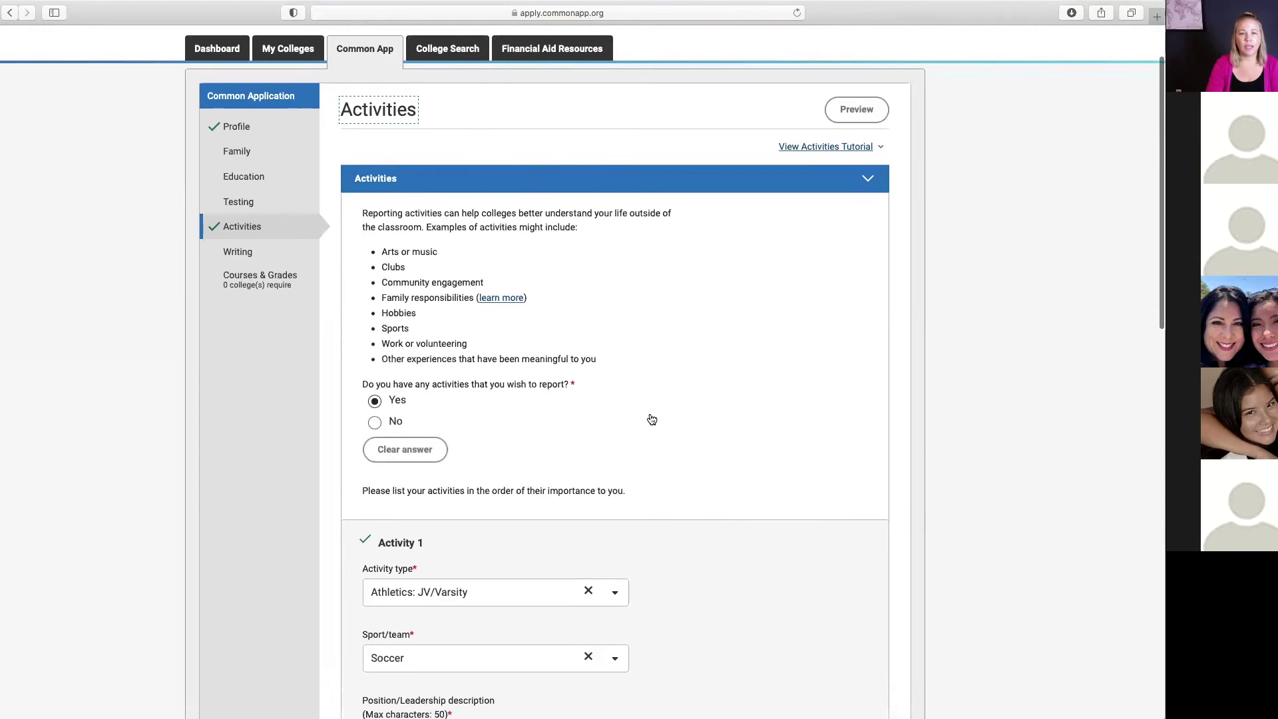
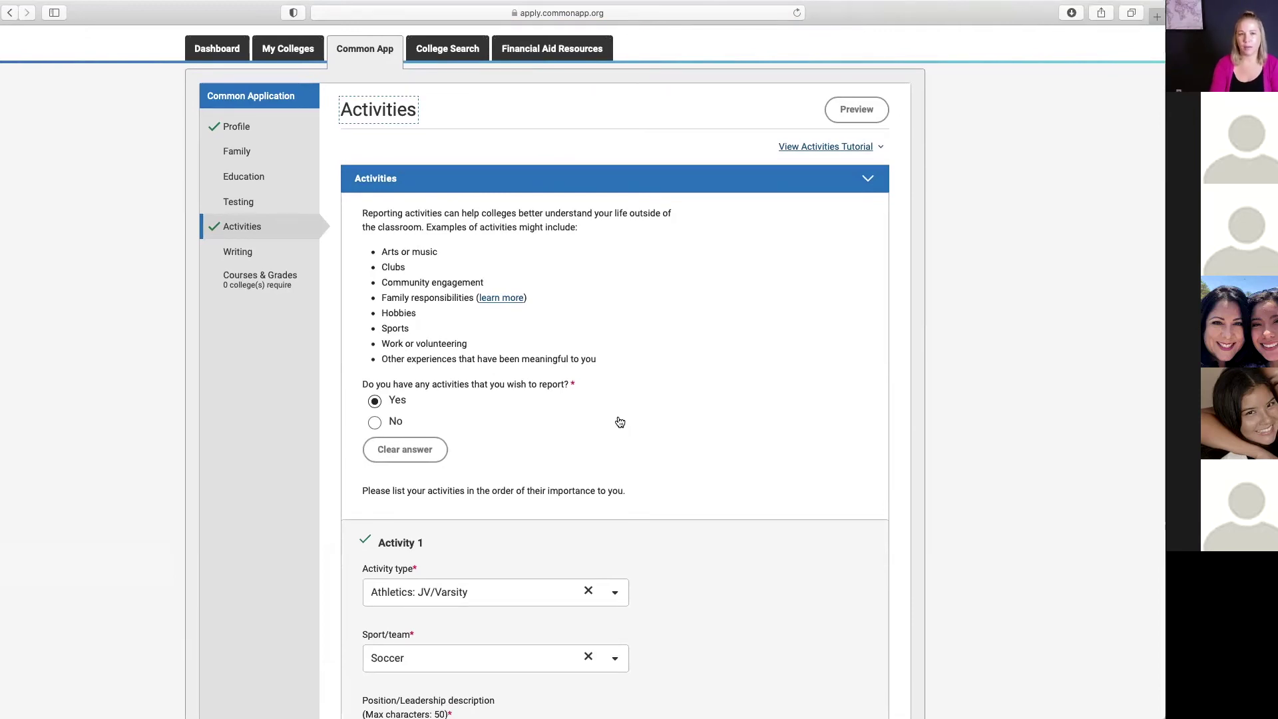
Step: Clear Activity 1's chosen activity type and reopen the activity type list
scroll(620, 422, down, 1)
scroll(620, 422, down, 1)
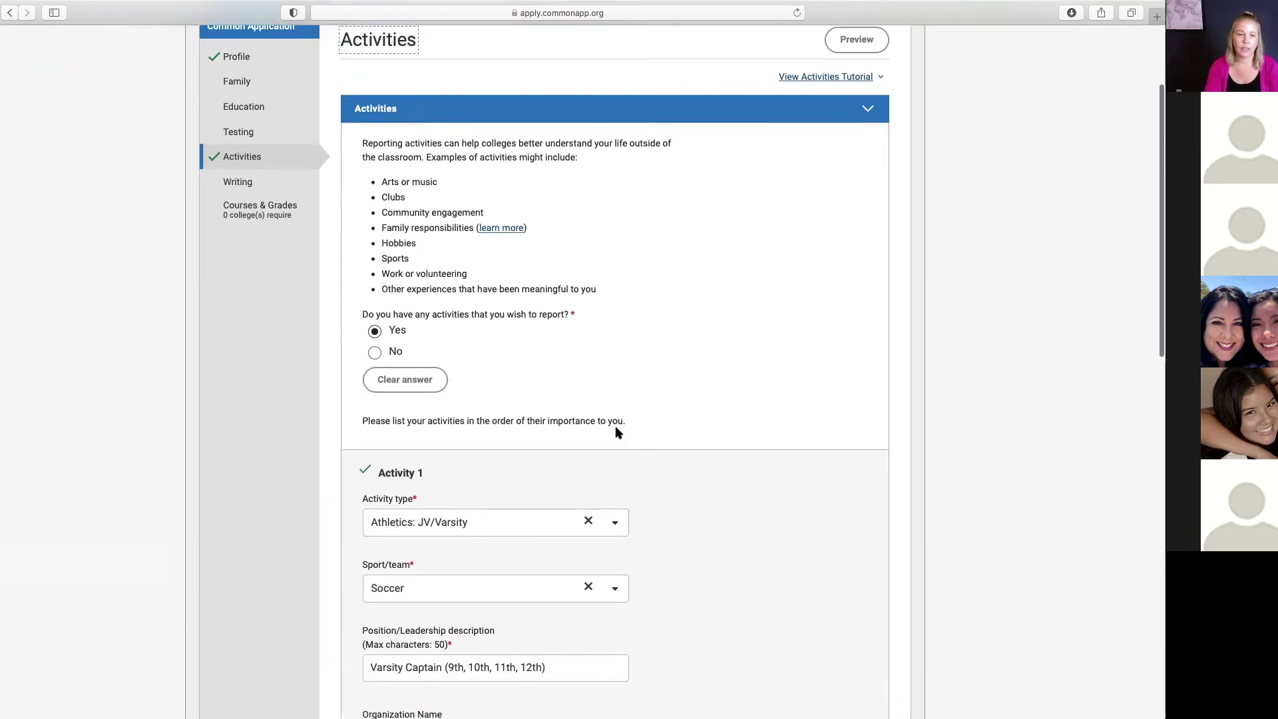
scroll(617, 429, down, 2)
scroll(617, 432, down, 3)
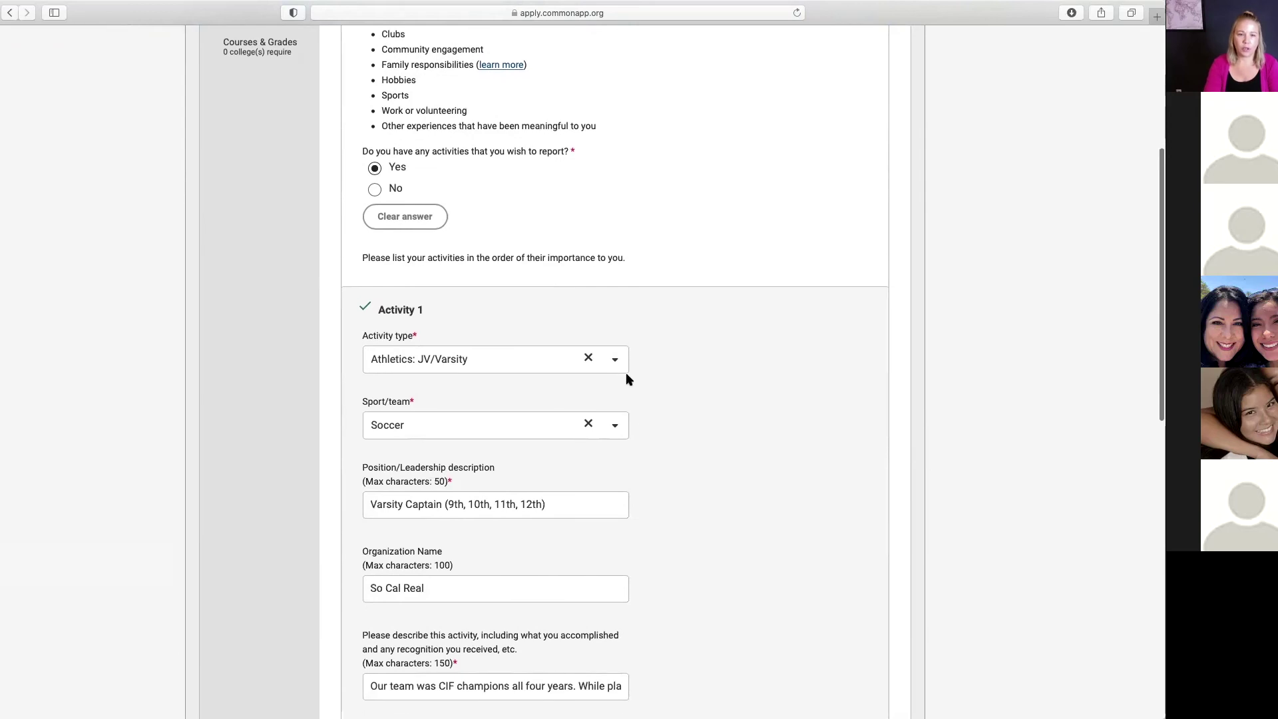
click(596, 360)
click(588, 358)
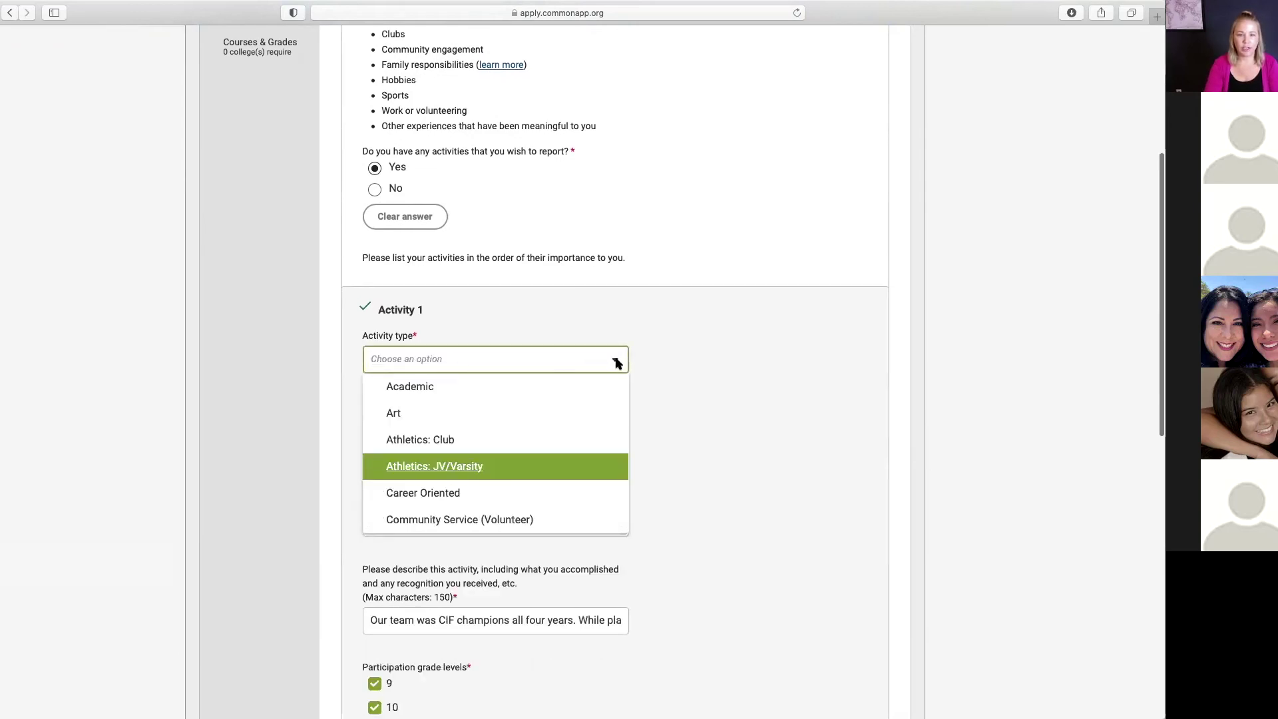
click(610, 359)
click(609, 359)
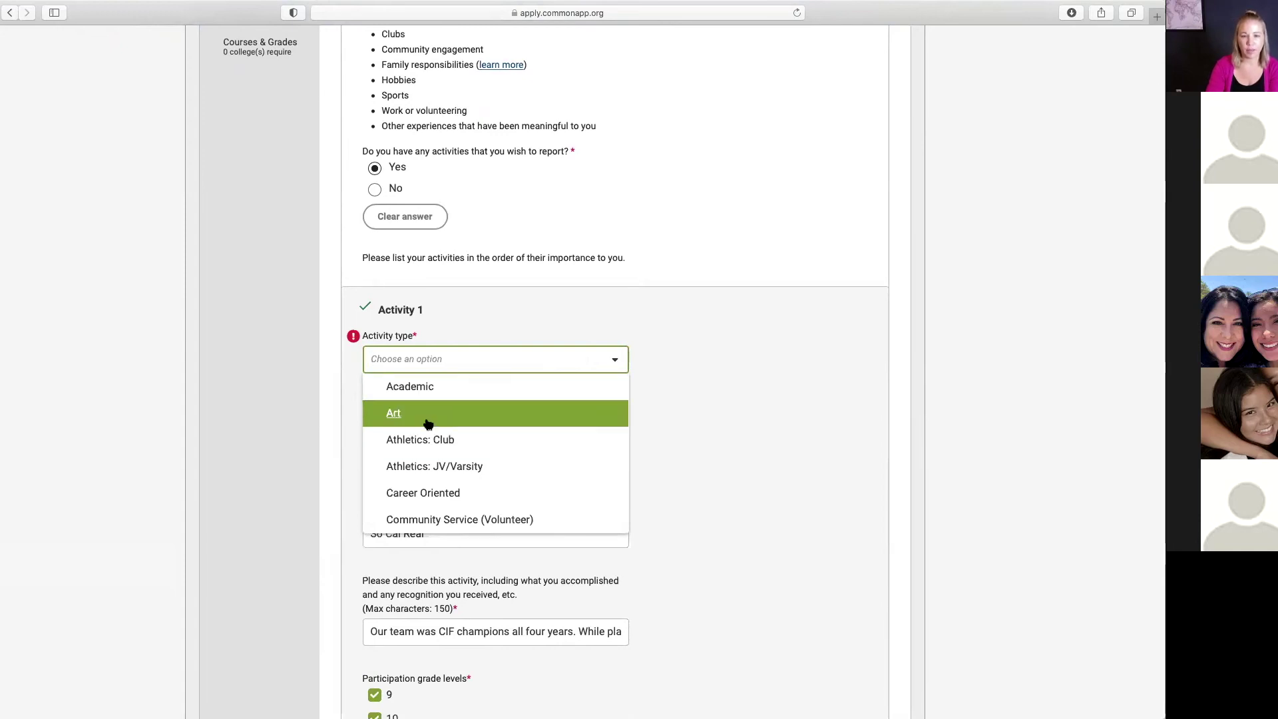
Step: Browse the activity types and set Activity 1 back to Athletics: JV/Varsity
scroll(563, 496, down, 2)
scroll(563, 496, down, 3)
scroll(513, 461, up, 2)
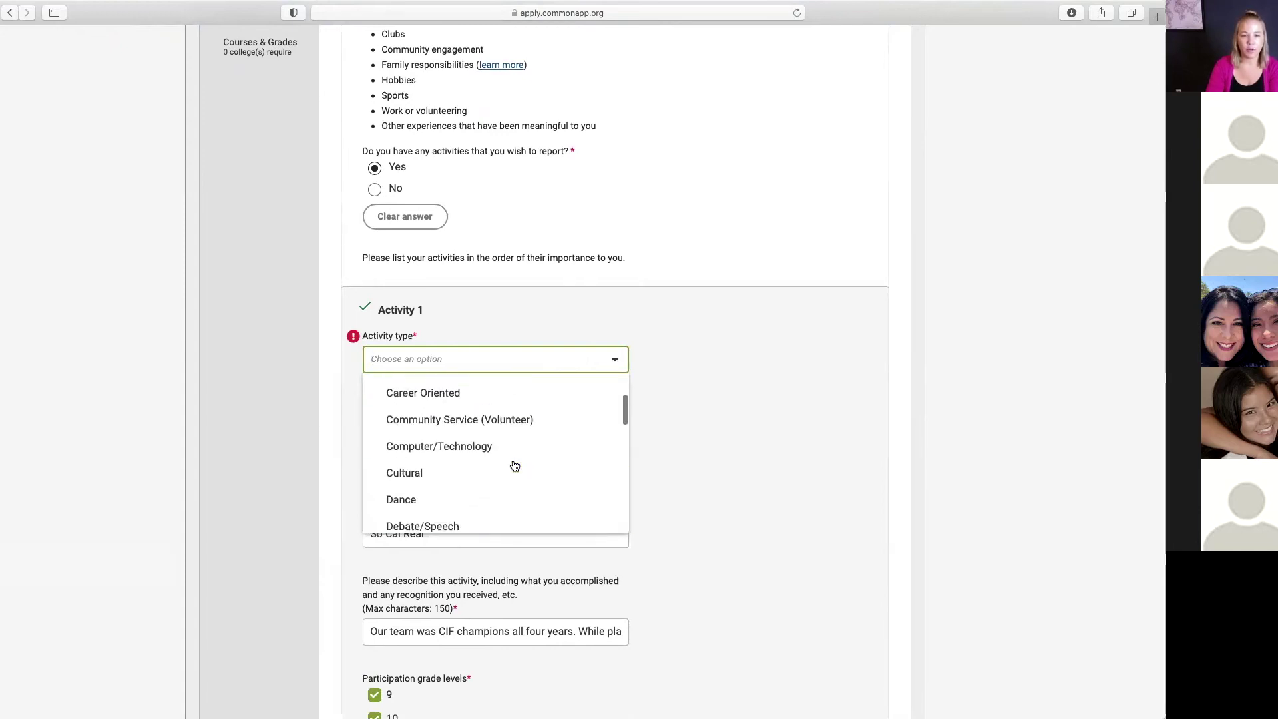
scroll(509, 496, down, 8)
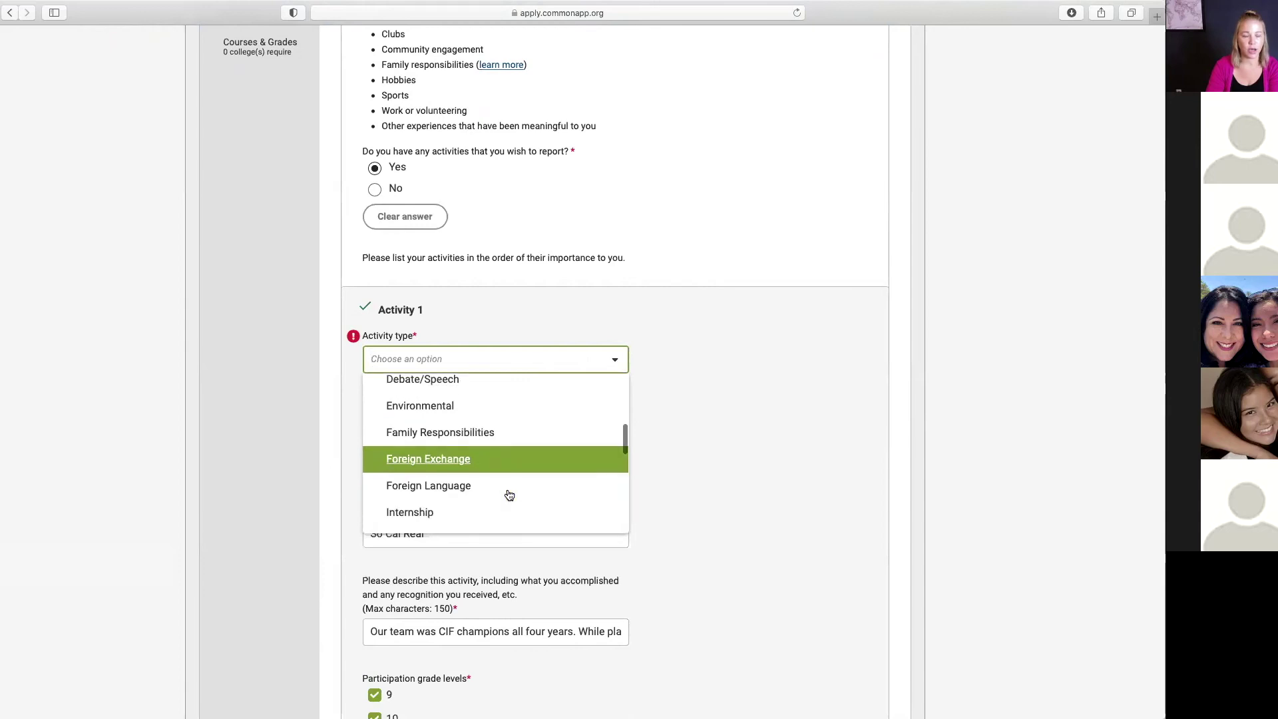
scroll(509, 496, down, 6)
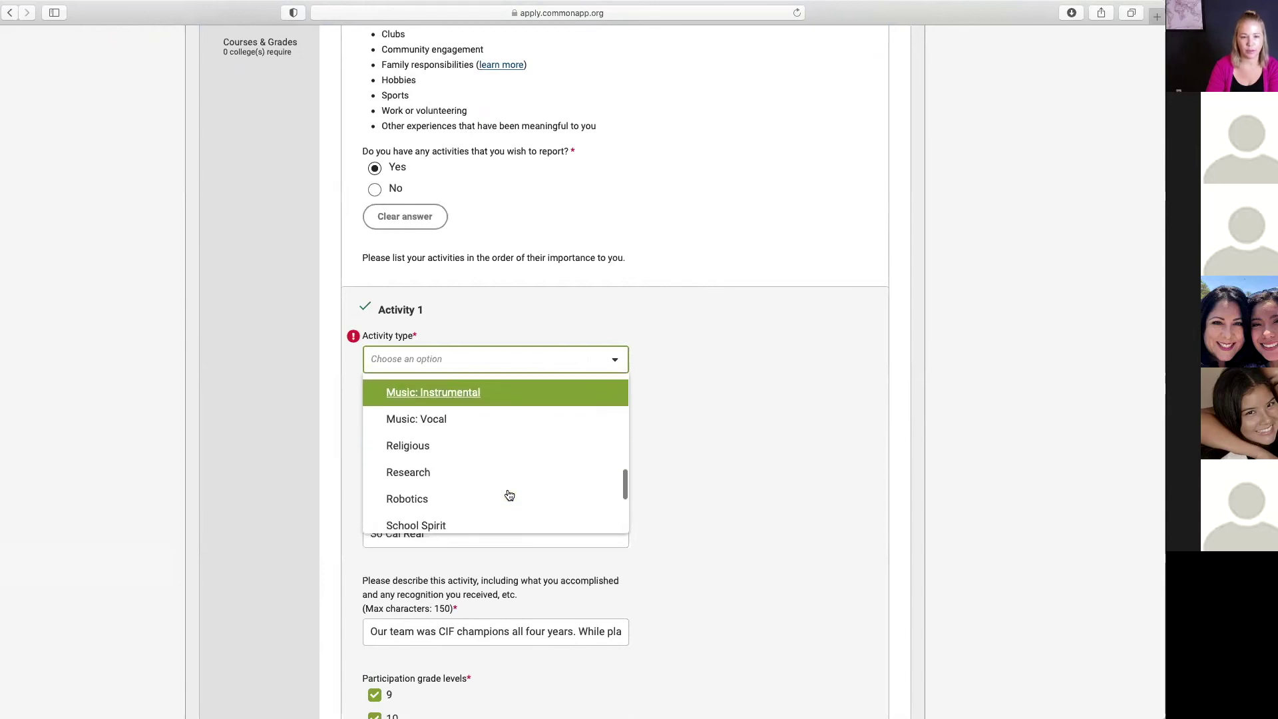
scroll(509, 495, down, 5)
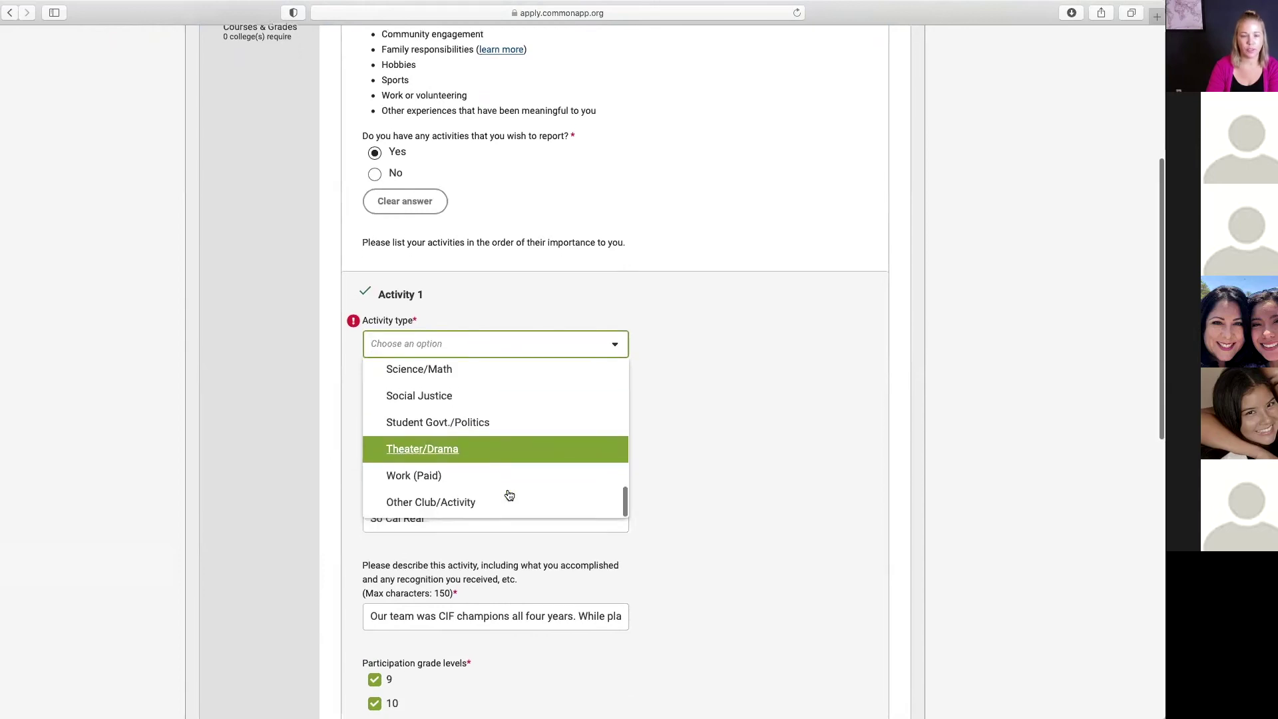
click(723, 427)
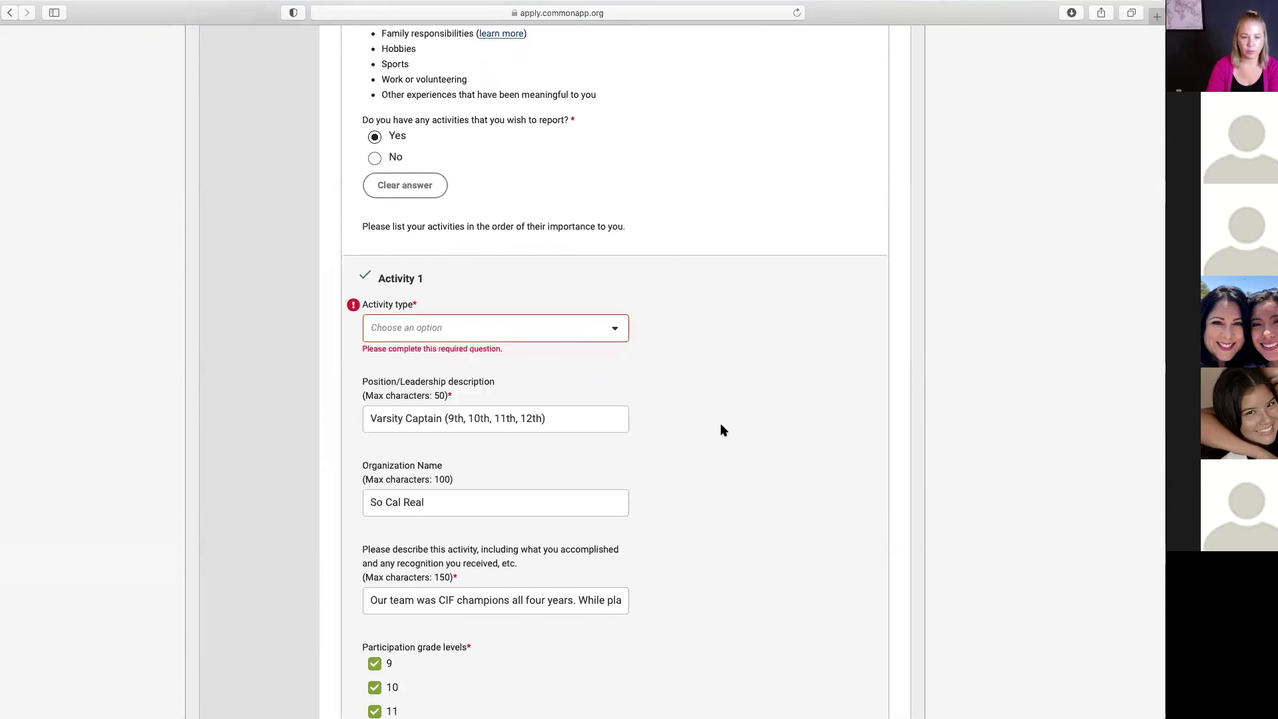
click(595, 327)
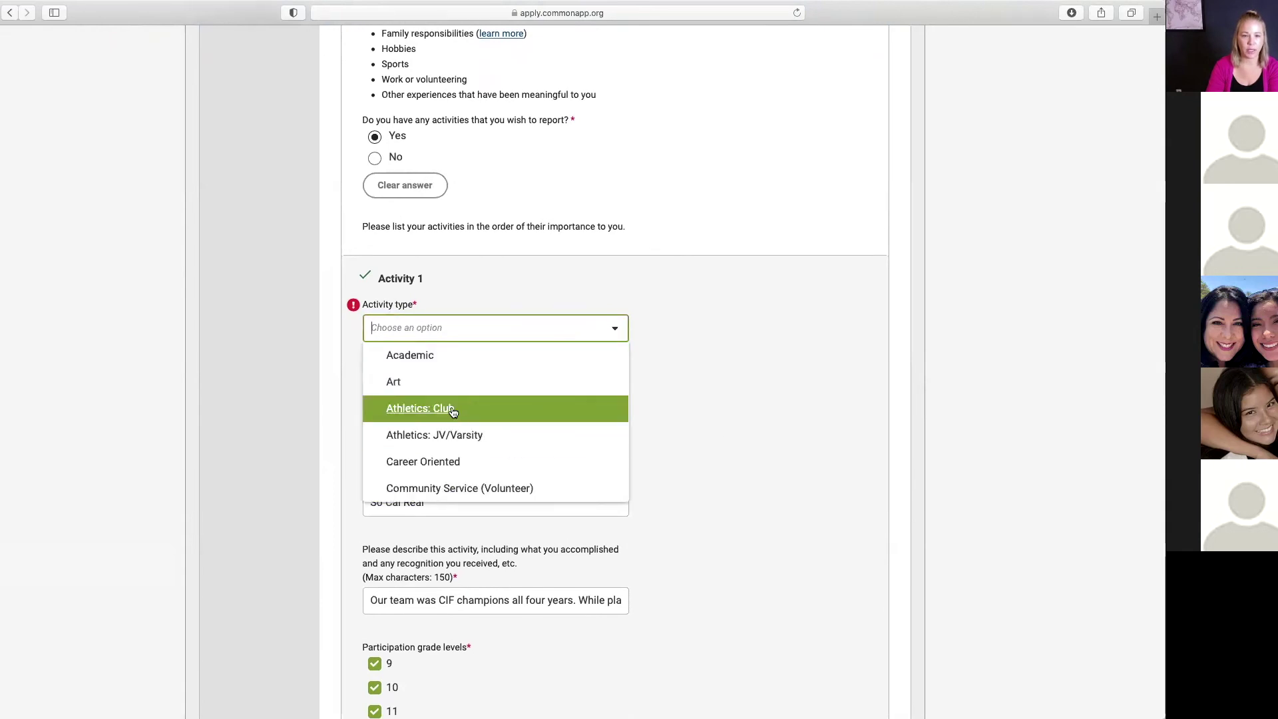
click(453, 437)
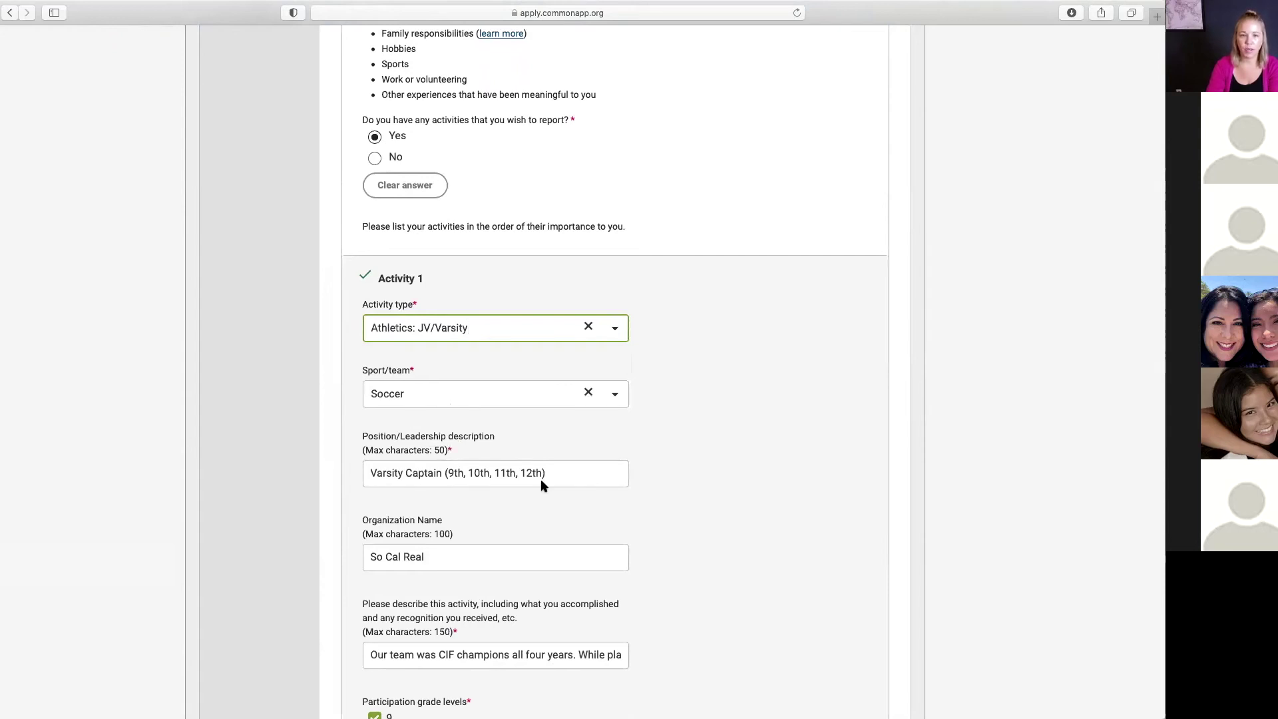
scroll(670, 488, down, 2)
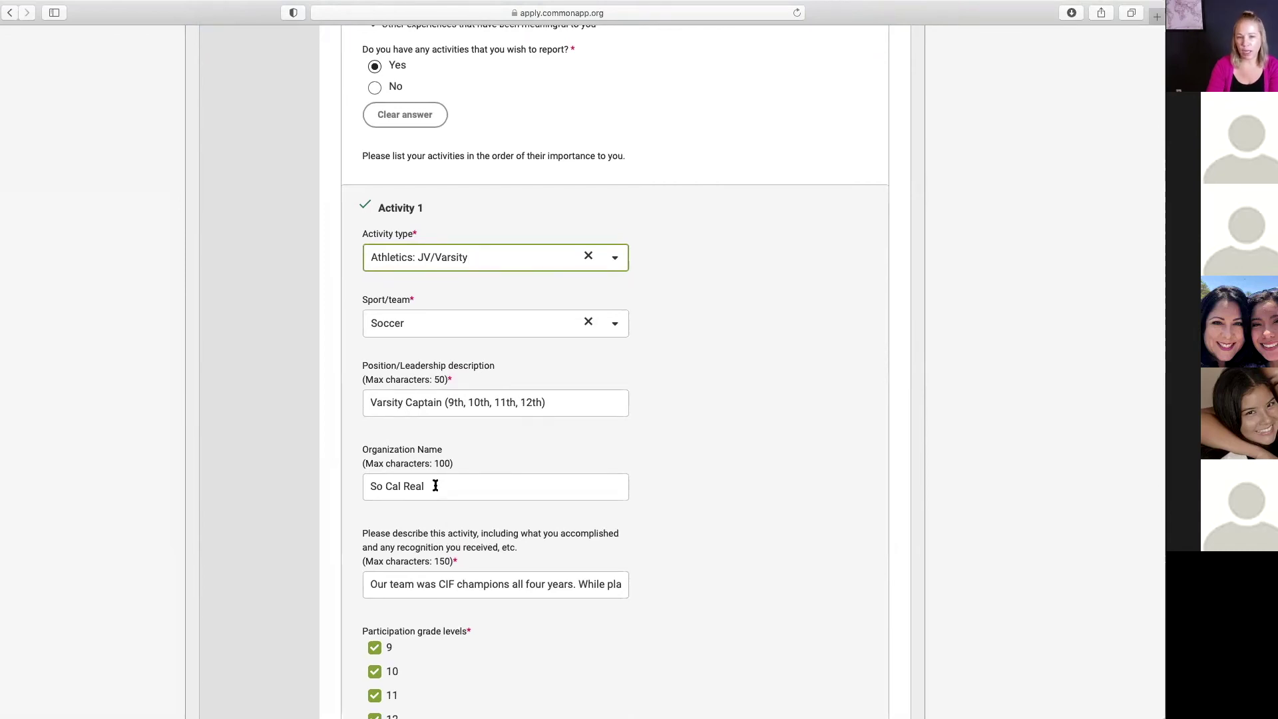
Step: Replace Activity 1's organization name with 'Thousand Oaks'
drag(435, 486, 354, 486)
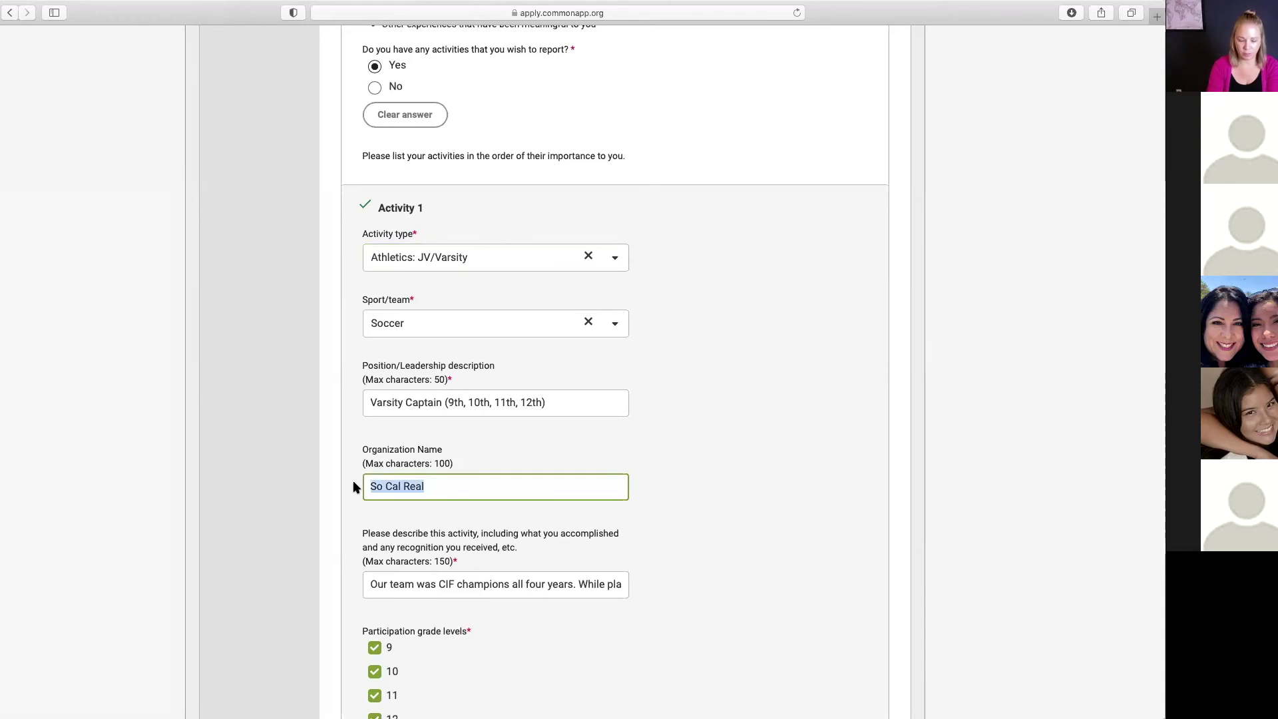
text(Thousand Oaks)
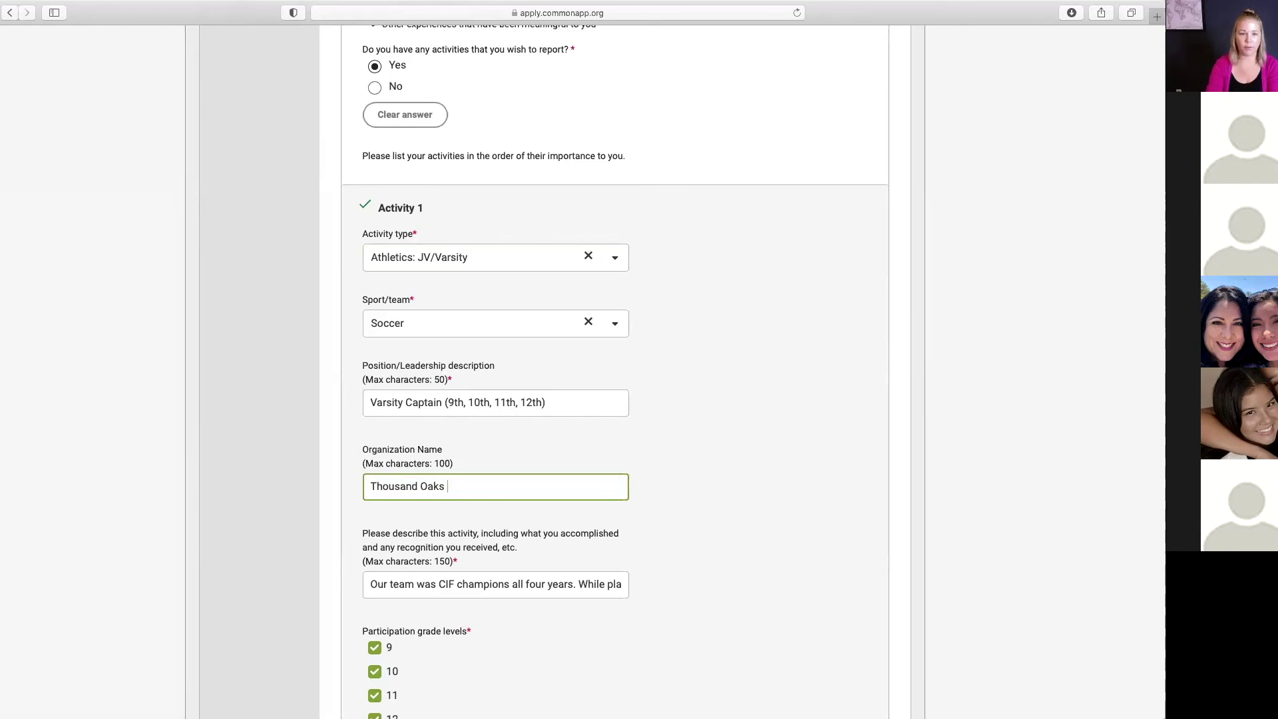
scroll(617, 535, down, 3)
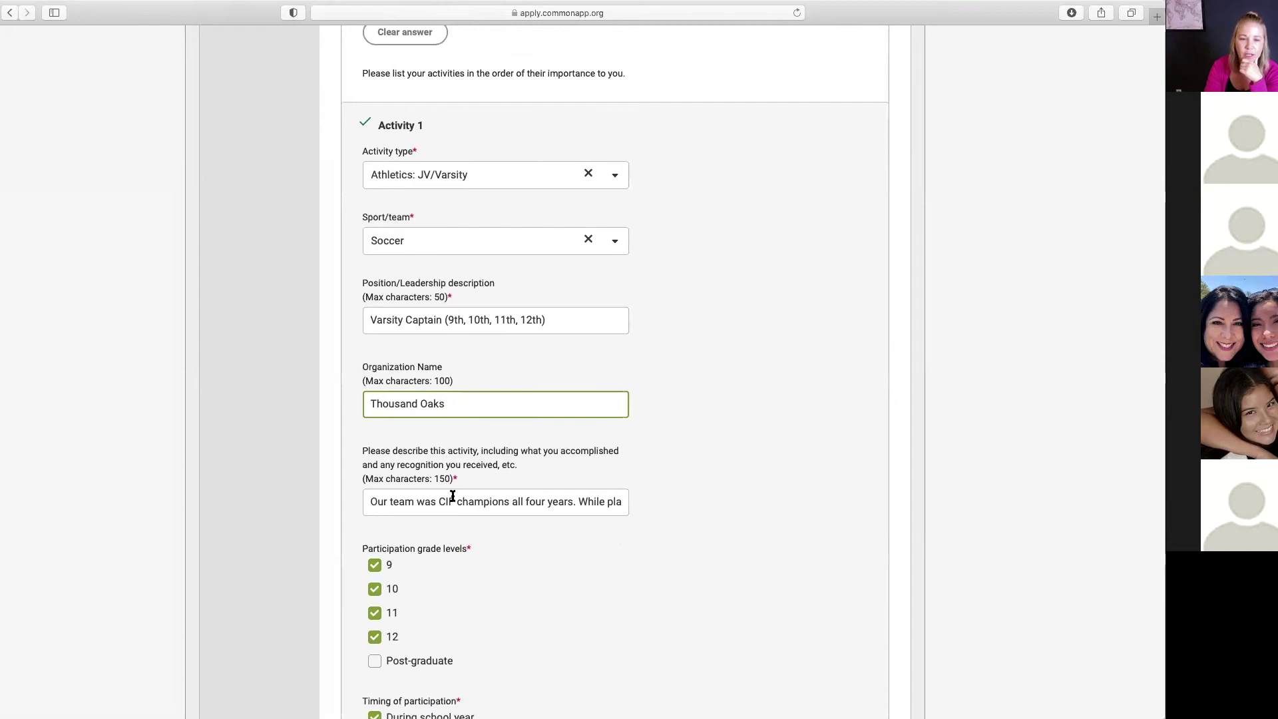
Step: Review the full activity description against its 150-character limit
drag(459, 479, 363, 480)
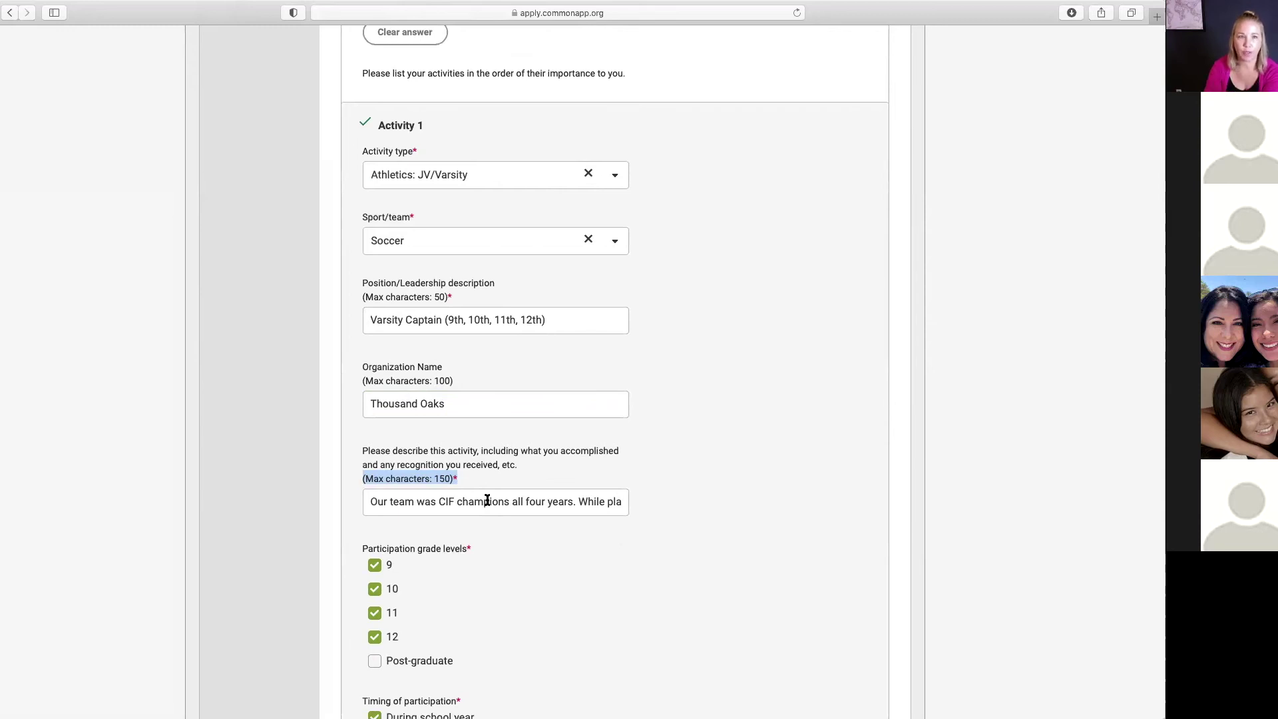
click(410, 499)
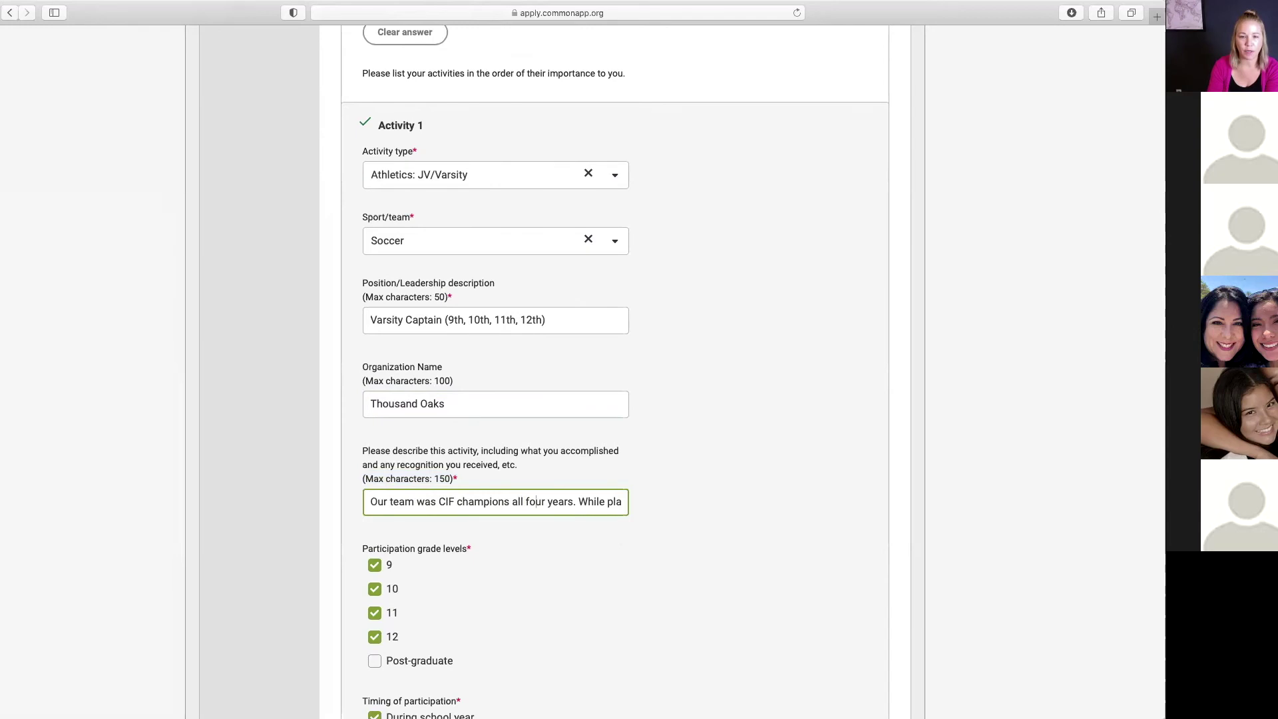
key(End)
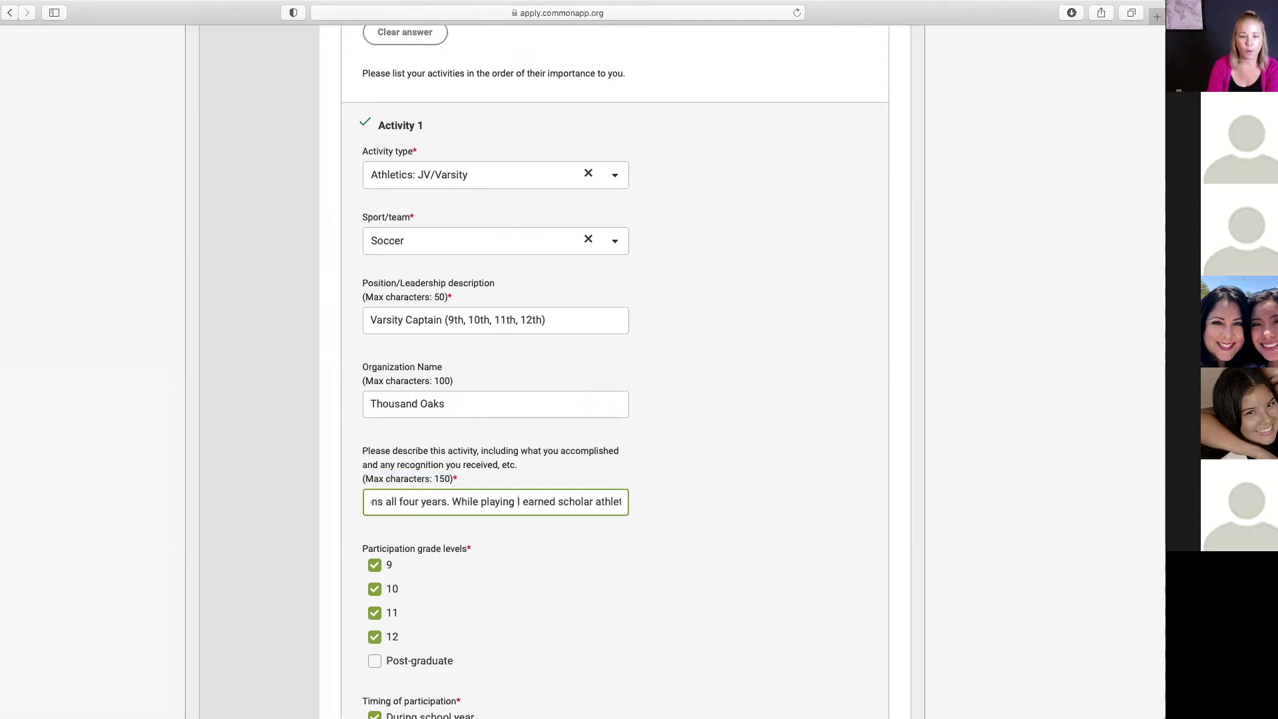
key(Right)
key(Right)
key(Right)
key(Right)
key(Right)
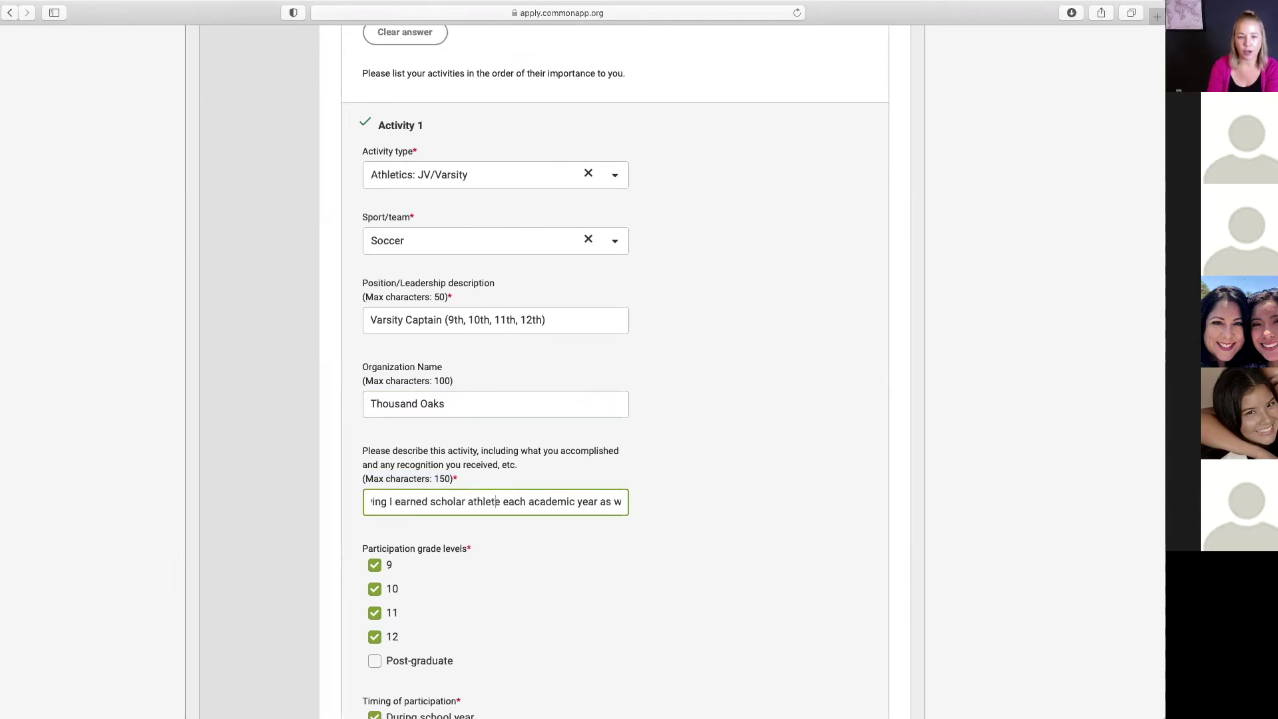
key(Right)
key(Right)
key(Right)
key(Right)
key(Right)
key(Right)
key(Right)
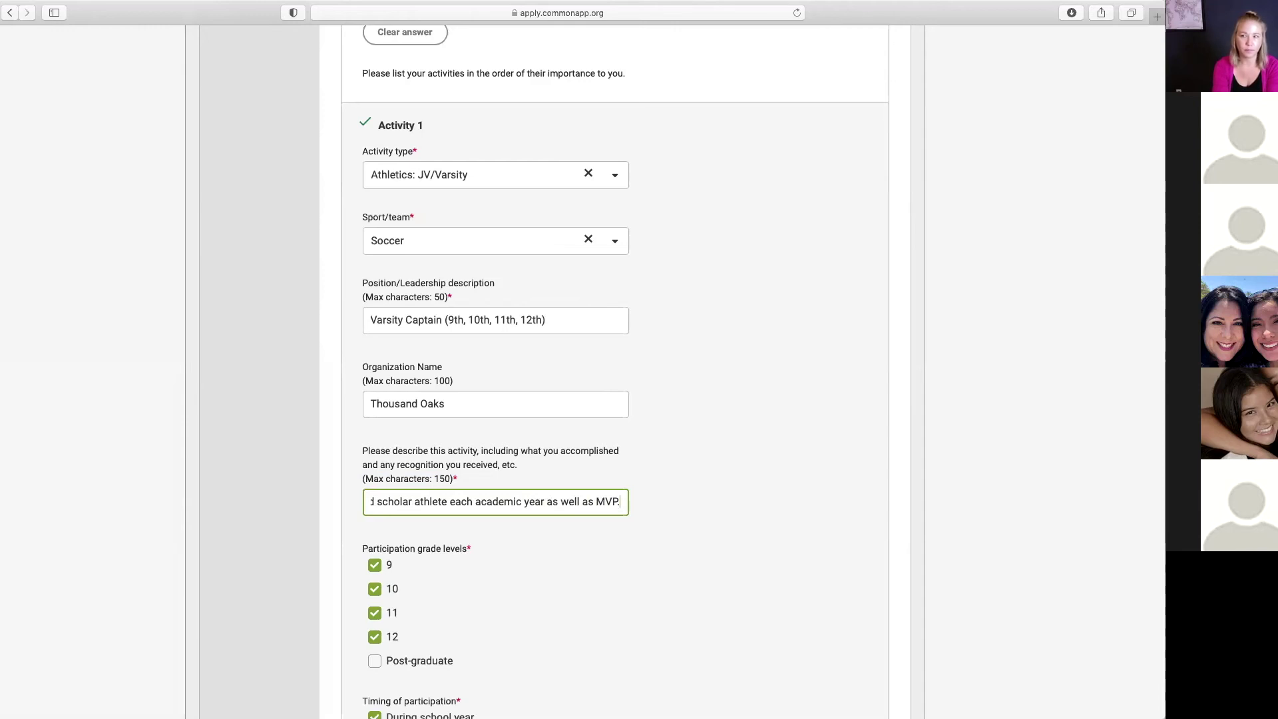
scroll(596, 608, down, 5)
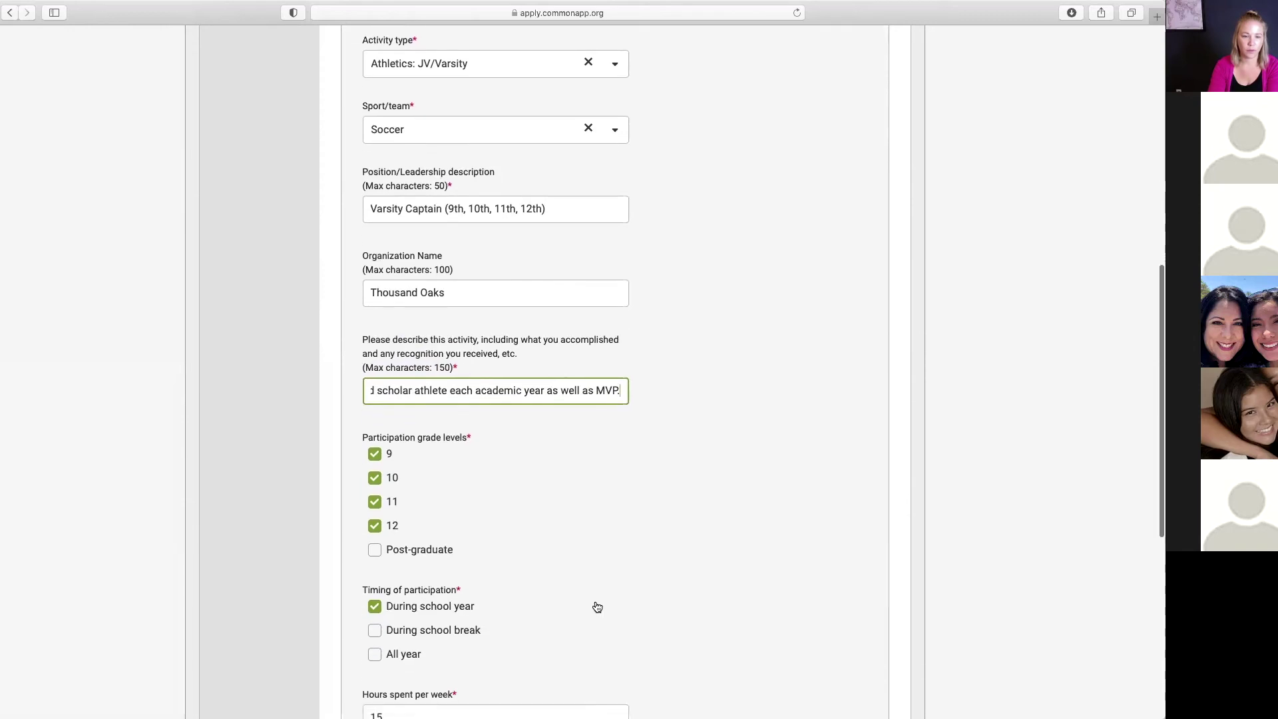
scroll(595, 604, down, 3)
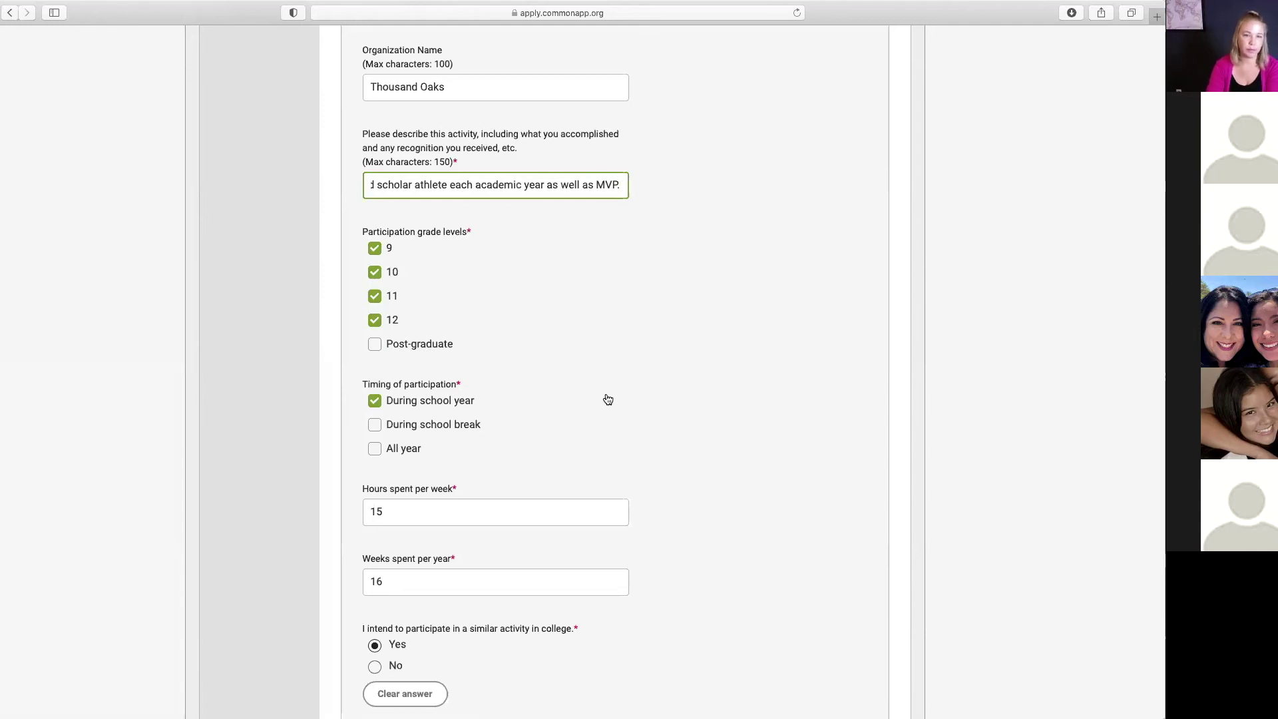
scroll(607, 399, down, 2)
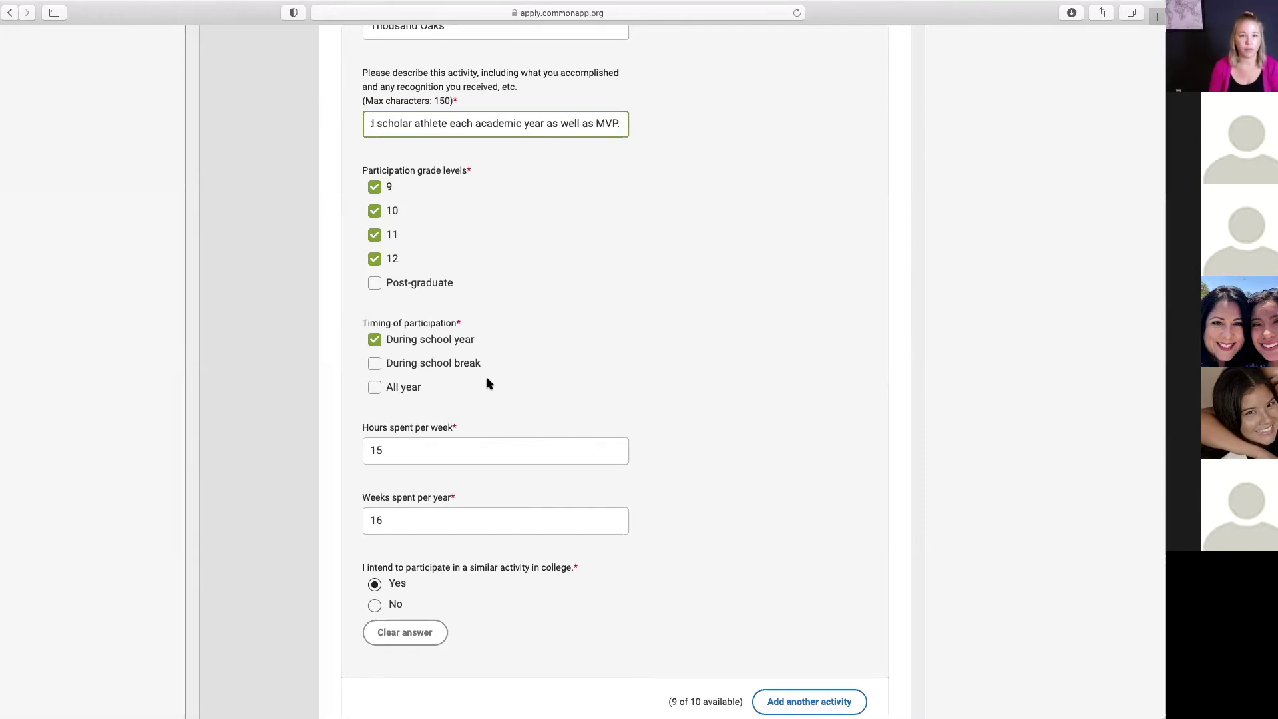
scroll(489, 383, up, 6)
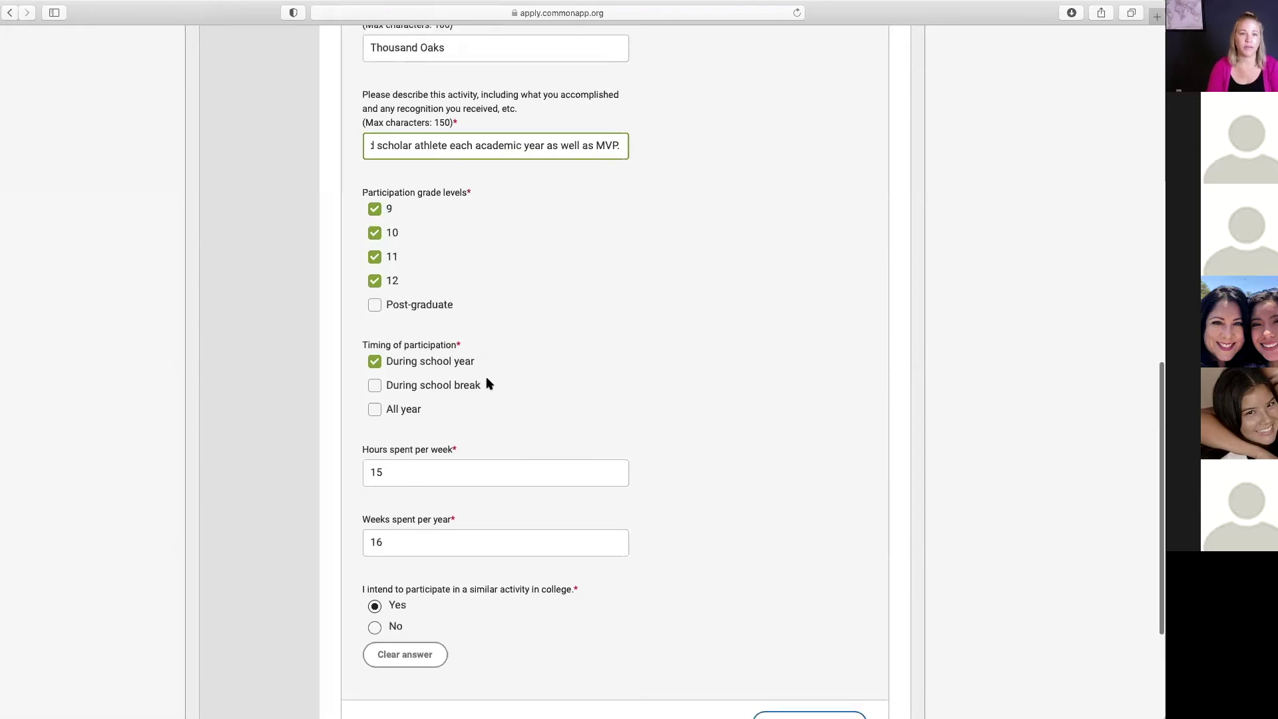
click(615, 204)
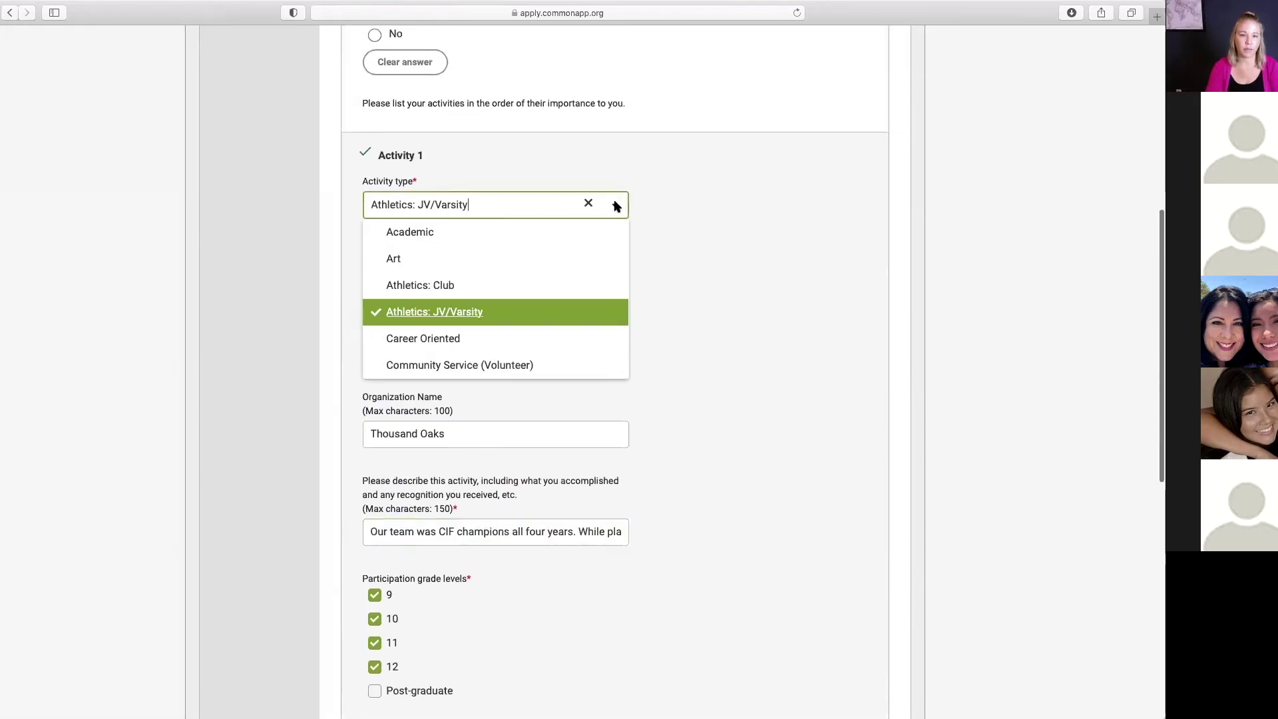
scroll(479, 346, down, 1)
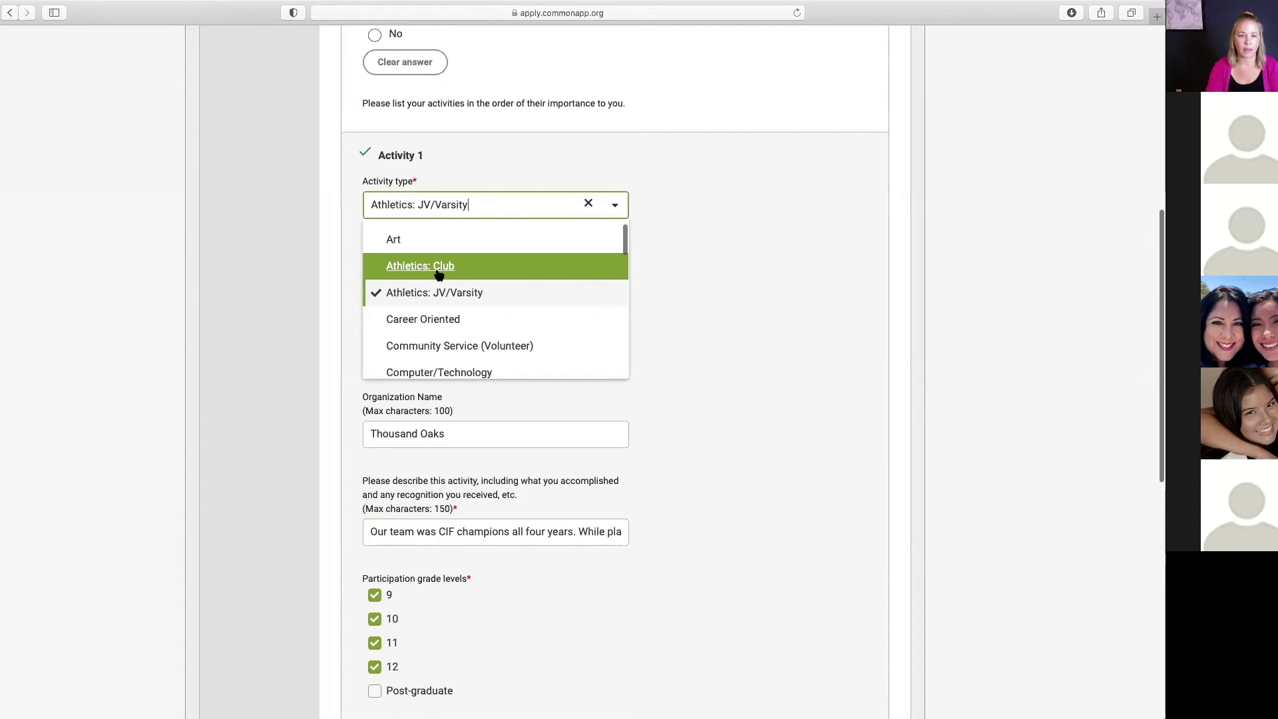
scroll(479, 314, down, 3)
scroll(480, 313, up, 2)
scroll(481, 315, down, 5)
scroll(481, 315, down, 8)
scroll(481, 315, down, 6)
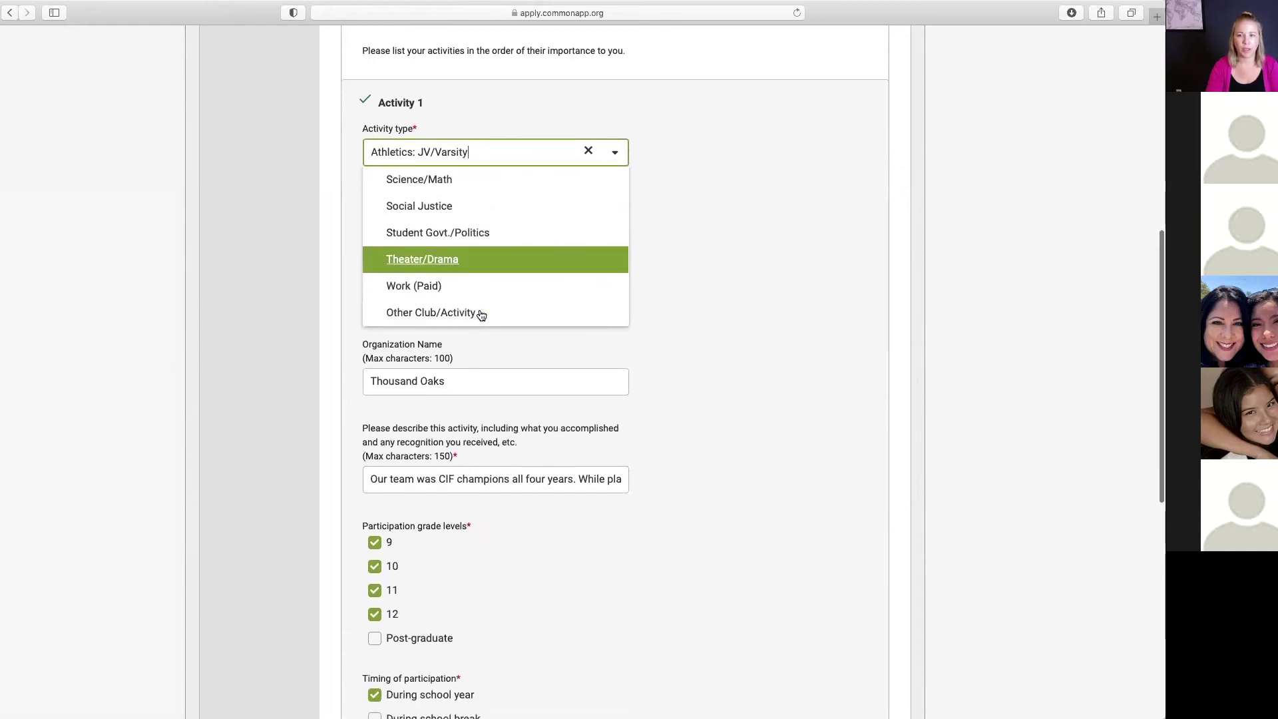
click(671, 273)
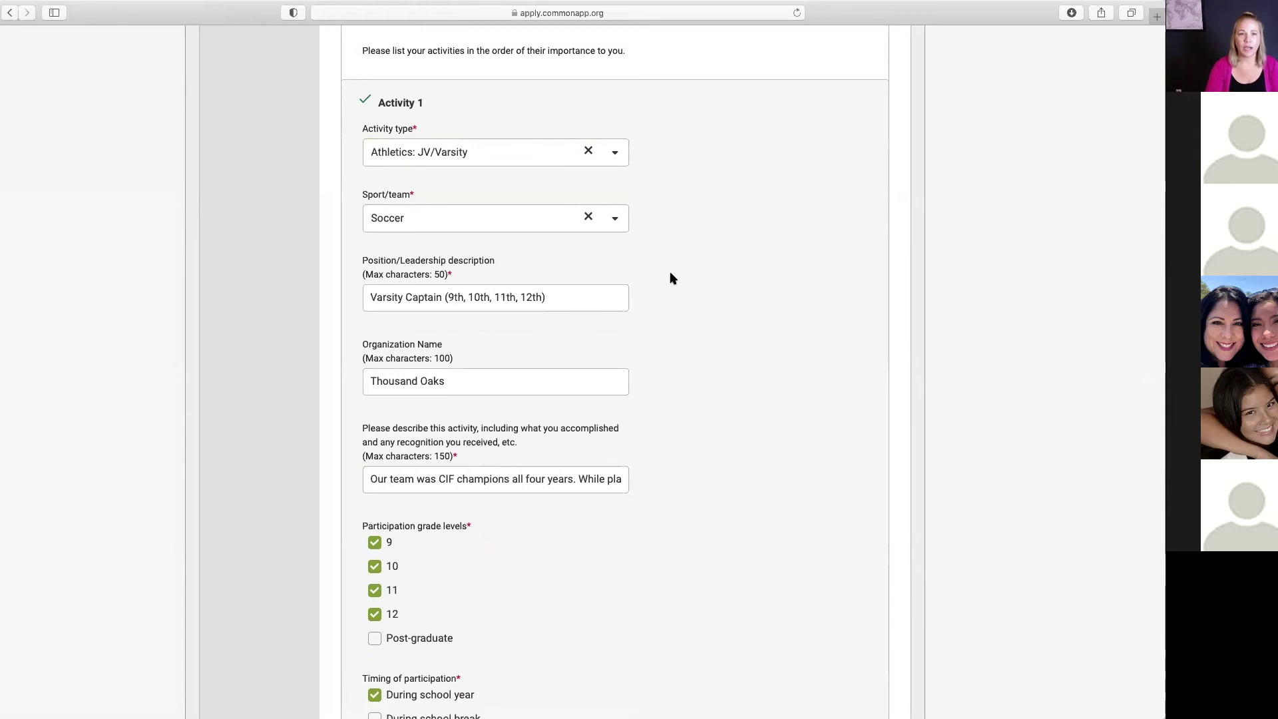
scroll(671, 274, up, 2)
scroll(670, 270, up, 1)
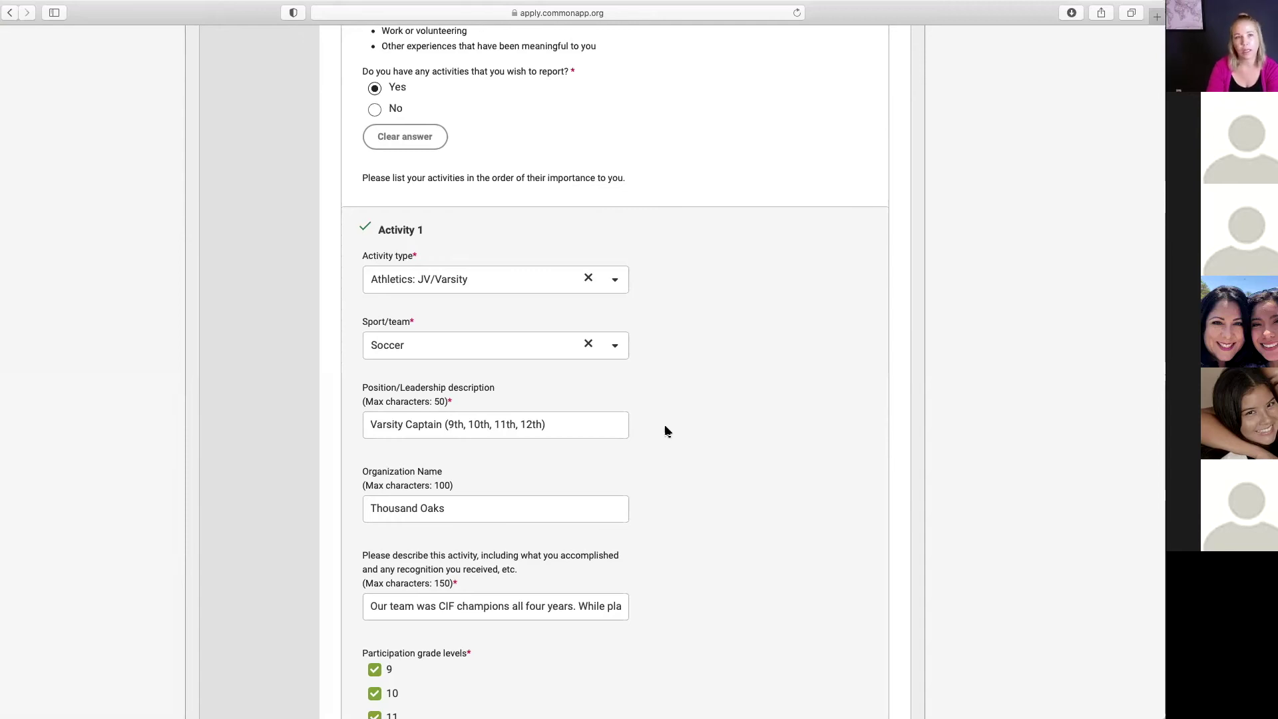
scroll(665, 431, down, 10)
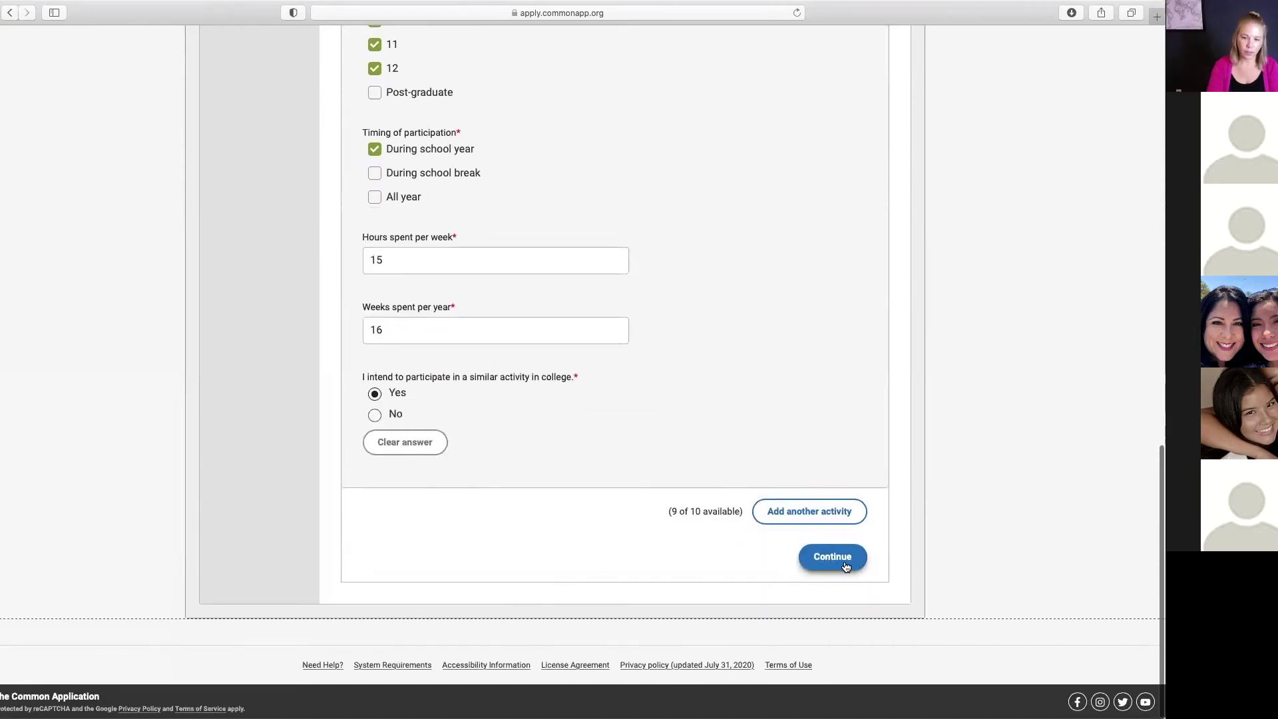
Step: Save Activities, read the Writing essay prompts, and complete the Personal Essay step
click(837, 561)
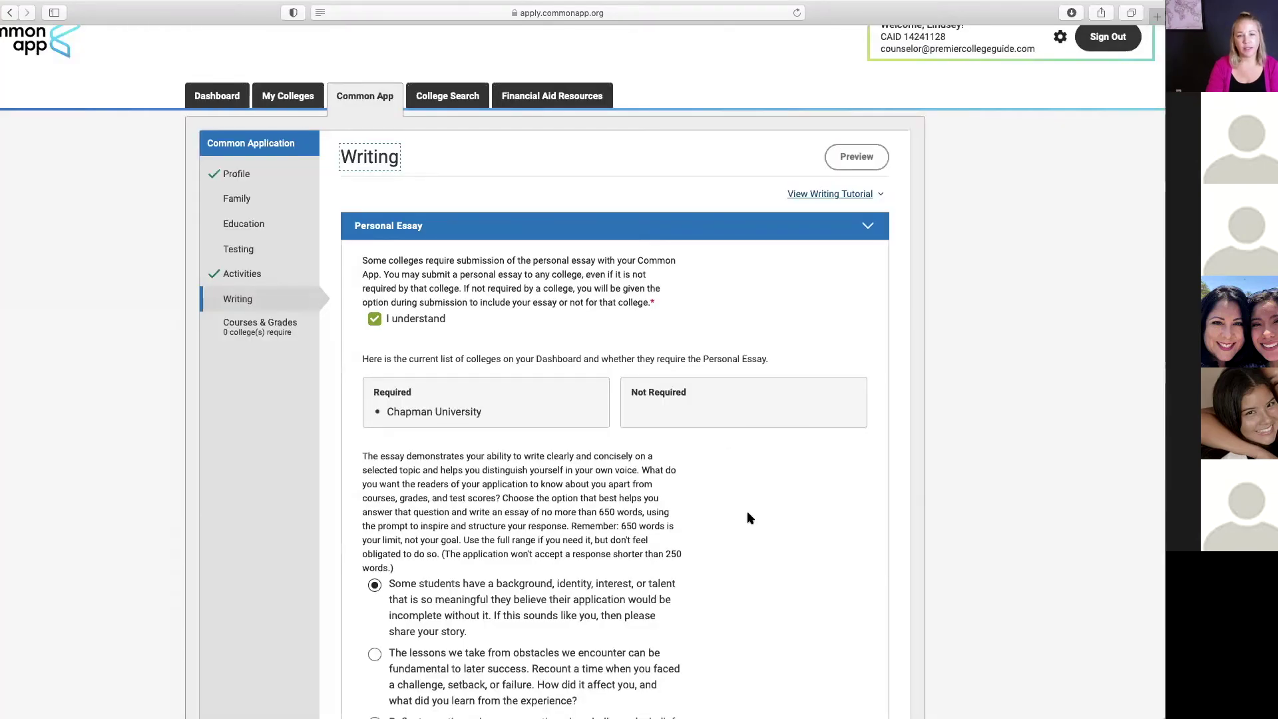
scroll(747, 513, down, 5)
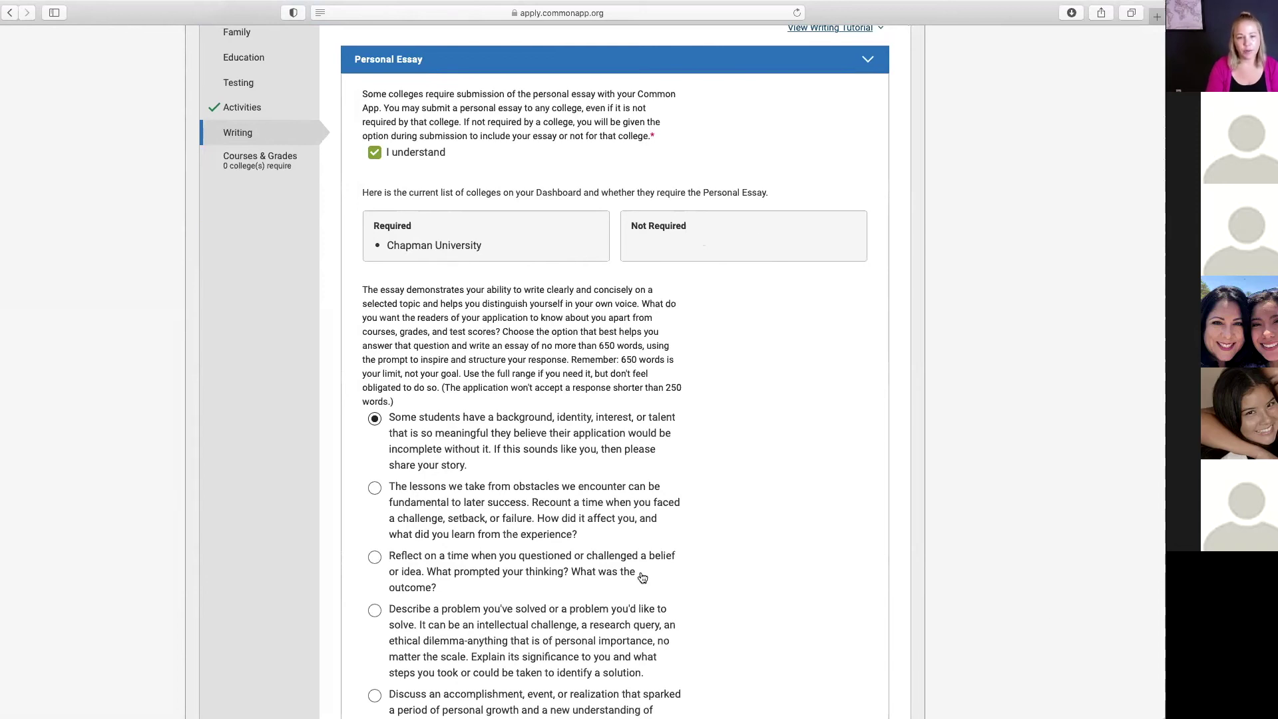
scroll(642, 577, down, 5)
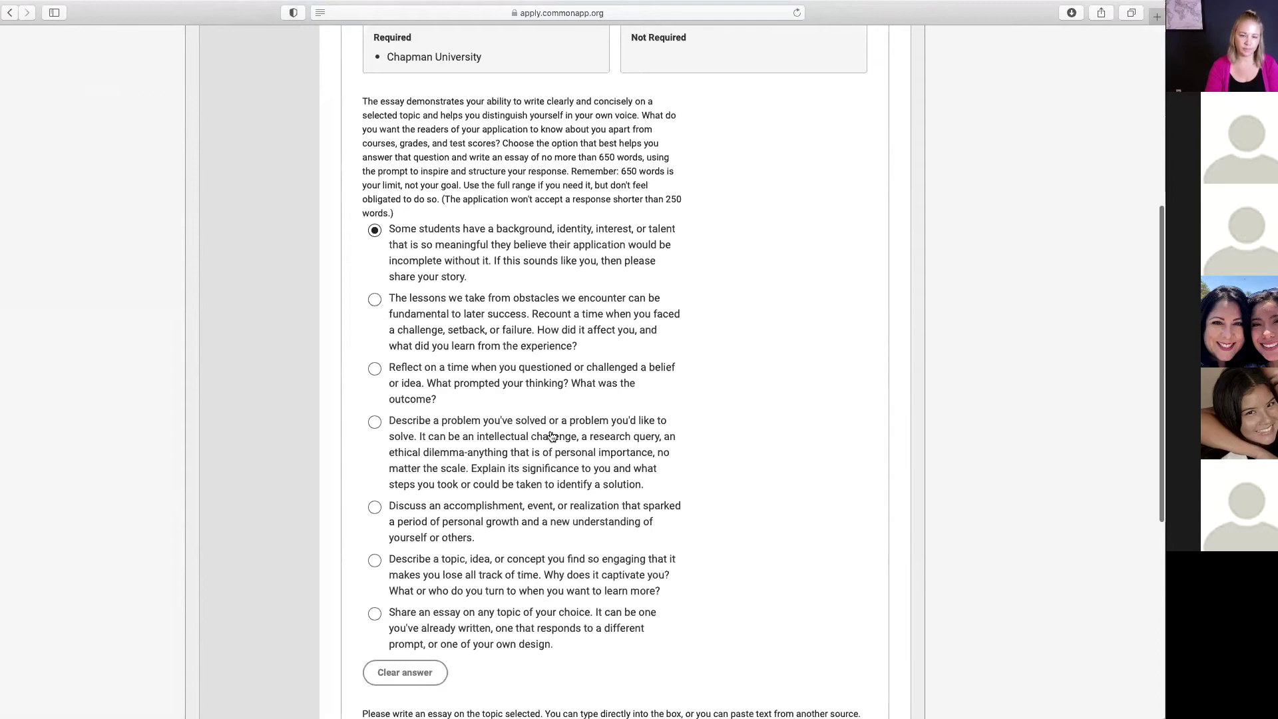
scroll(552, 436, down, 8)
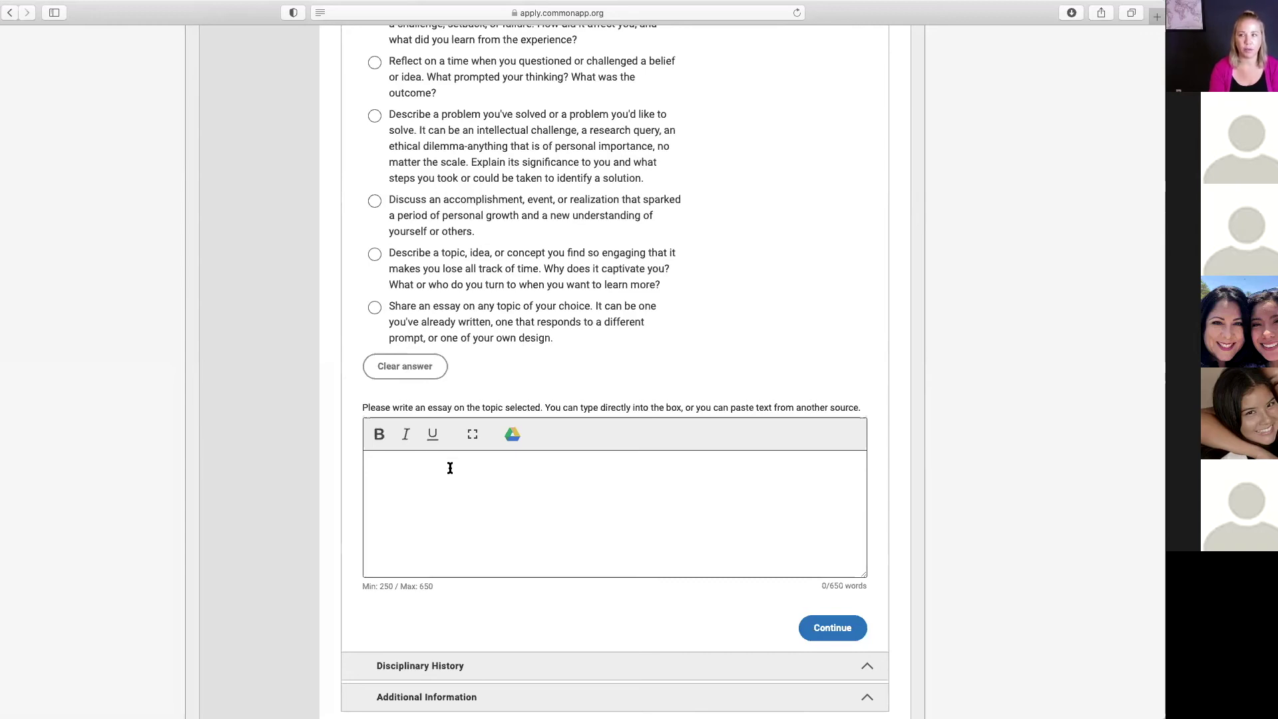
click(829, 626)
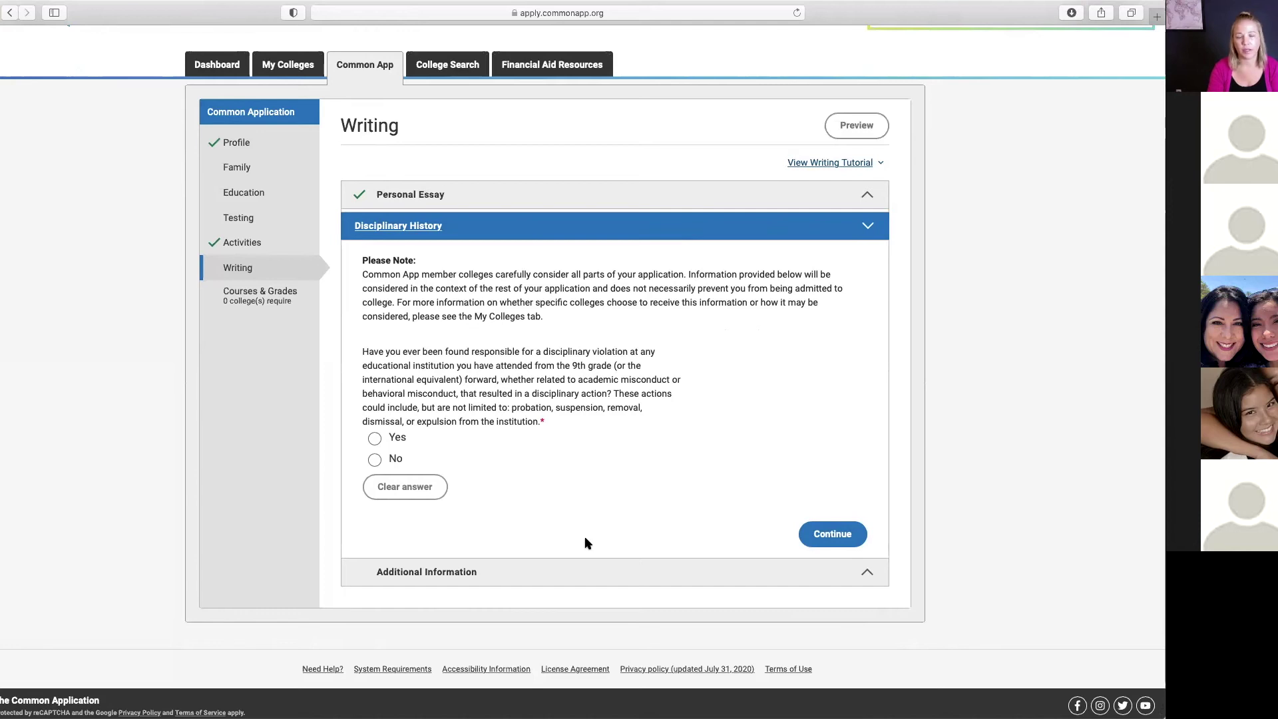
Step: Answer No to the disciplinary violation question and save Disciplinary History
click(375, 460)
click(376, 460)
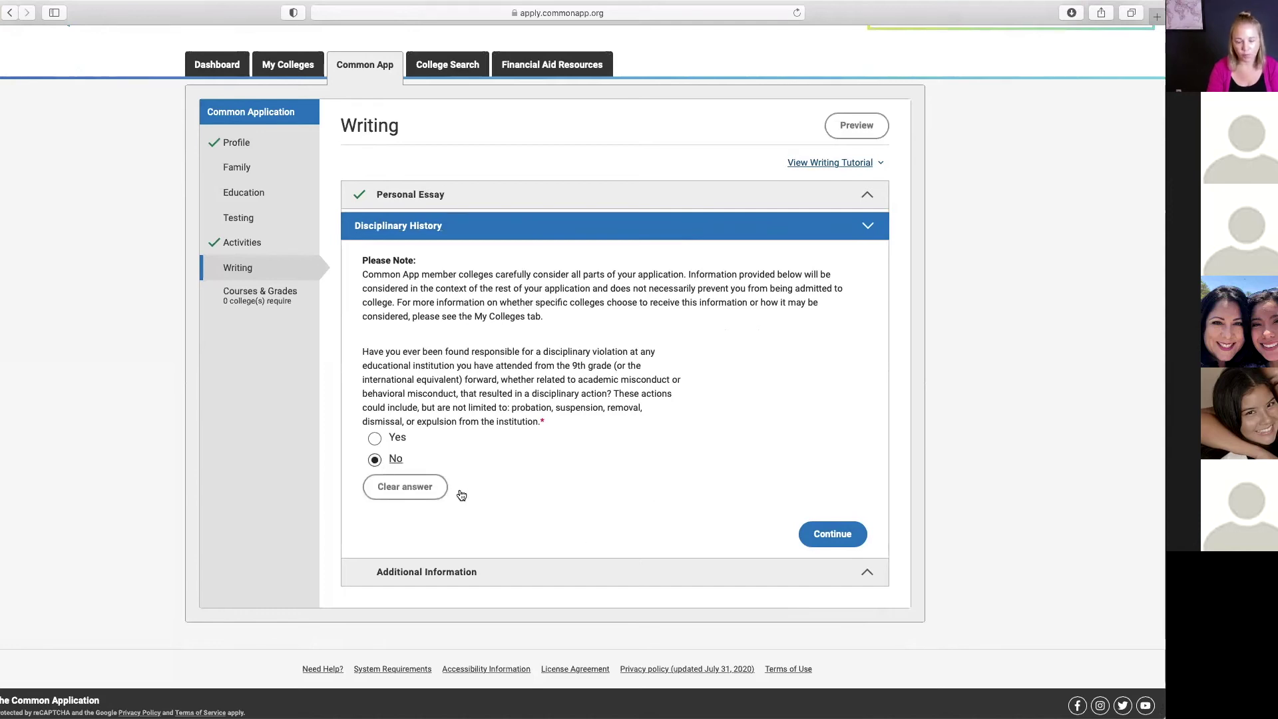
click(832, 533)
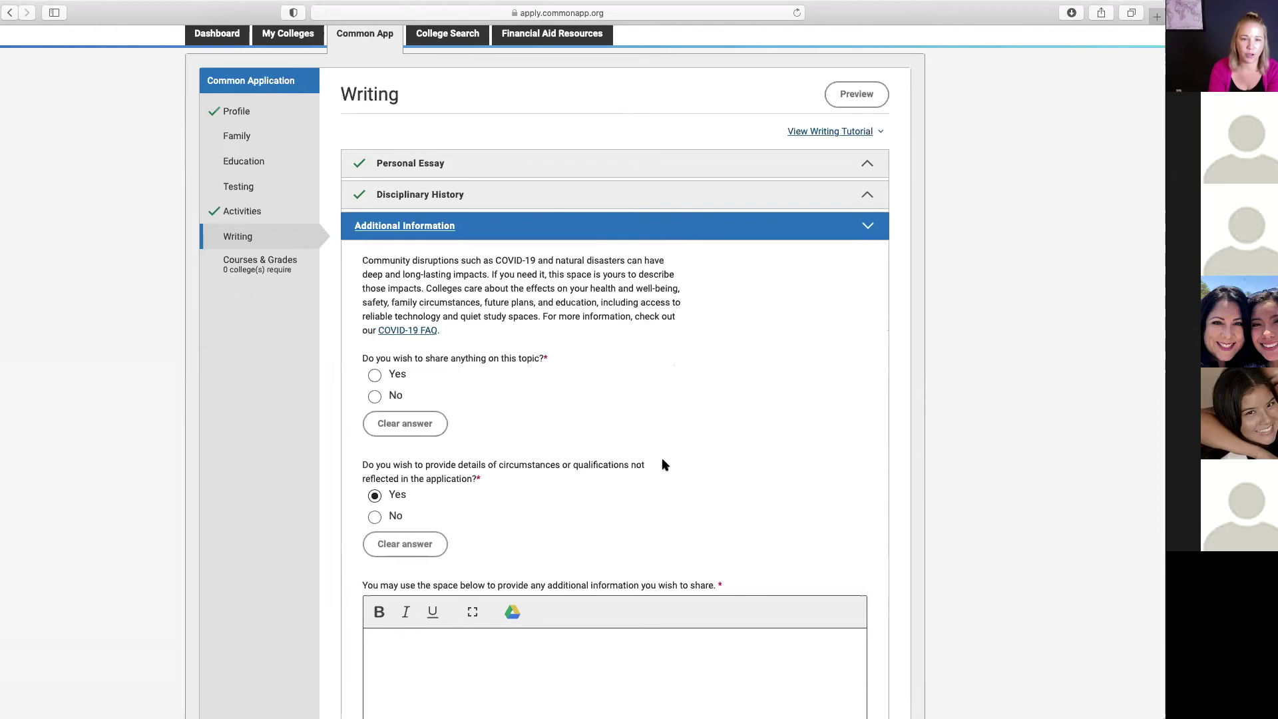
Step: Read the COVID-19 FAQ article in a new tab, then return to Additional Information
click(408, 332)
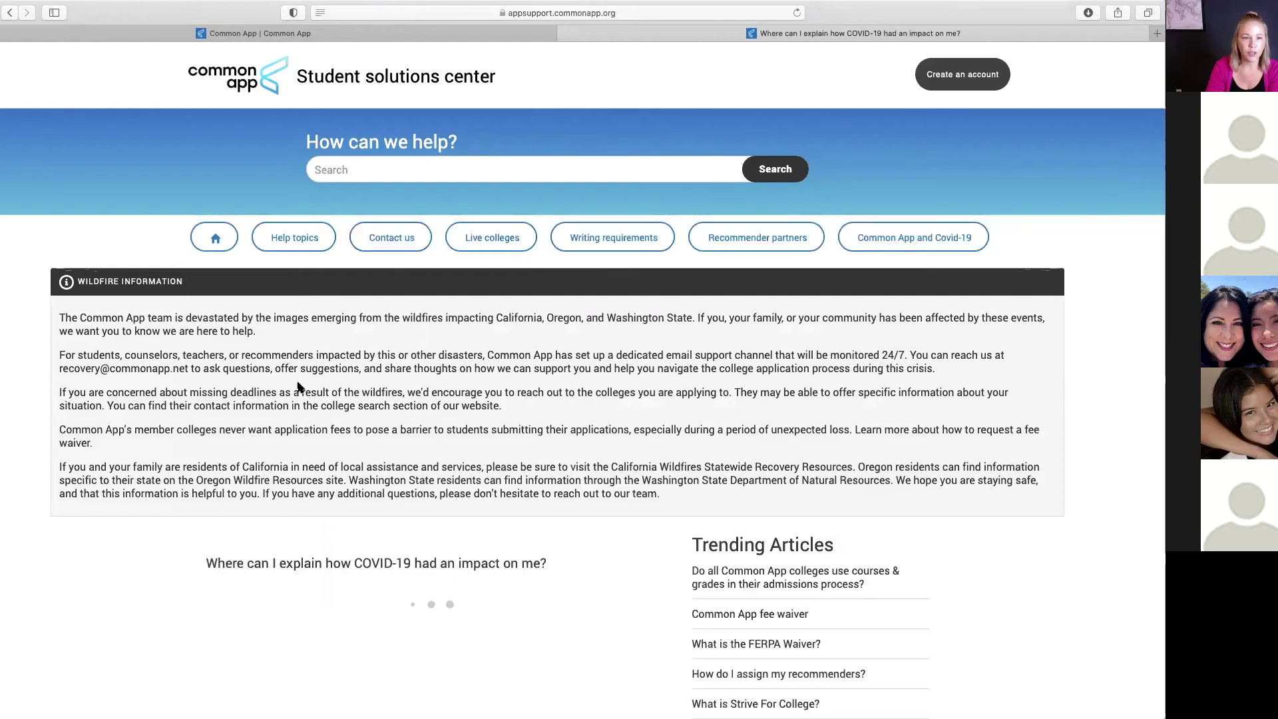
scroll(413, 458, down, 4)
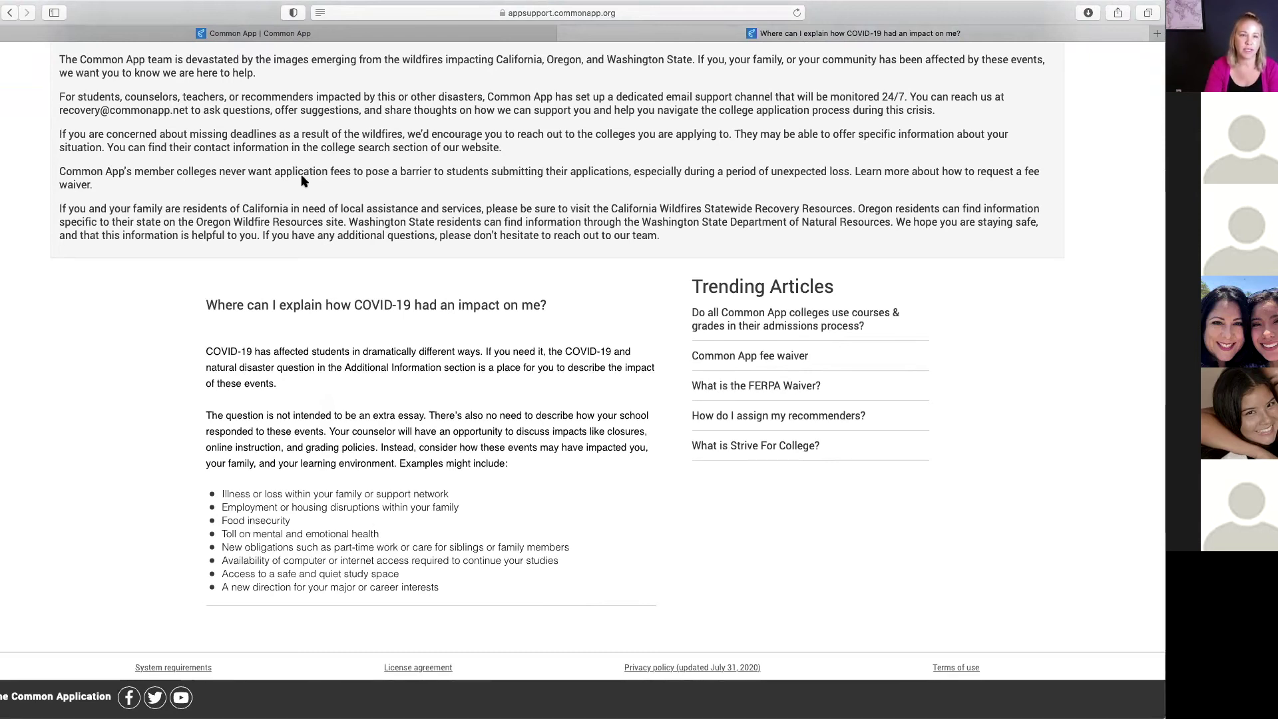
click(280, 34)
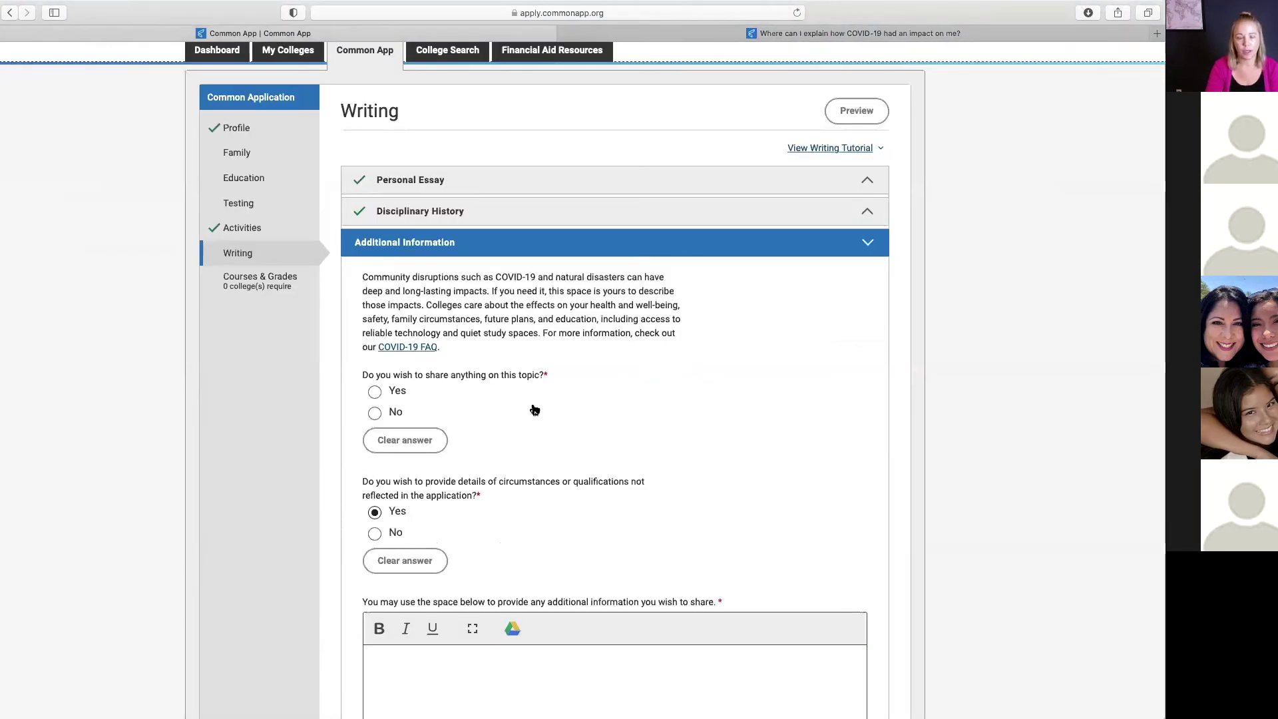
Step: Choose No for sharing COVID-19 impacts and save Additional Information
click(375, 414)
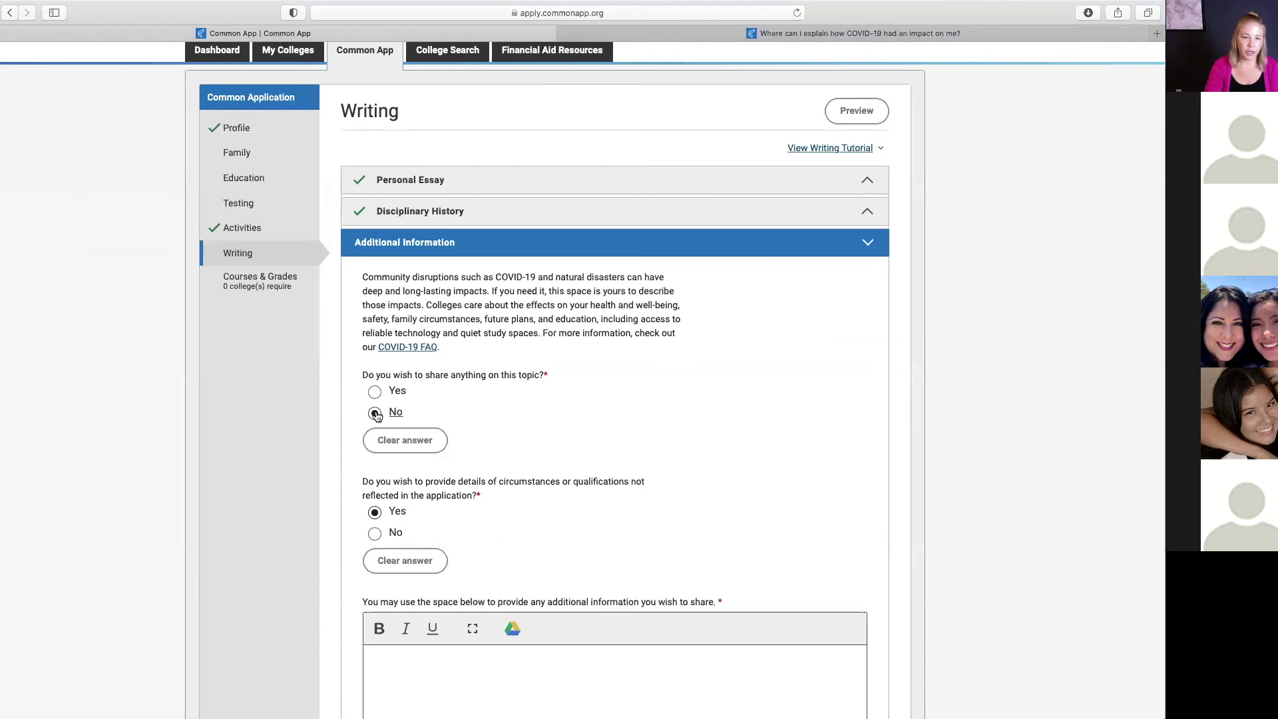
scroll(570, 441, down, 3)
scroll(571, 440, down, 1)
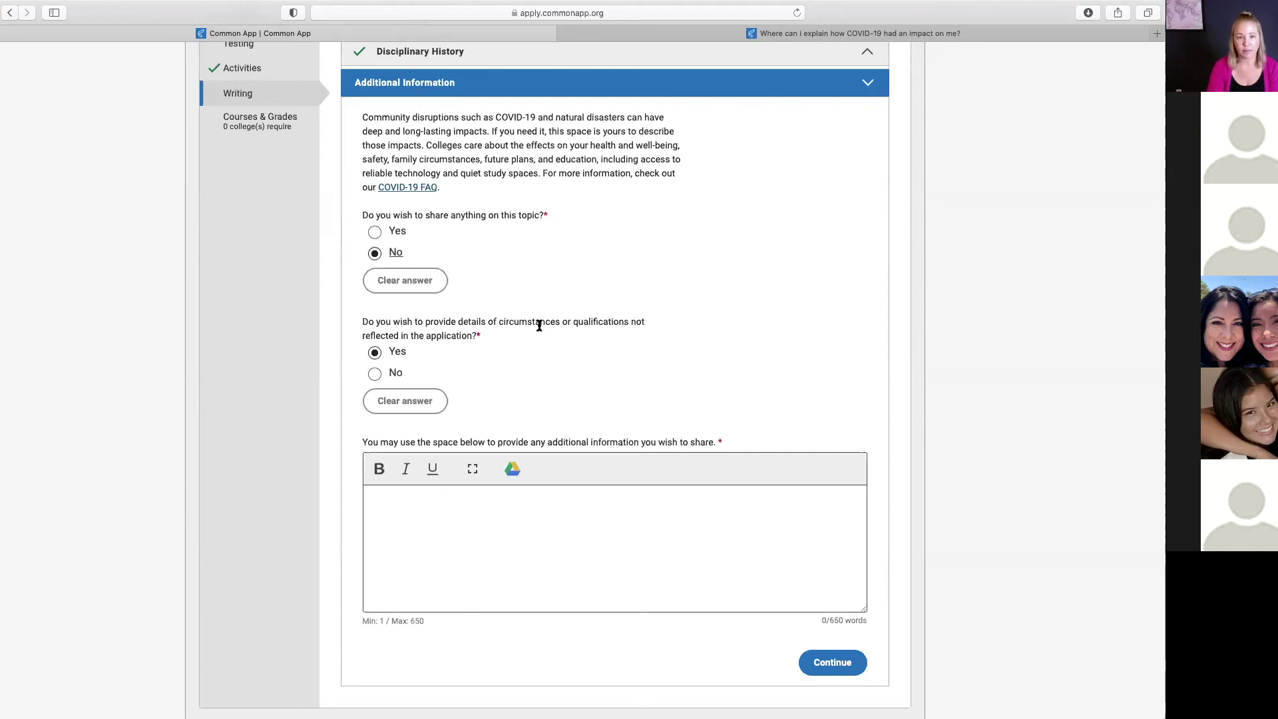
scroll(648, 616, down, 1)
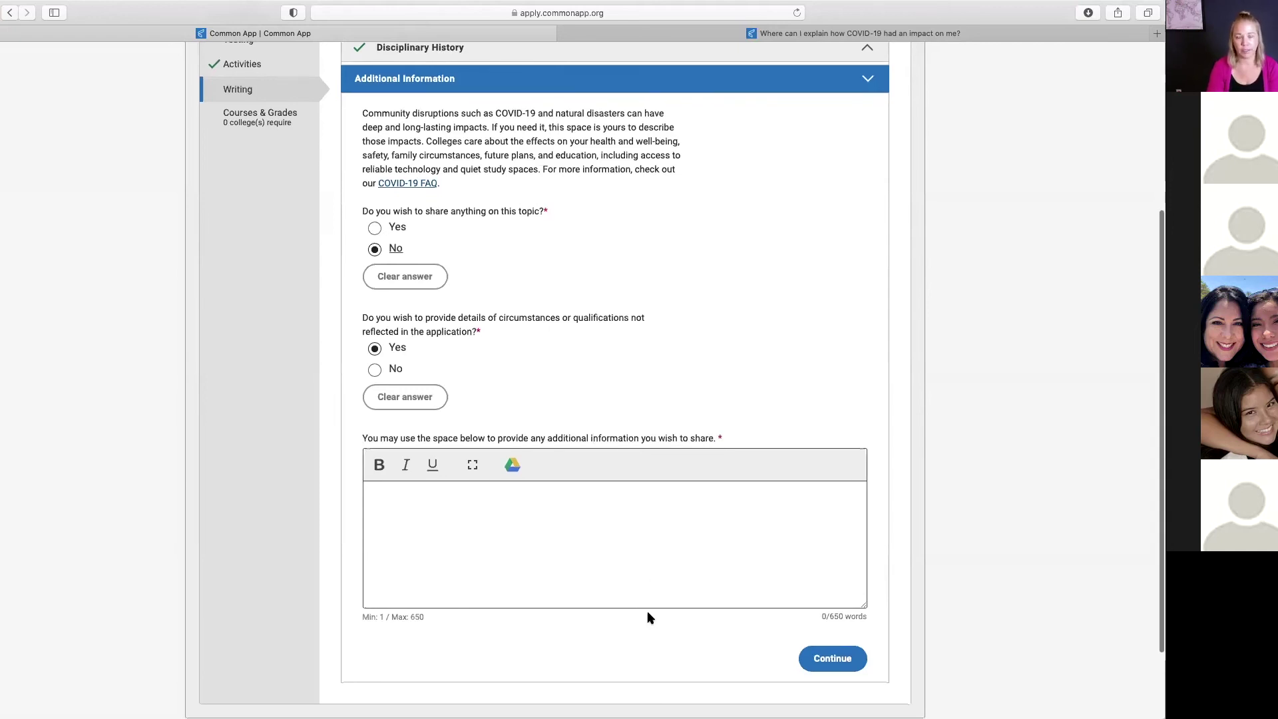
click(832, 659)
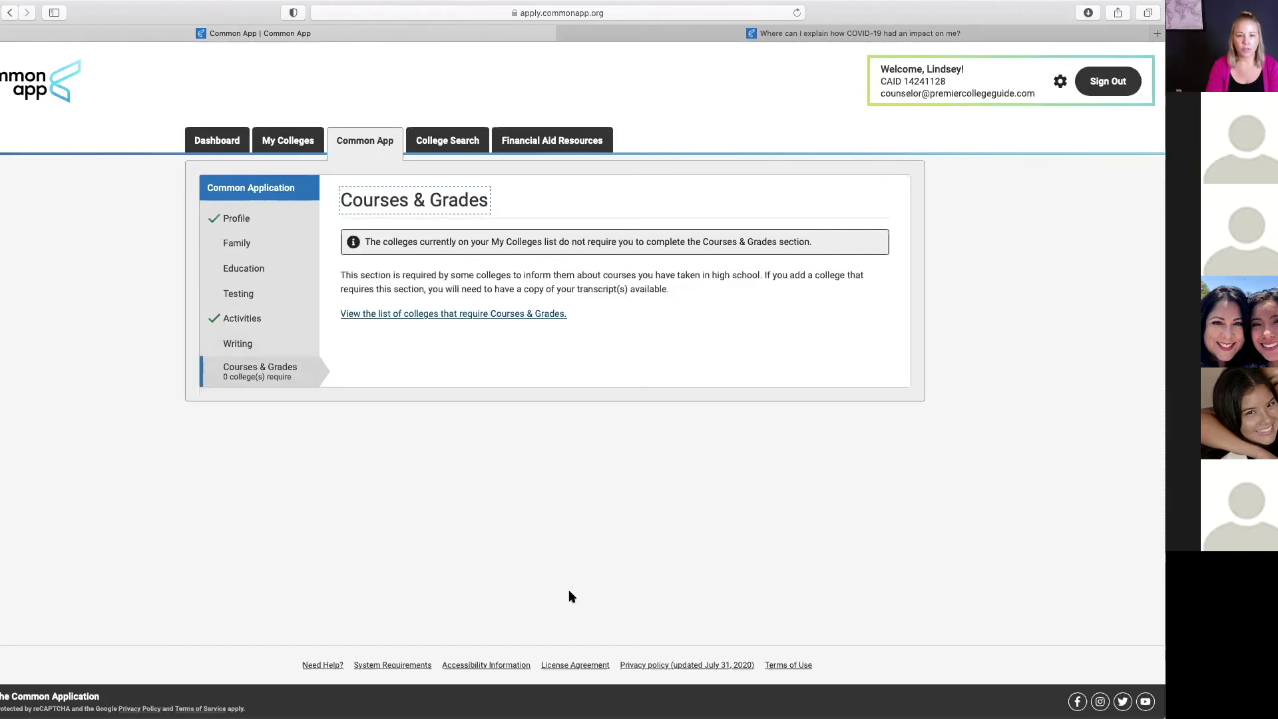
Step: Search 'southern california' and add University of Southern California to My Colleges
click(201, 141)
click(436, 145)
click(498, 261)
text(southern )
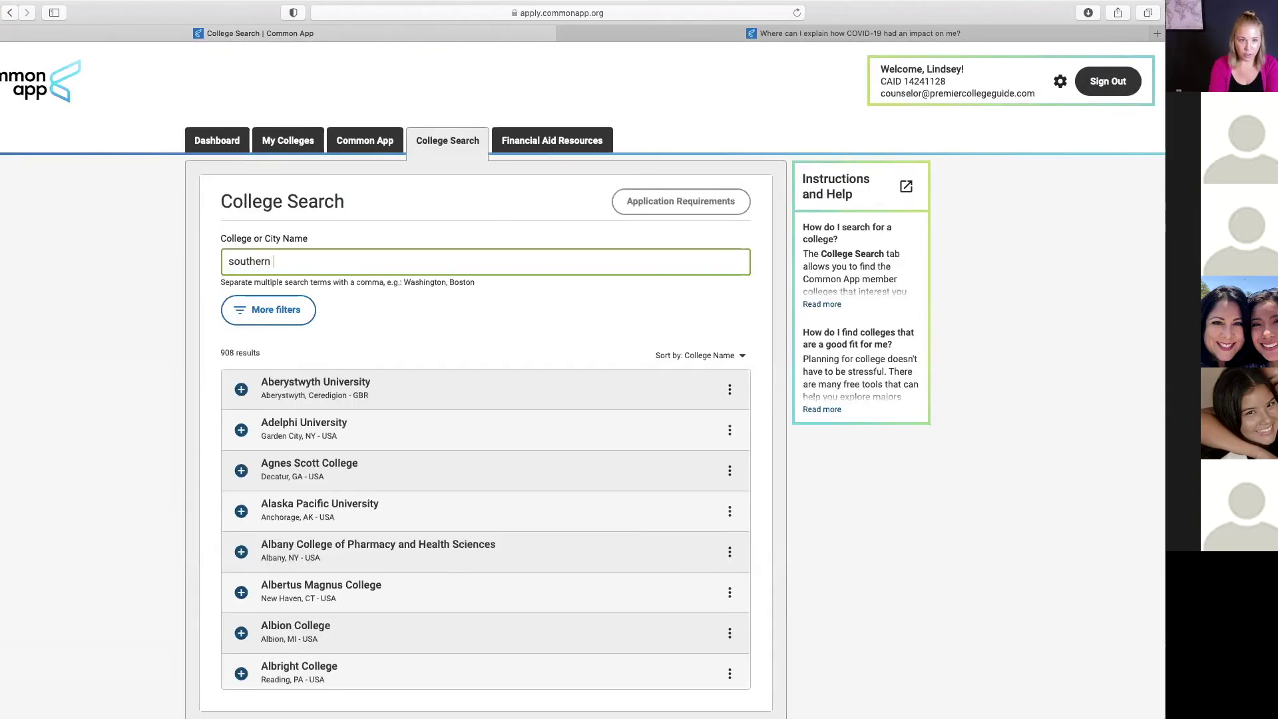
text(california)
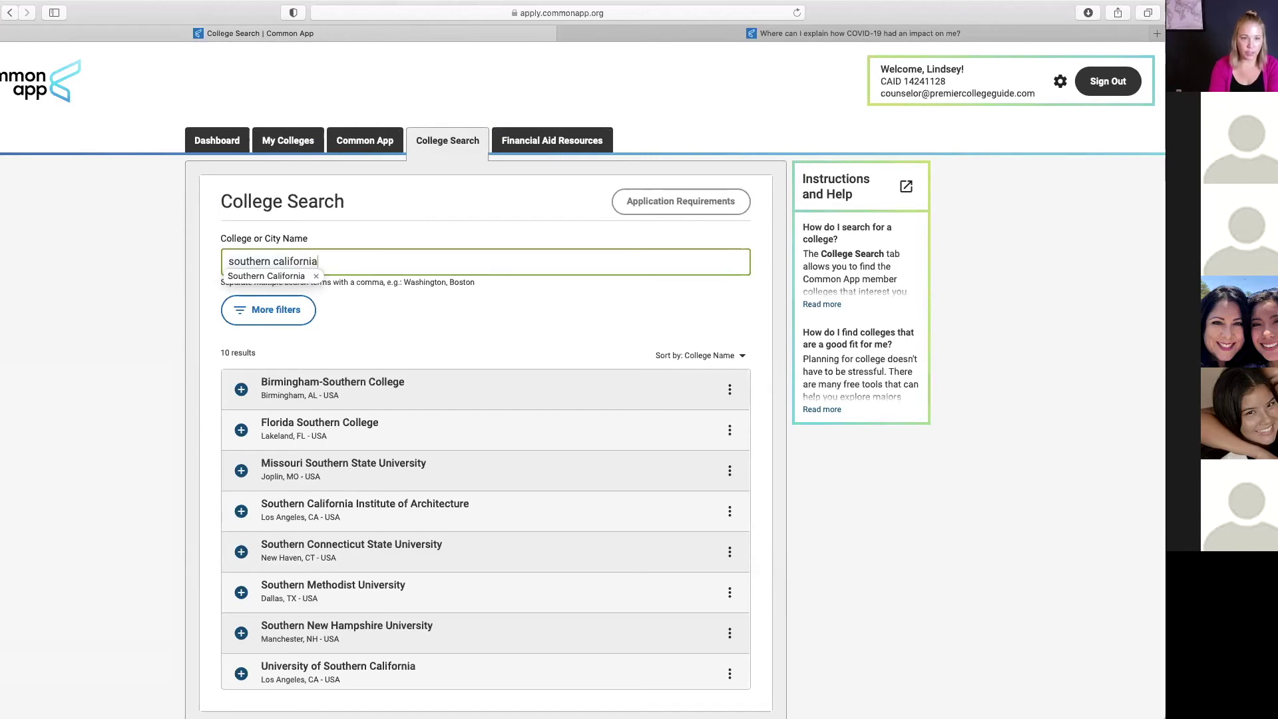
click(240, 430)
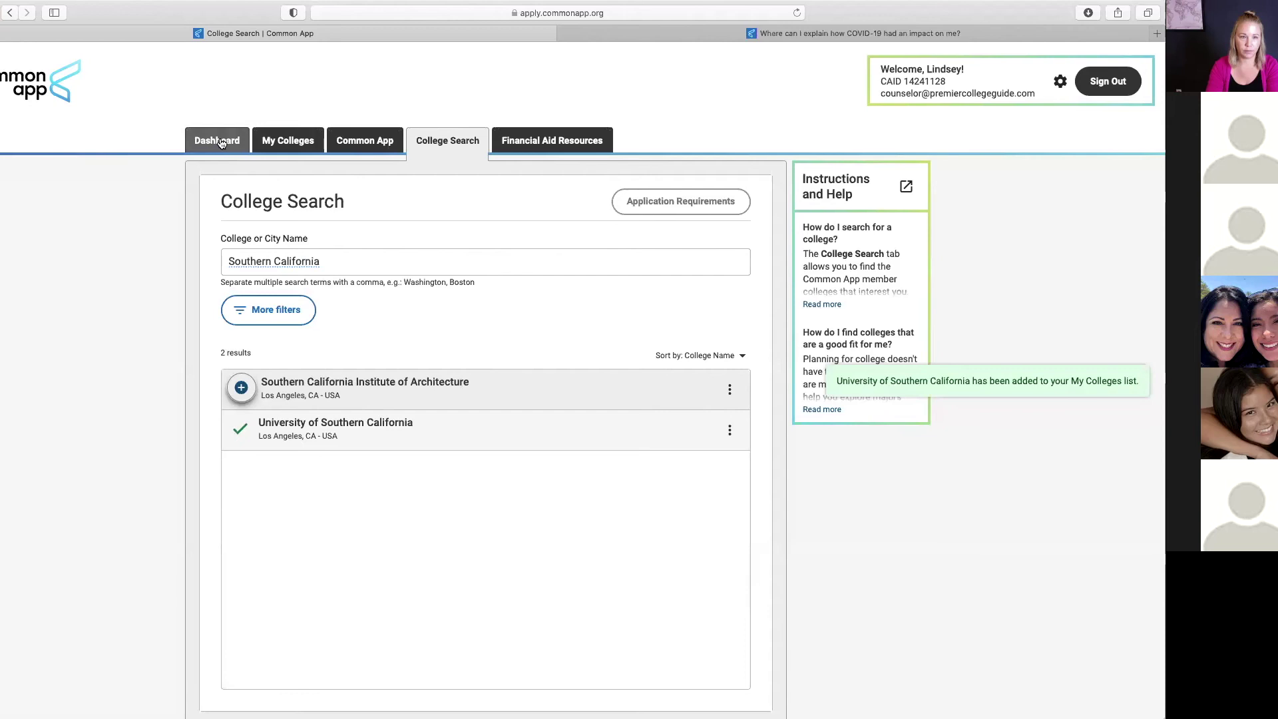
click(363, 140)
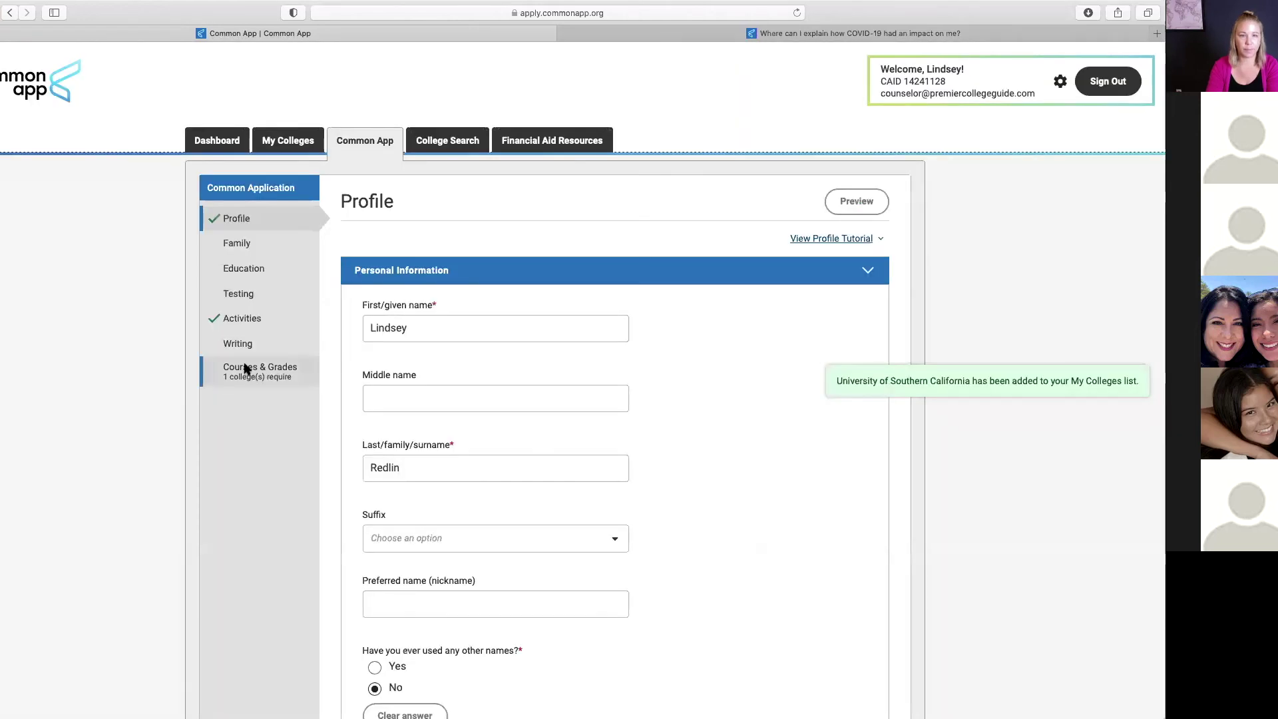
Step: Complete the Courses & Grades intro and uncheck the 9th grade all-courses-reported box
click(249, 372)
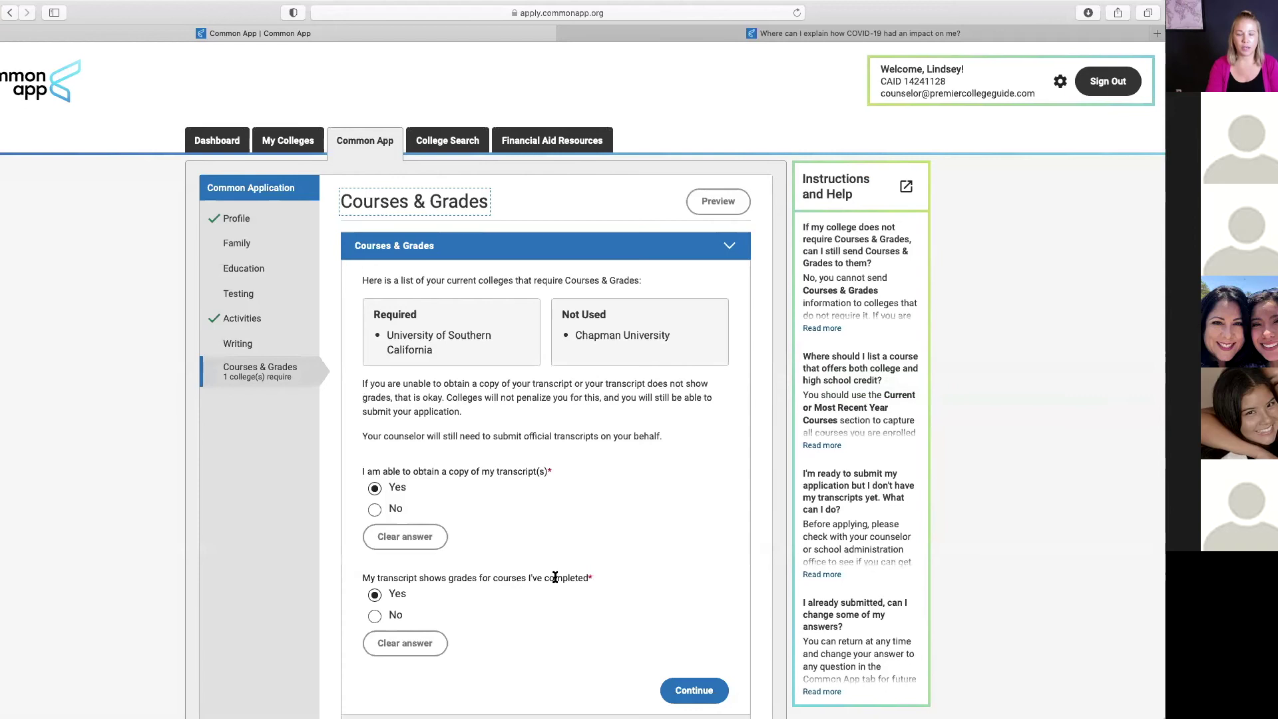
scroll(549, 560, down, 1)
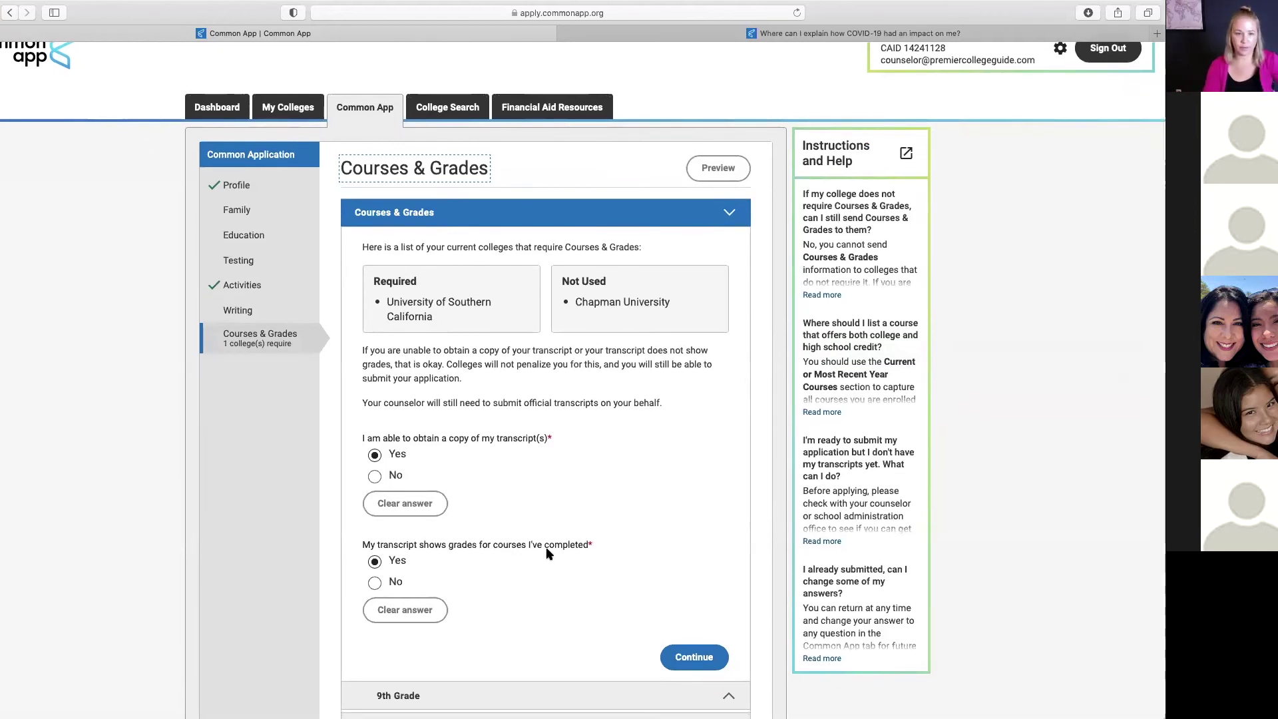
scroll(513, 693, down, 2)
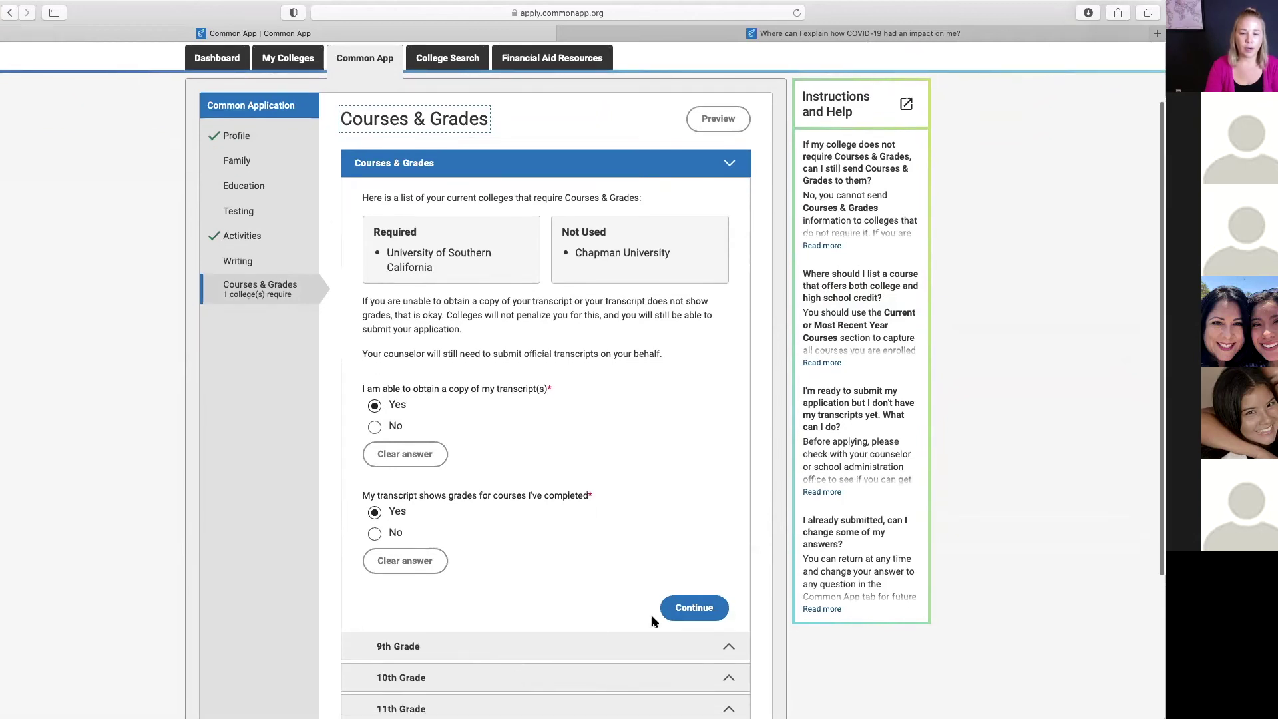
click(683, 614)
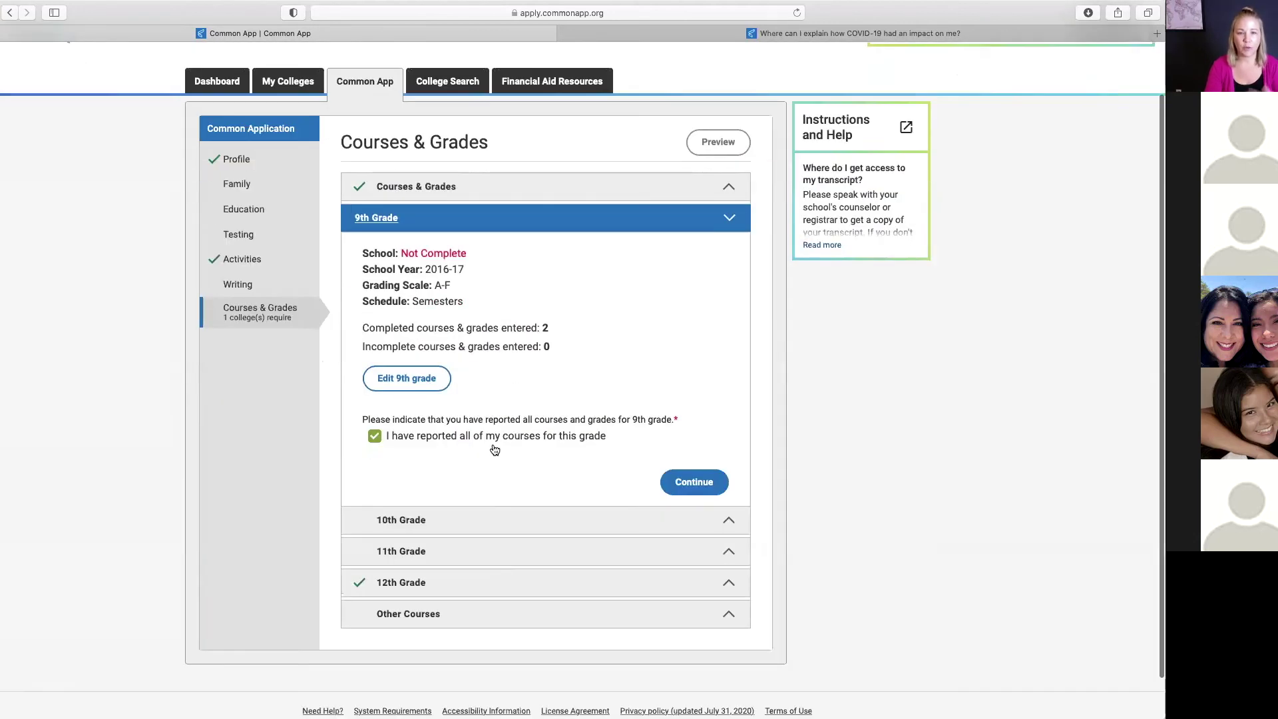
click(375, 437)
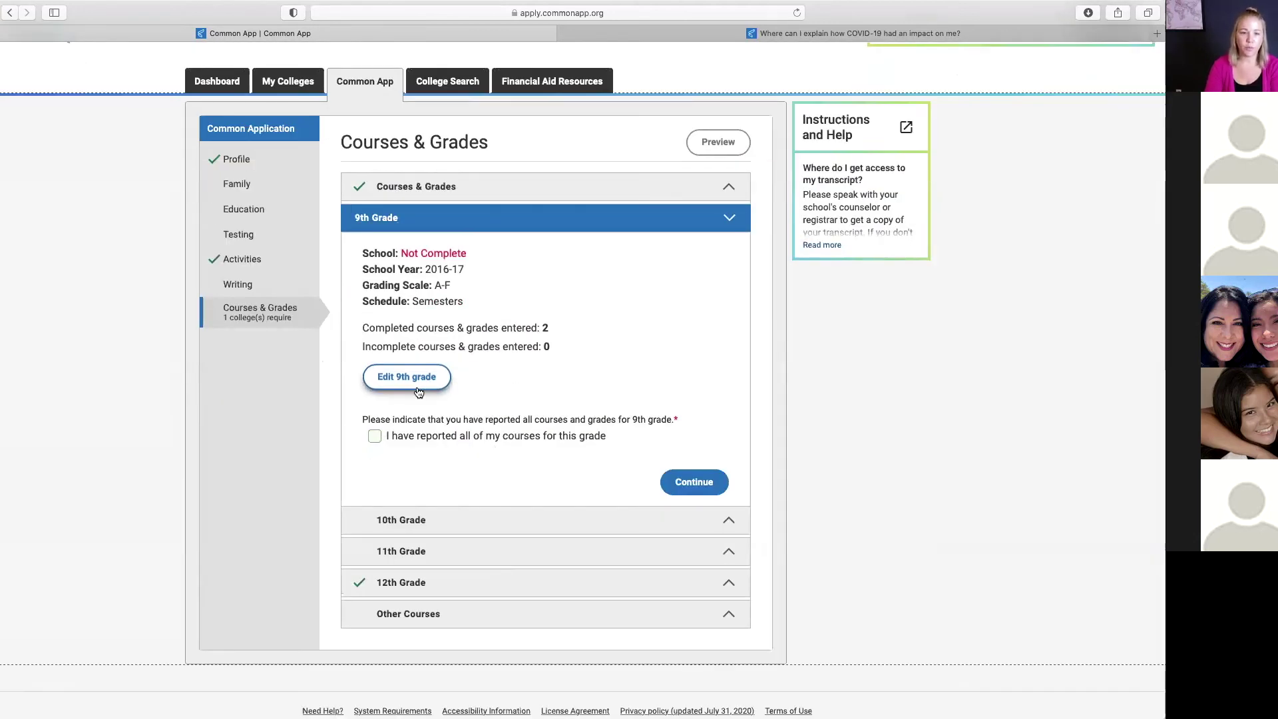
Step: Set the 9th grade school to Thousand Oaks High School, year 2017-18, A-F grading
click(403, 385)
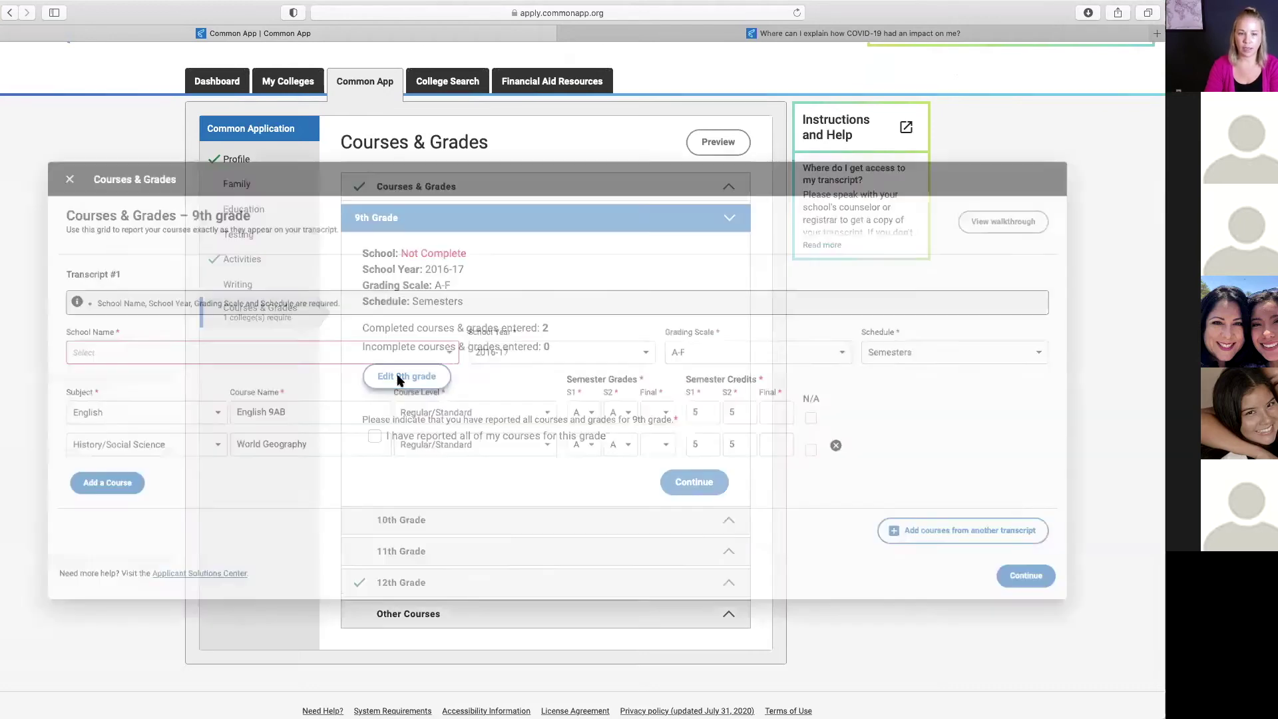
click(517, 346)
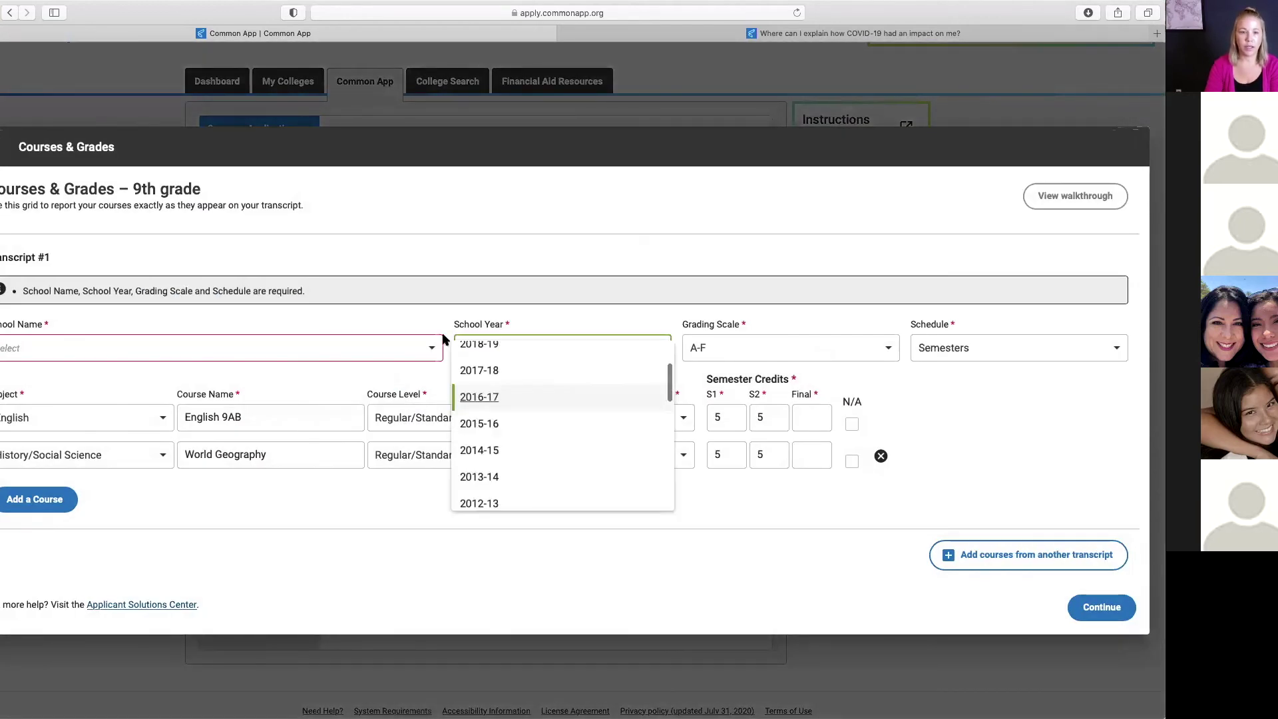
click(297, 342)
click(222, 345)
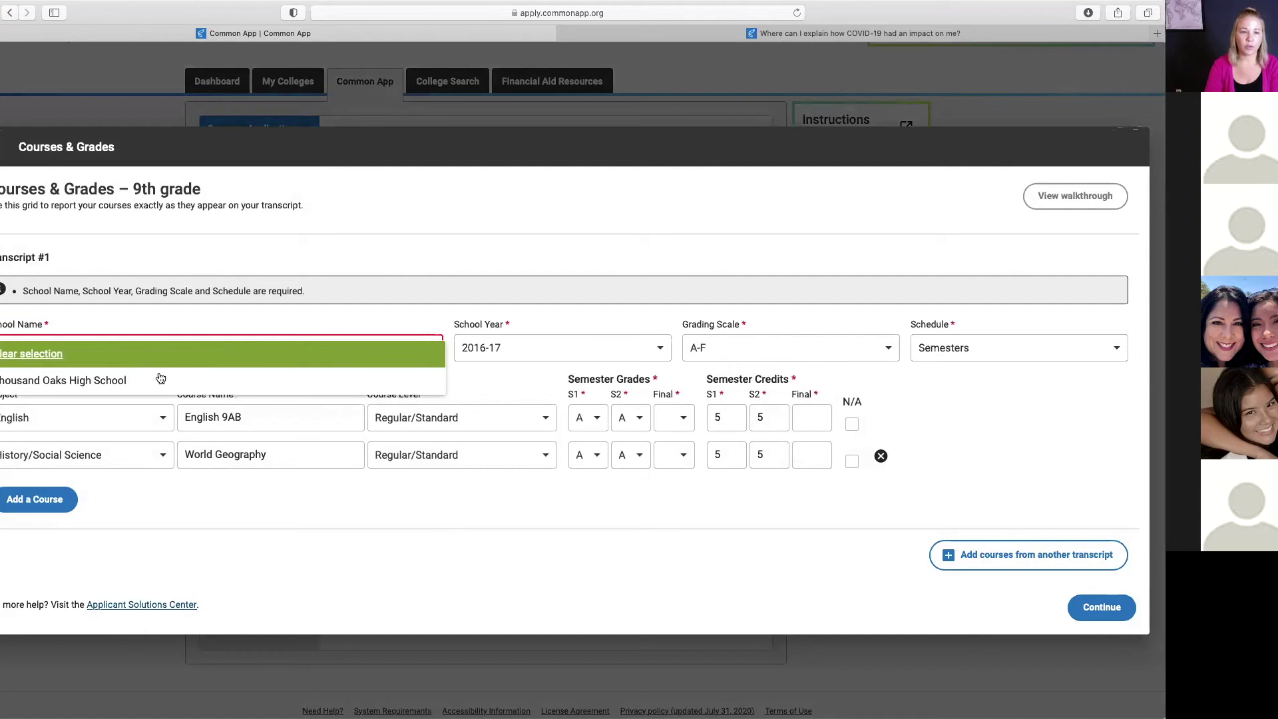
click(116, 381)
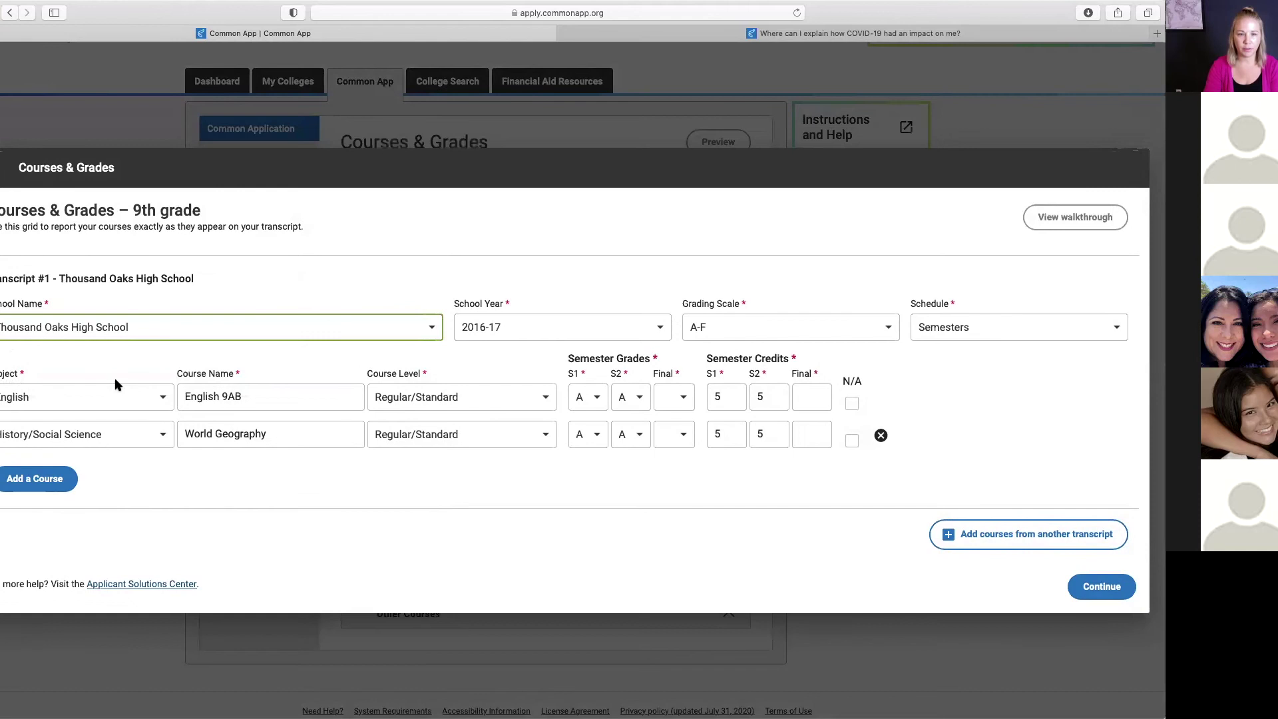
click(663, 330)
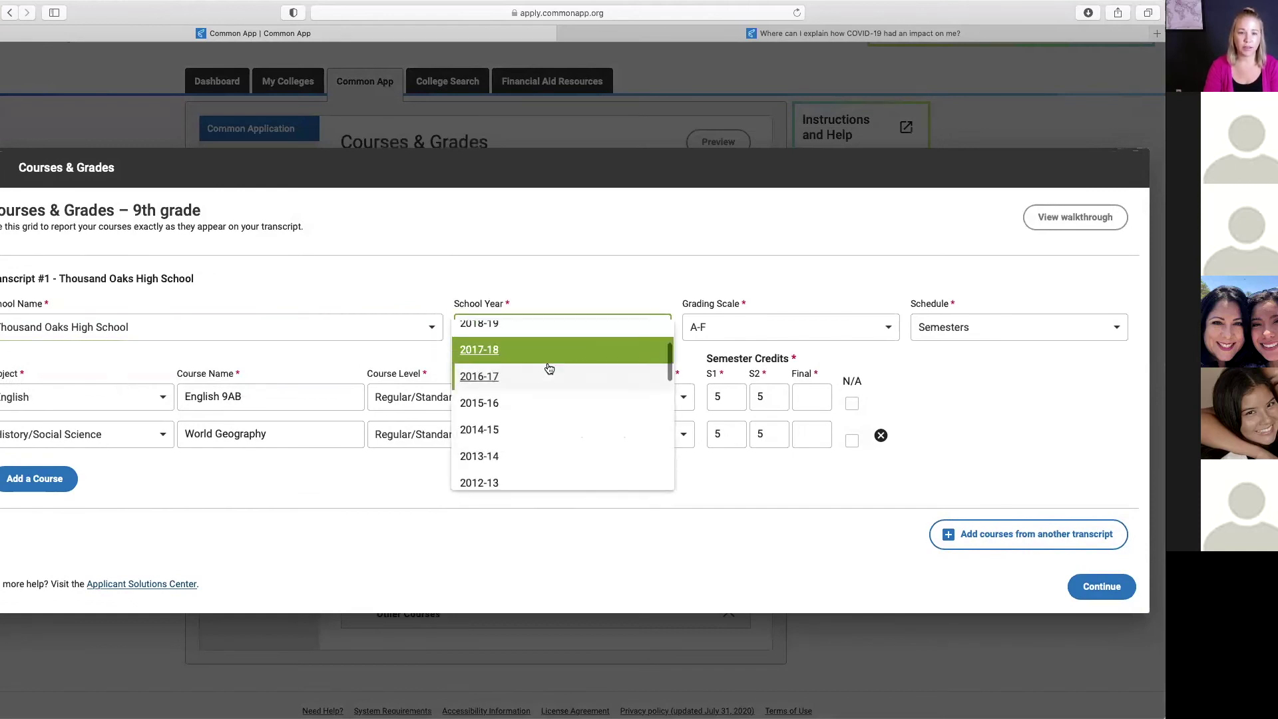
click(493, 351)
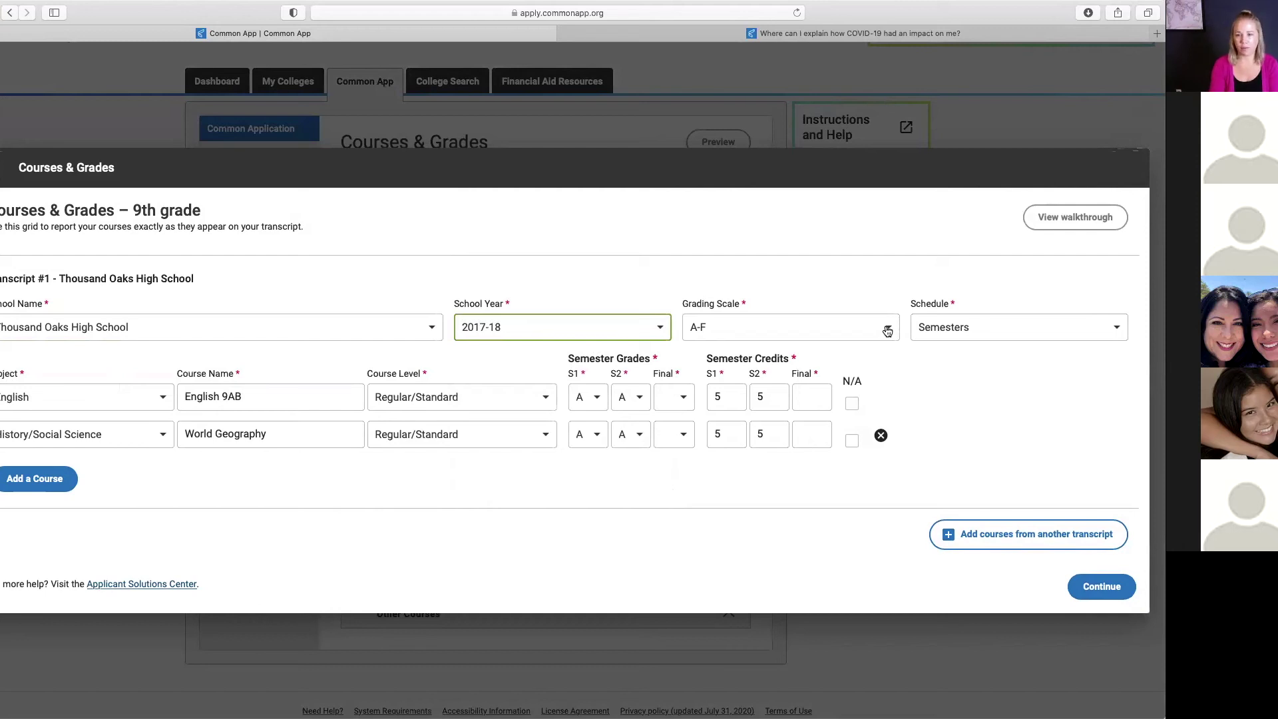
click(888, 331)
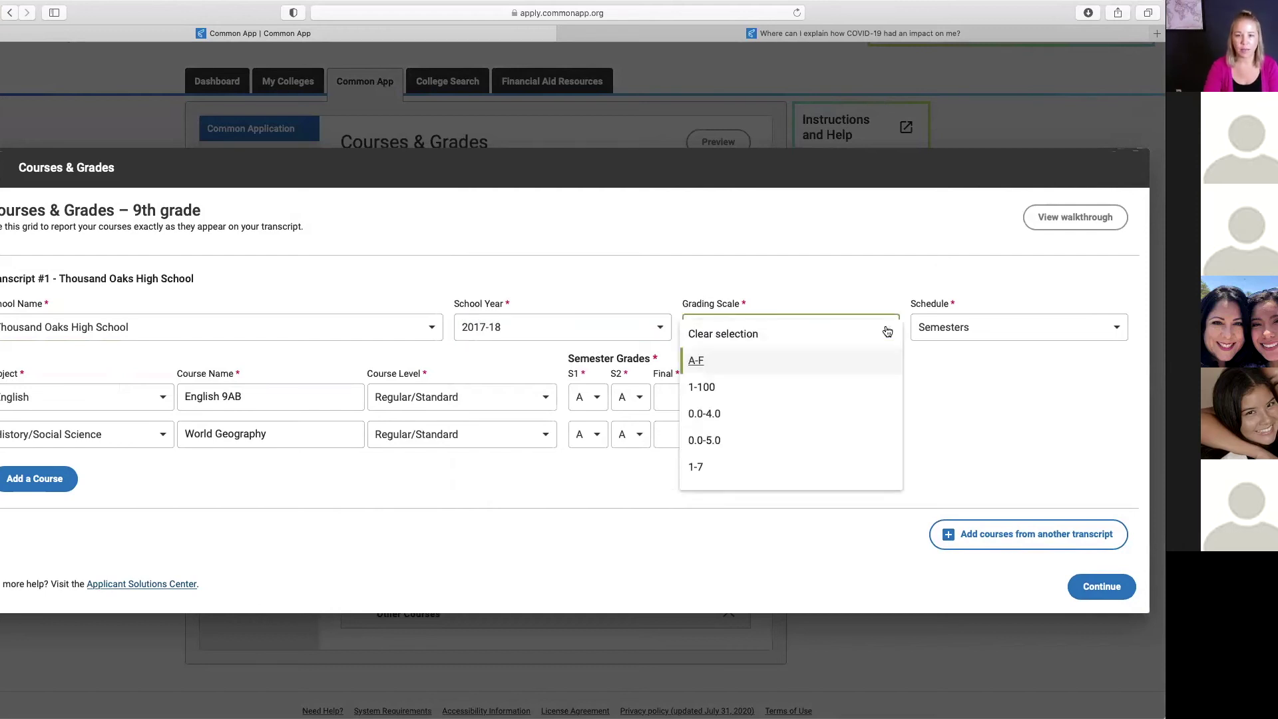
click(752, 365)
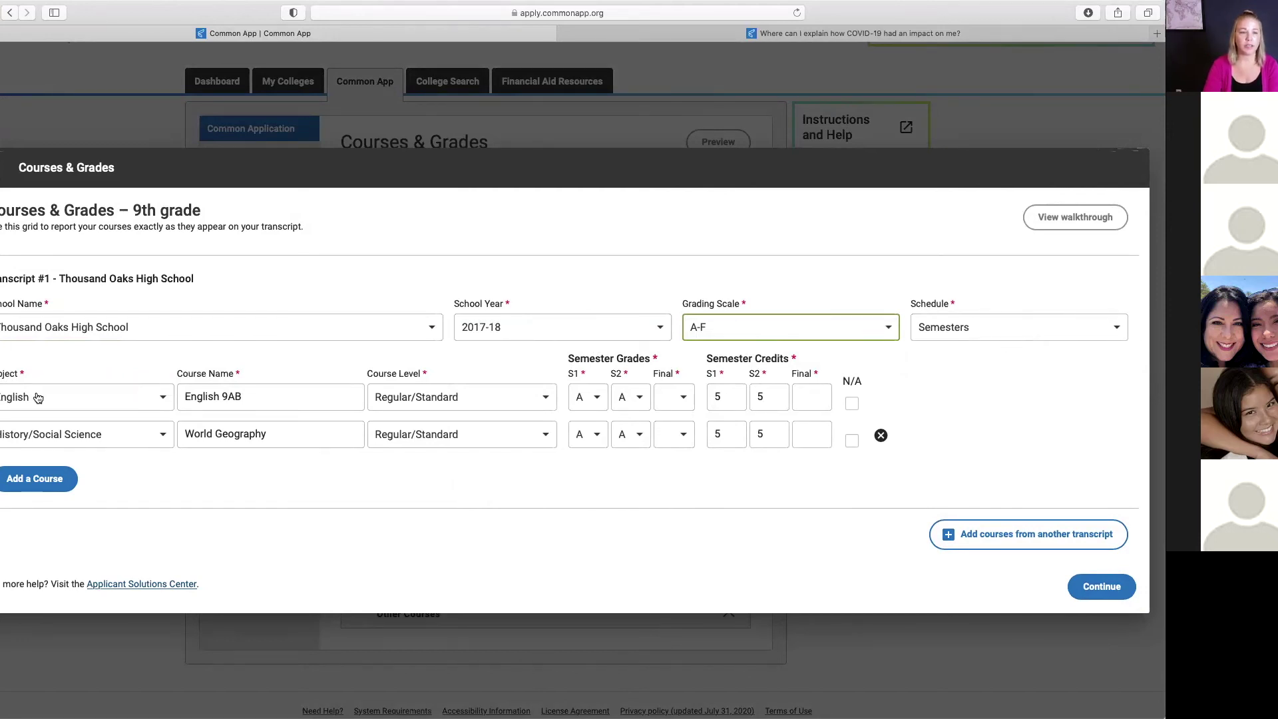
Step: Keep English as the subject for English 9AB and save the 9th grade courses
click(161, 401)
click(19, 408)
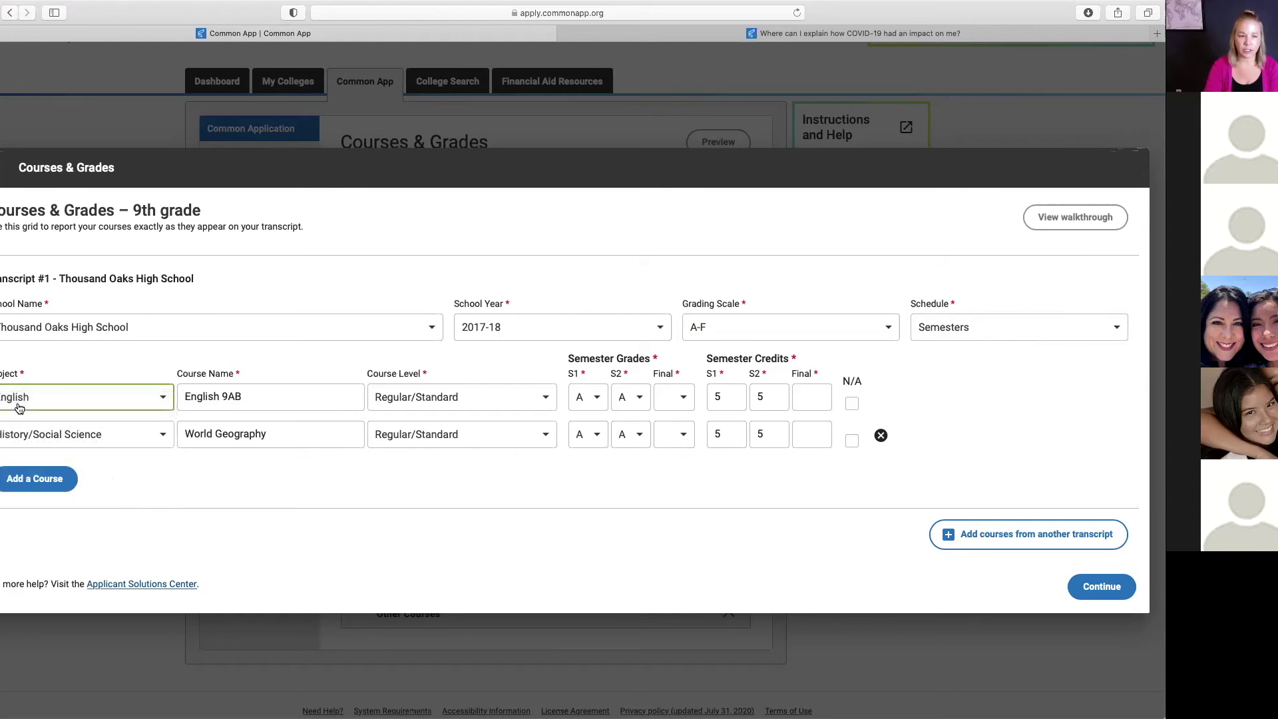
click(264, 396)
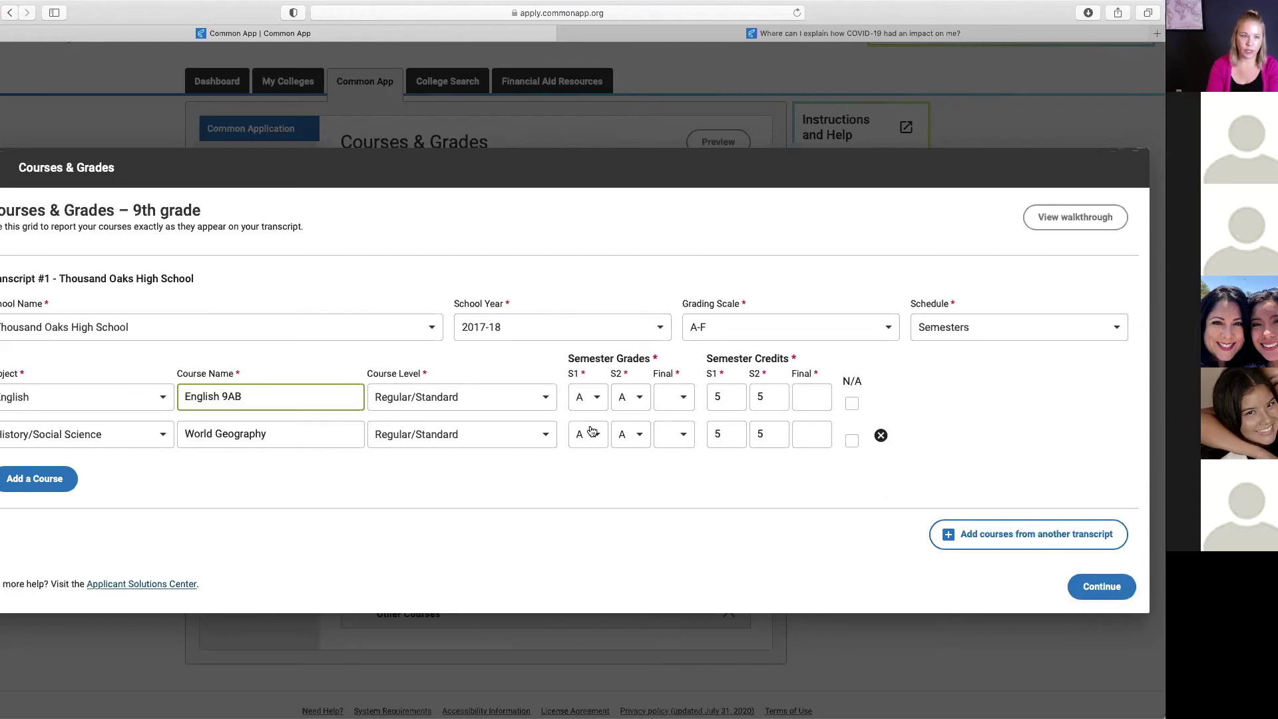
click(1123, 588)
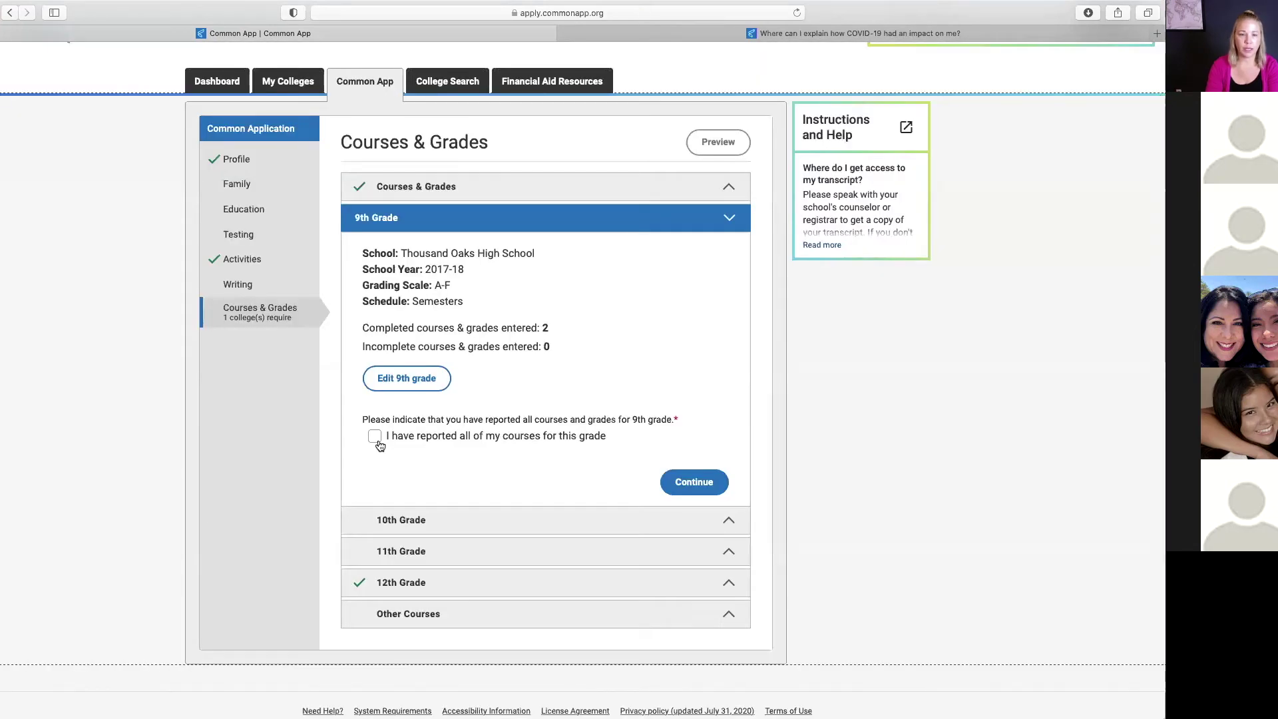
Step: Confirm all 9th grade courses are reported and move to 10th Grade
click(376, 437)
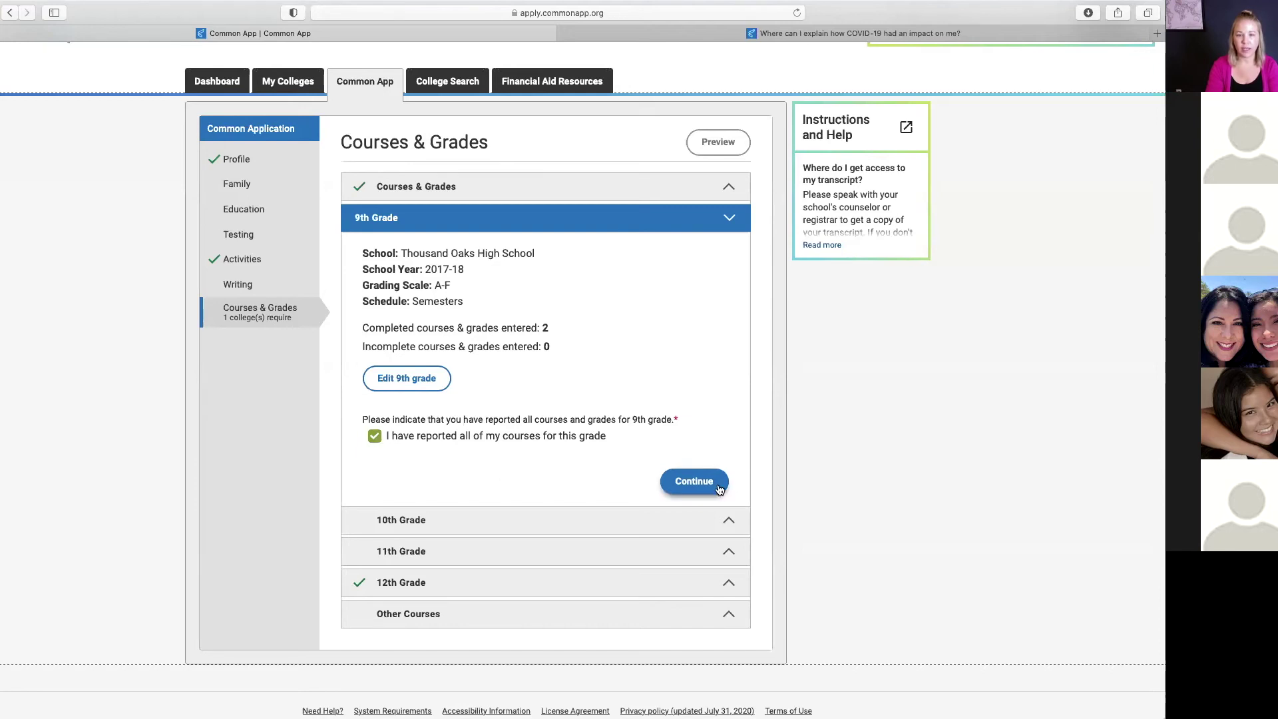
click(694, 482)
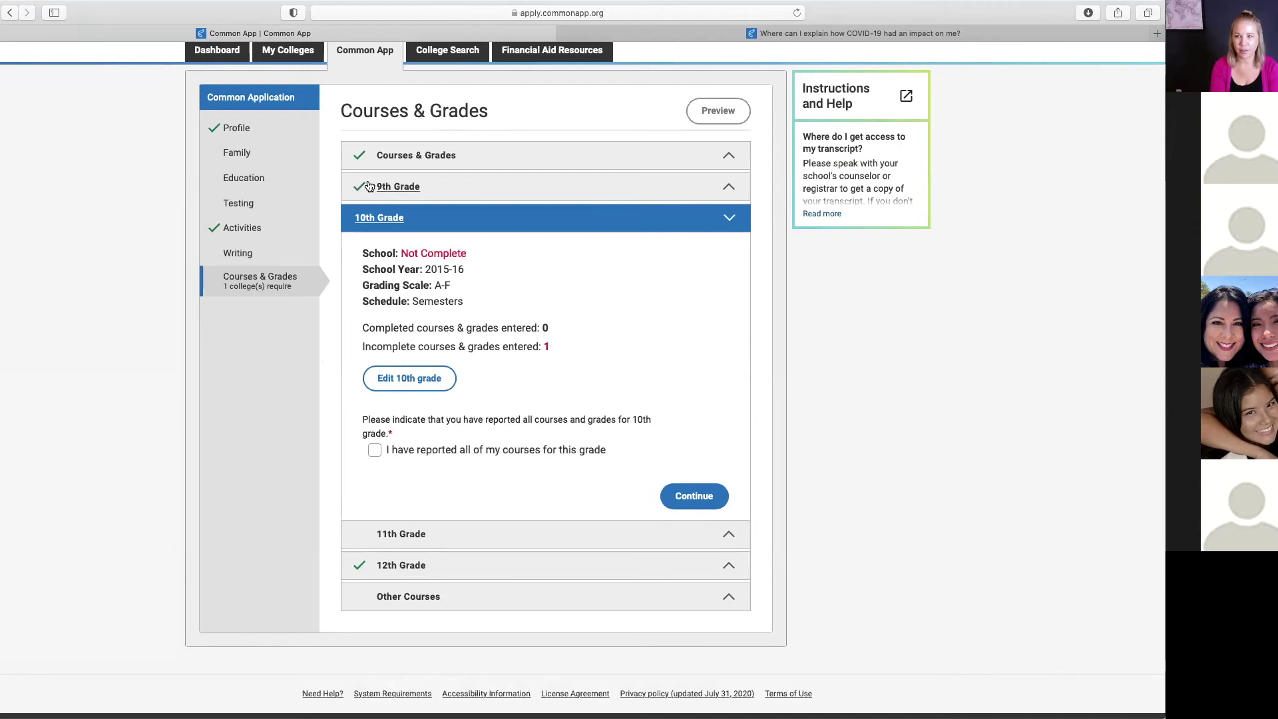
click(404, 379)
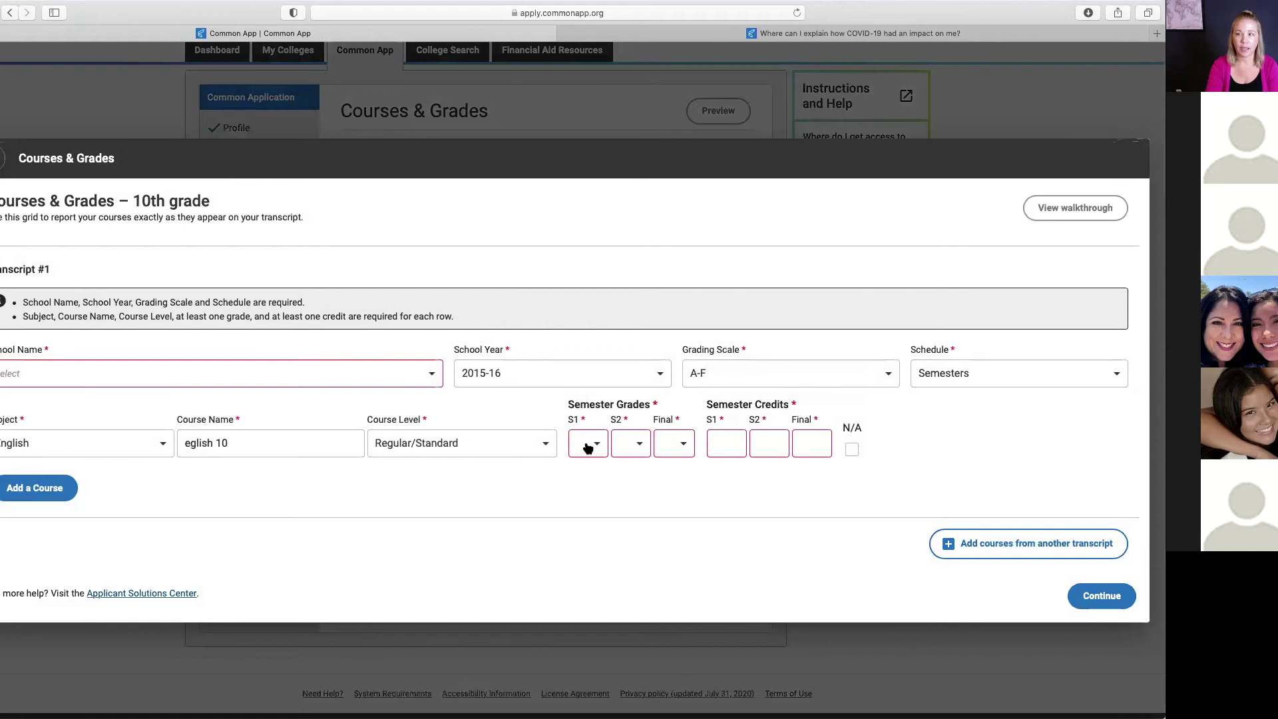
click(588, 446)
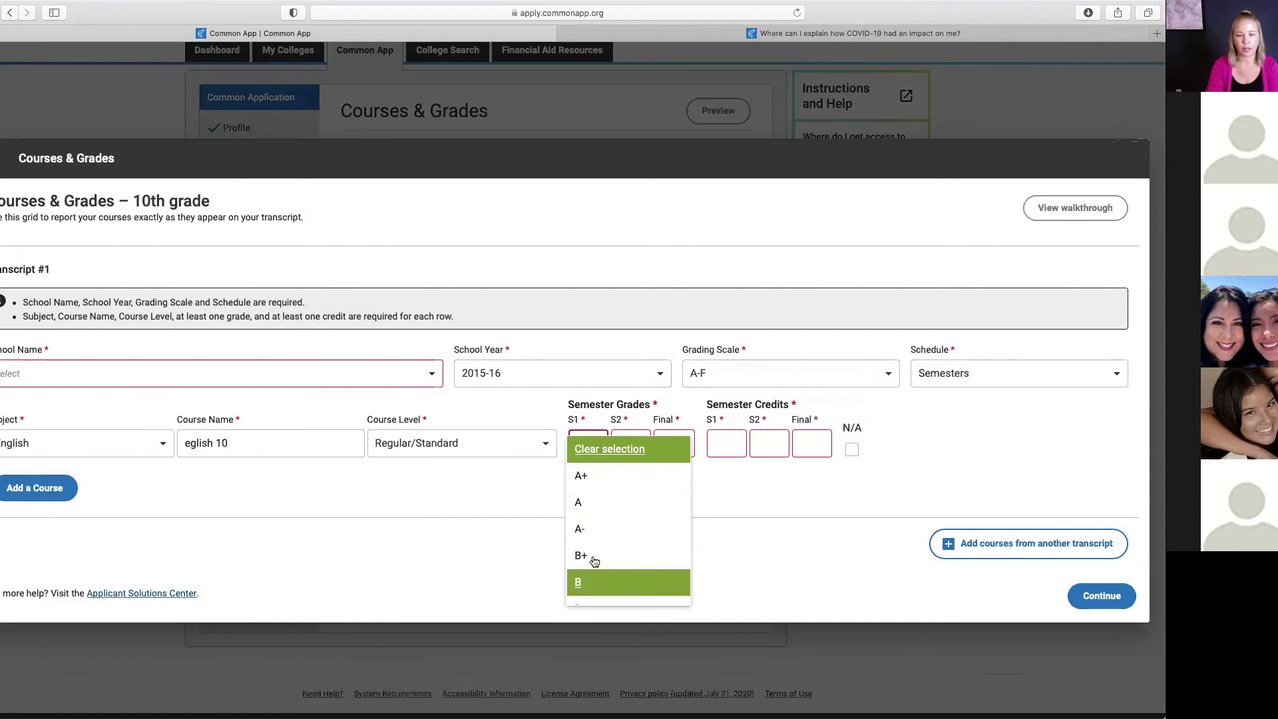
click(593, 449)
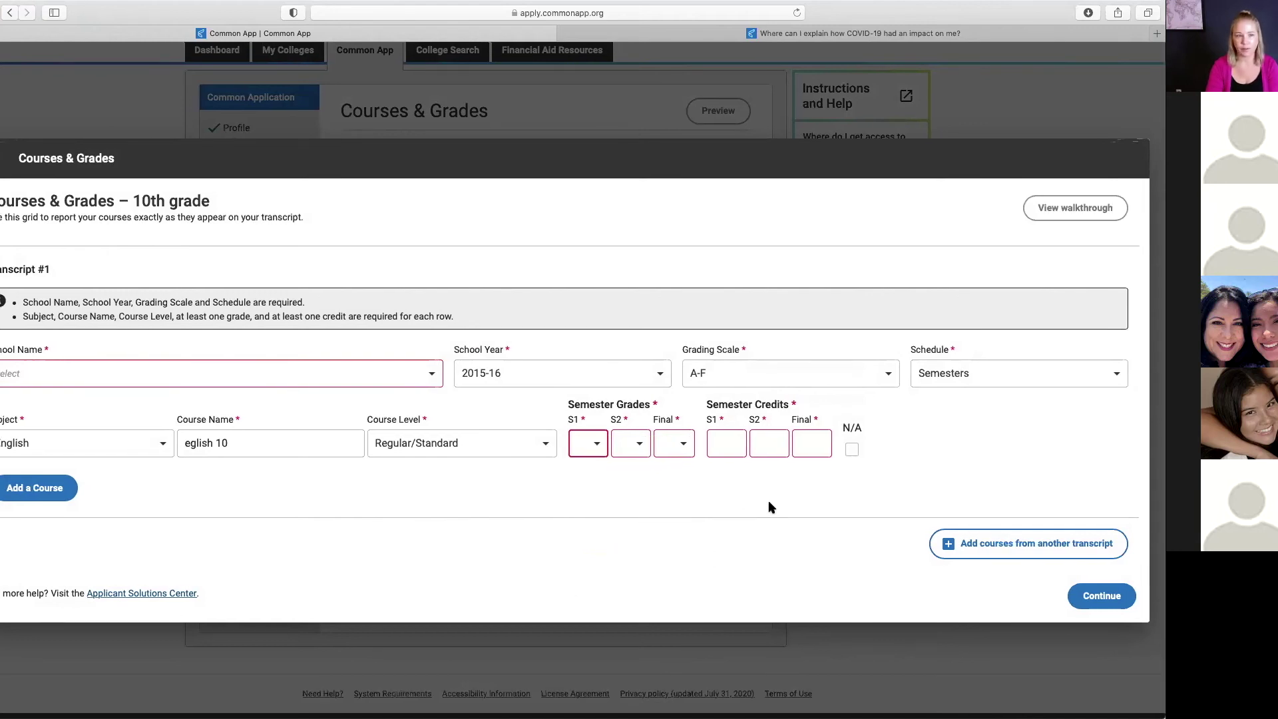
key(Escape)
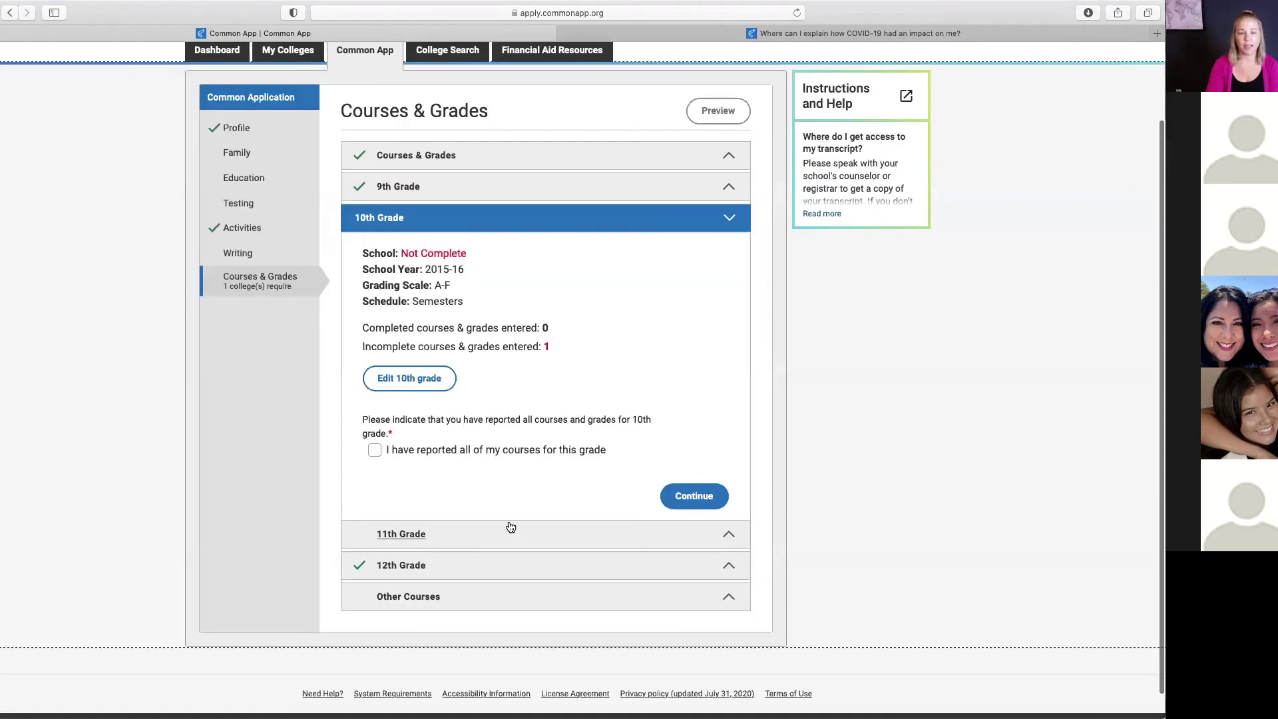
Step: Complete 12th Grade, then answer Yes in Other Courses after clearing its confirmation
click(502, 565)
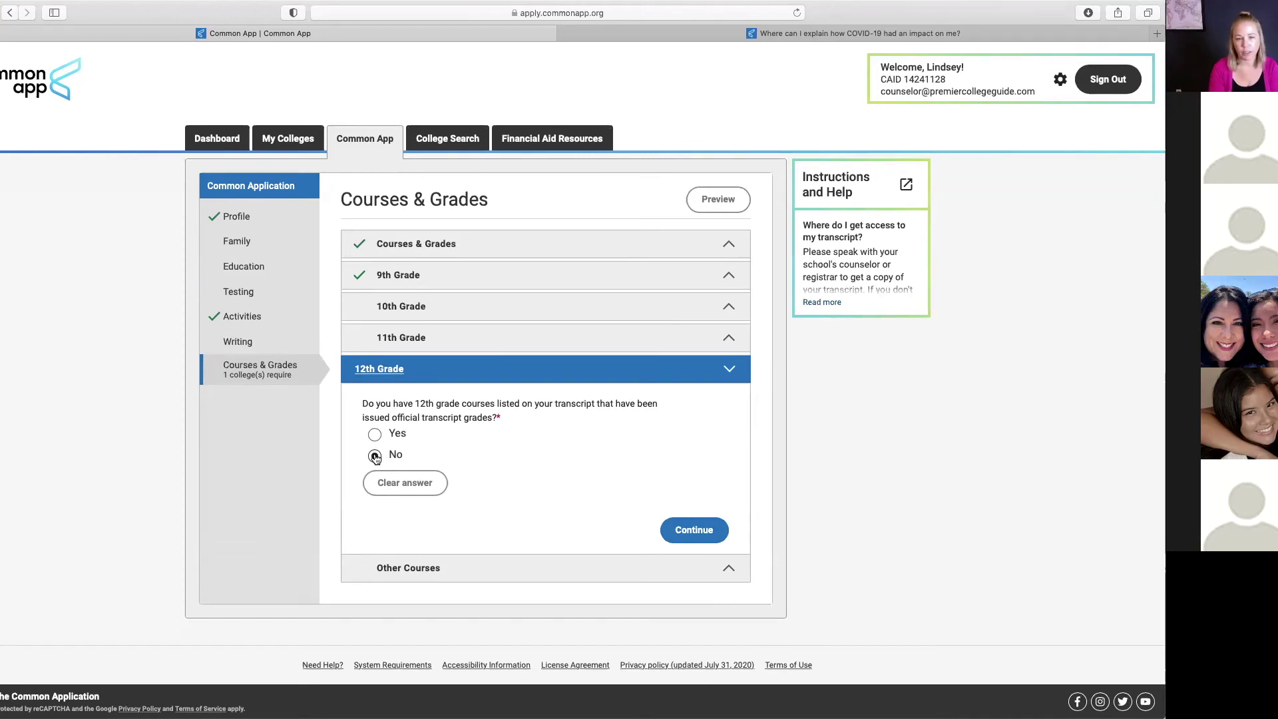
click(697, 531)
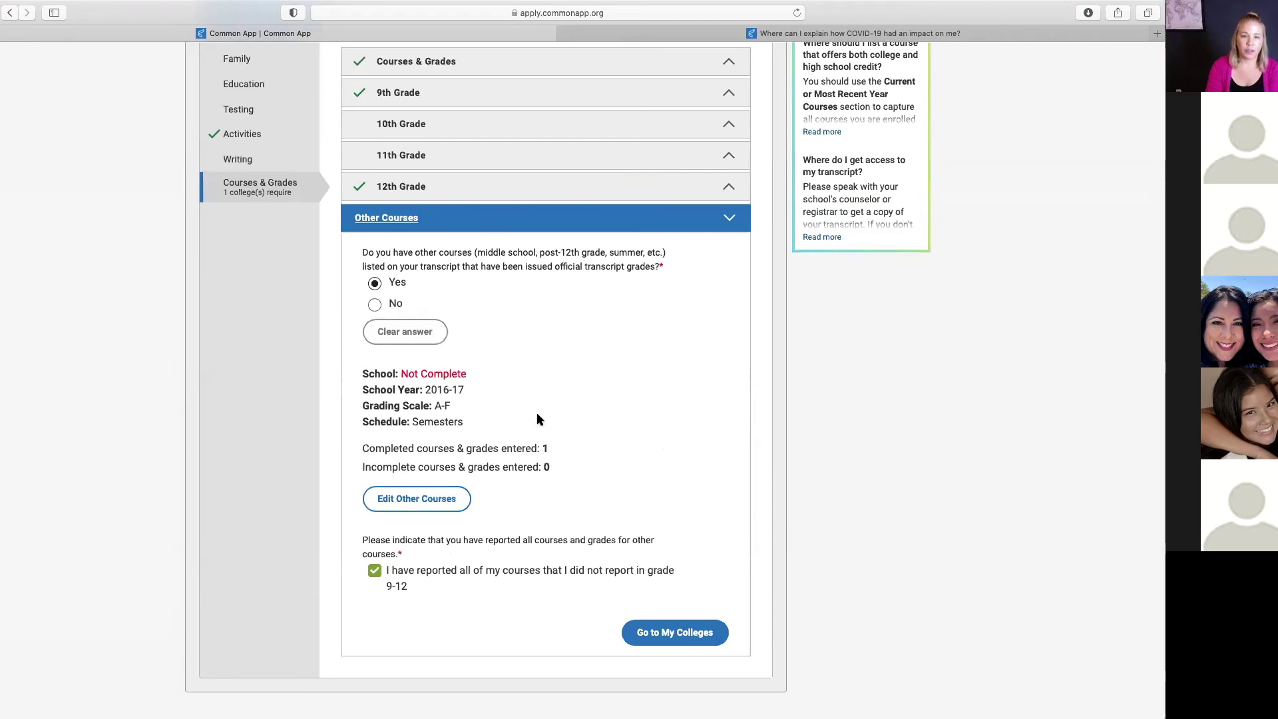
drag(475, 252, 564, 252)
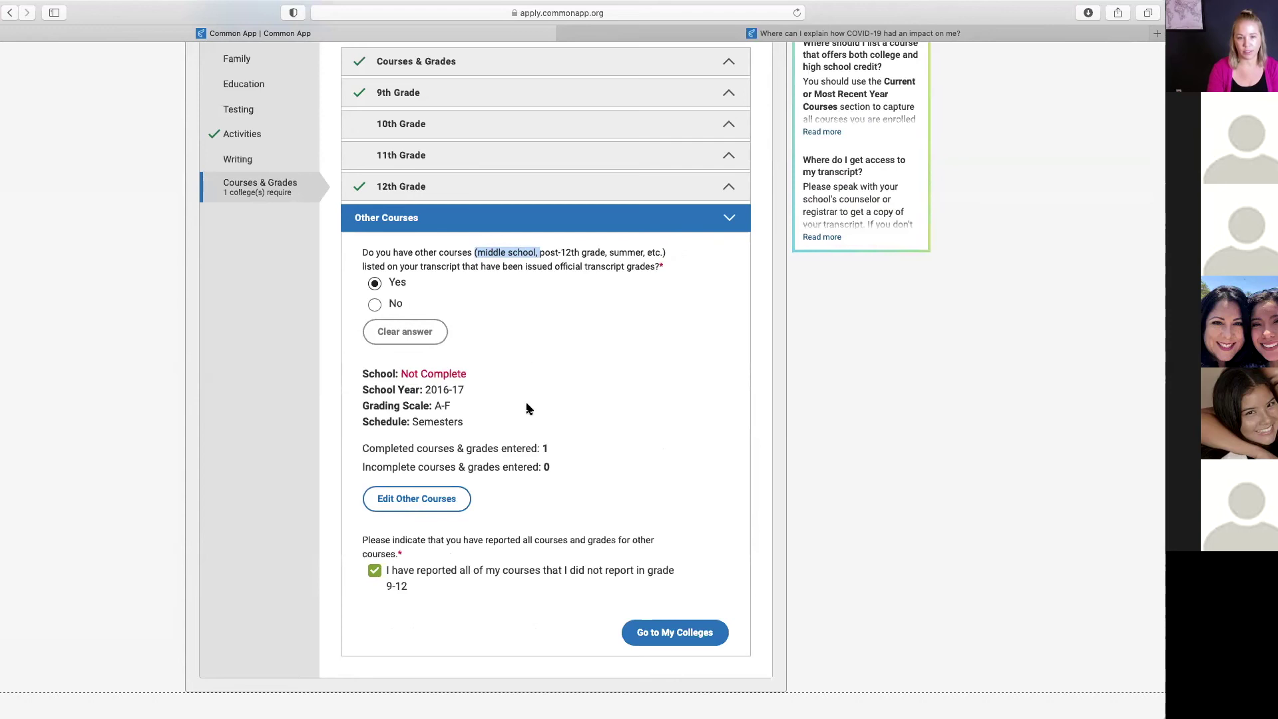
click(374, 573)
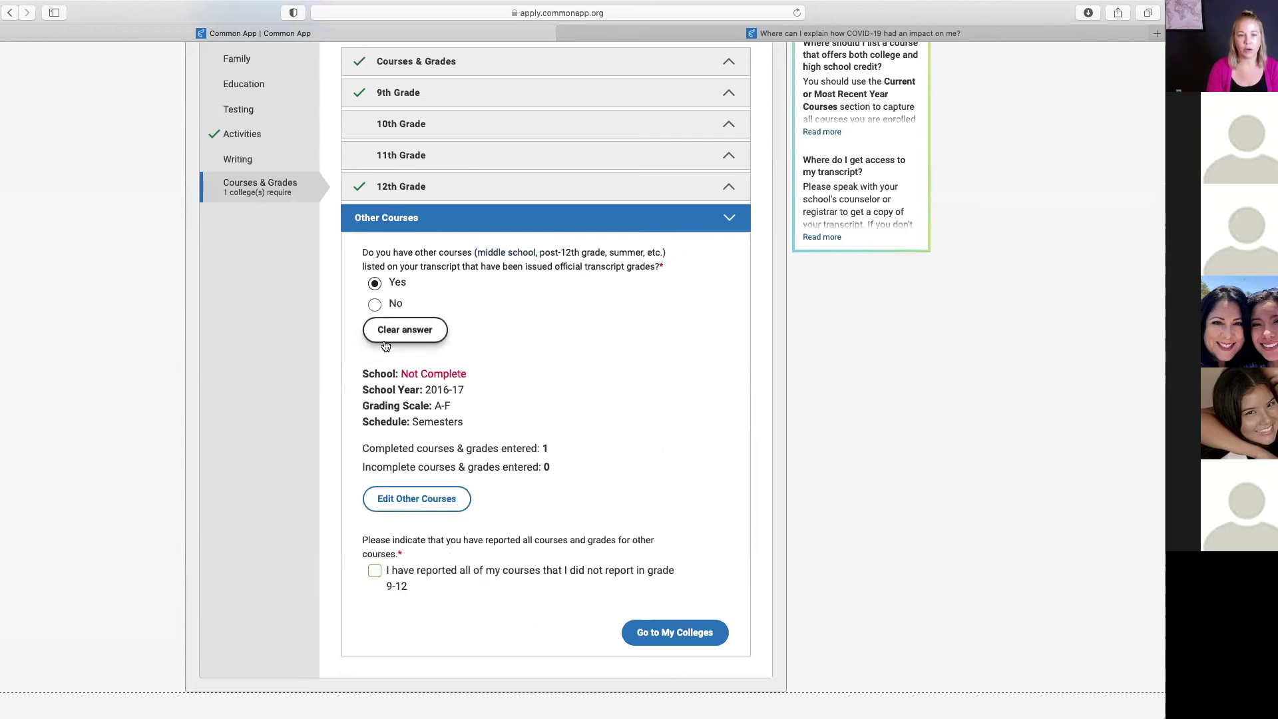
click(419, 332)
click(375, 449)
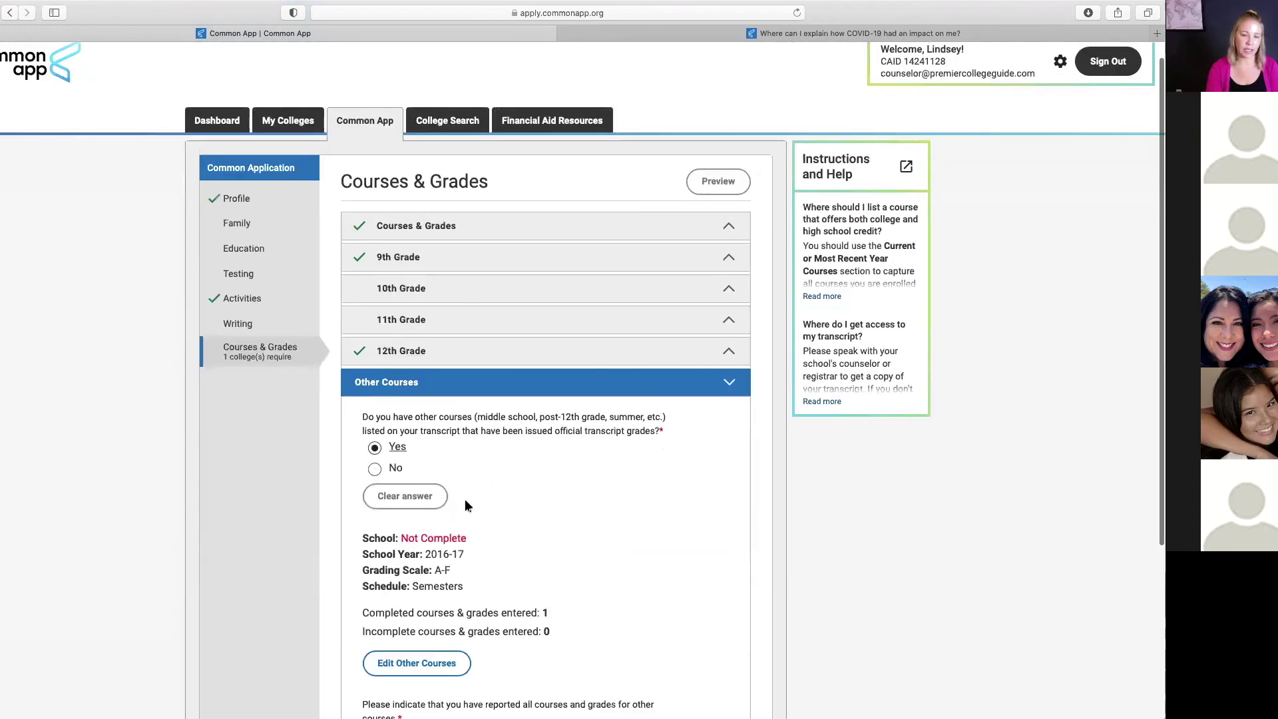
Step: Set the Other Courses transcript to Thousand Oaks High School, school year 2016-17, Semesters schedule
click(414, 662)
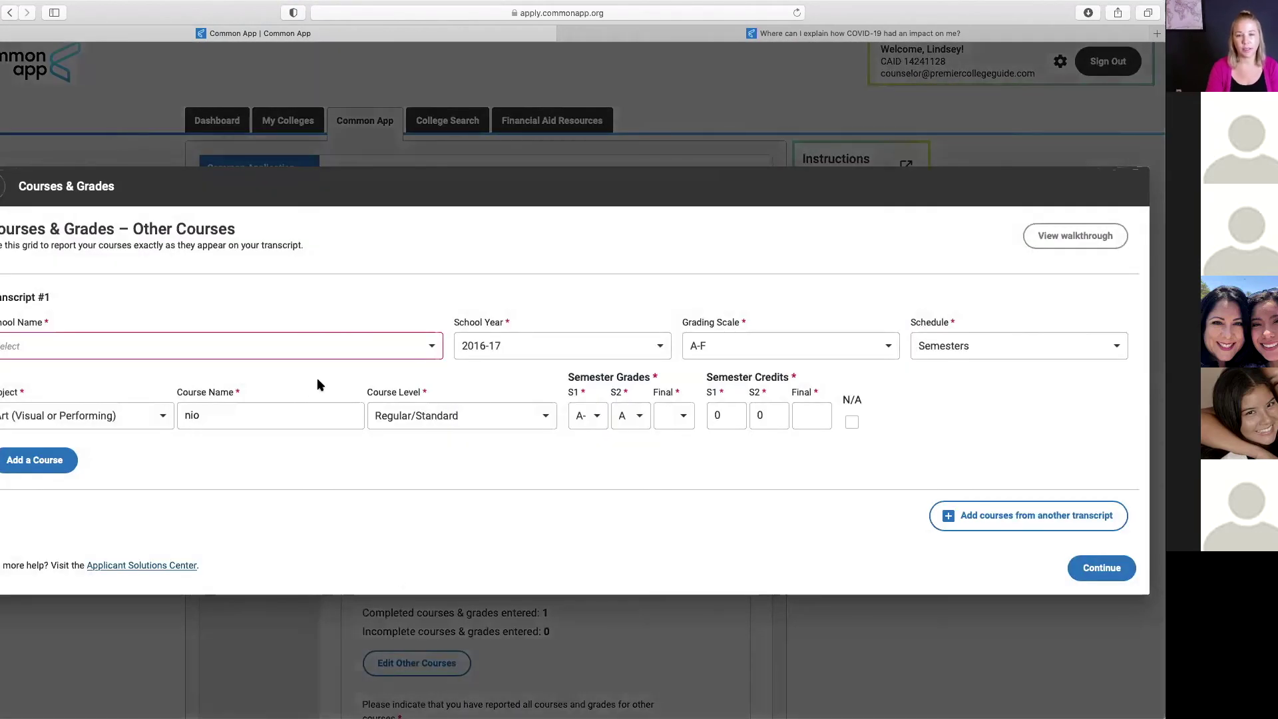
click(432, 347)
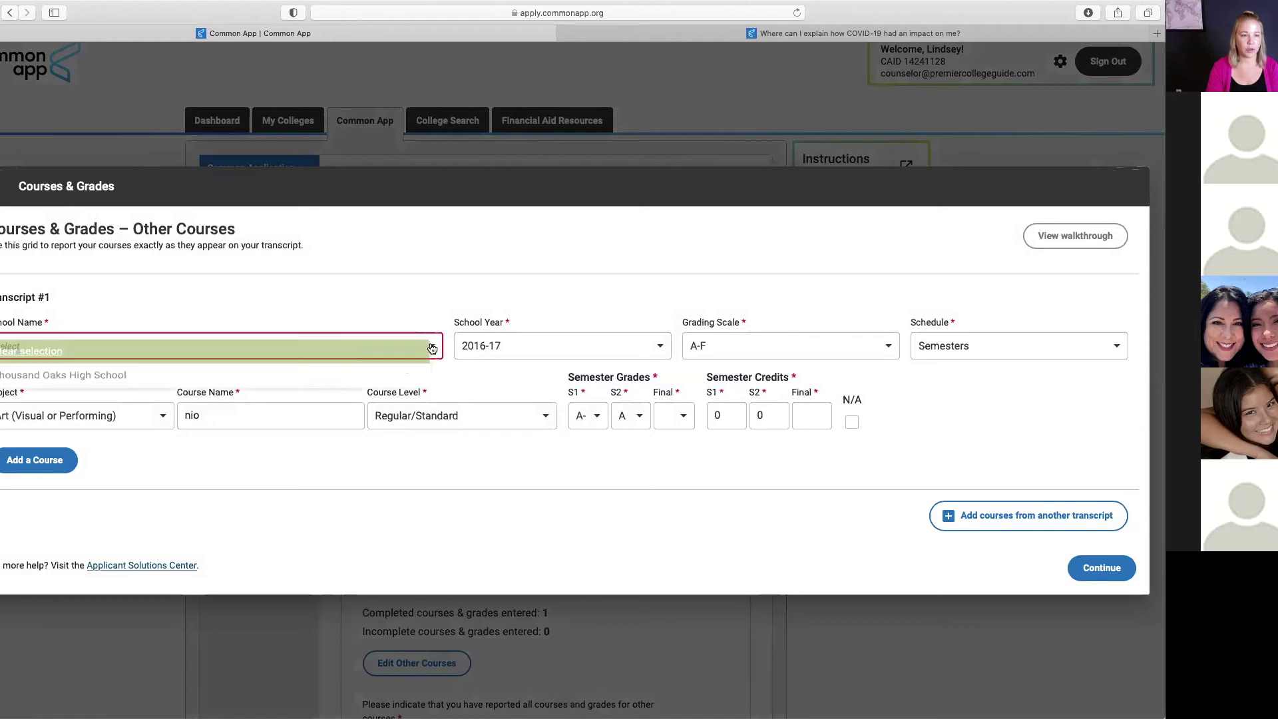
click(275, 374)
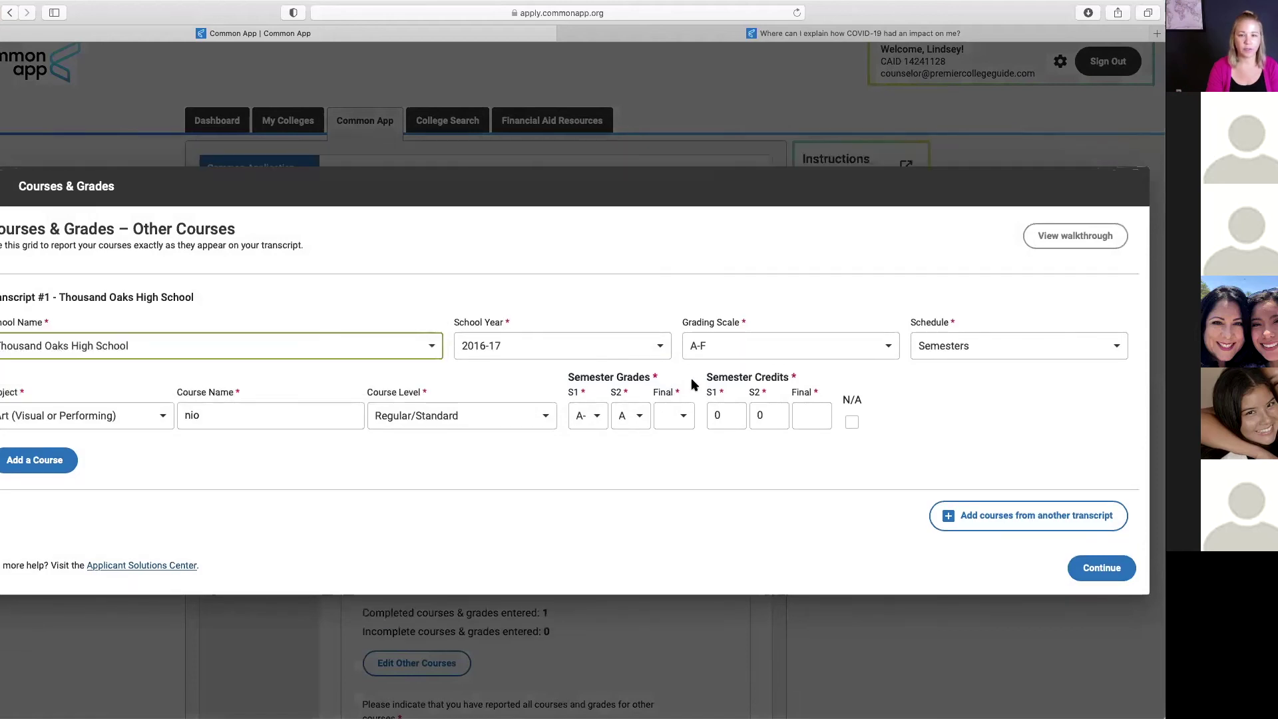
click(659, 346)
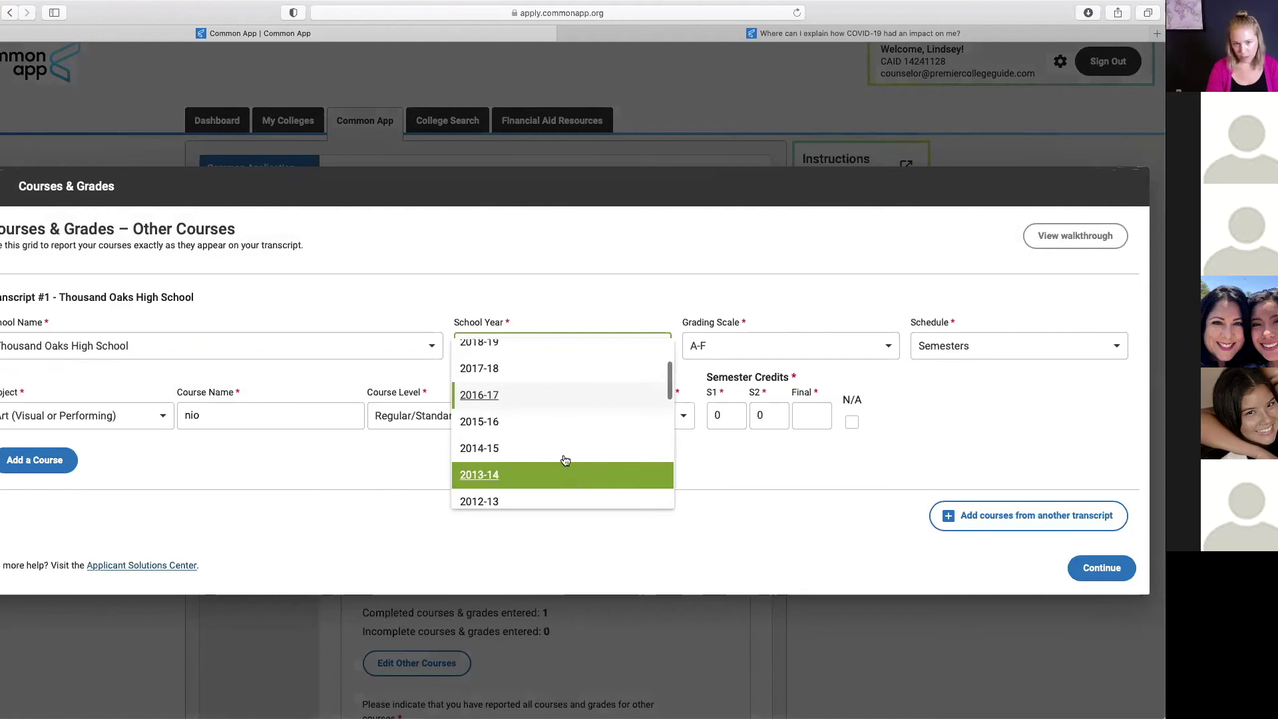
click(528, 376)
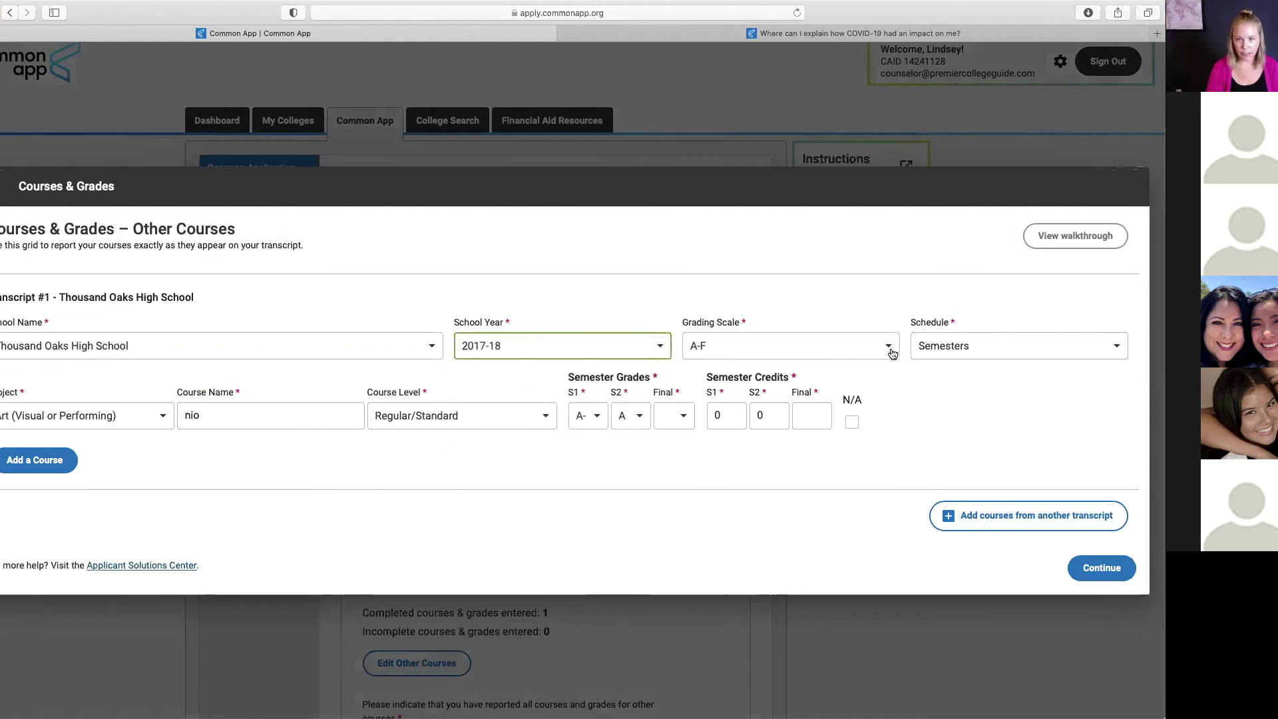
click(1101, 347)
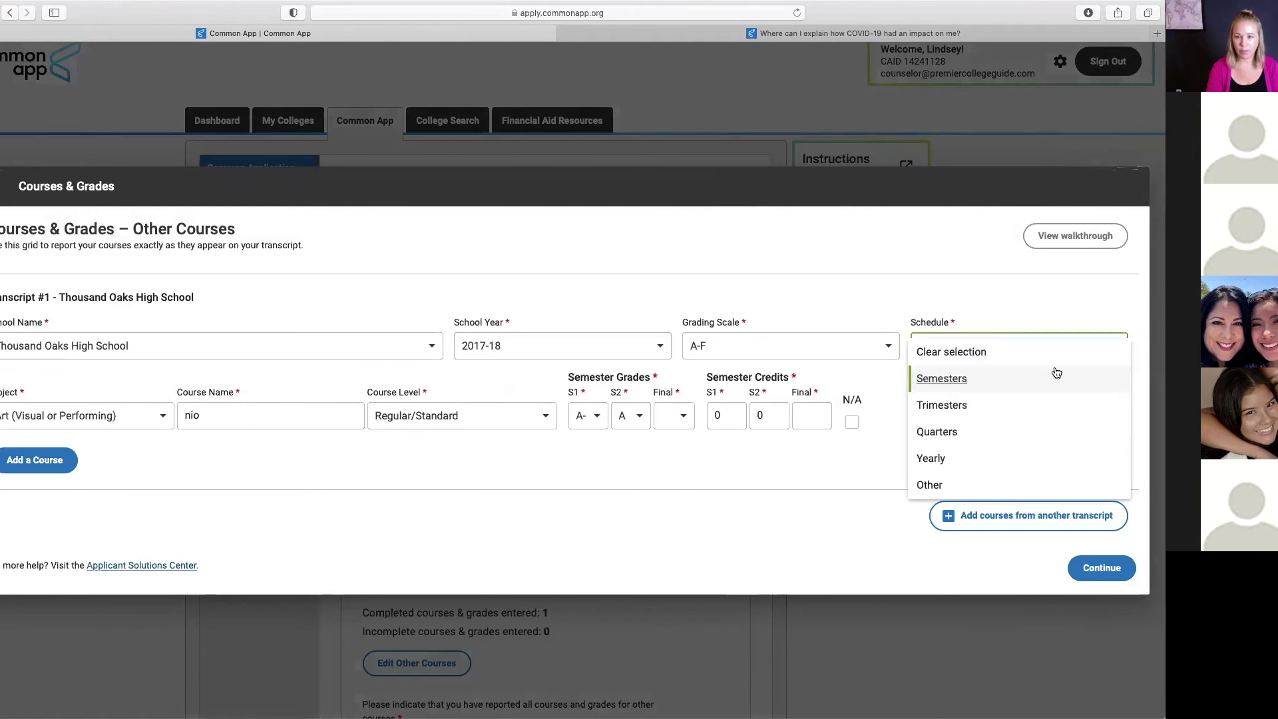
click(959, 379)
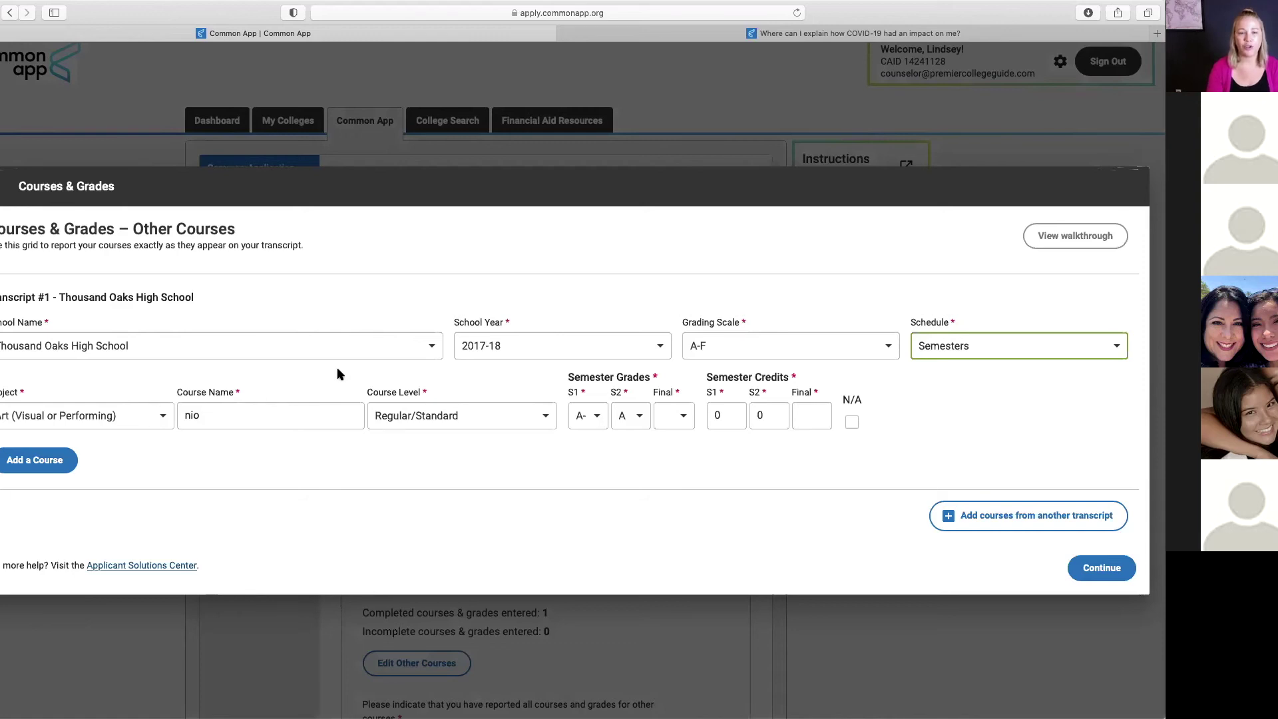
click(432, 349)
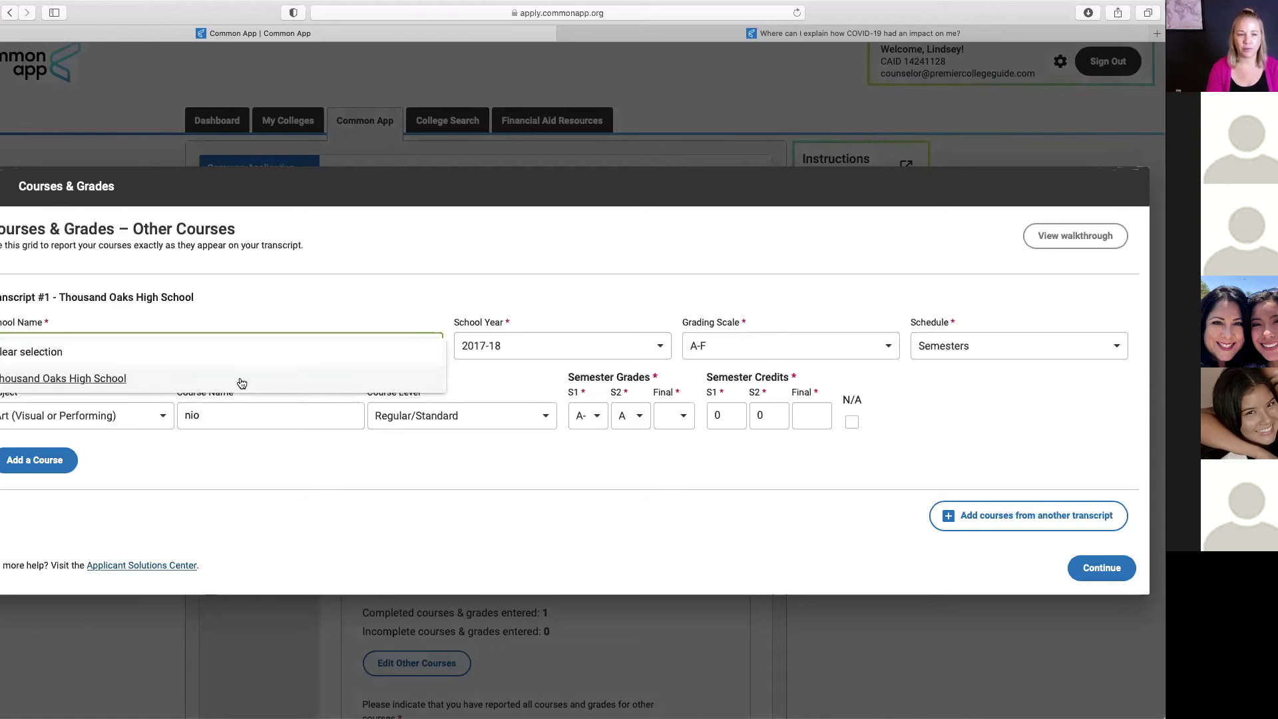
click(140, 385)
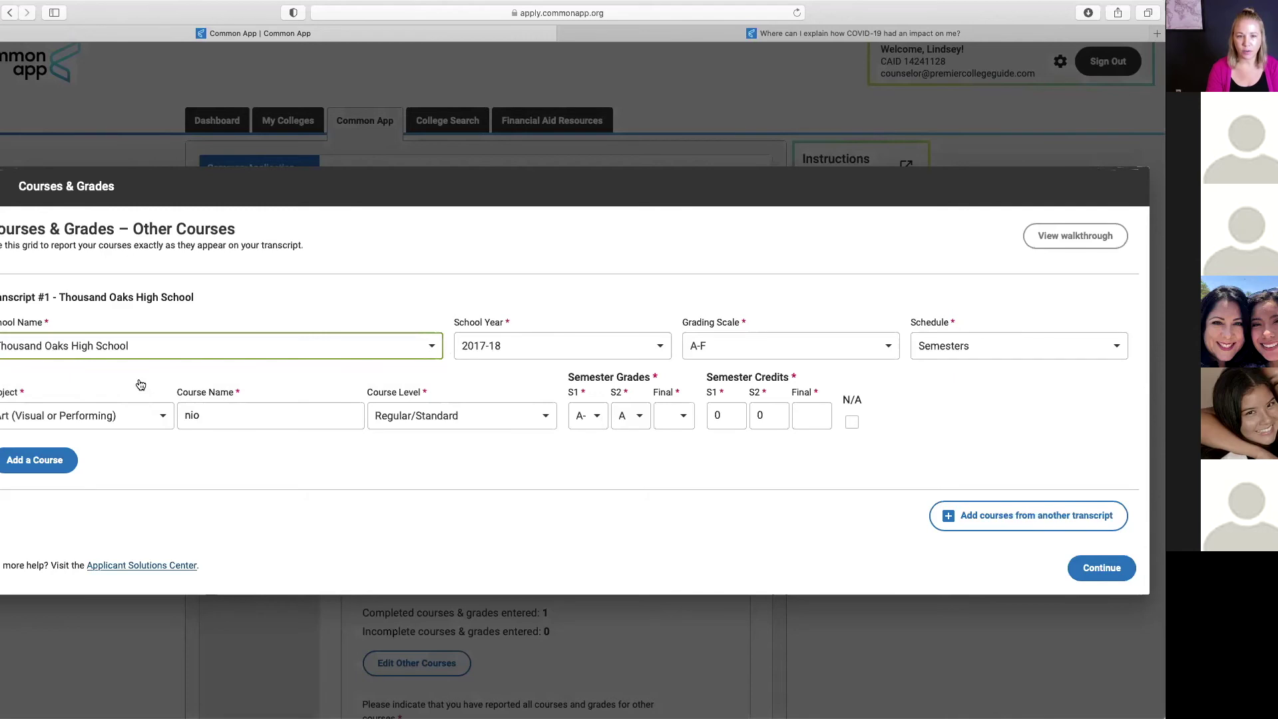
click(661, 349)
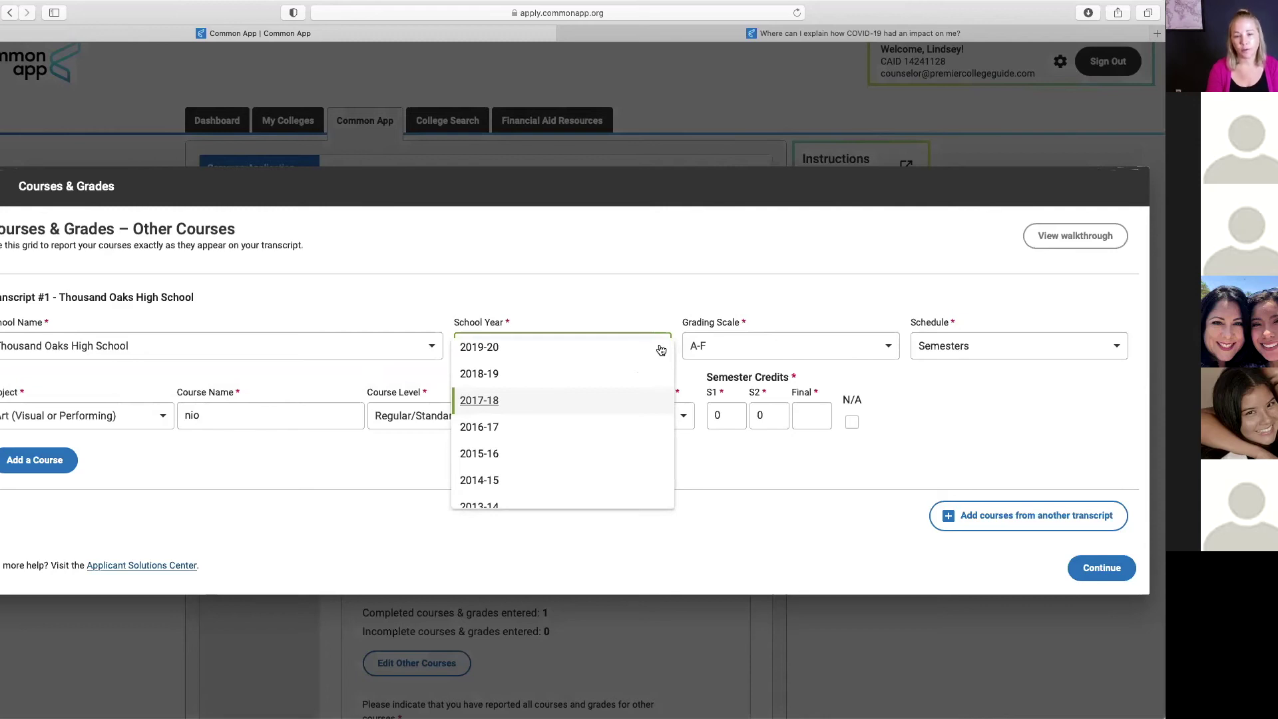
click(484, 427)
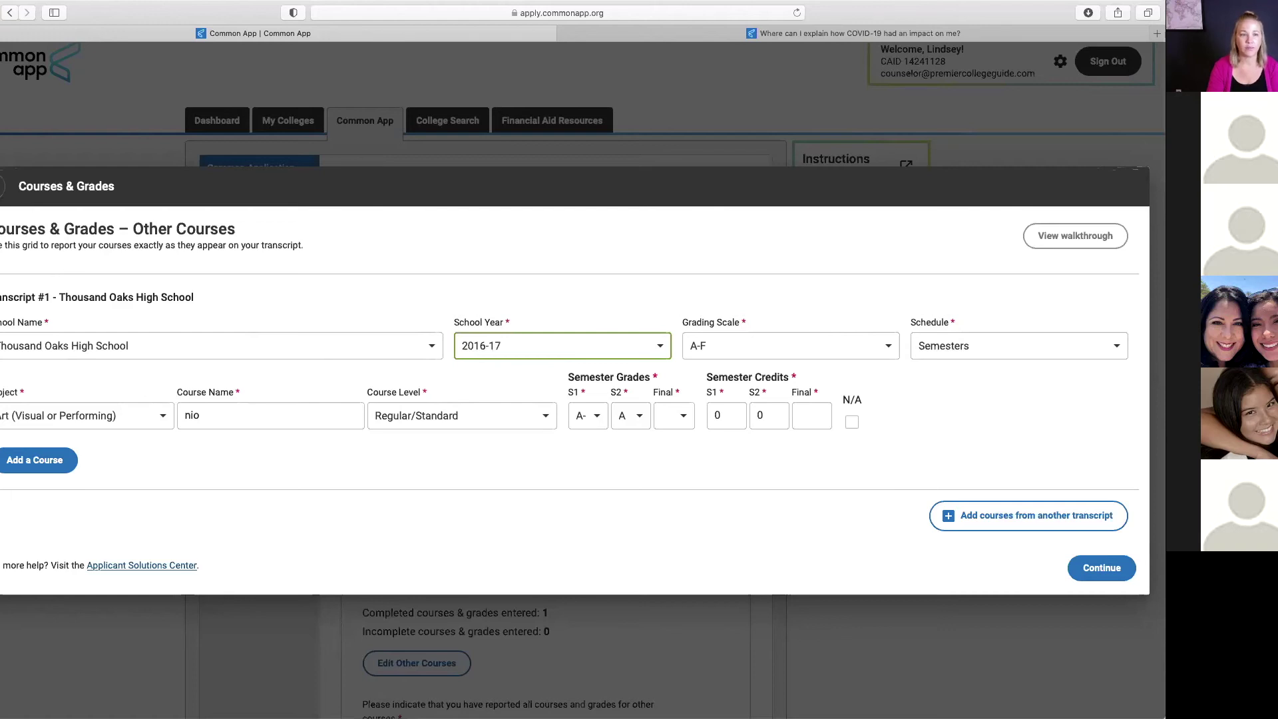
Step: Close the Other Courses editor and continue from the Courses & Grades intro to 9th Grade
click(2, 187)
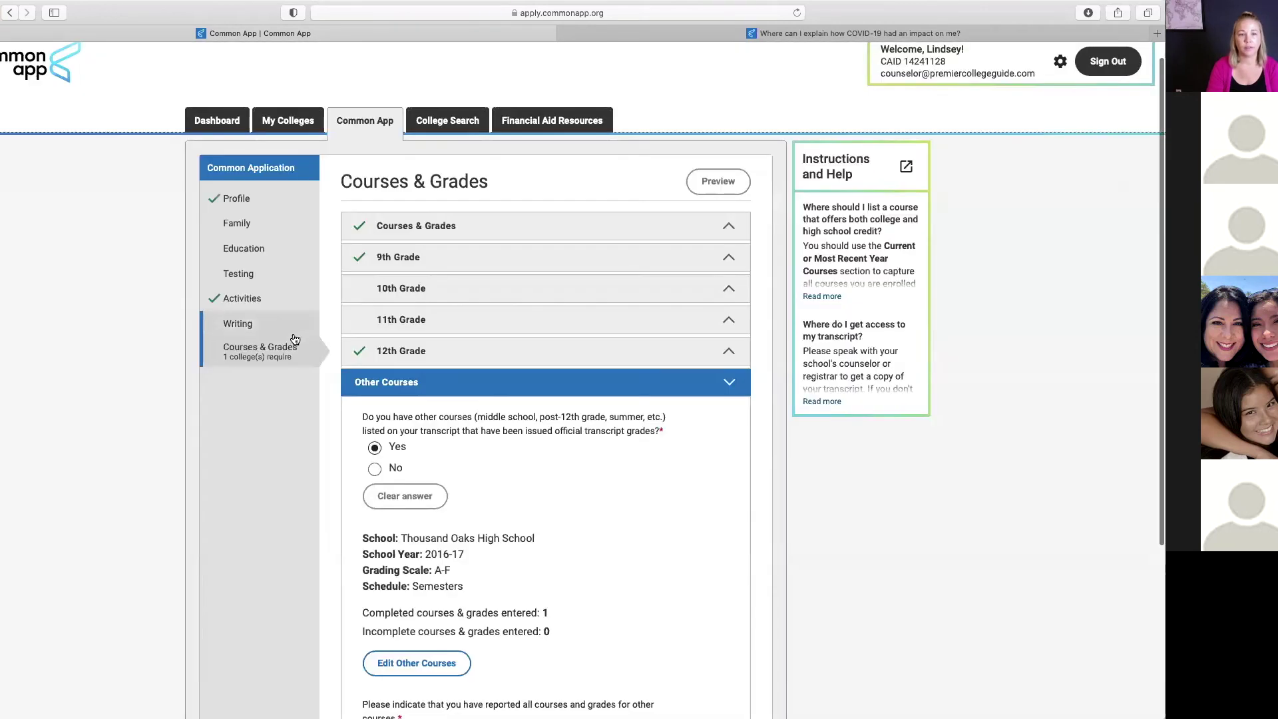
click(270, 351)
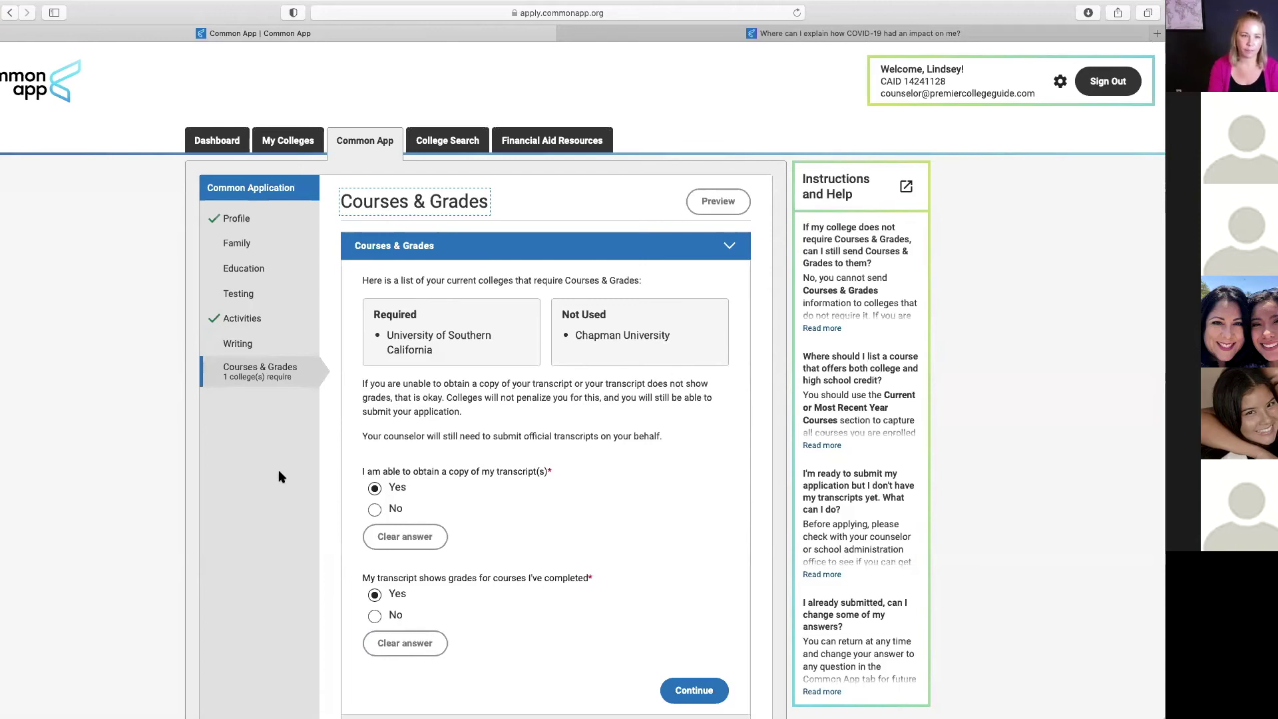
click(692, 690)
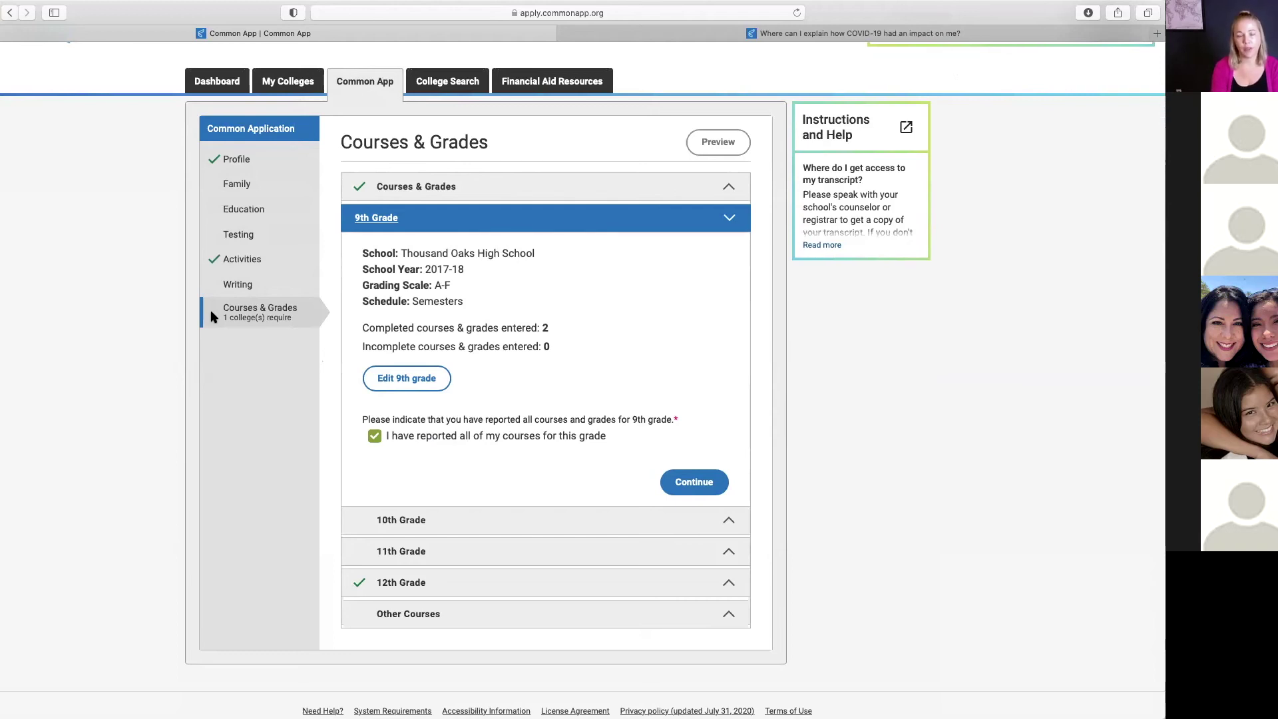
Step: Return to the dashboard and view Chapman University's contact info and 2021 deadlines
click(203, 83)
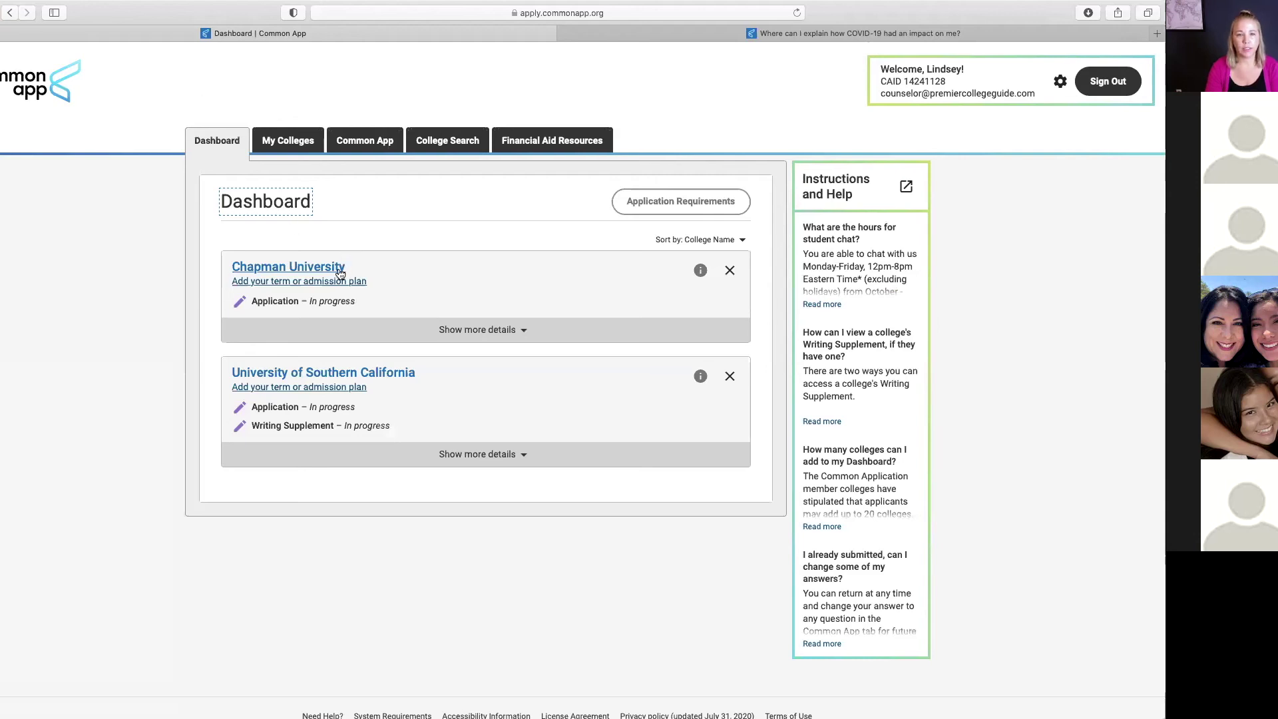
click(286, 267)
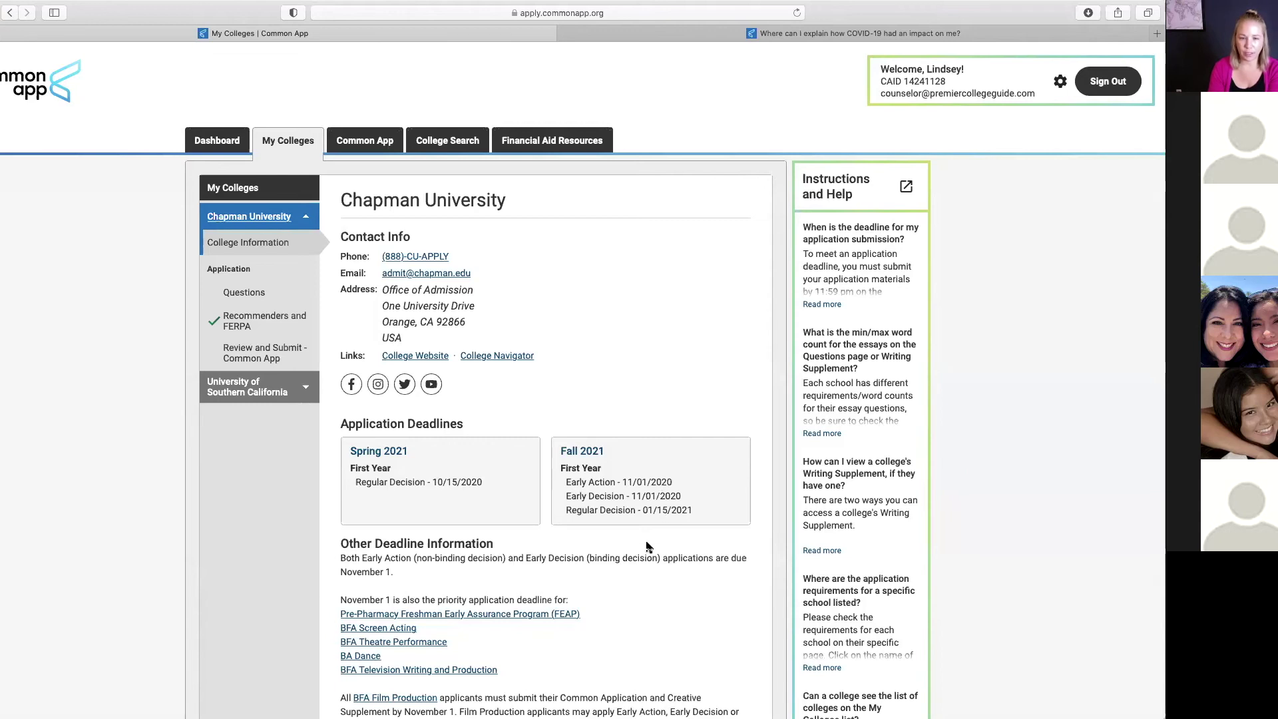
scroll(645, 546, down, 2)
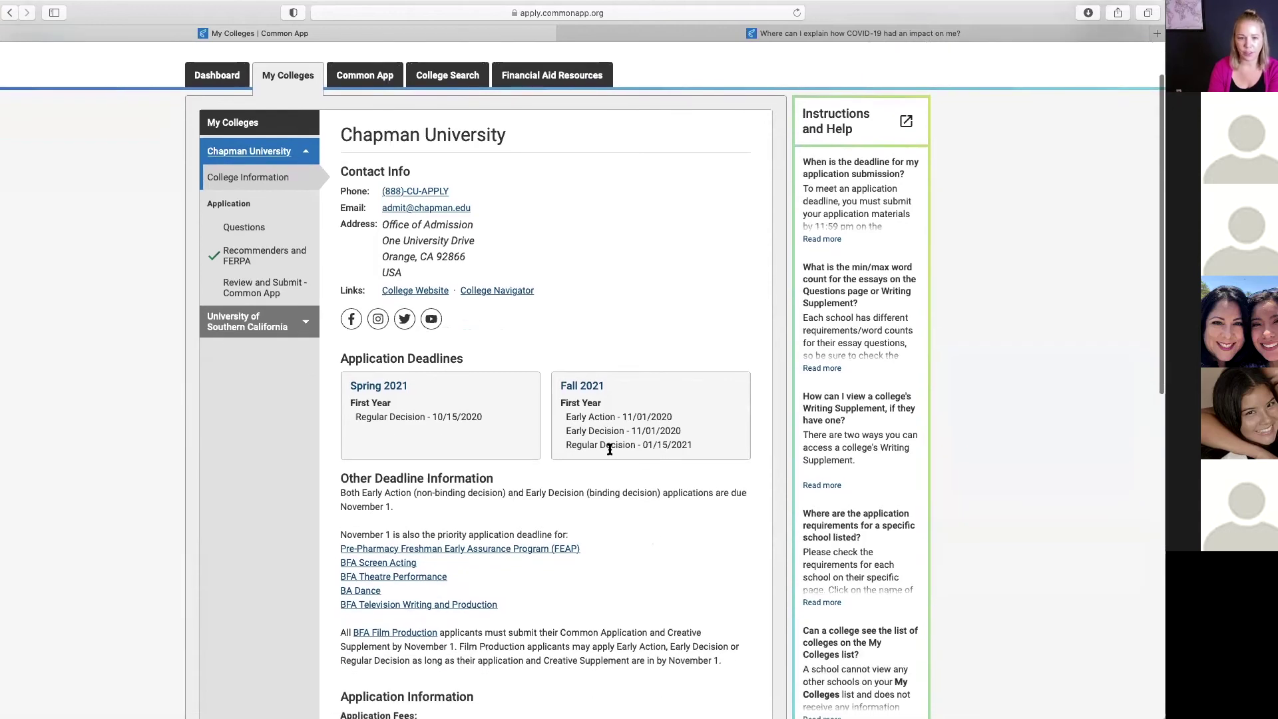
scroll(582, 606, down, 5)
scroll(583, 609, up, 4)
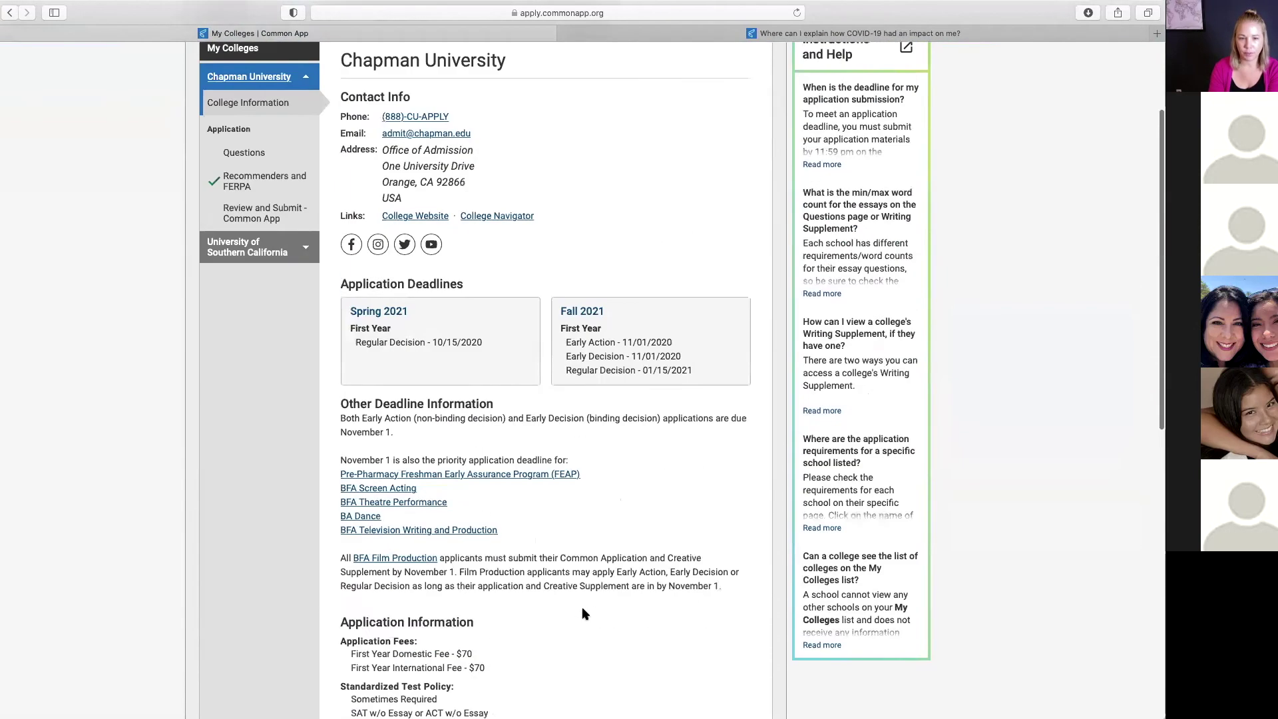
scroll(582, 612, up, 4)
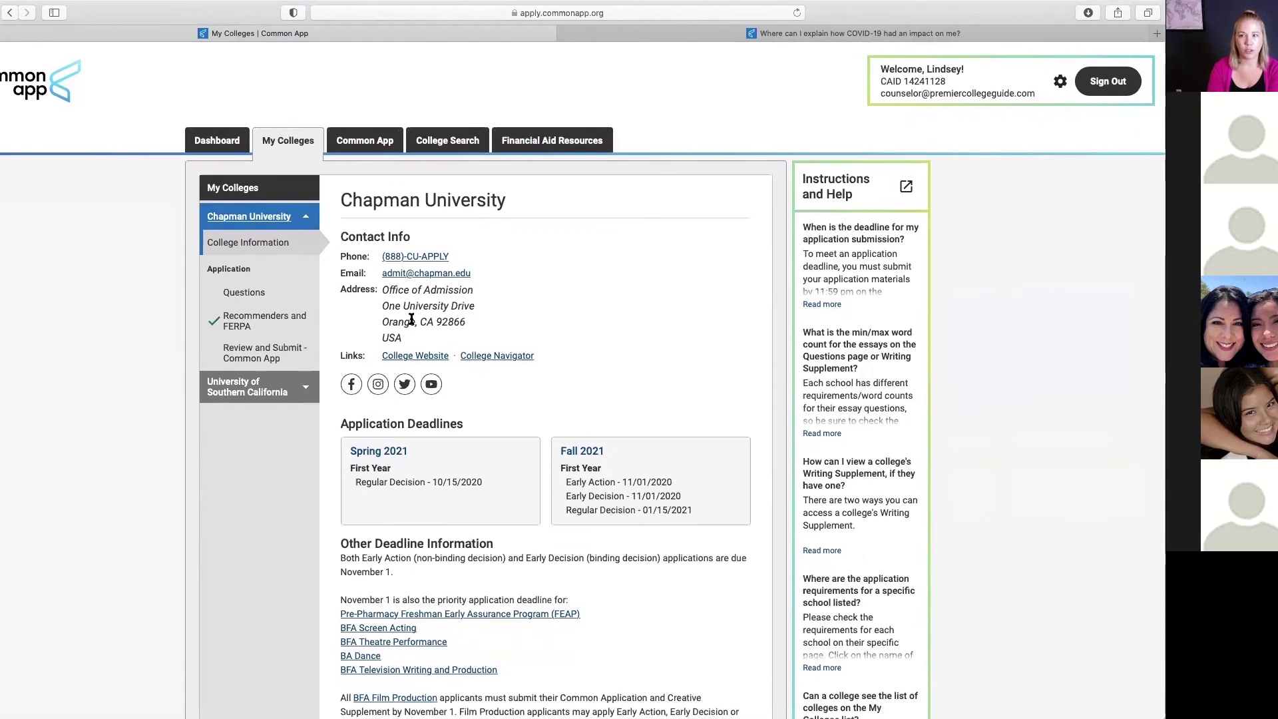
Step: In Chapman's questions, acknowledge the holistic review statement and choose a Fall 2021 start
click(255, 293)
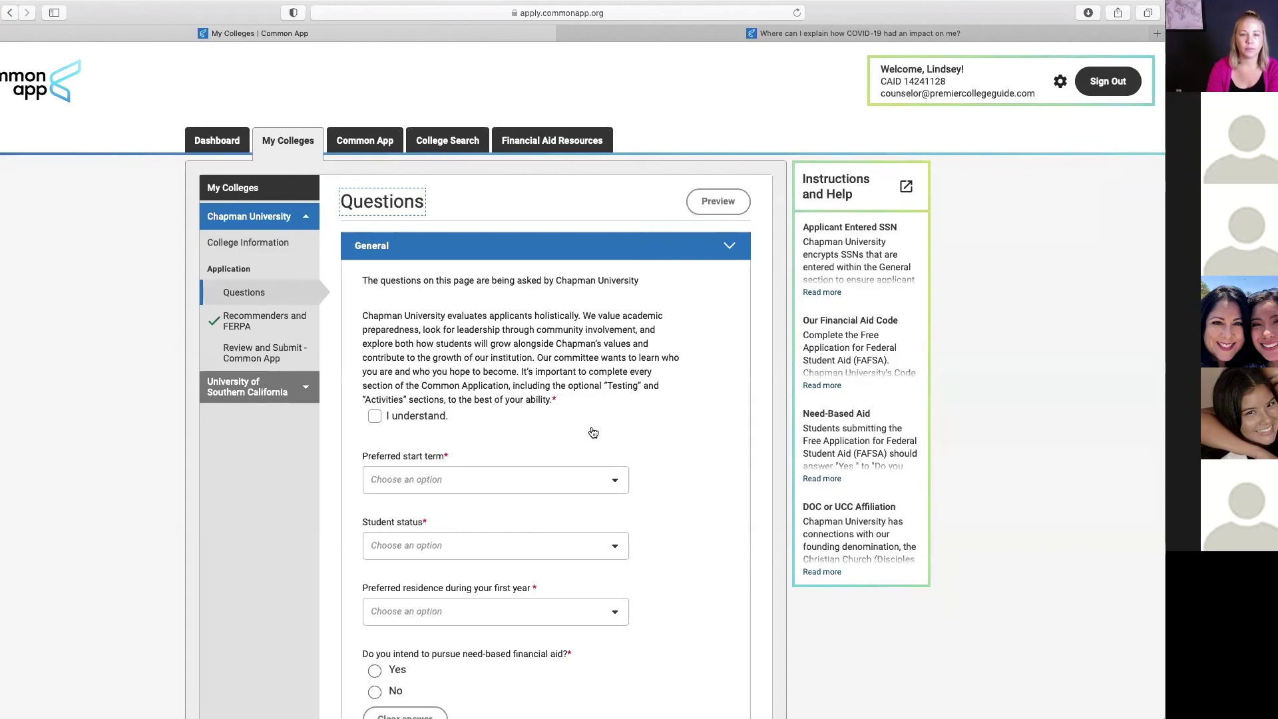
scroll(611, 426, down, 5)
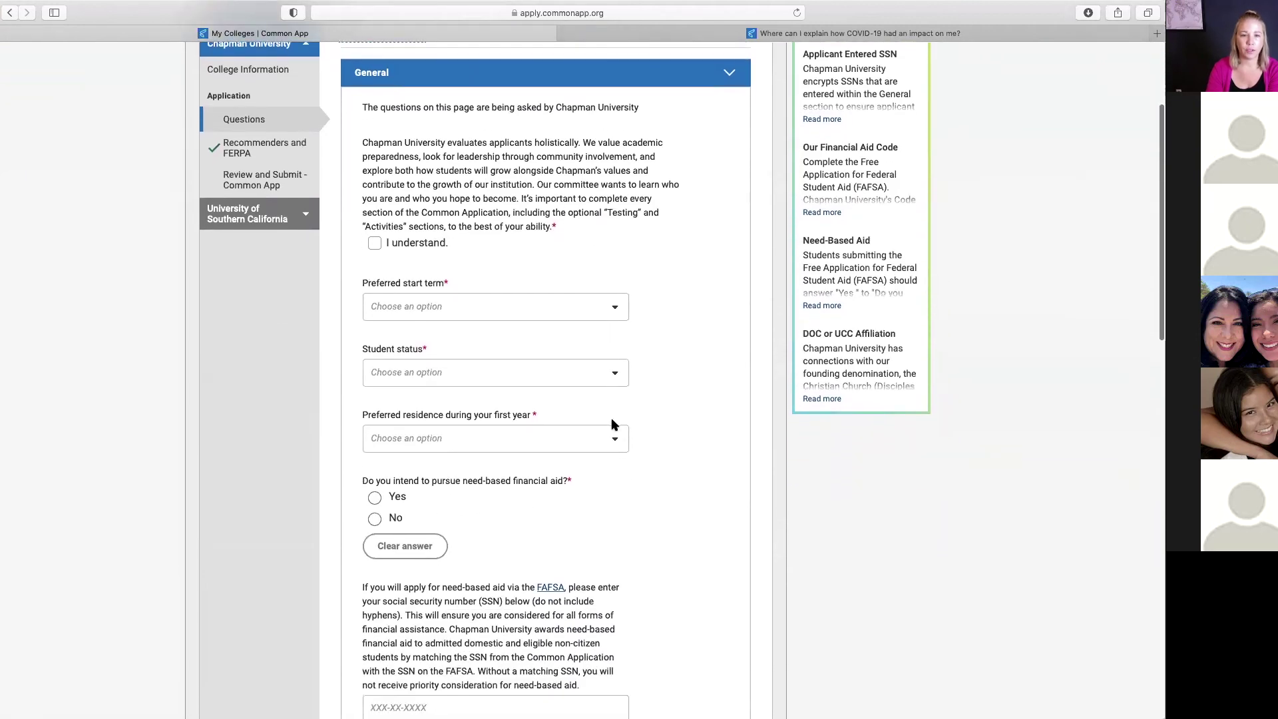
click(374, 219)
click(614, 284)
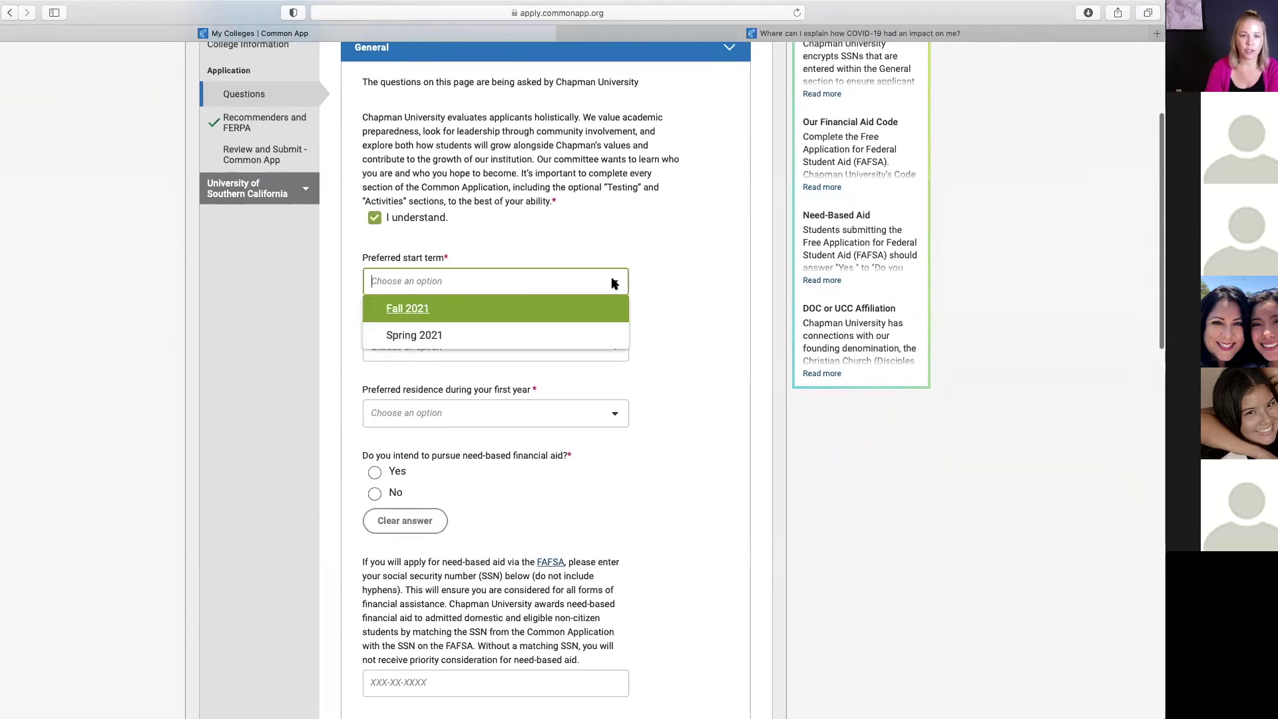
click(422, 310)
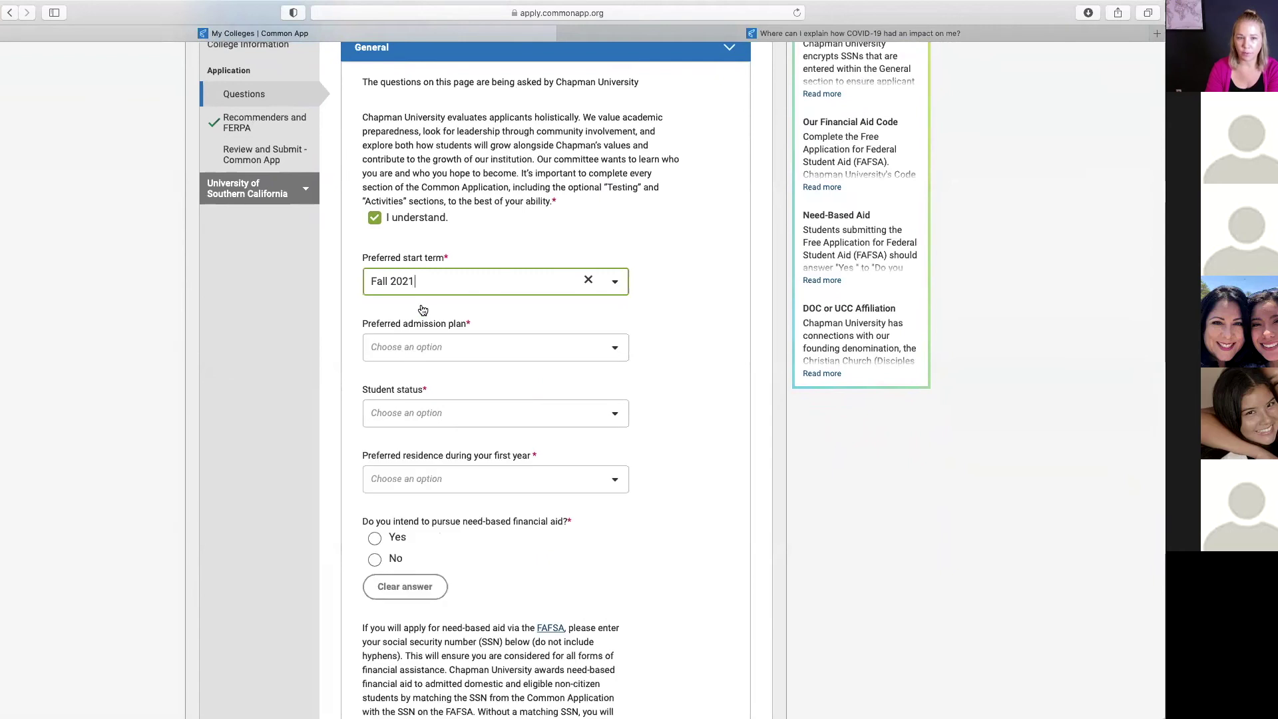
Step: Choose Early Action, Full Time status and On-campus first-year residence
click(613, 350)
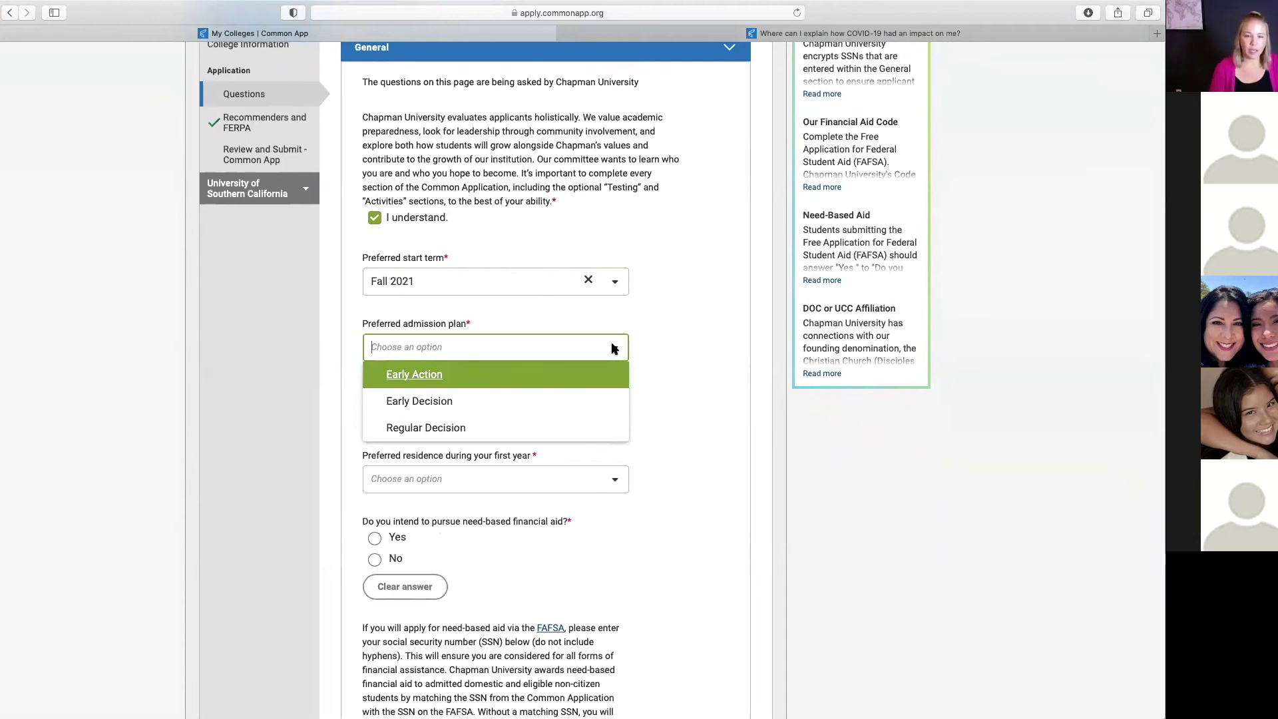
click(414, 375)
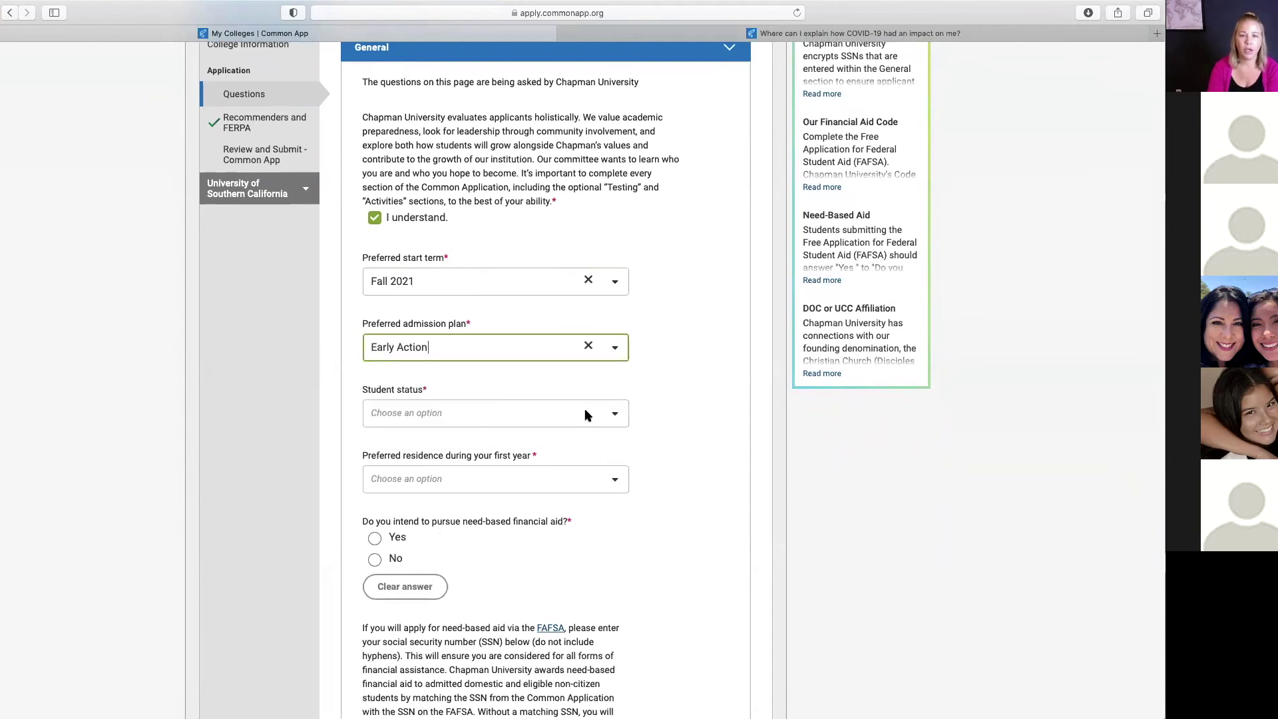
click(613, 414)
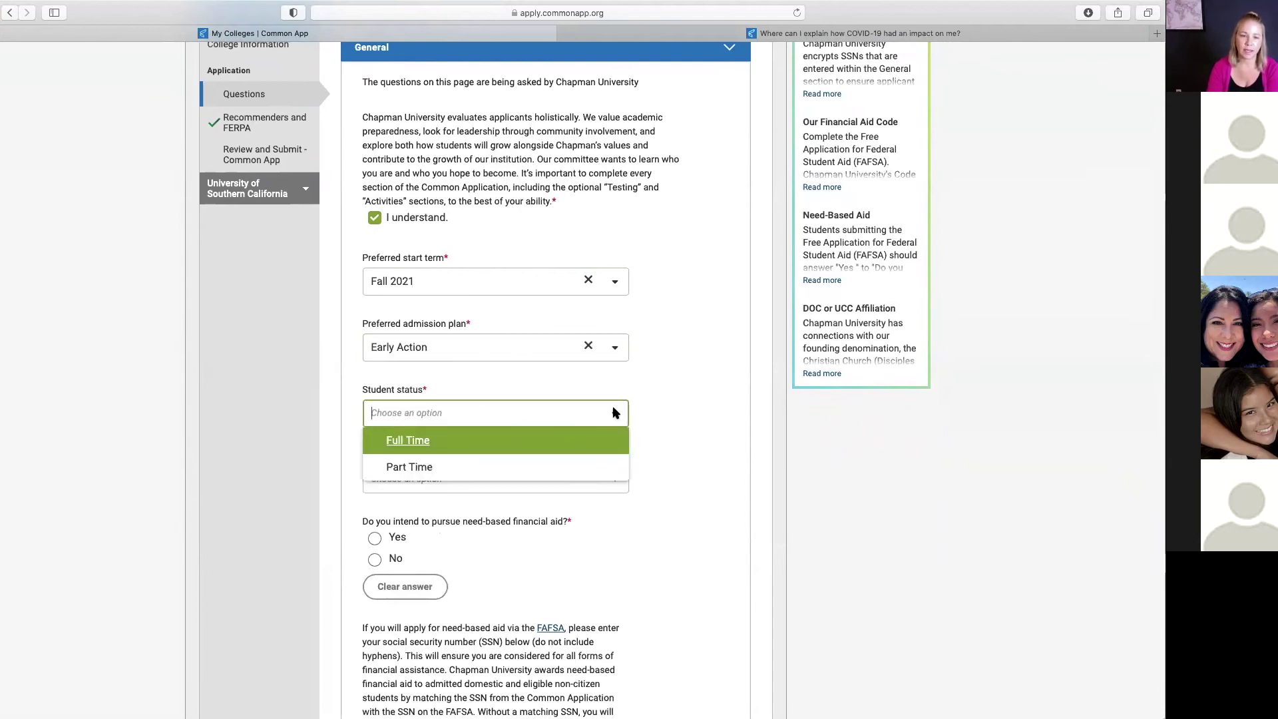
click(422, 441)
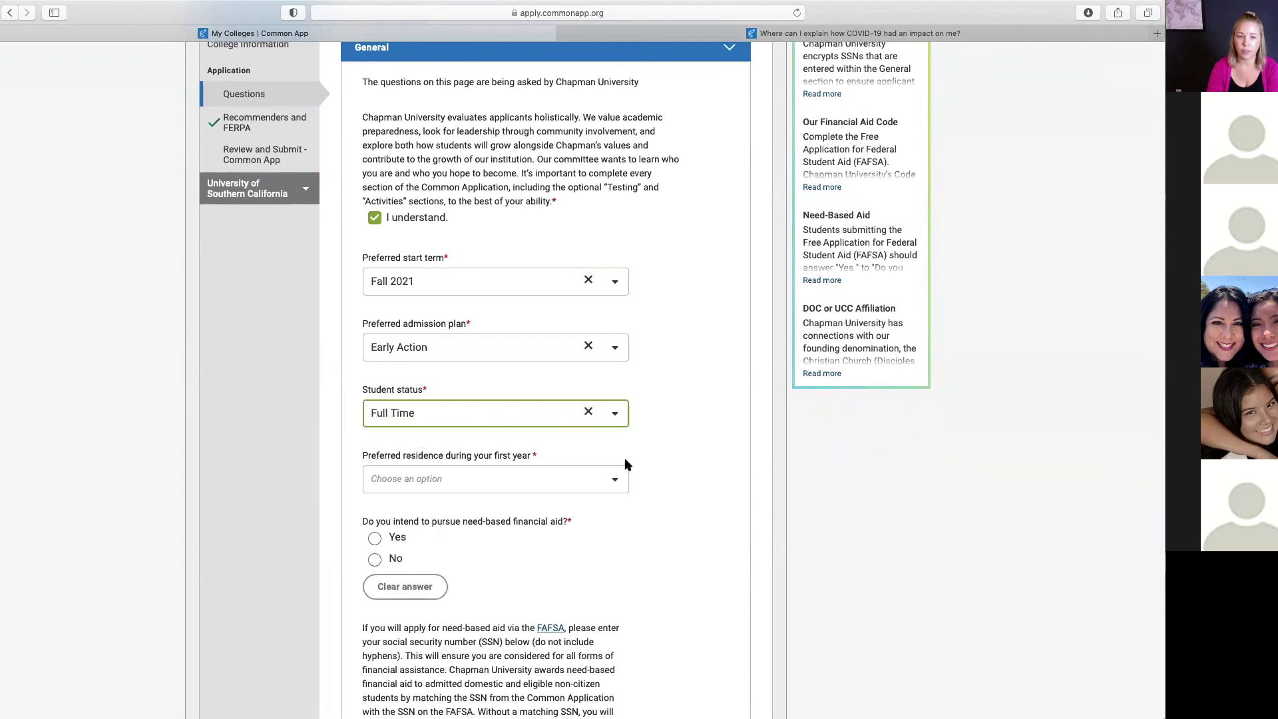
scroll(622, 459, down, 2)
click(613, 414)
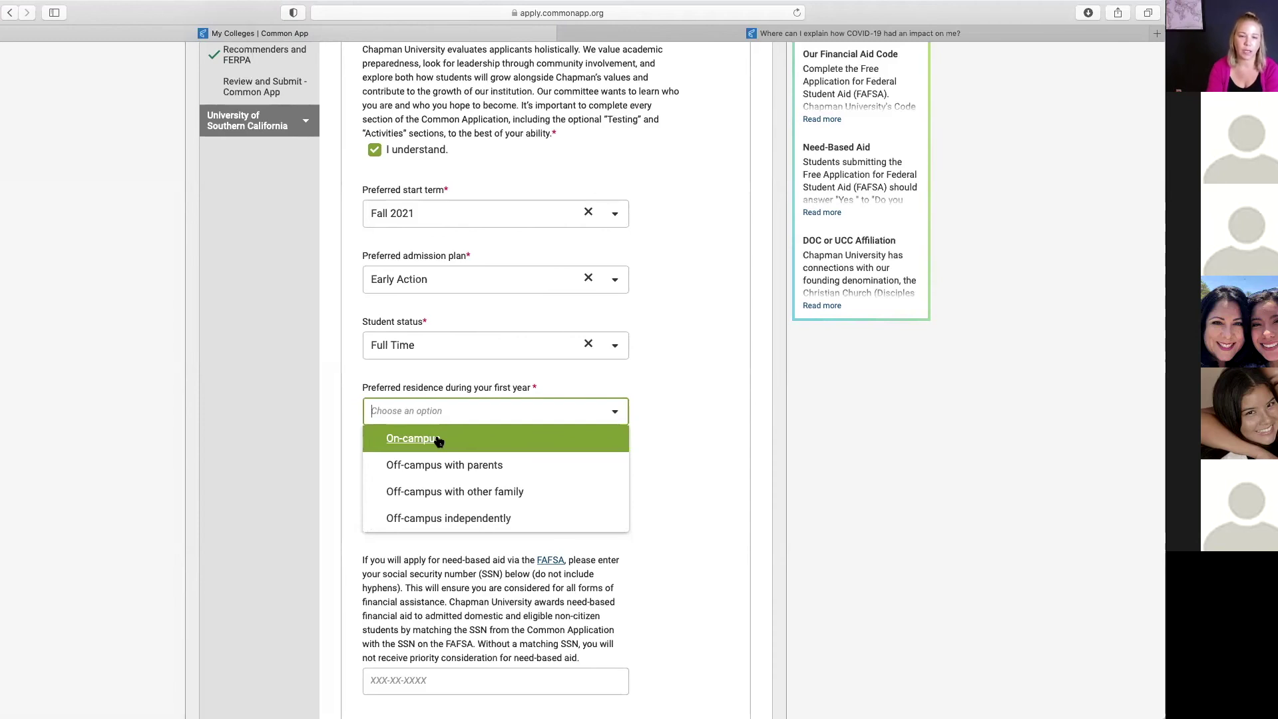
click(422, 436)
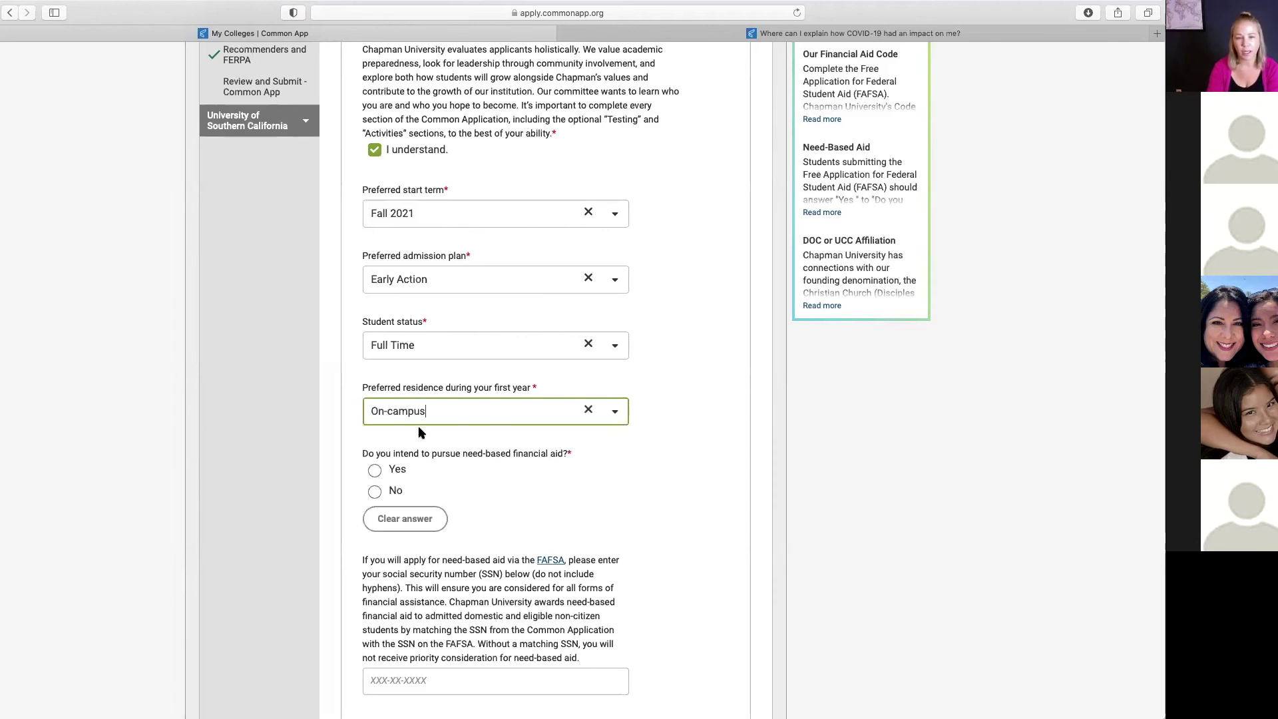
scroll(547, 492, down, 2)
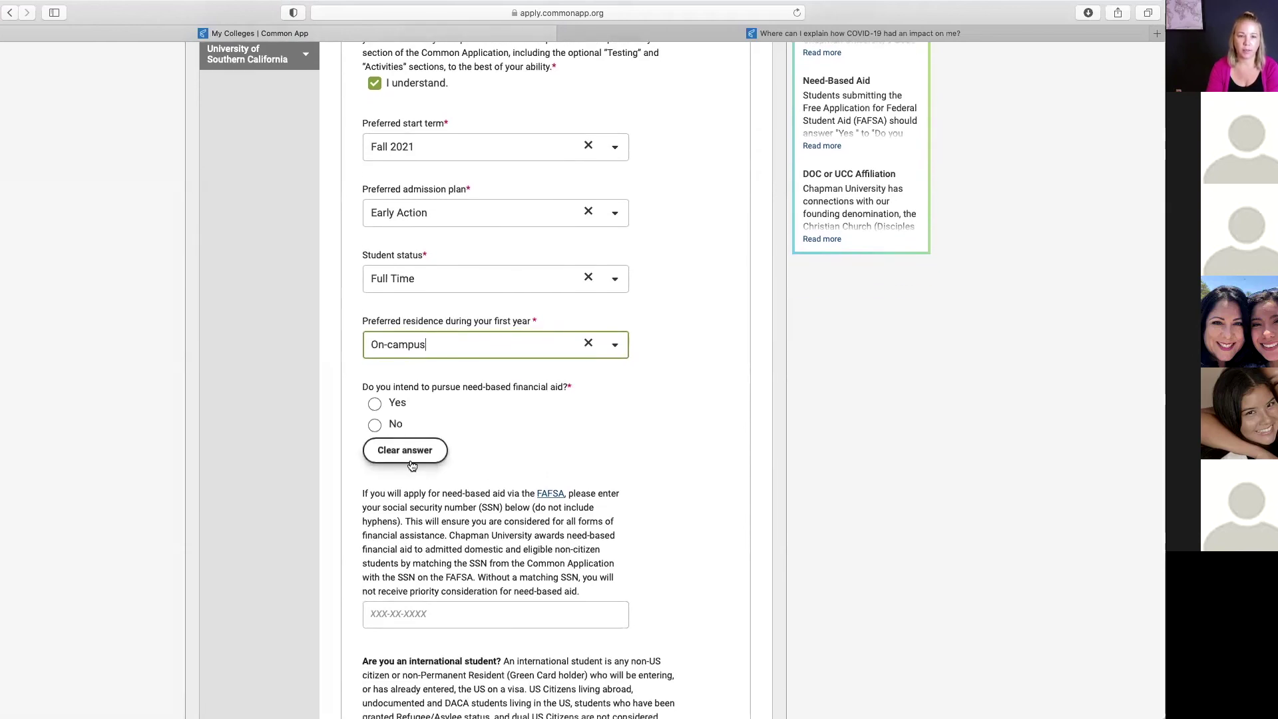
Step: Answer Yes to need-based financial aid and No to being an international student
click(375, 406)
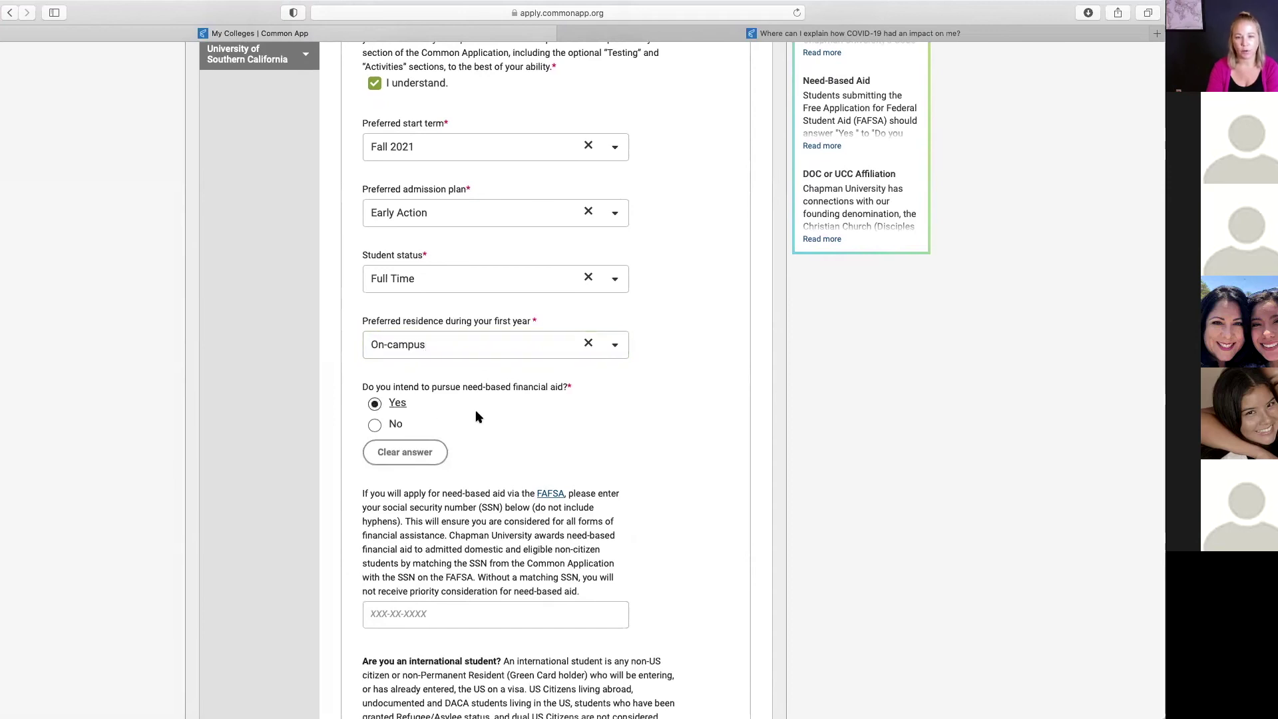
scroll(502, 455, down, 3)
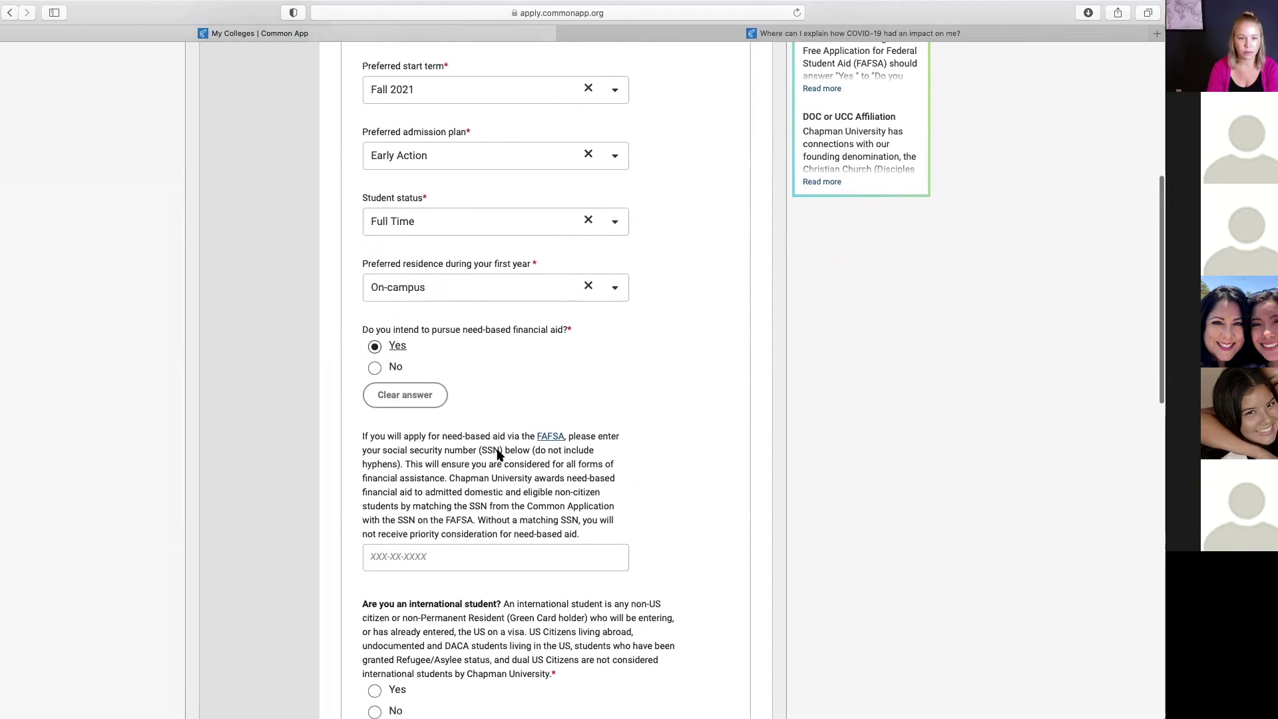
scroll(501, 456, down, 1)
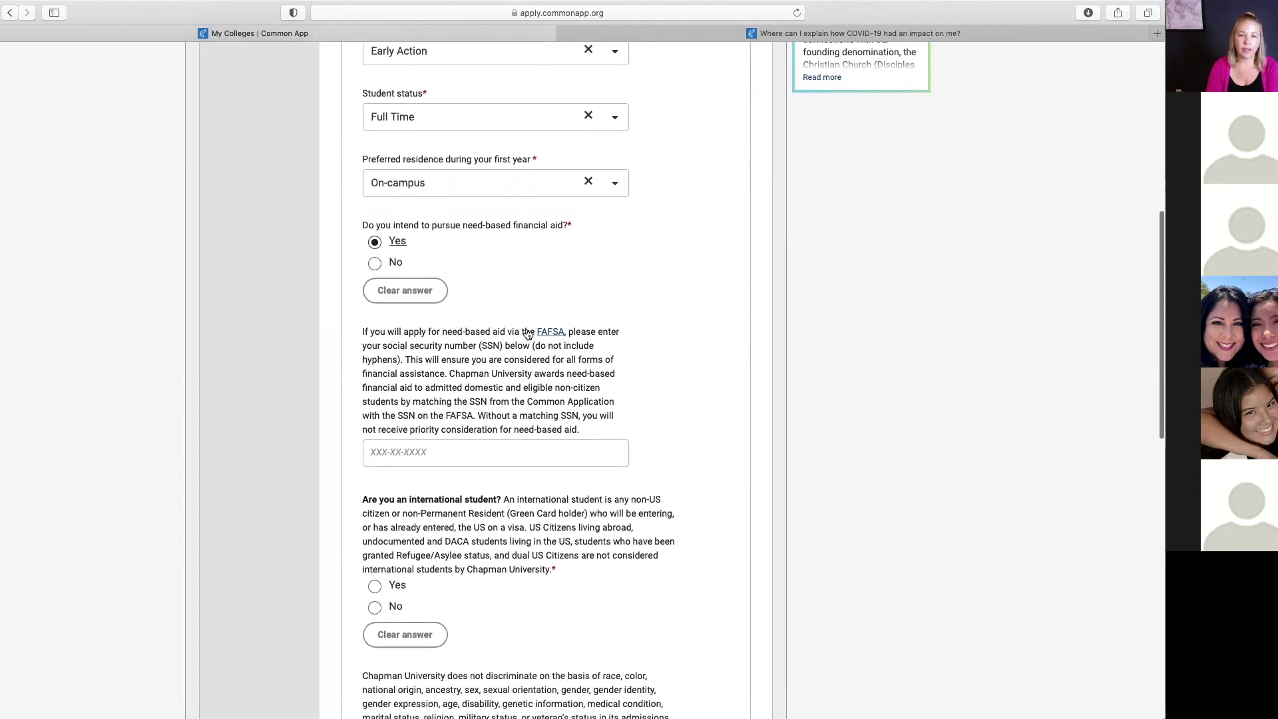
click(442, 450)
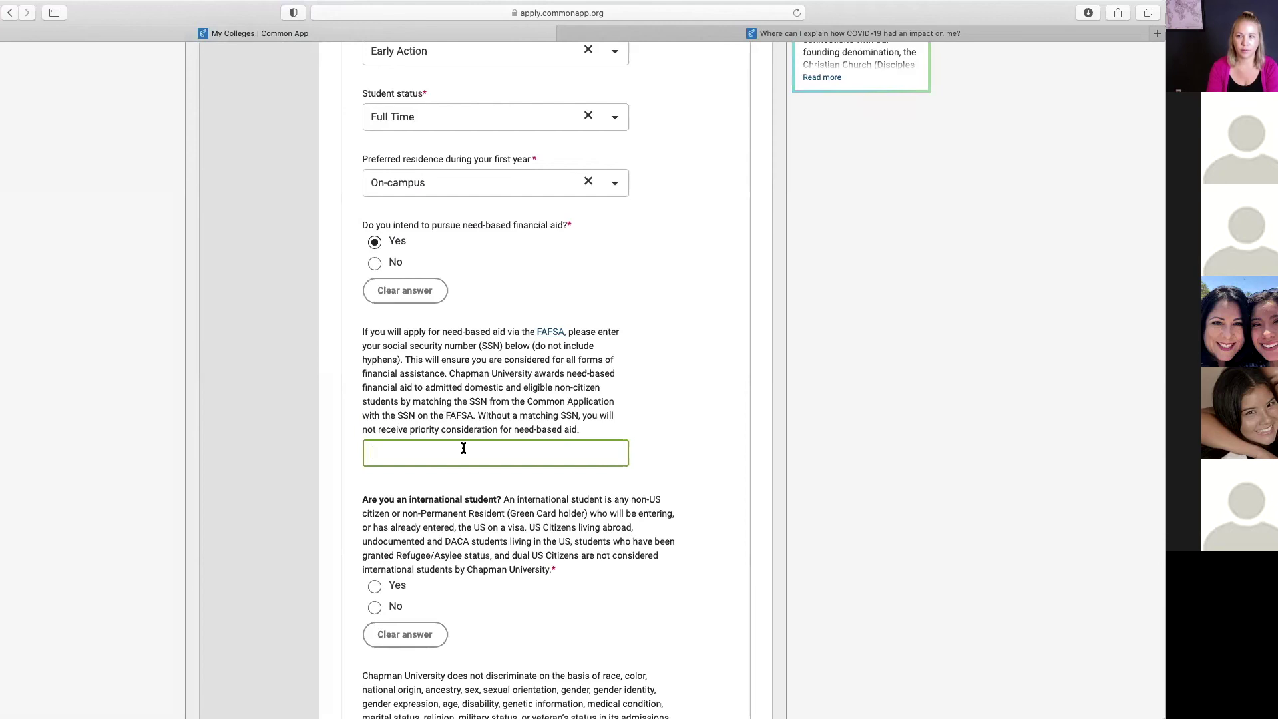
scroll(532, 532, down, 4)
scroll(519, 533, down, 1)
click(377, 452)
Step: Acknowledge the non-discrimination statement and answer No to misdemeanor or felony convictions
scroll(583, 462, down, 8)
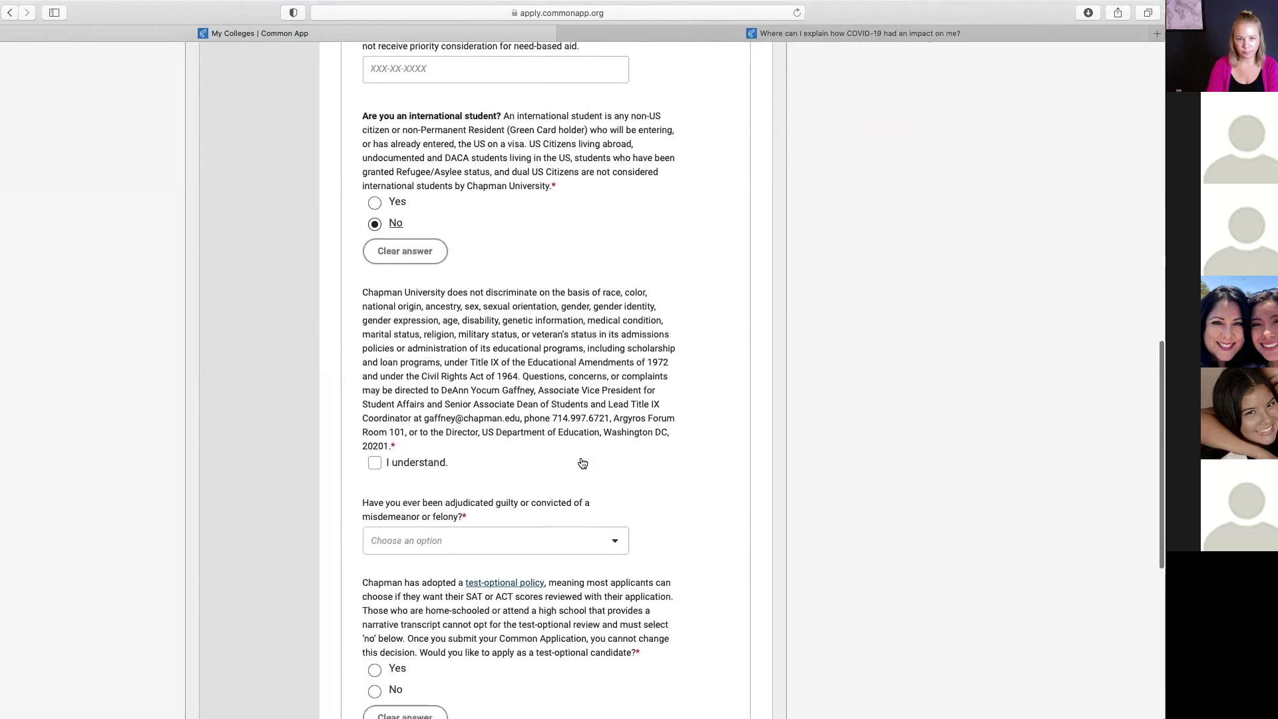
scroll(582, 462, down, 2)
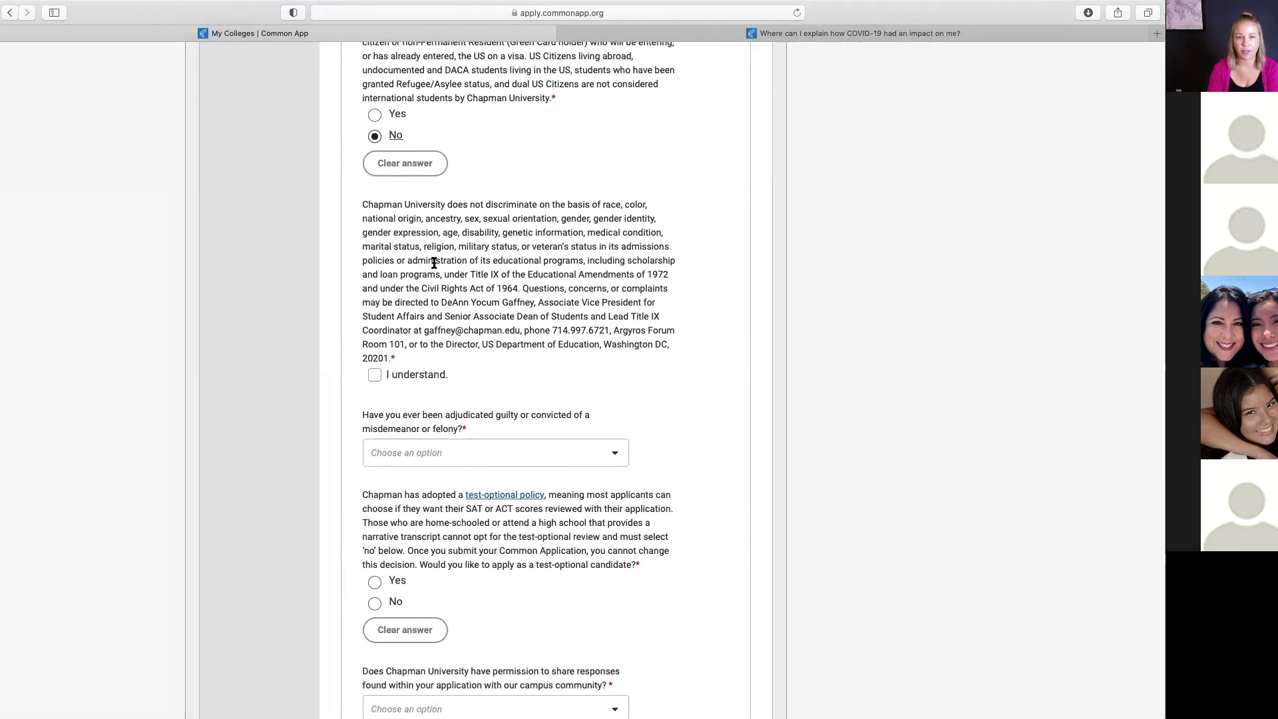
scroll(436, 266, down, 1)
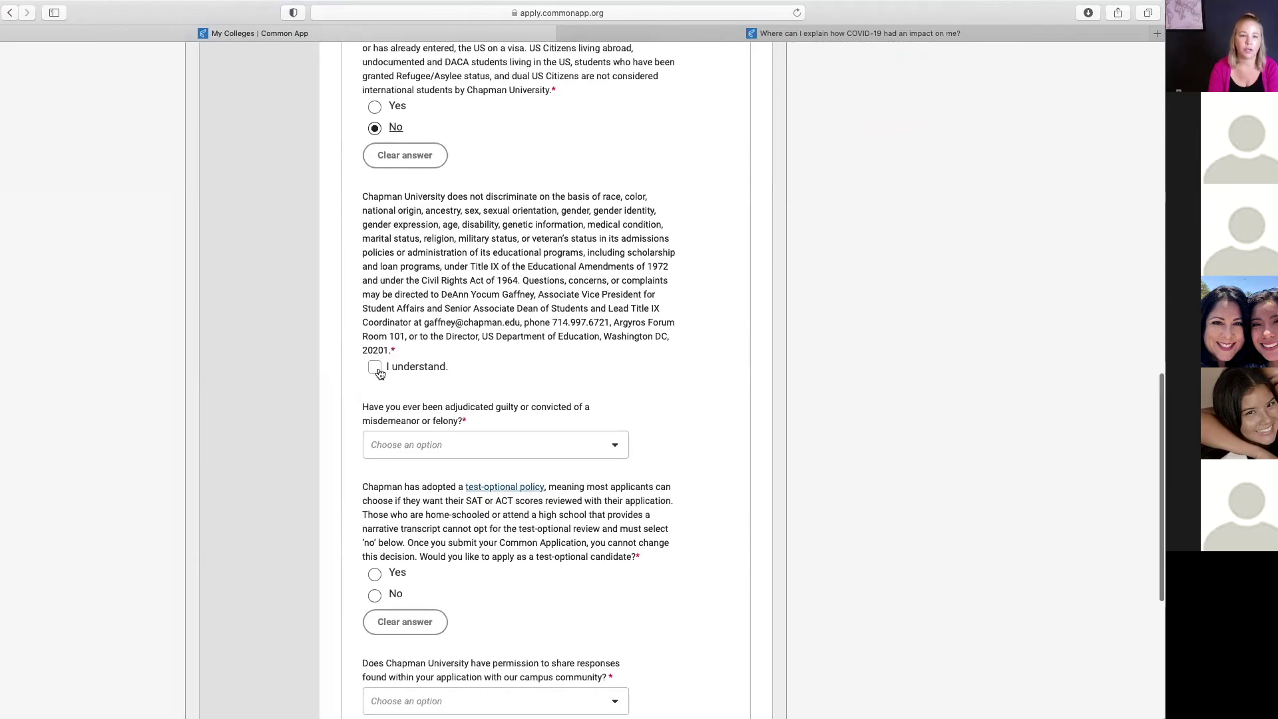
click(374, 368)
scroll(626, 426, down, 3)
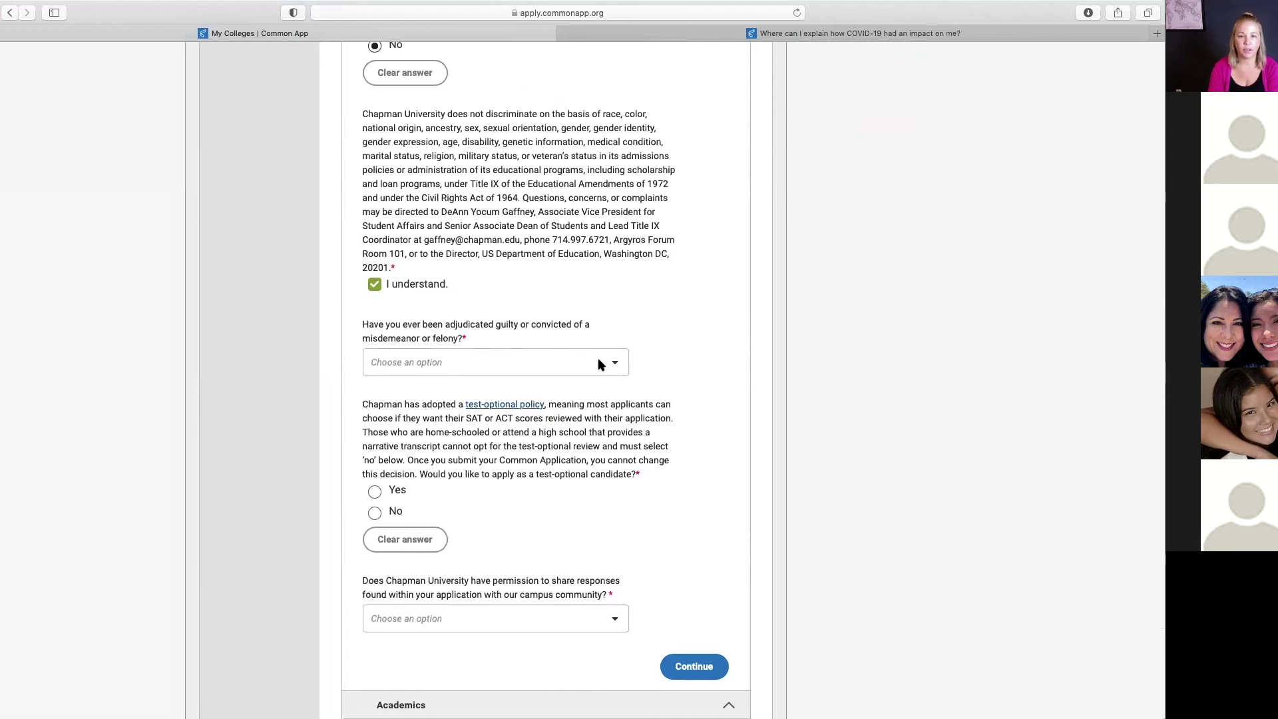
click(616, 364)
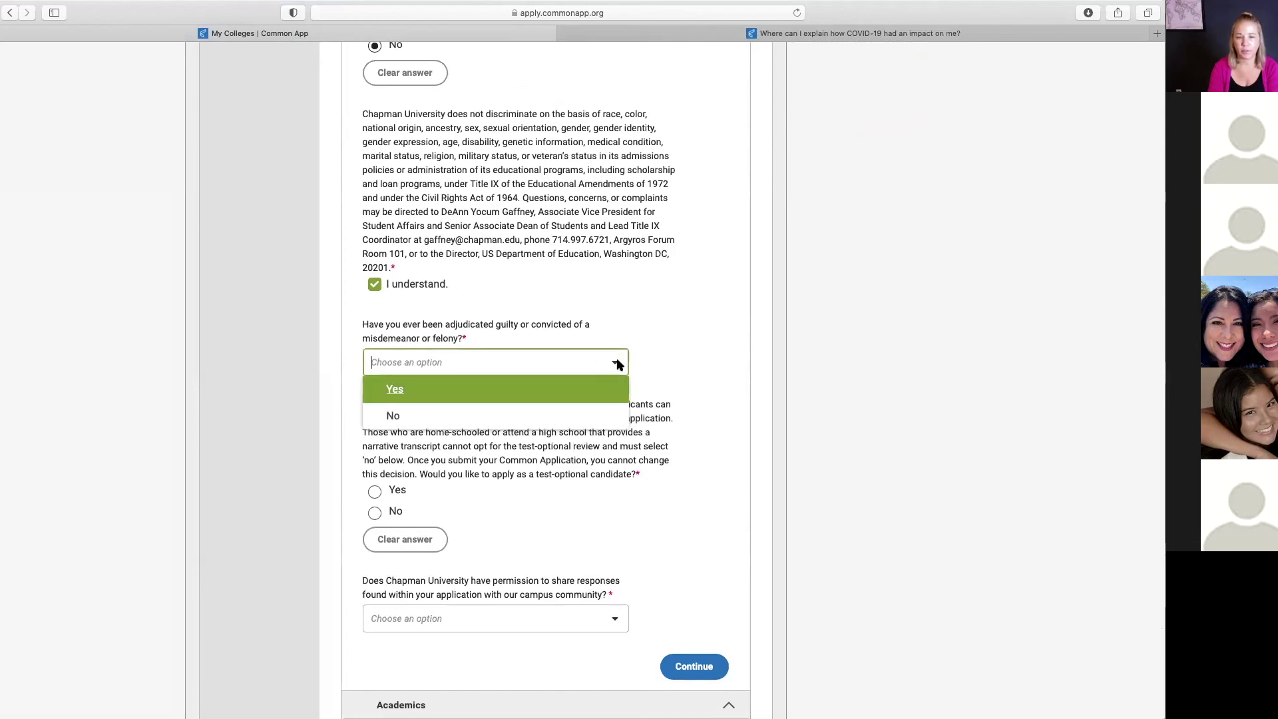
click(516, 412)
scroll(549, 510, down, 3)
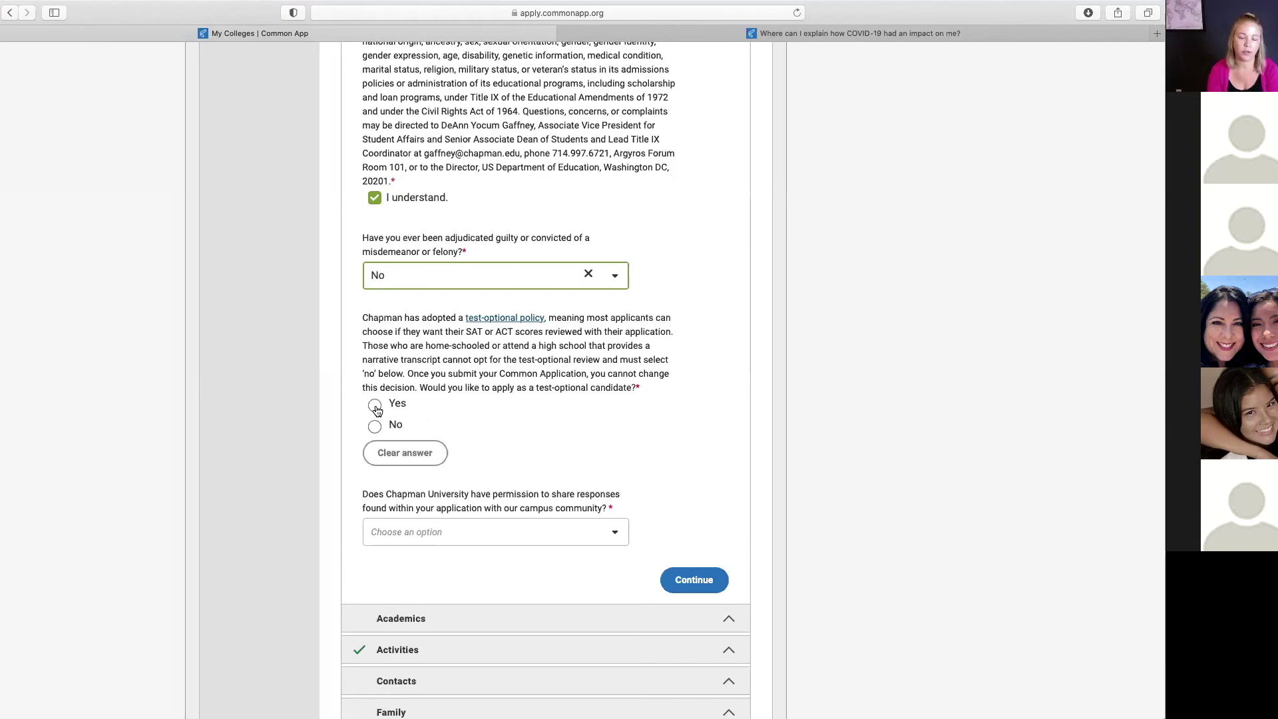
Step: Decline test-optional, acknowledge the opt-out notice, and allow sharing responses with name included
click(374, 426)
scroll(544, 445, down, 2)
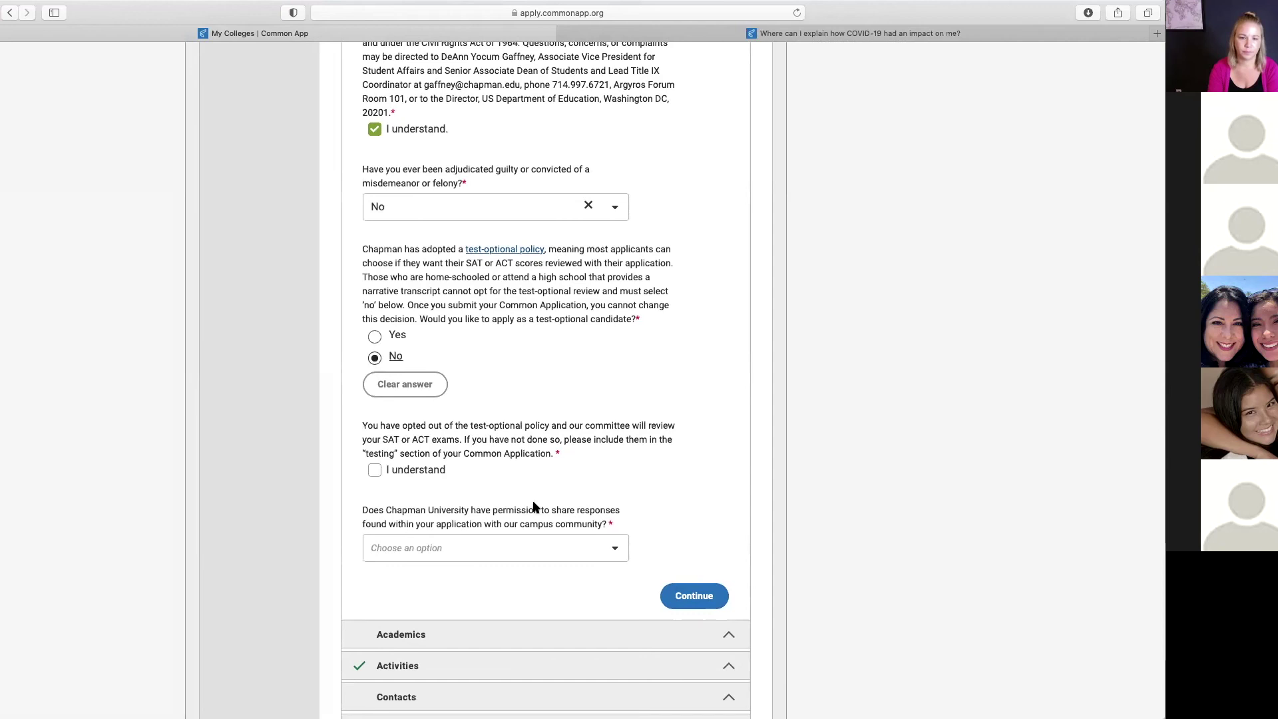
scroll(534, 507, down, 1)
click(374, 439)
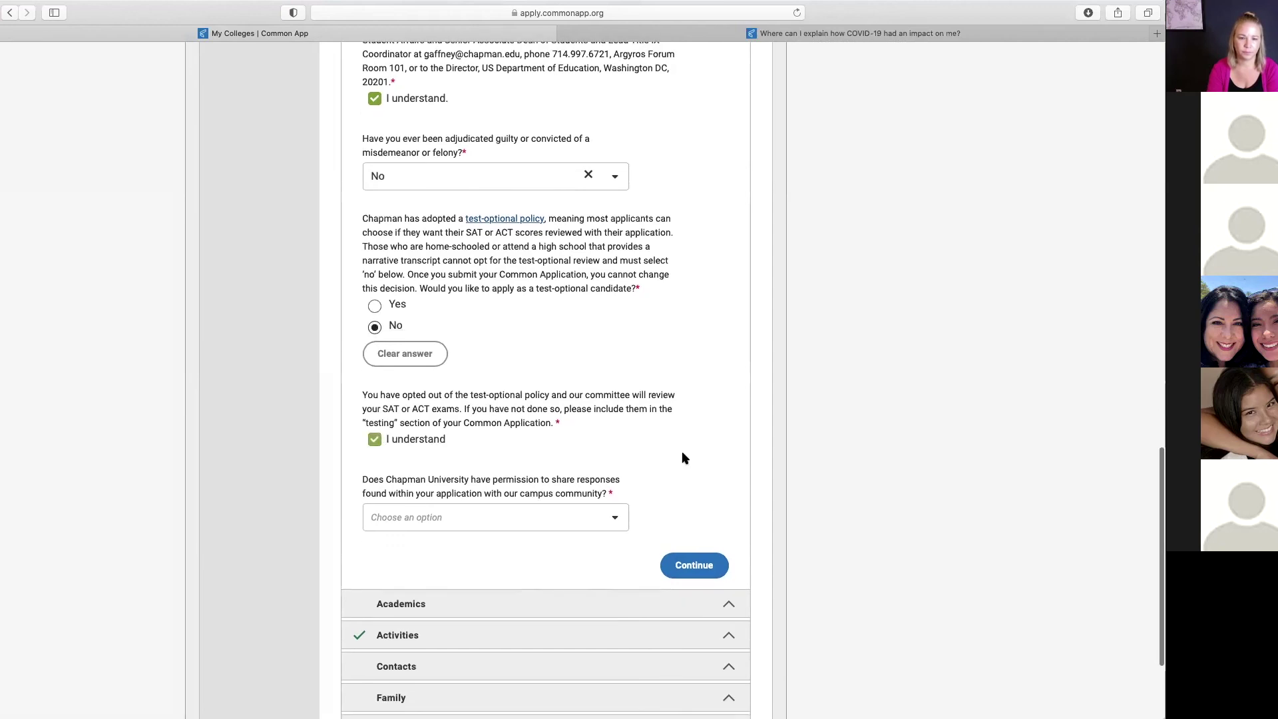
scroll(685, 458, down, 3)
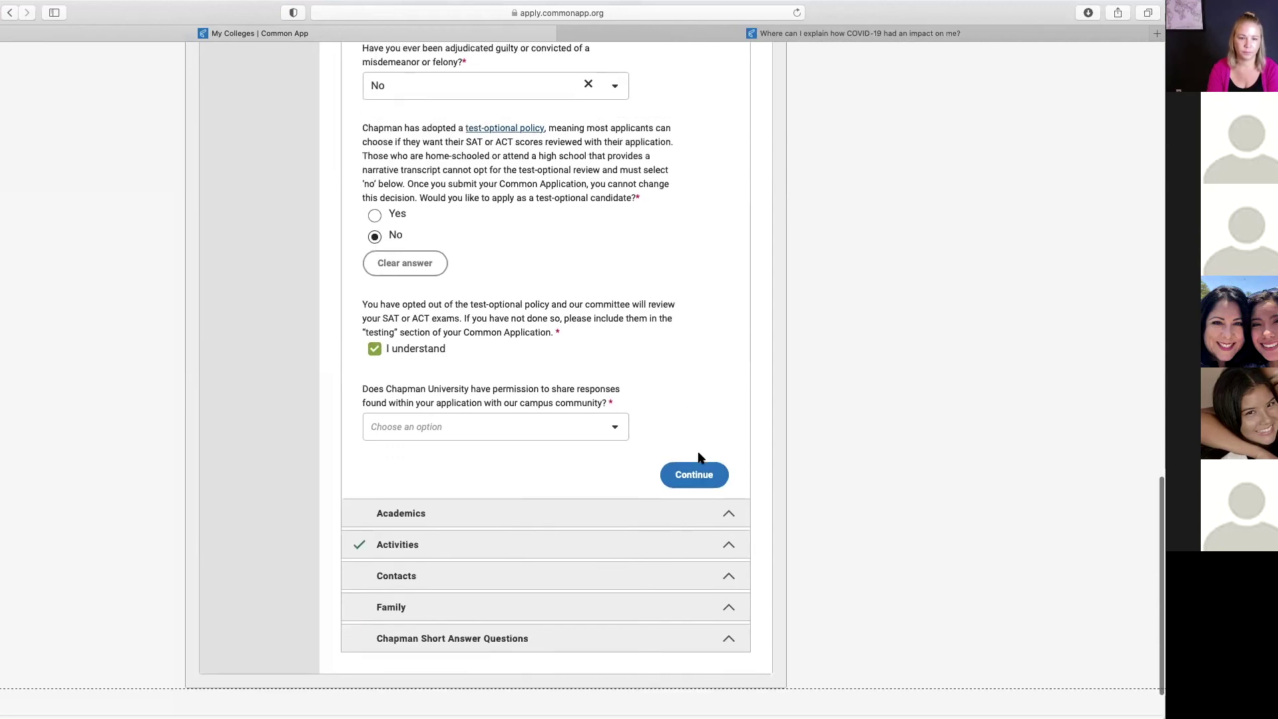
click(613, 431)
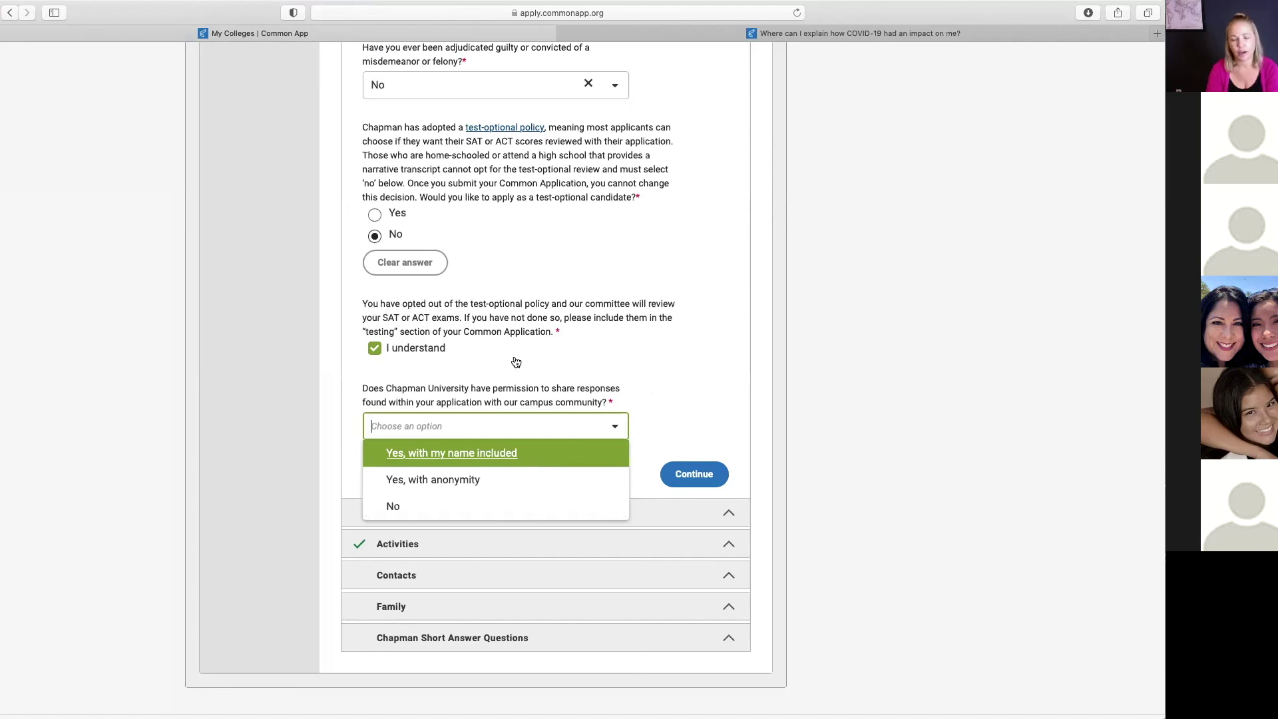
click(470, 457)
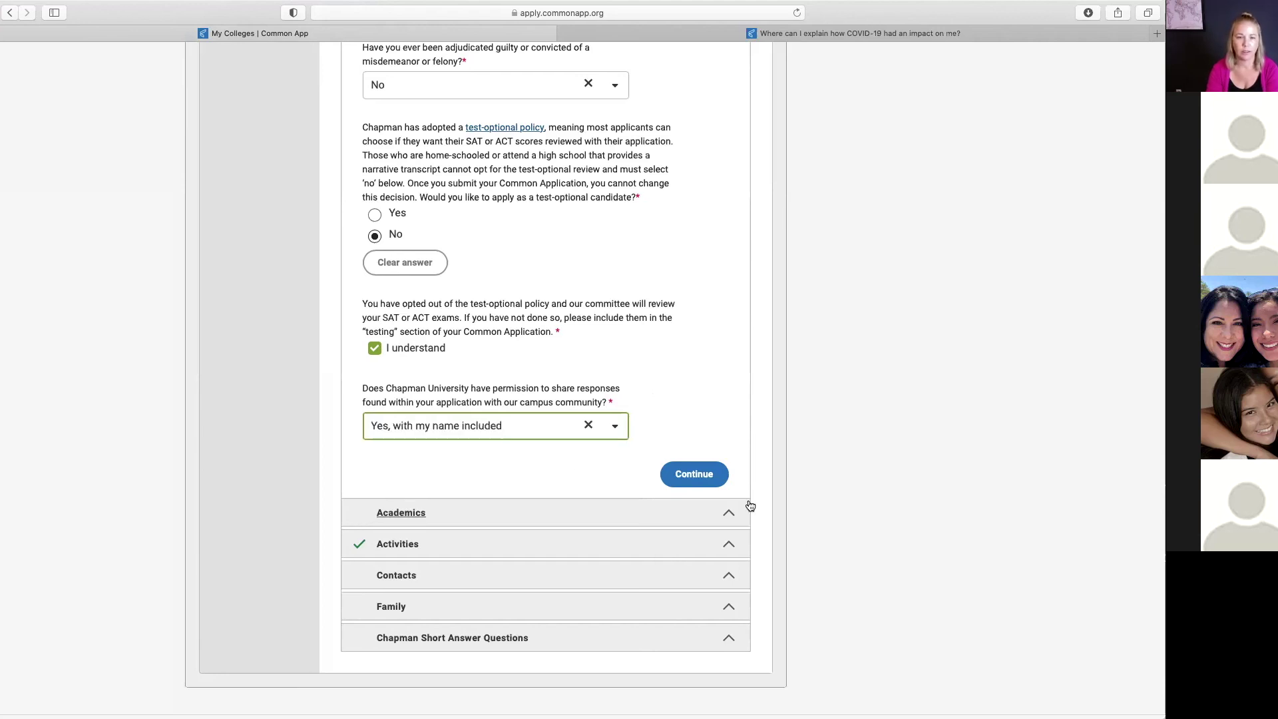
Step: Continue to Academics and declare Biological Sciences - BS as the major
click(693, 472)
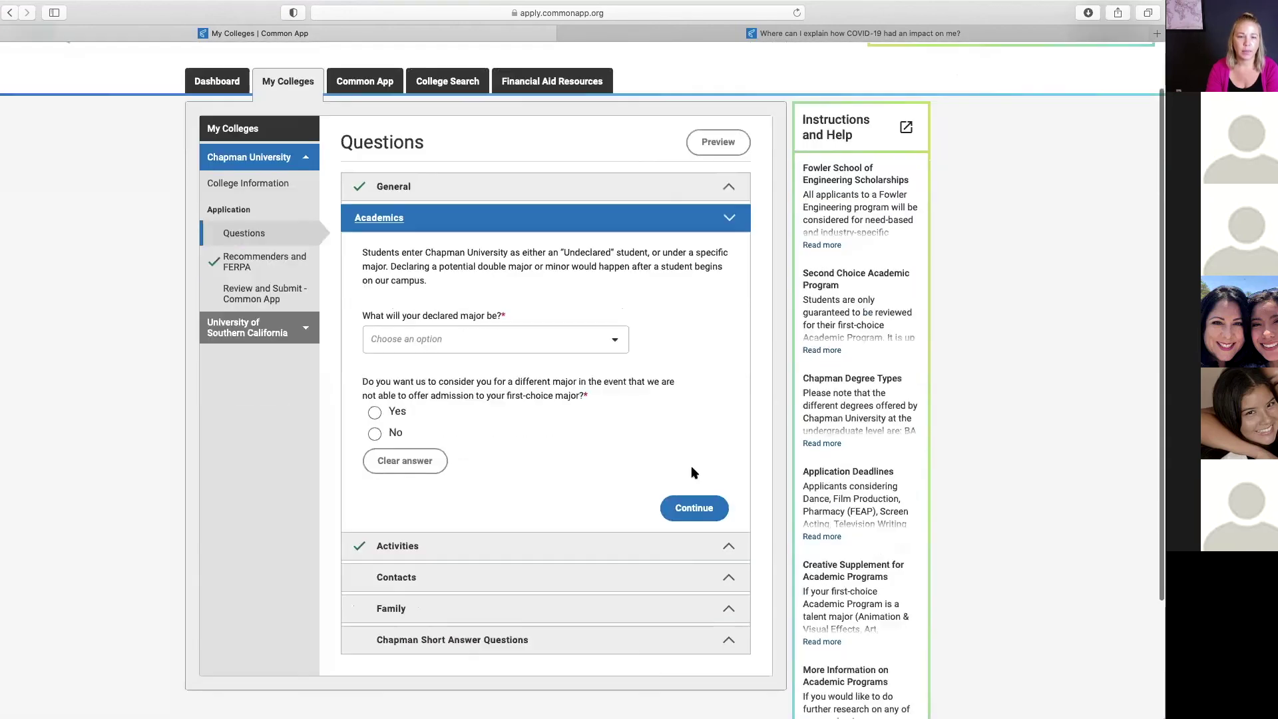
click(617, 340)
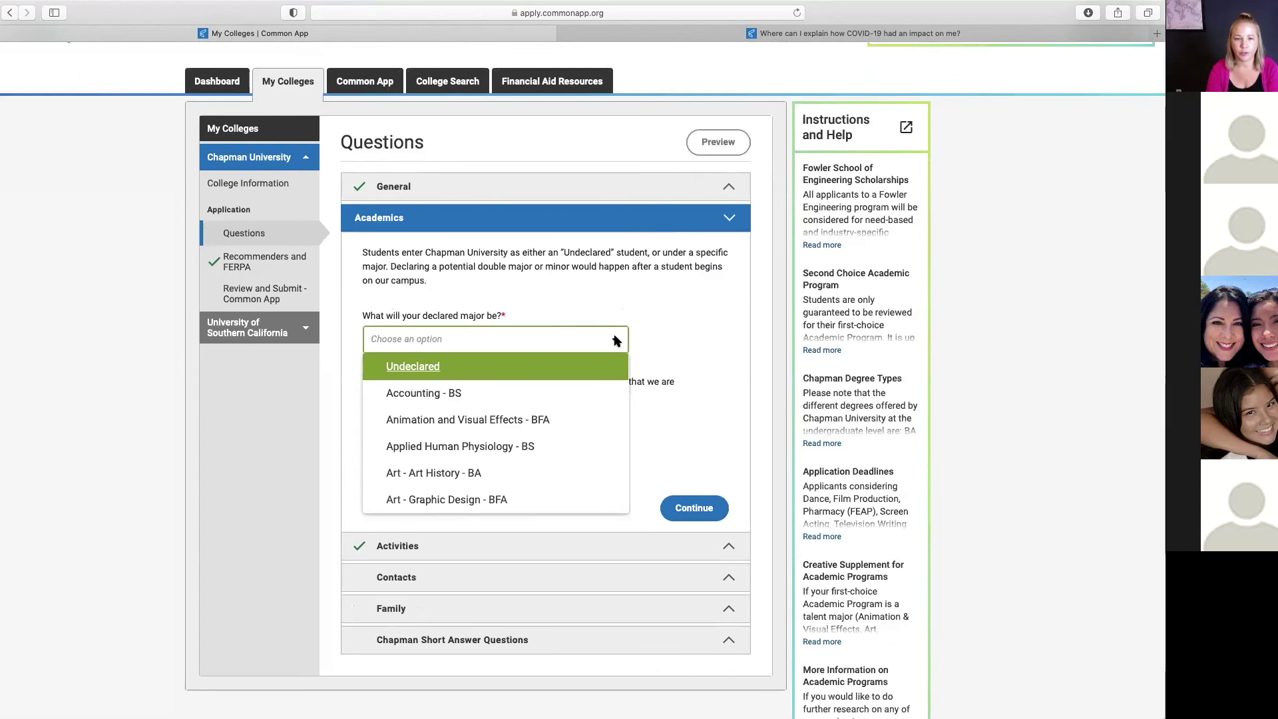
scroll(540, 457, down, 2)
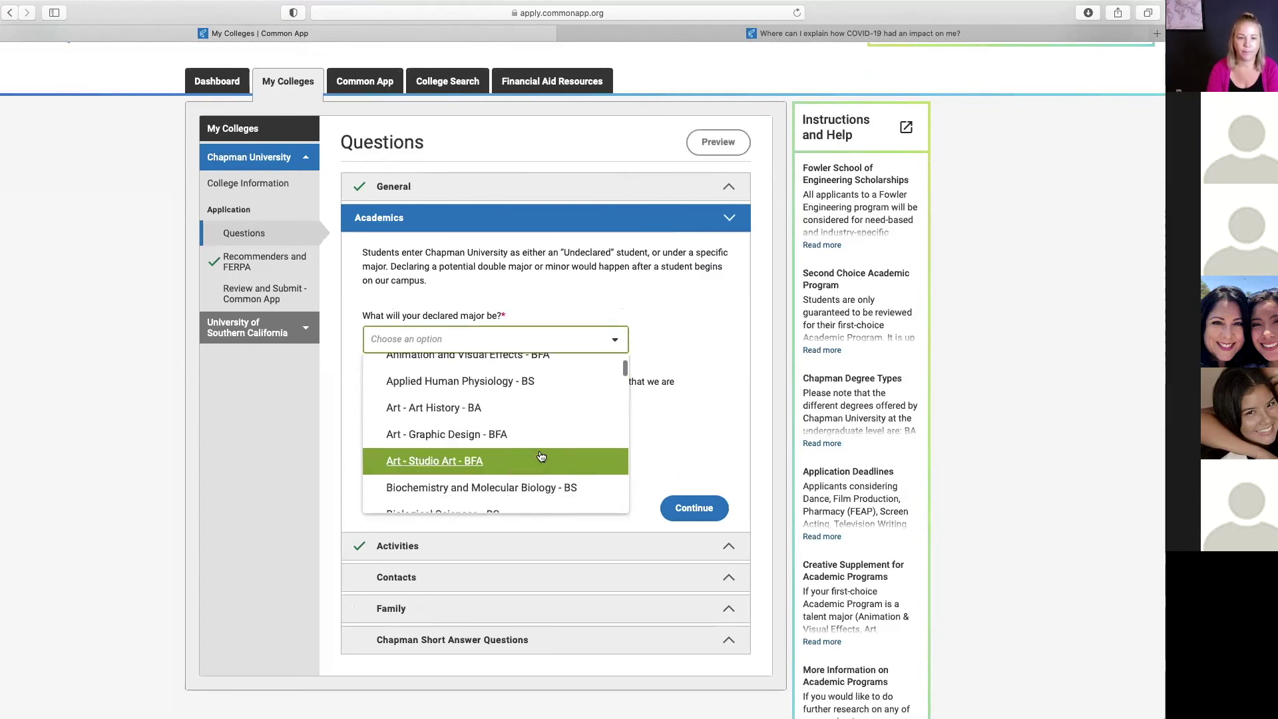
scroll(541, 457, down, 4)
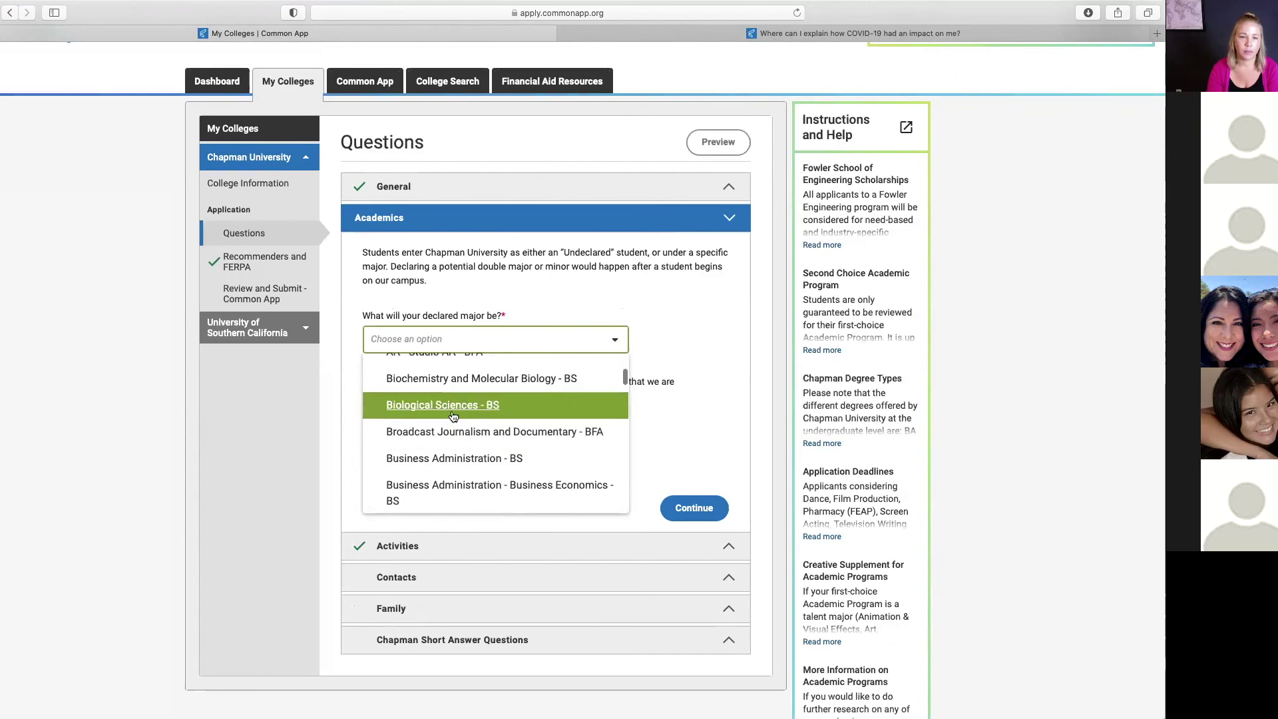
click(453, 417)
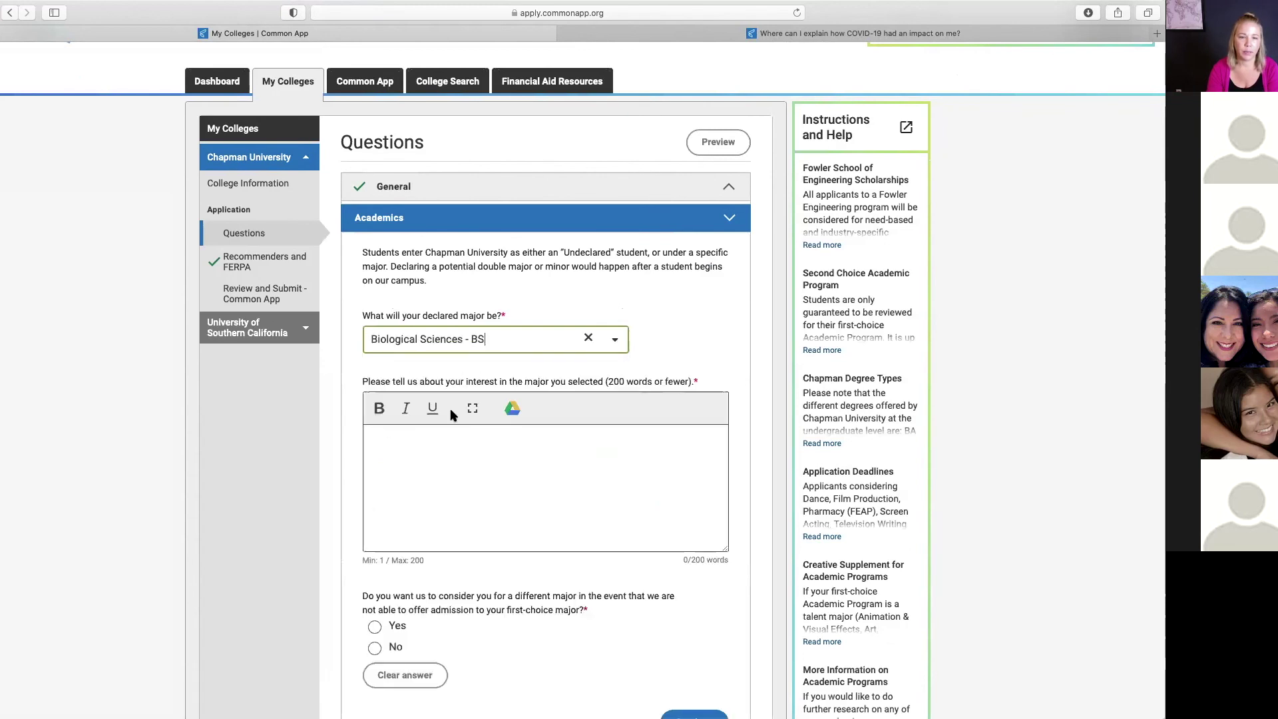
Step: Start the major-interest answer and work down through the remaining Academics questions
click(443, 456)
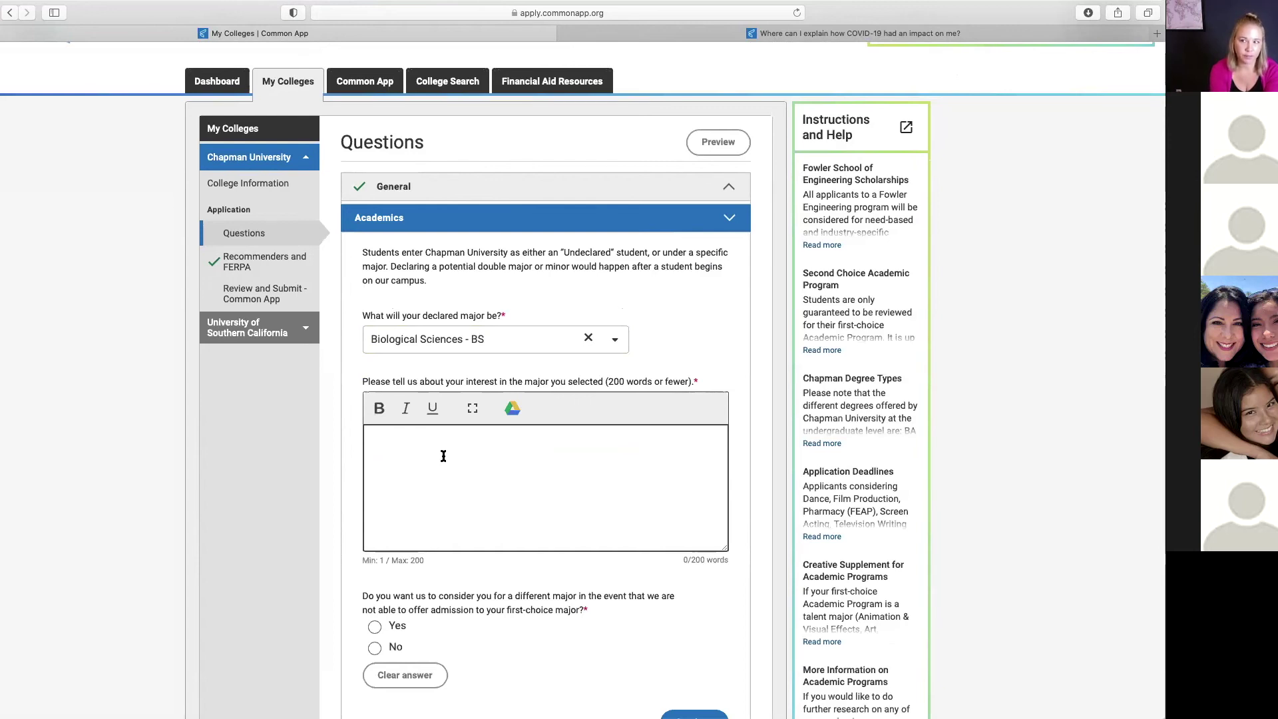
scroll(434, 491, down, 2)
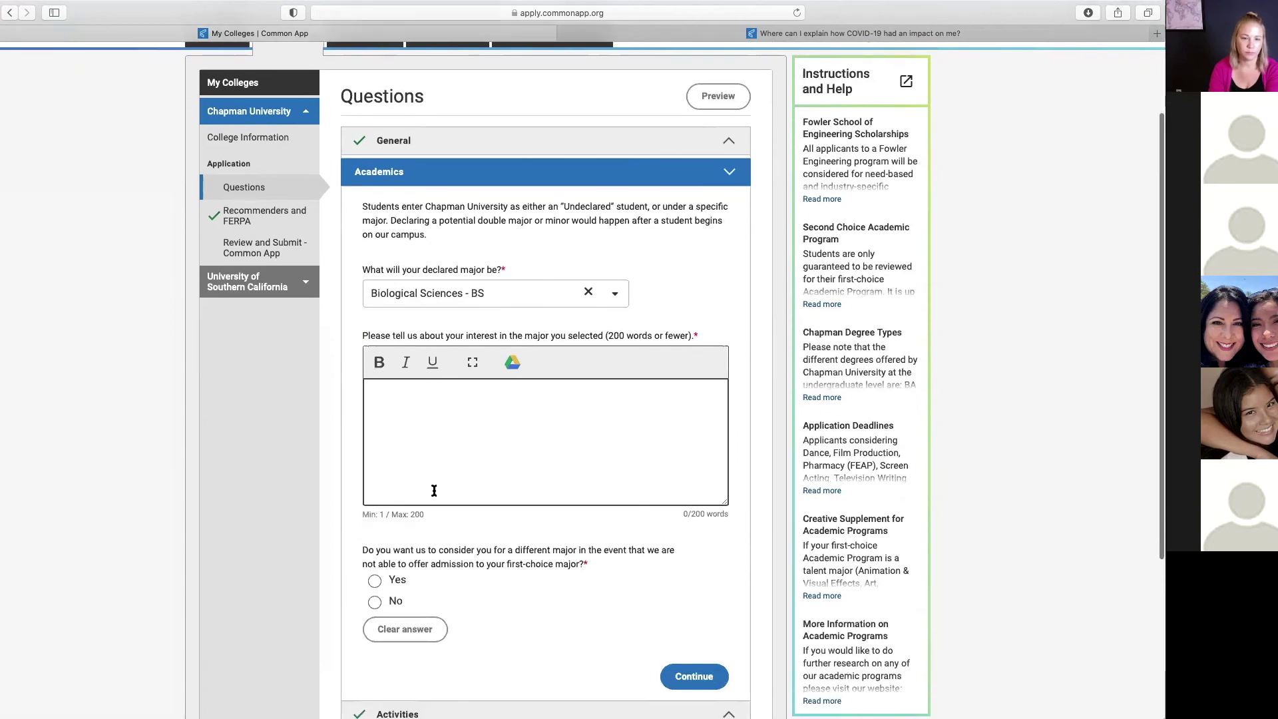
scroll(434, 491, down, 2)
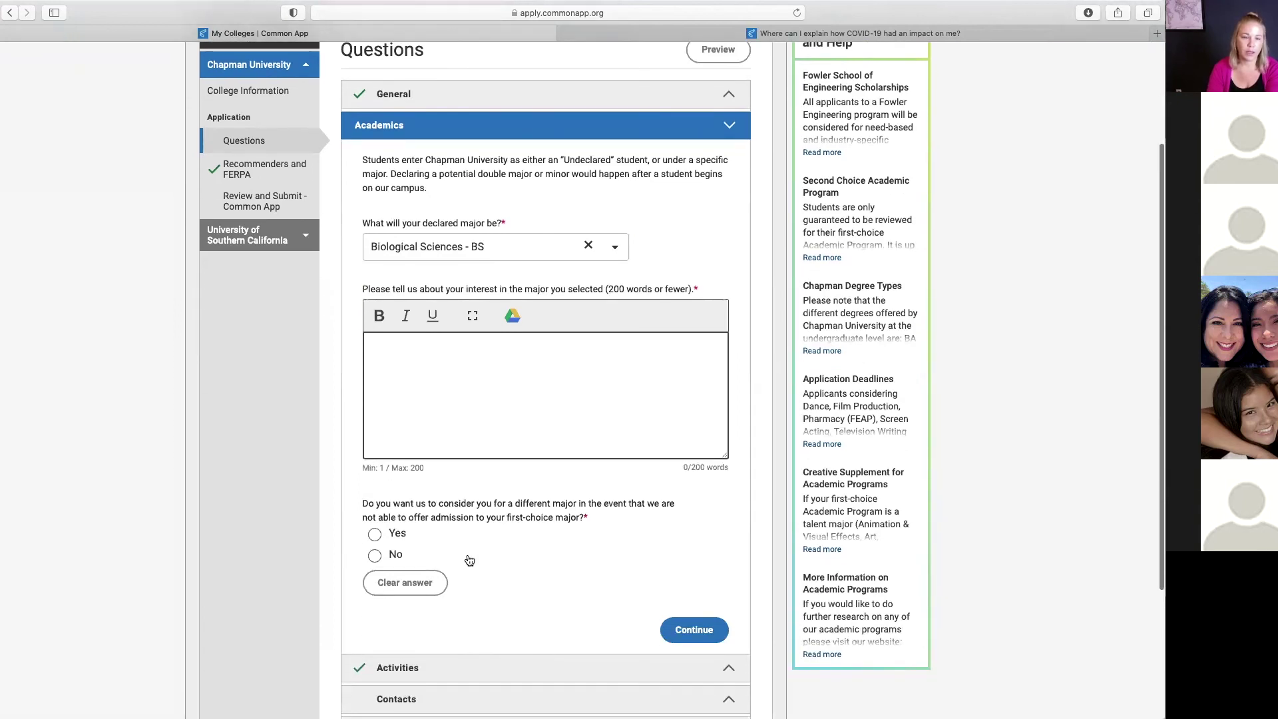
scroll(469, 561, down, 2)
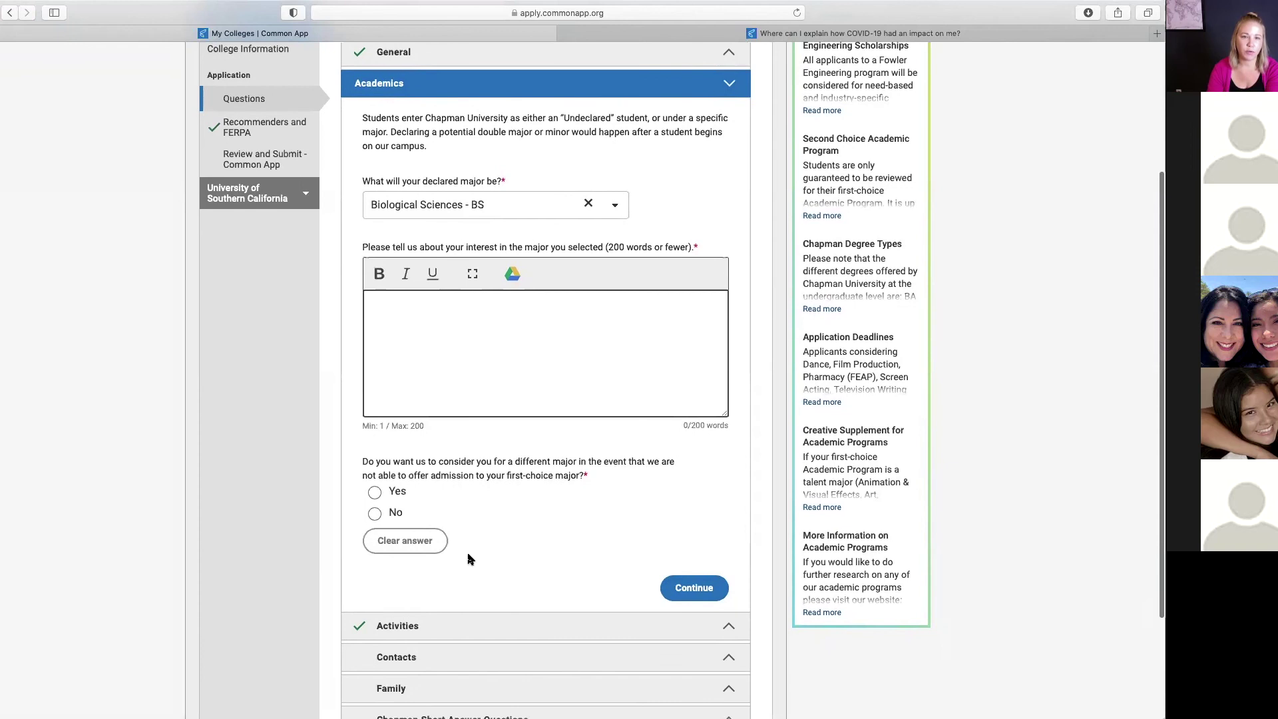
scroll(470, 560, down, 1)
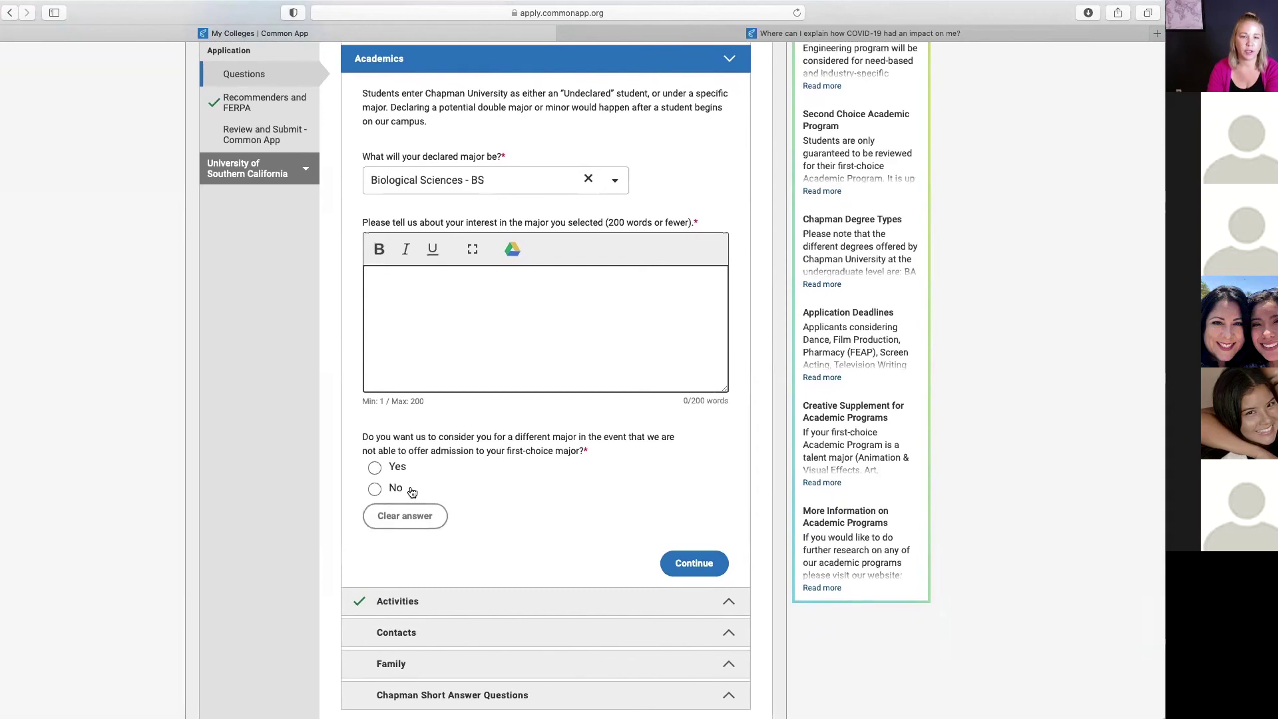
click(376, 471)
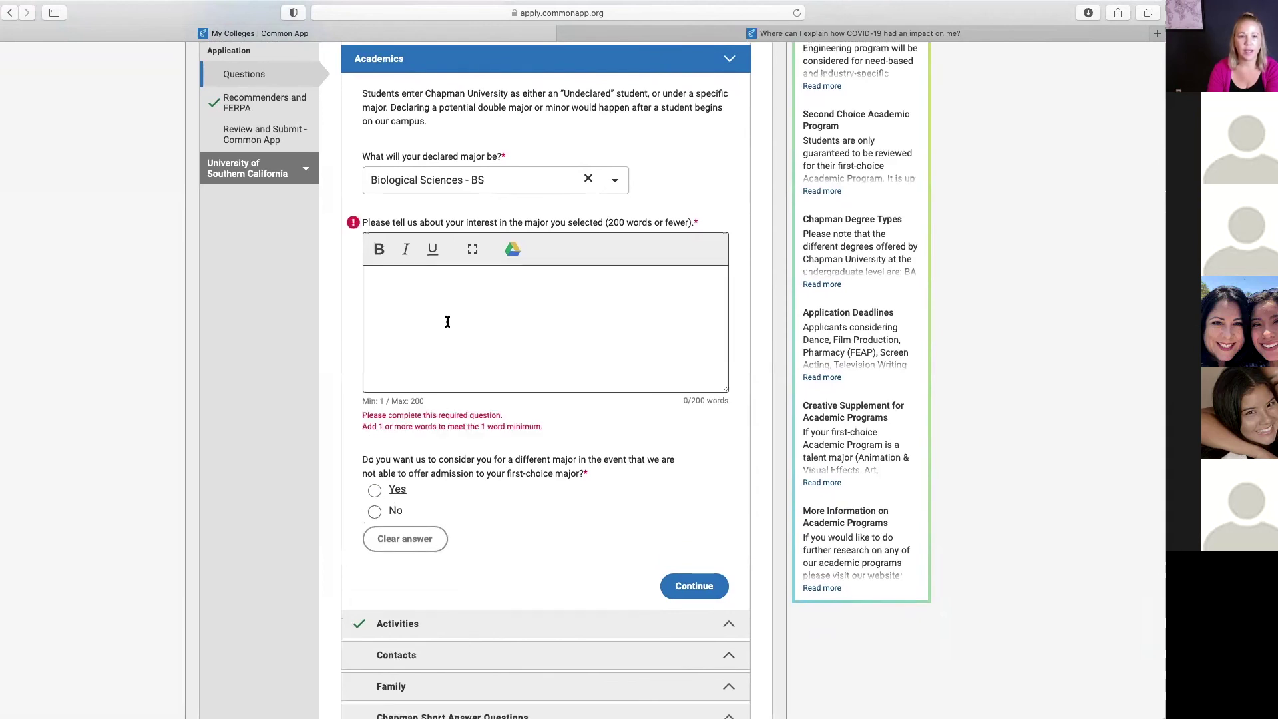
Step: Choose Yes for a different major and pick Chemistry - BS as the alternative
click(374, 493)
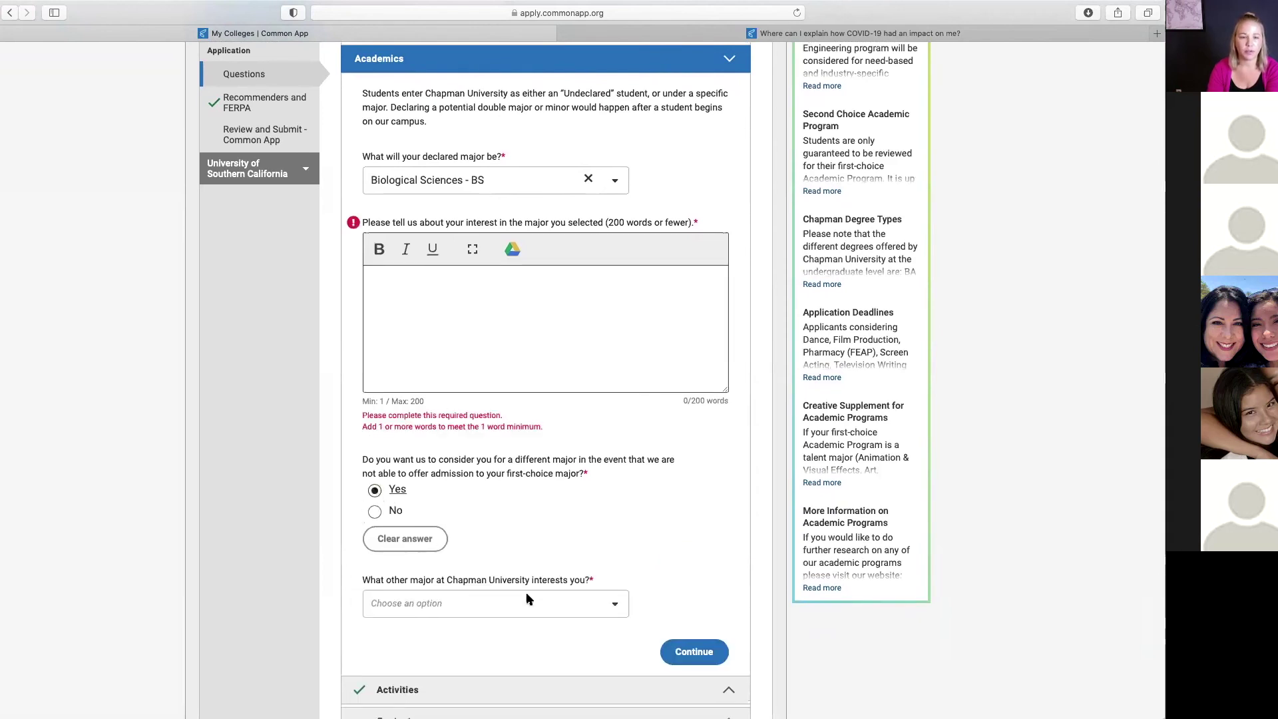
scroll(559, 536, down, 3)
click(592, 504)
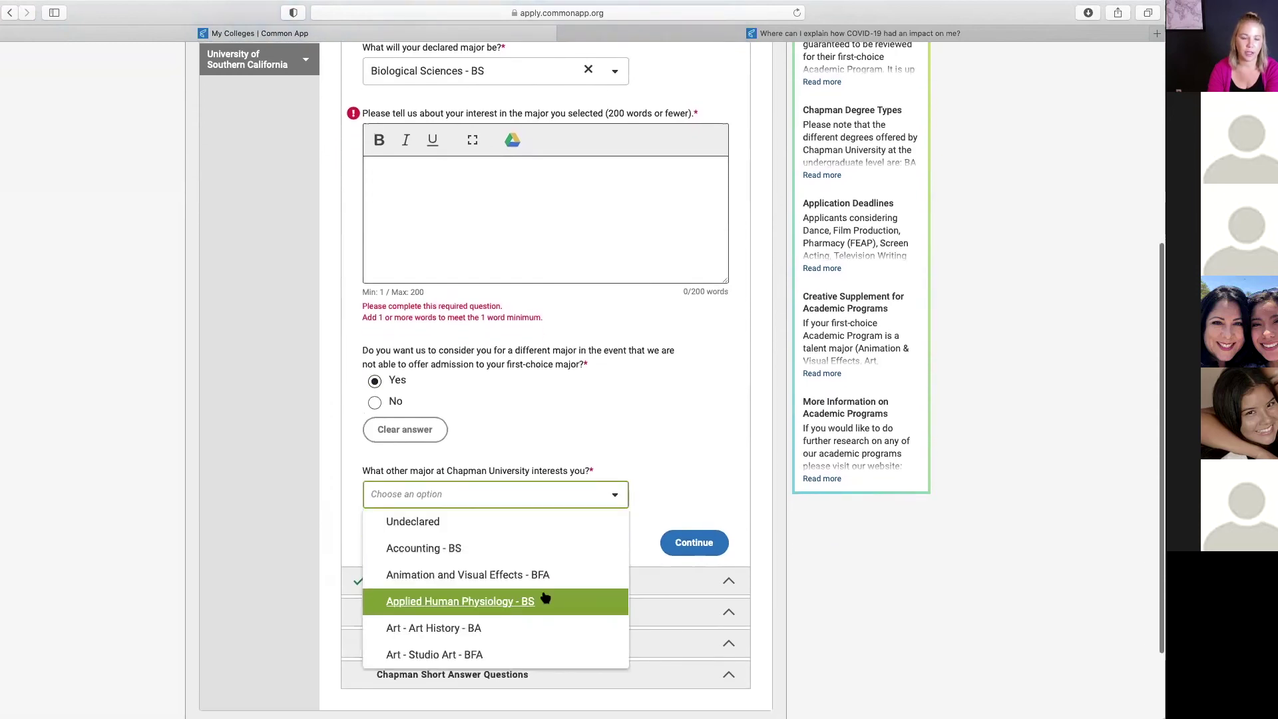
scroll(542, 593, down, 5)
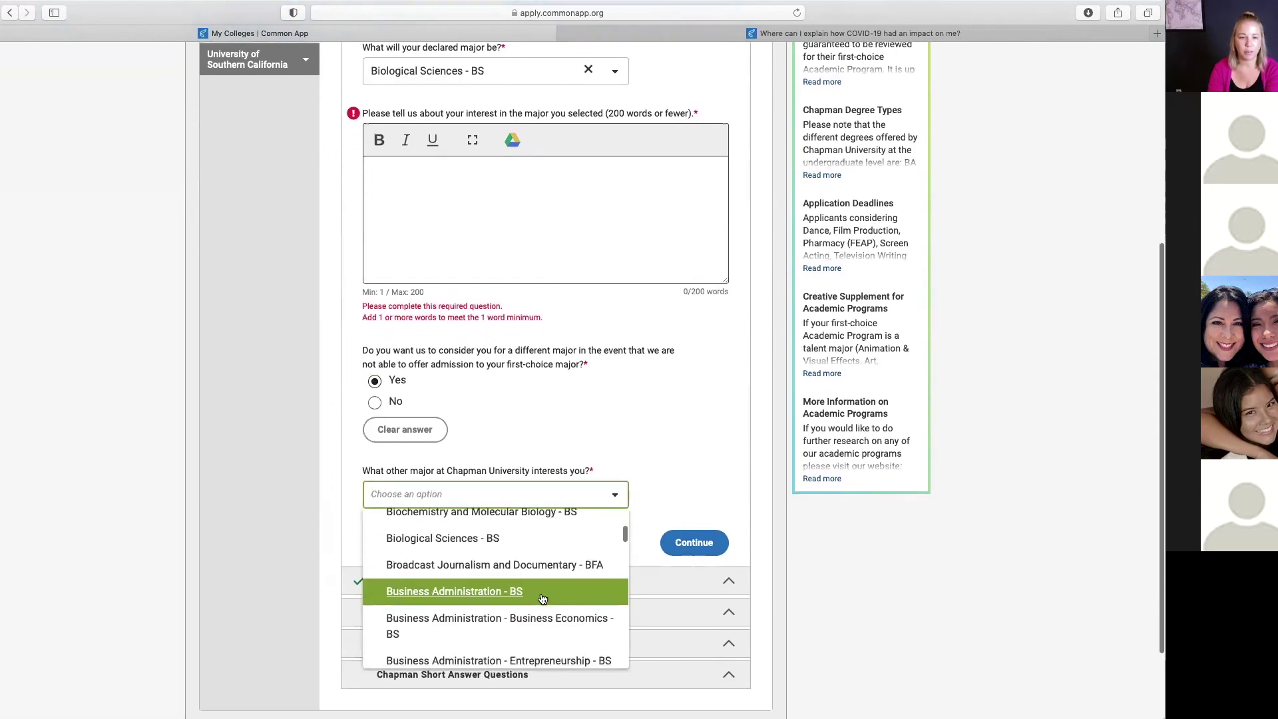
scroll(543, 599, up, 2)
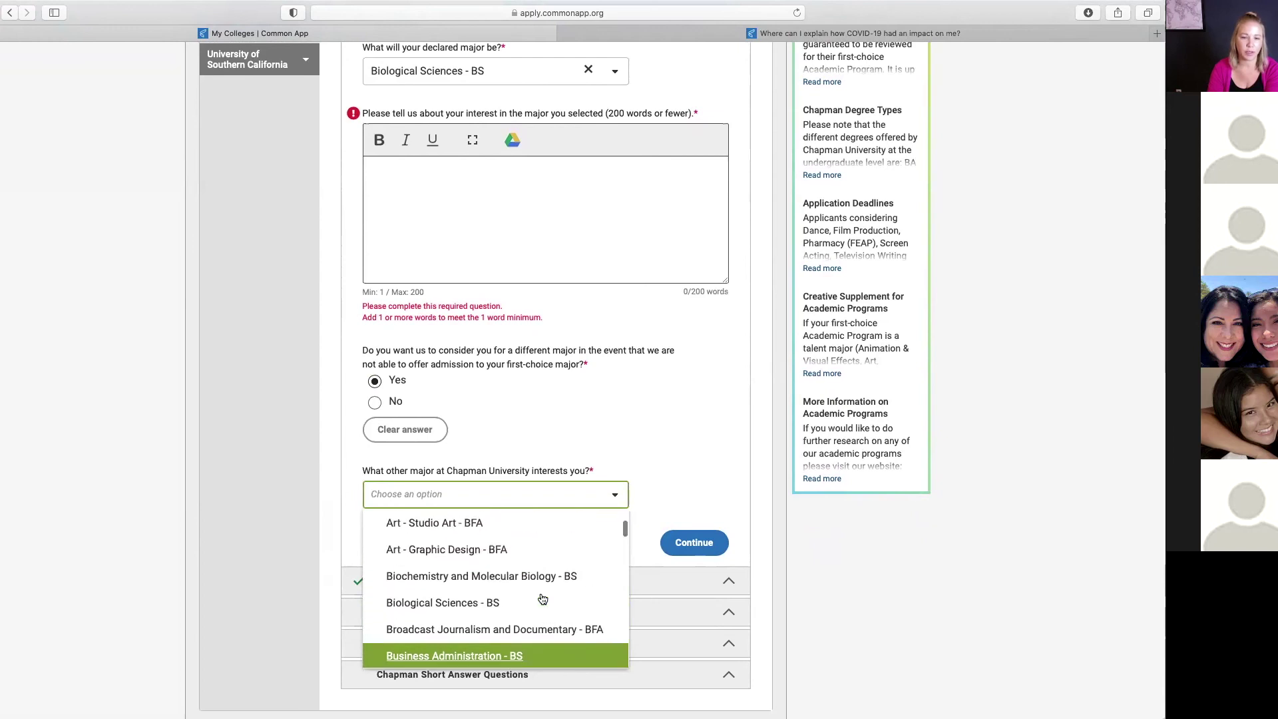
scroll(543, 599, down, 5)
scroll(542, 602, down, 5)
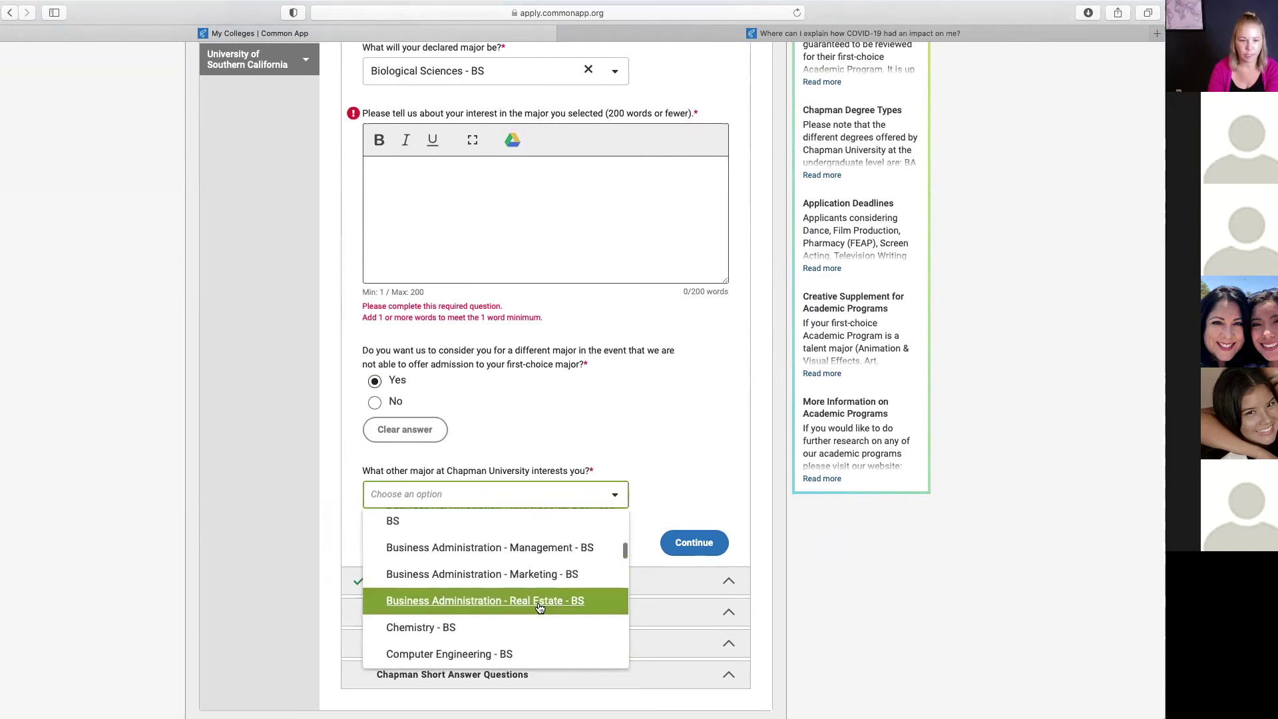
click(437, 580)
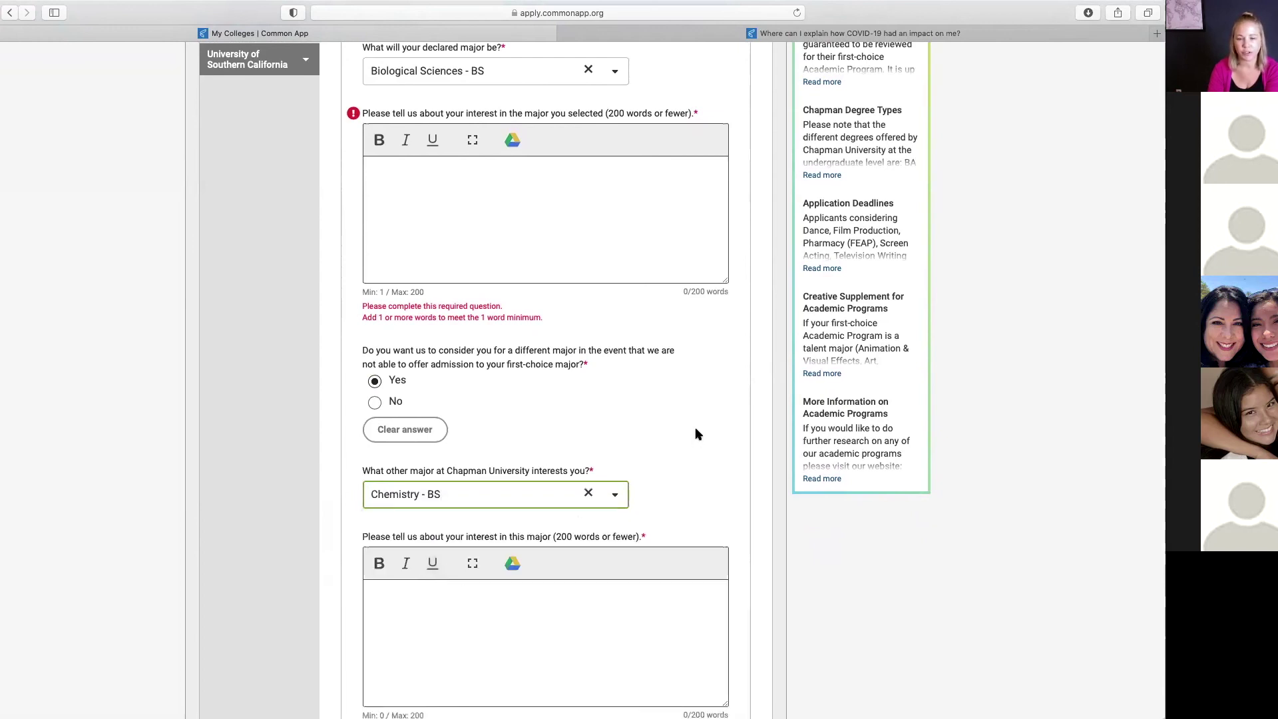
Step: Keep Yes for the alternative-major question and save the Academics answers
click(564, 410)
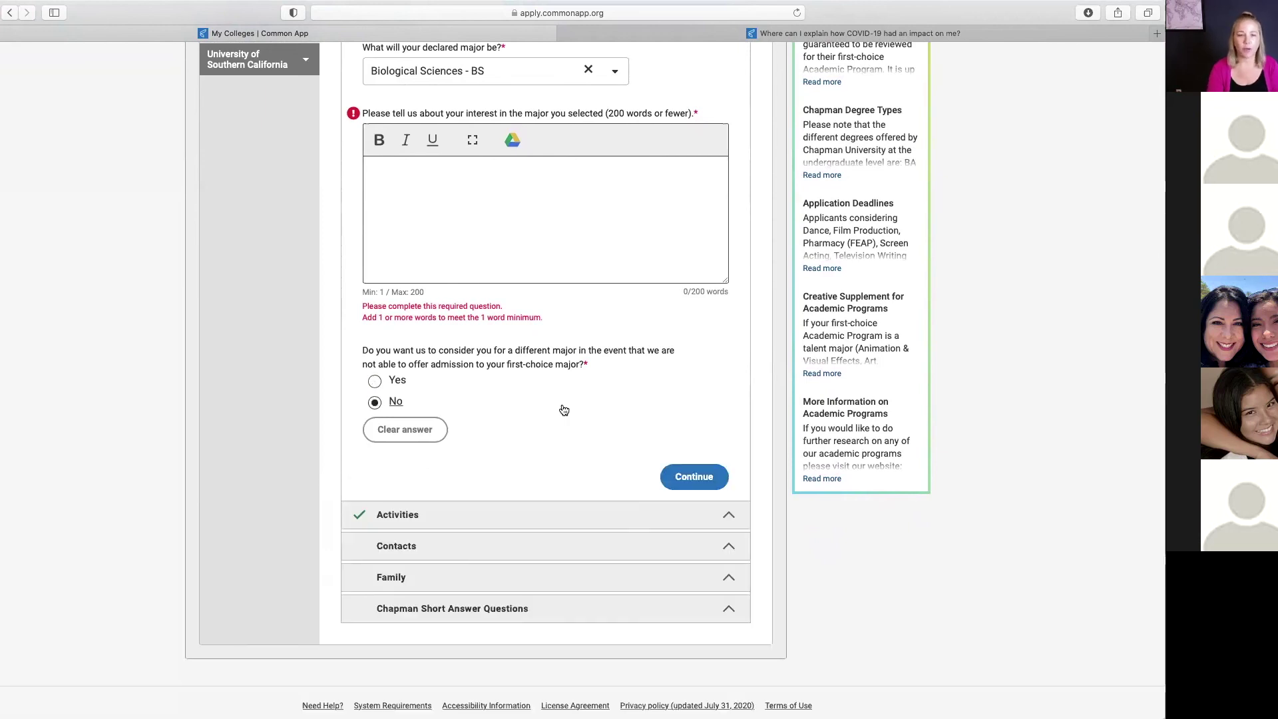
click(376, 382)
scroll(549, 613, down, 3)
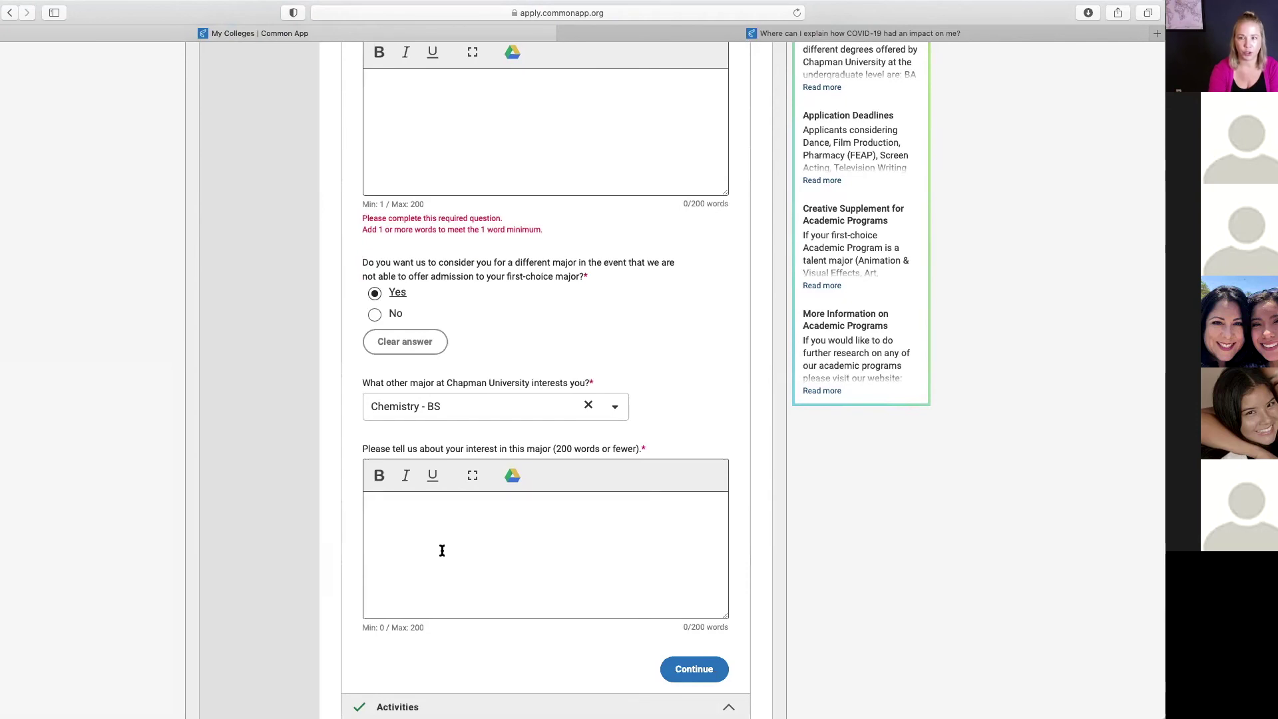
scroll(528, 548, down, 2)
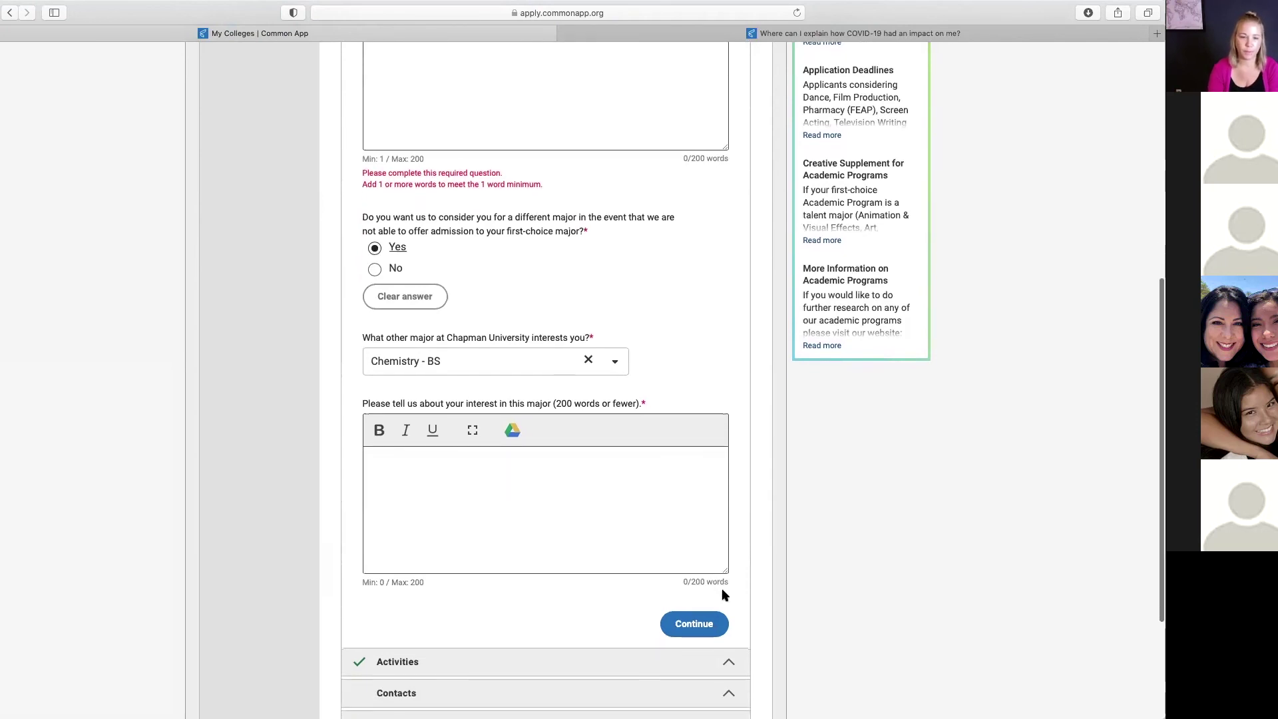
click(686, 622)
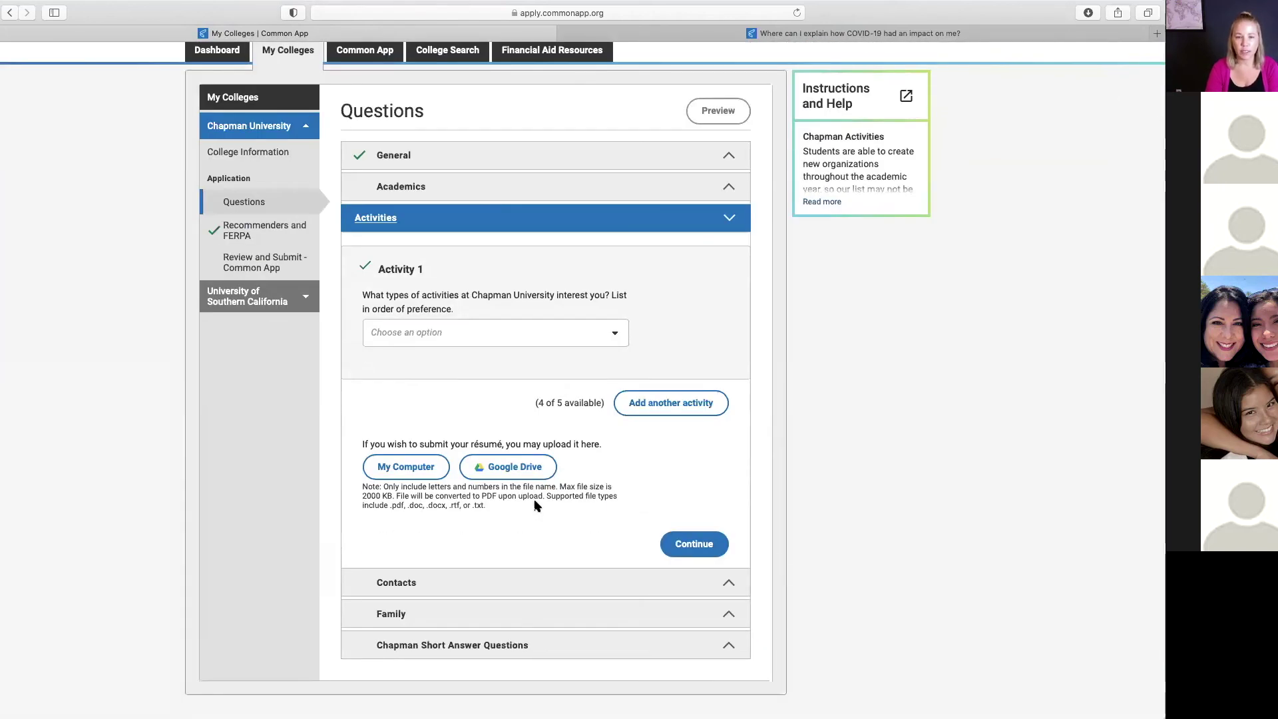
Step: Browse the activity-type options in Chapman's Activities section without choosing one
click(615, 334)
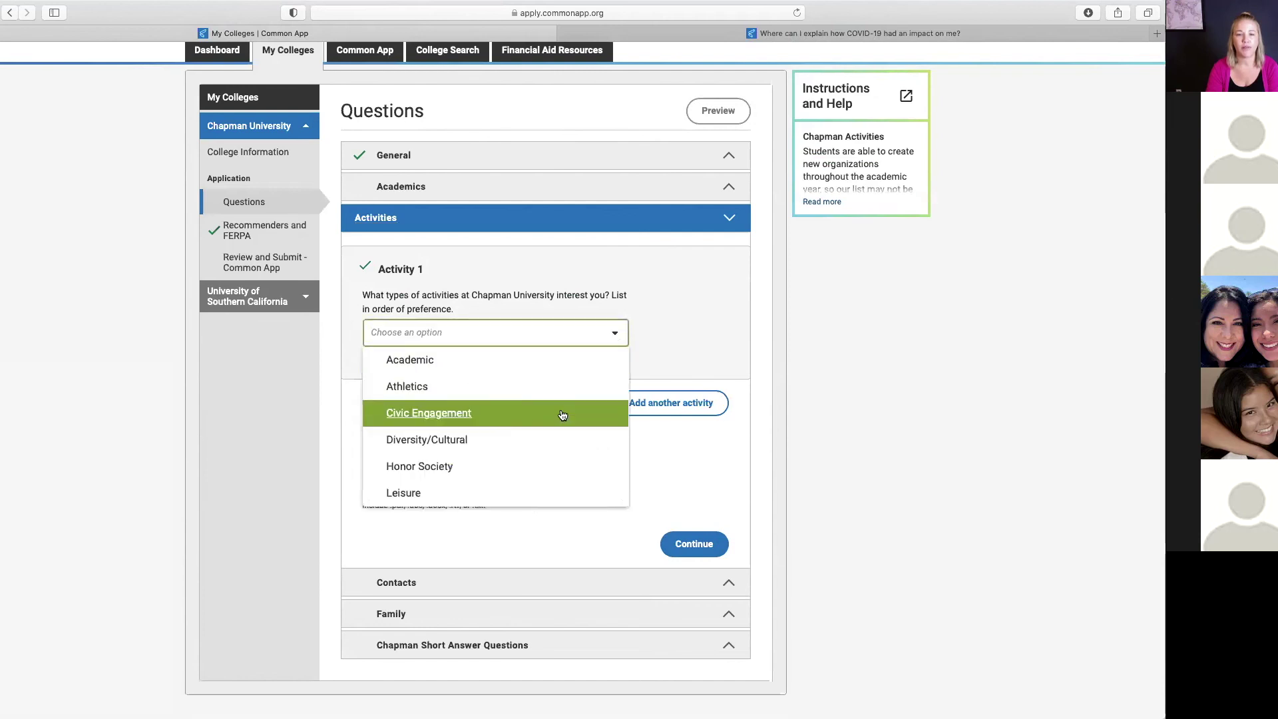
scroll(533, 437, down, 6)
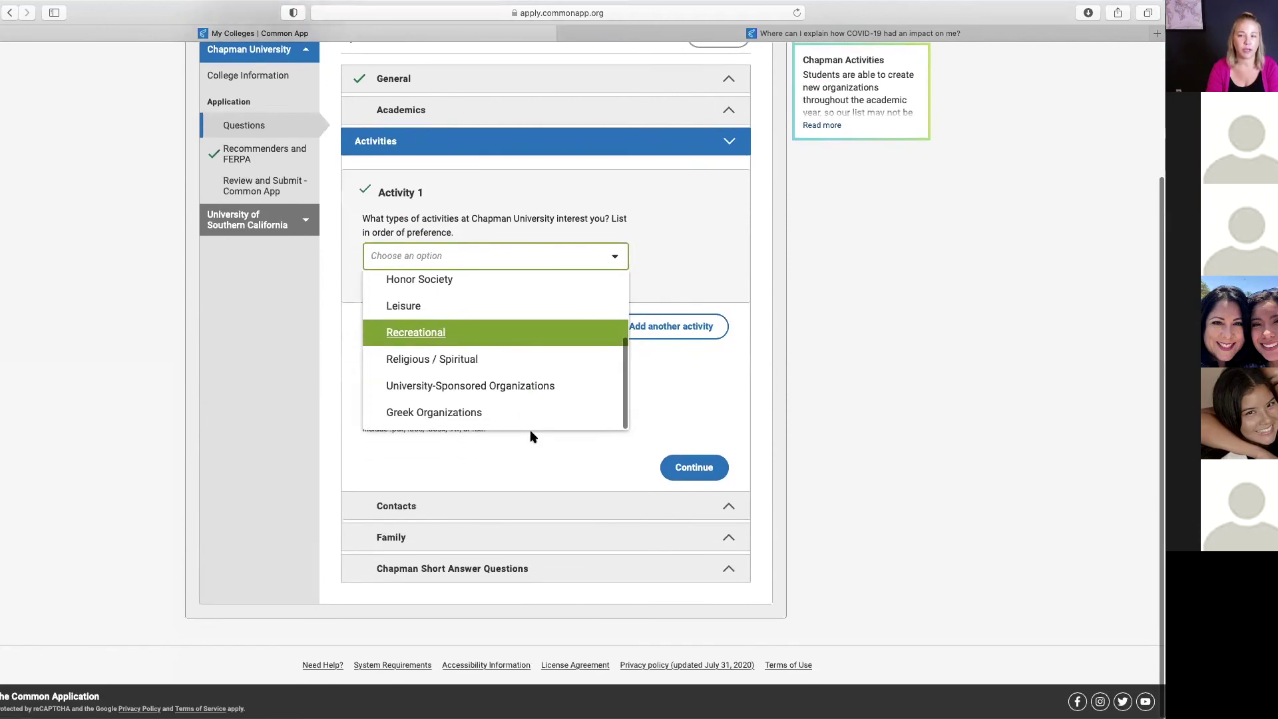
scroll(519, 378, up, 6)
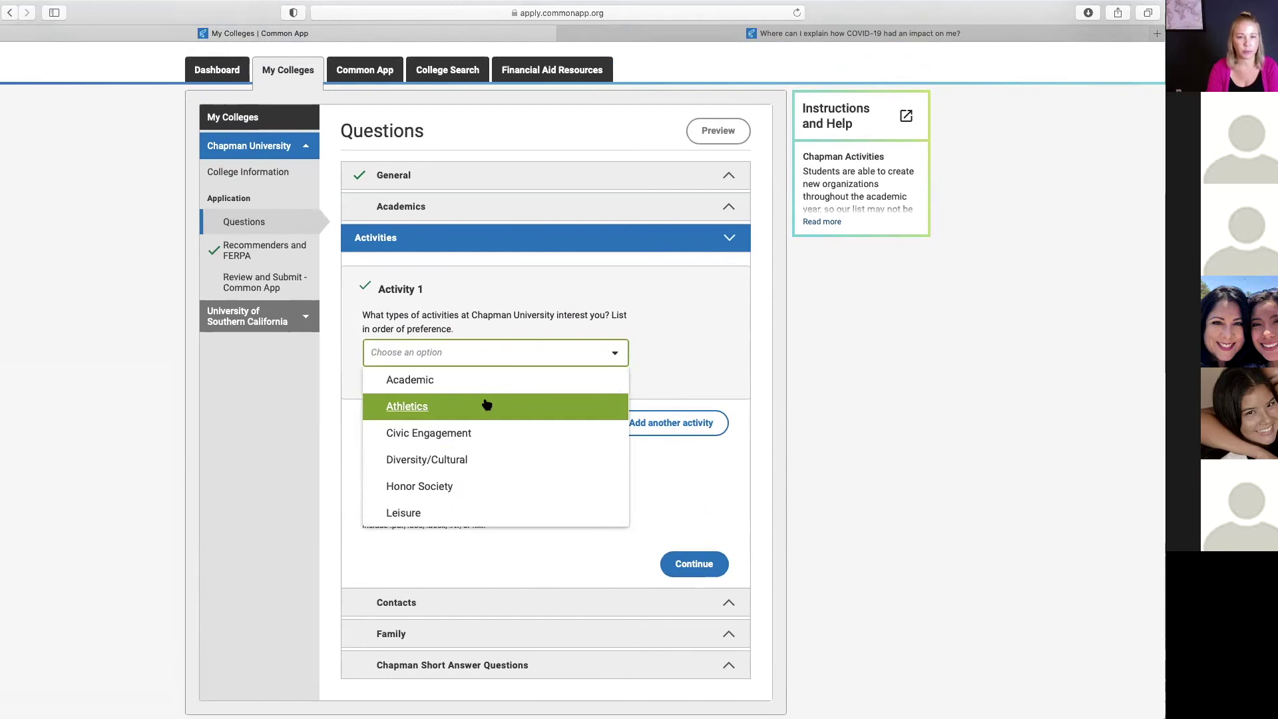
click(706, 343)
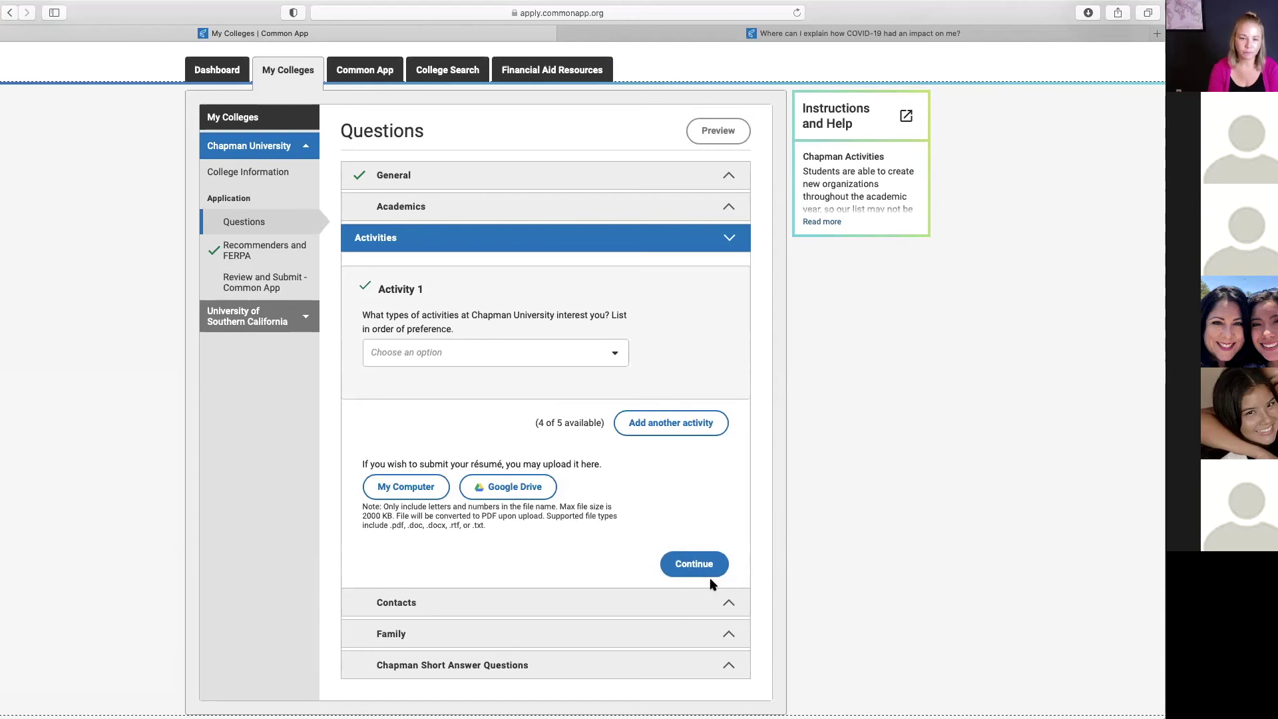
Step: Move on to Contacts and answer Yes to having engaged with Chapman
click(697, 561)
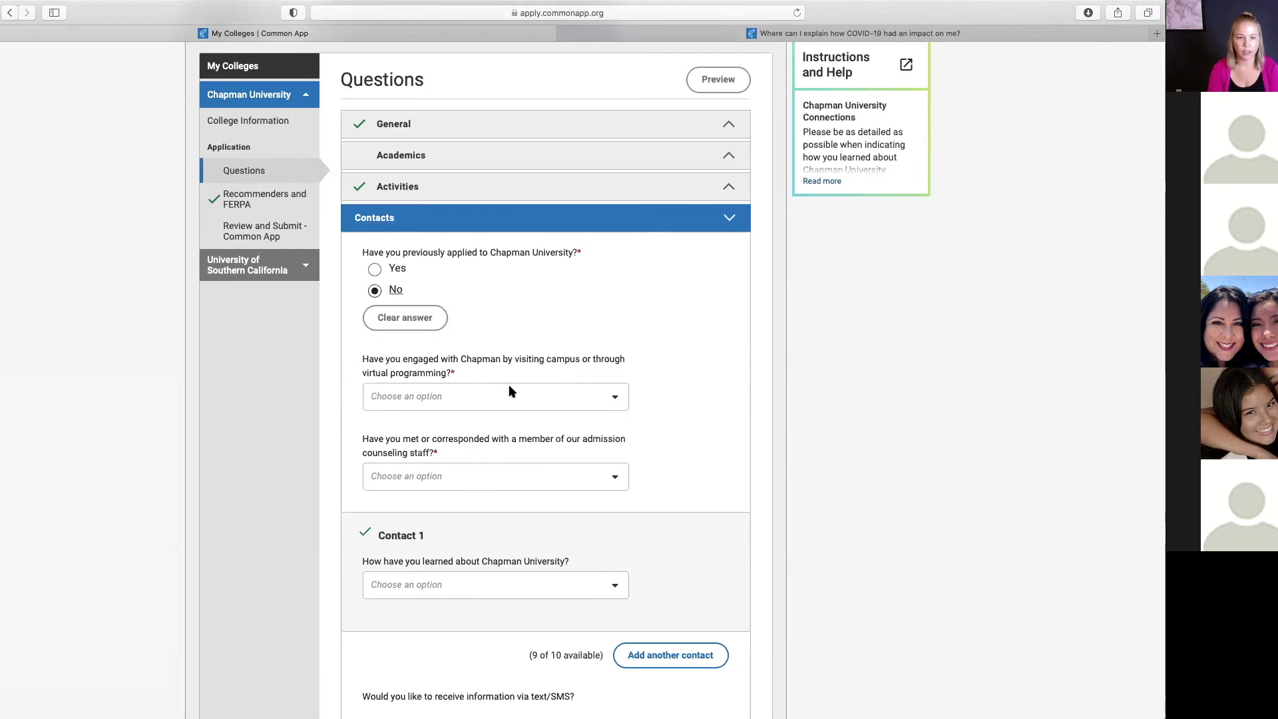
click(614, 403)
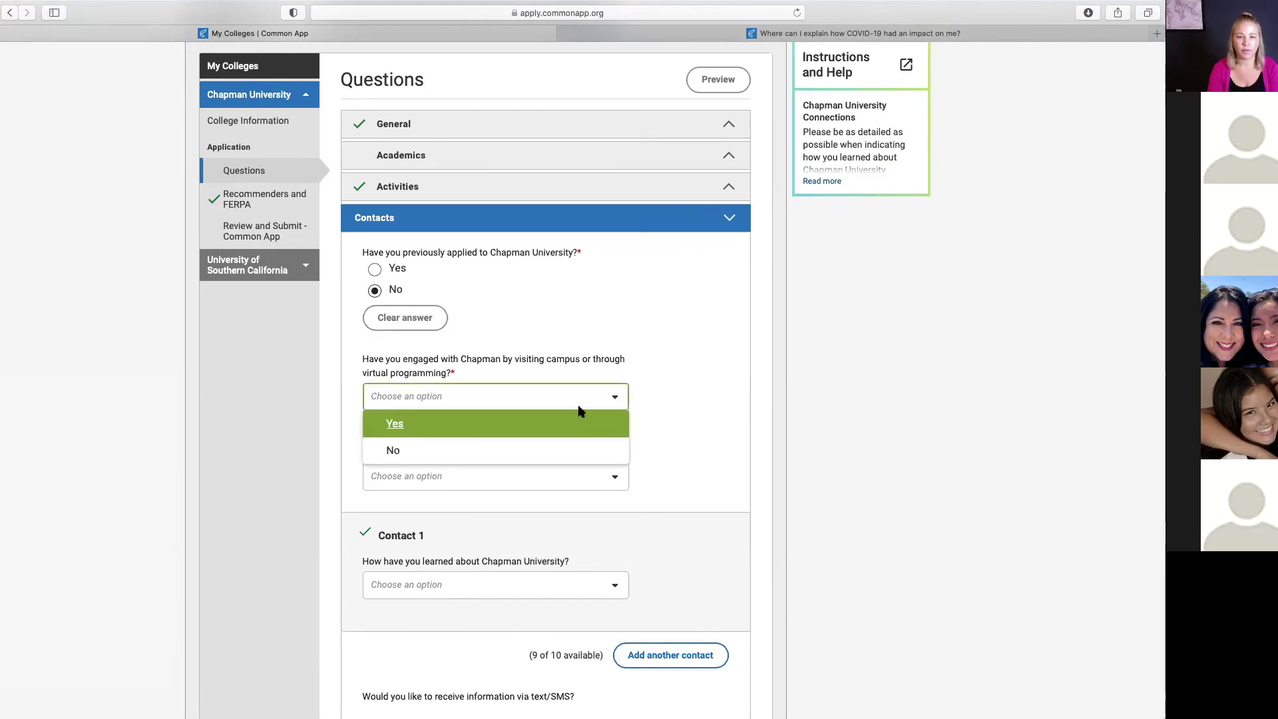
click(480, 426)
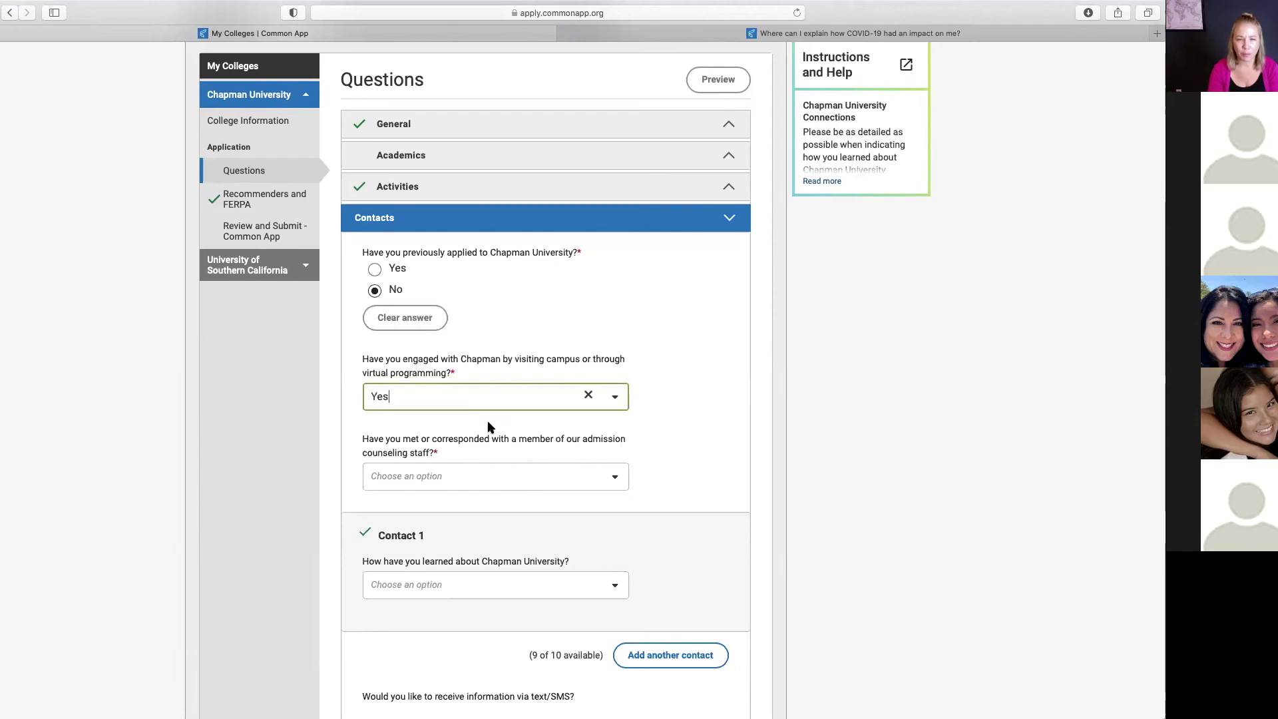
Step: State that no Chapman admission counseling staff were met
click(615, 476)
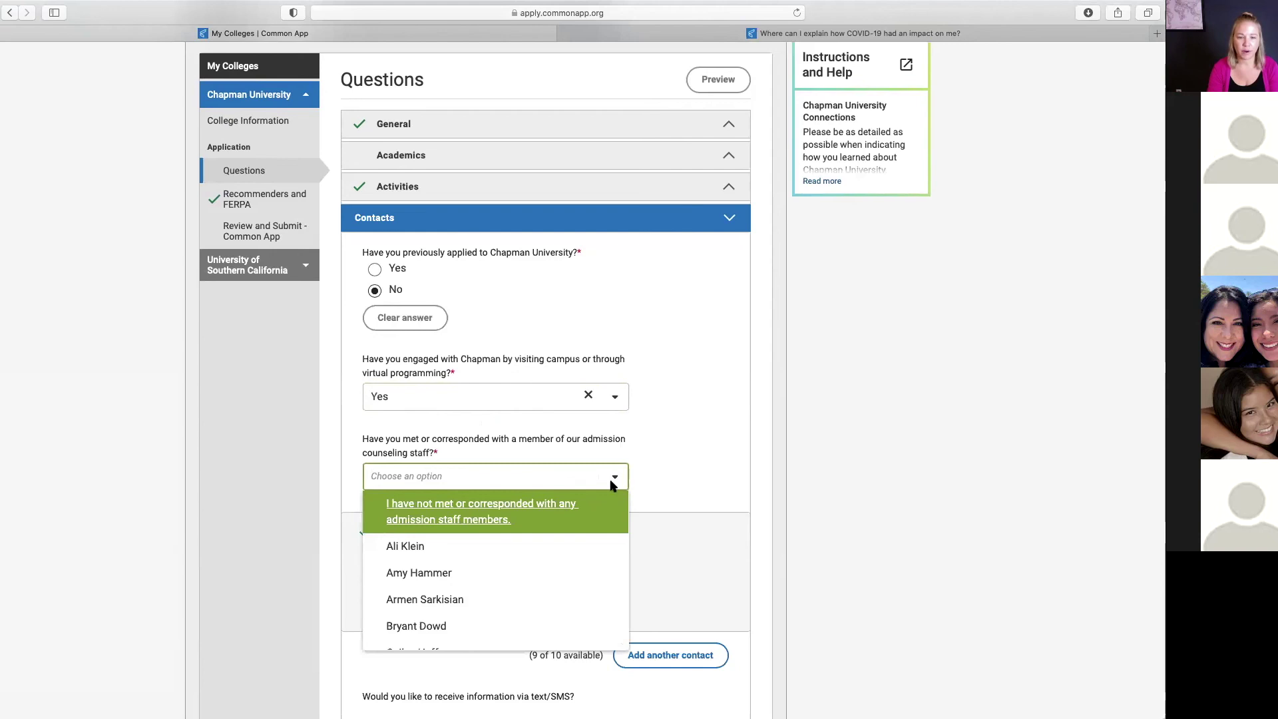
scroll(500, 595, down, 1)
scroll(500, 596, down, 15)
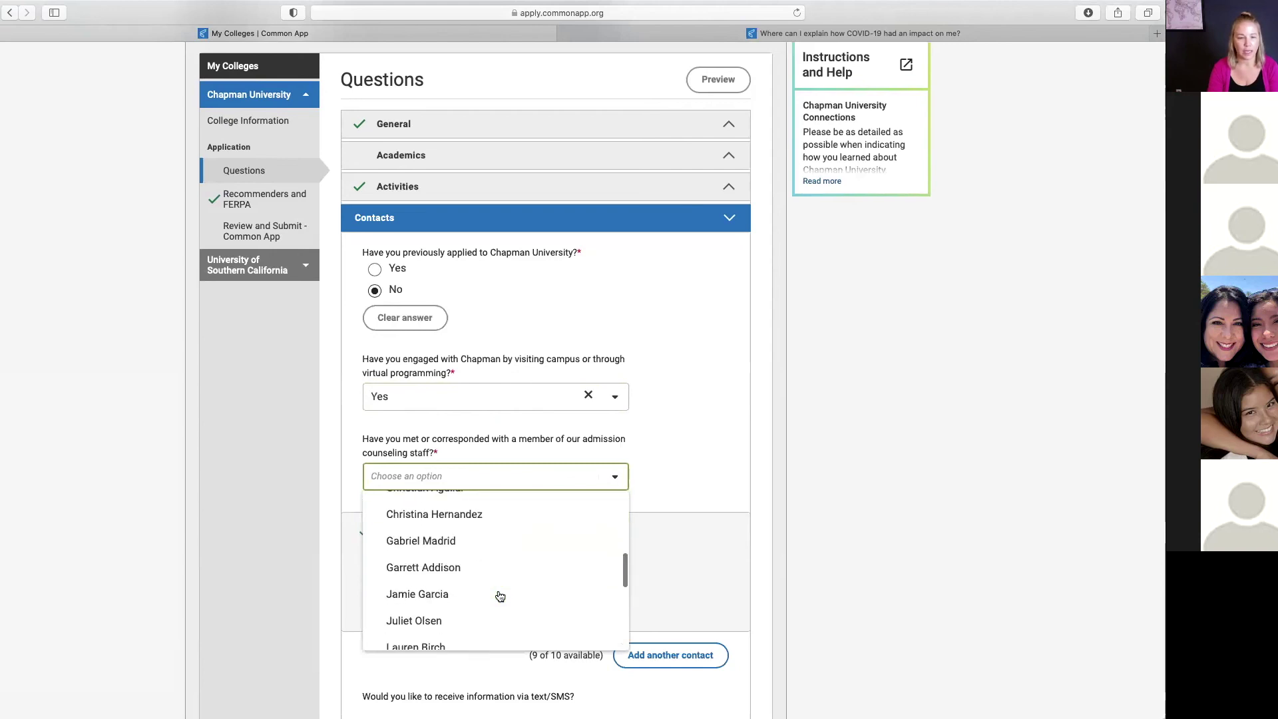
scroll(500, 596, down, 4)
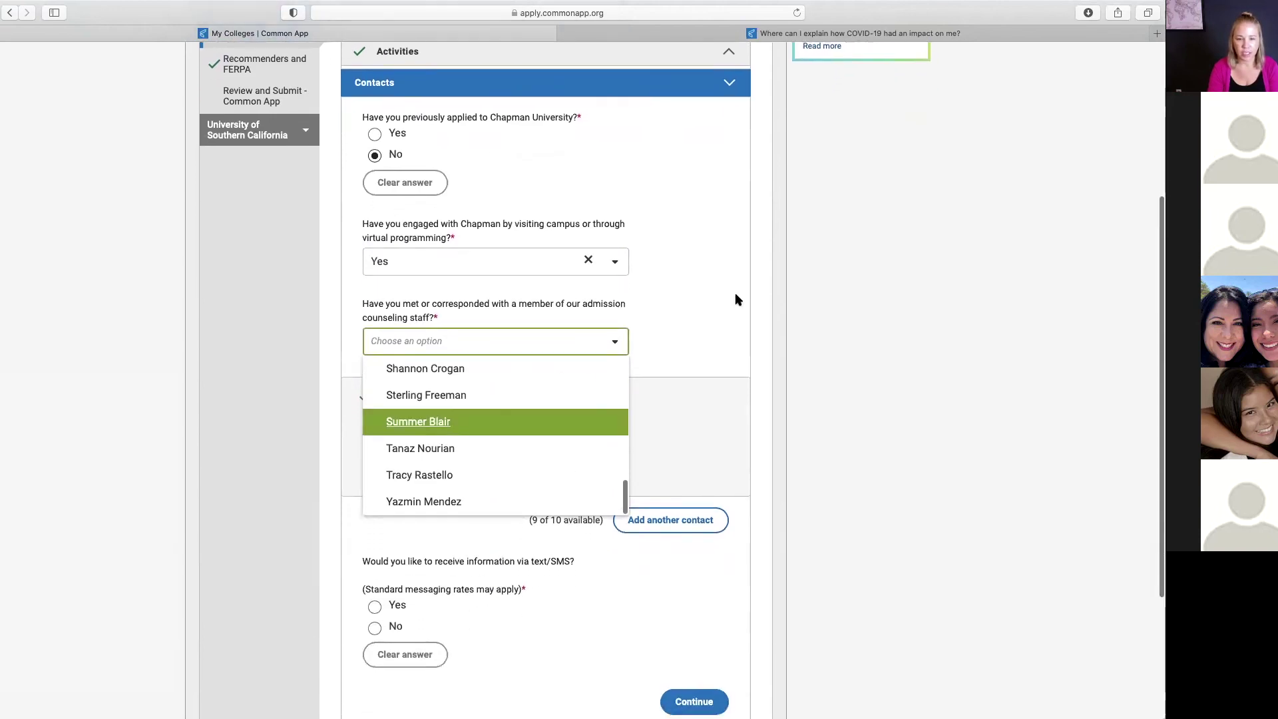
click(735, 293)
click(615, 340)
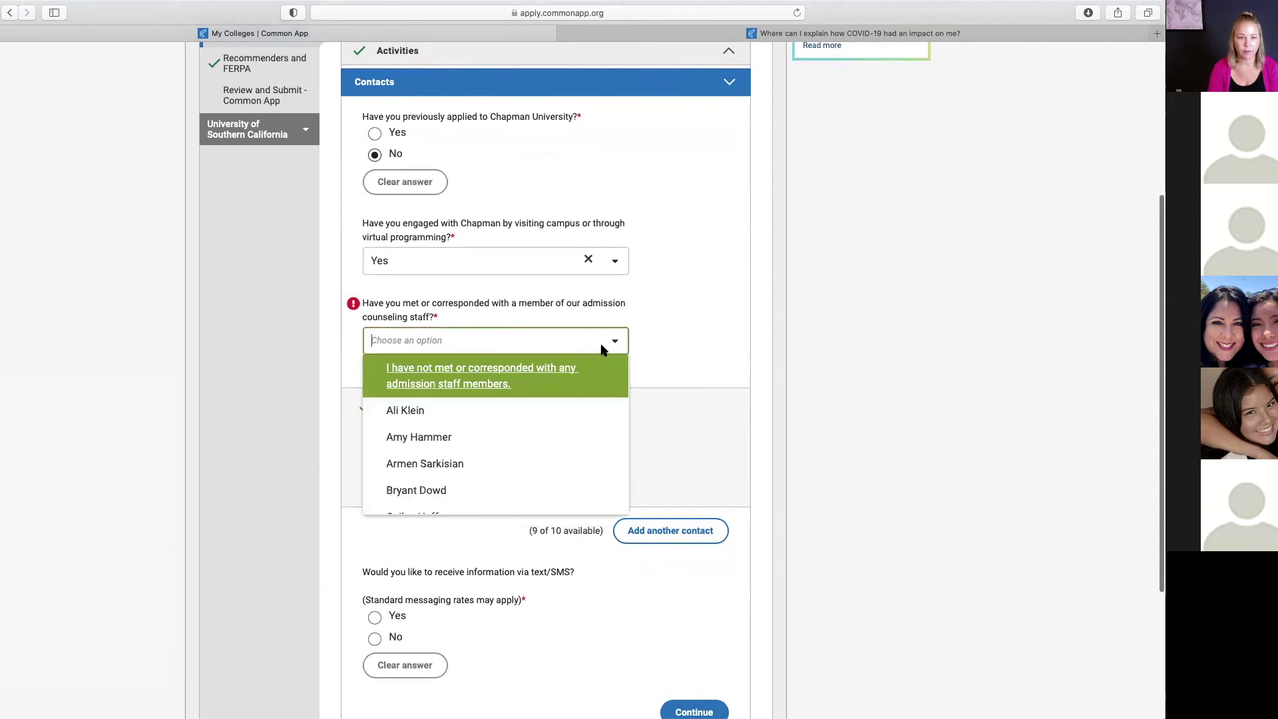
click(494, 373)
Step: Look over the ways of learning about Chapman, then save the Contacts answers
scroll(687, 344, down, 1)
scroll(687, 344, down, 1)
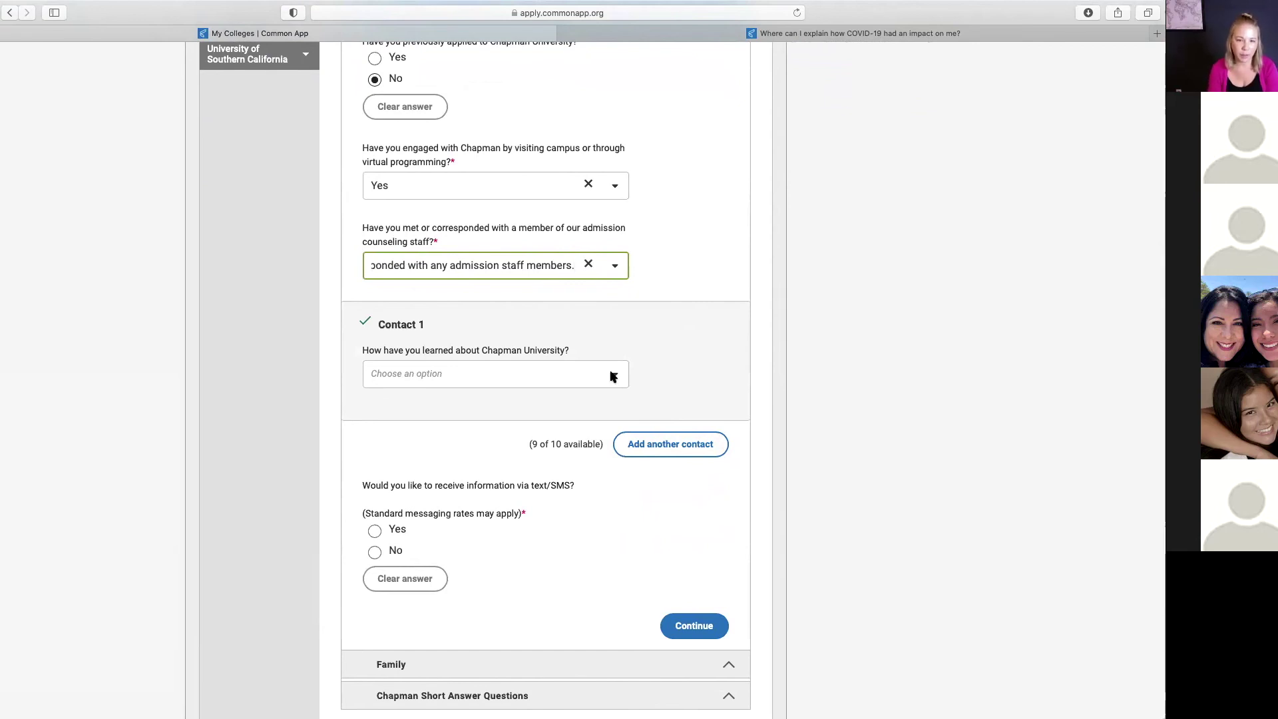
click(614, 377)
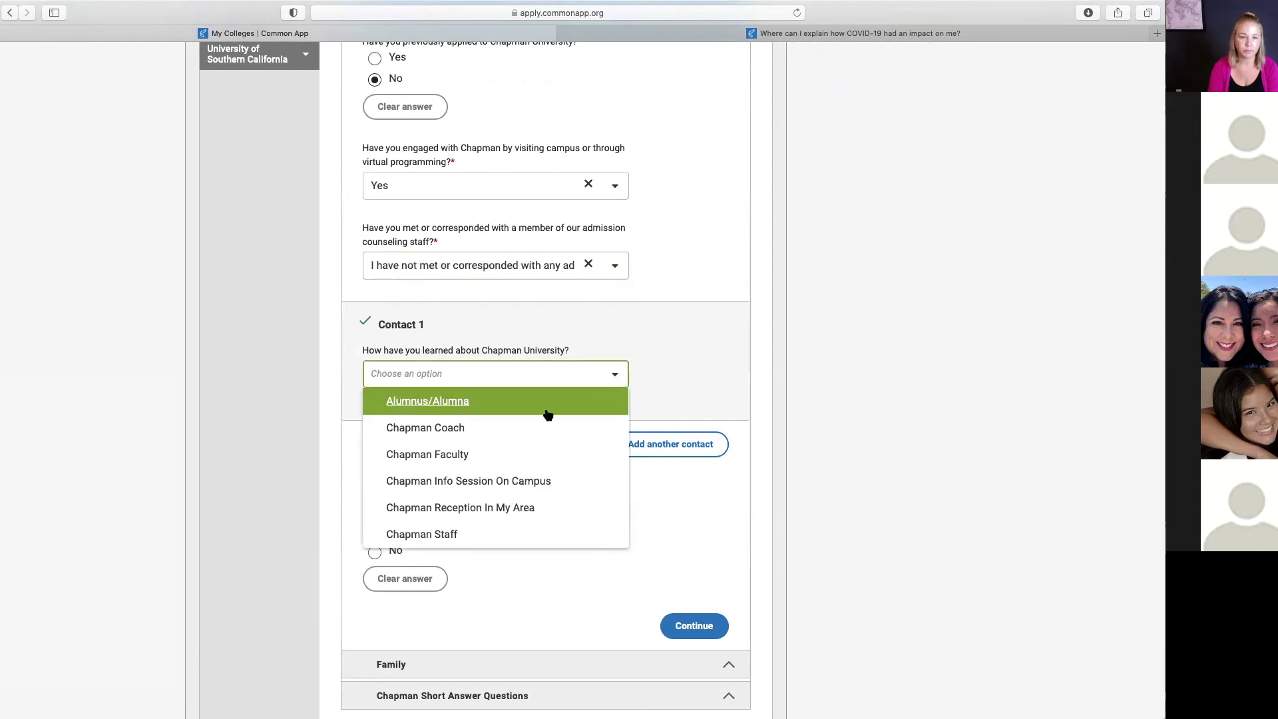
scroll(489, 454, down, 2)
scroll(489, 452, down, 5)
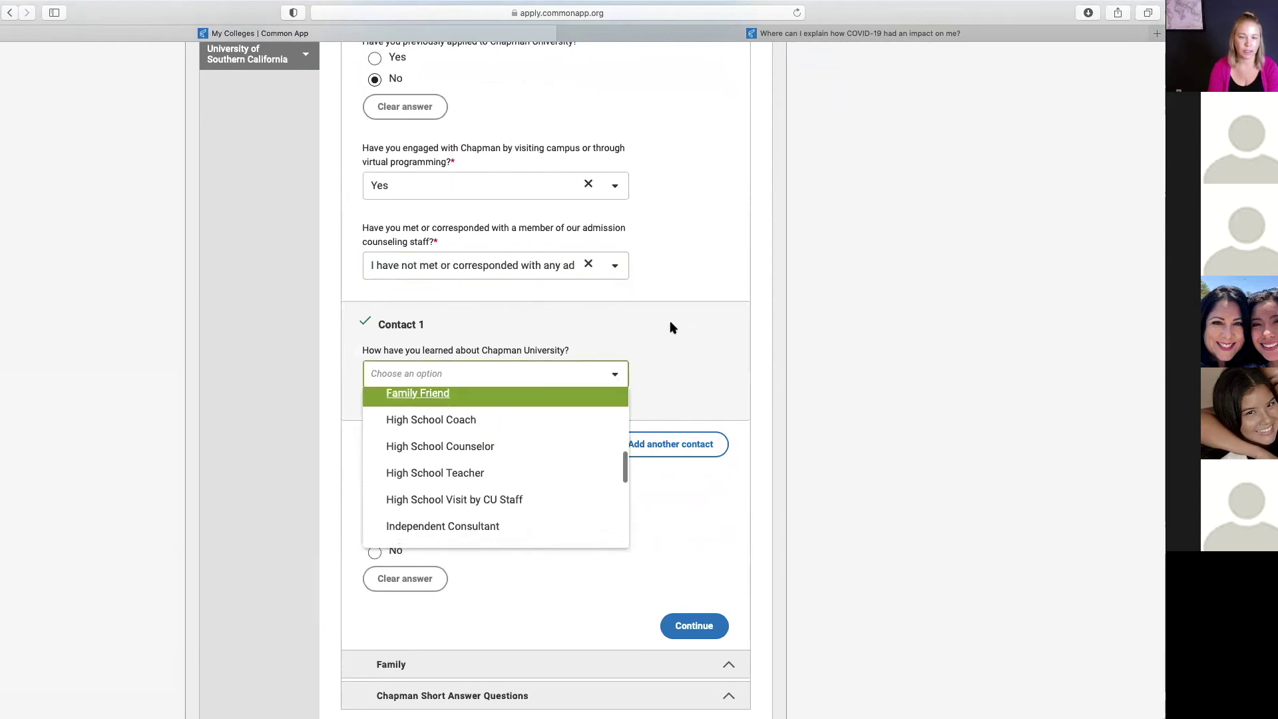
click(625, 383)
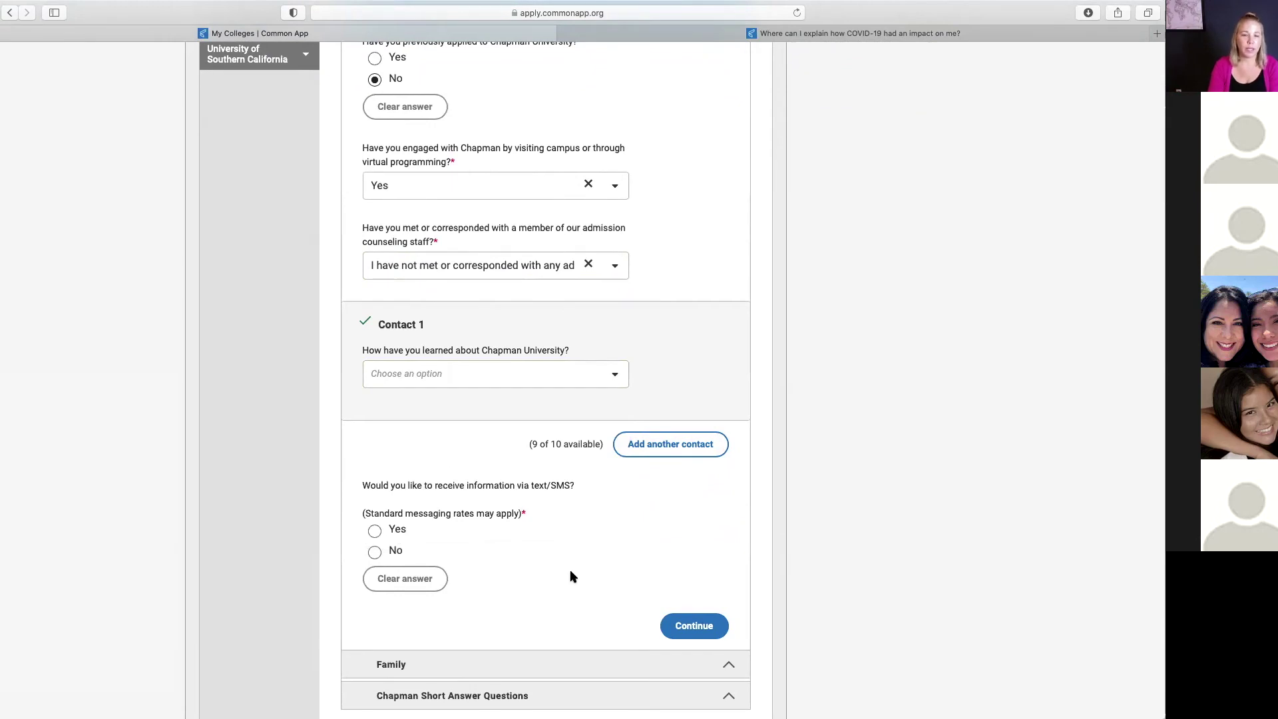
scroll(583, 570, down, 4)
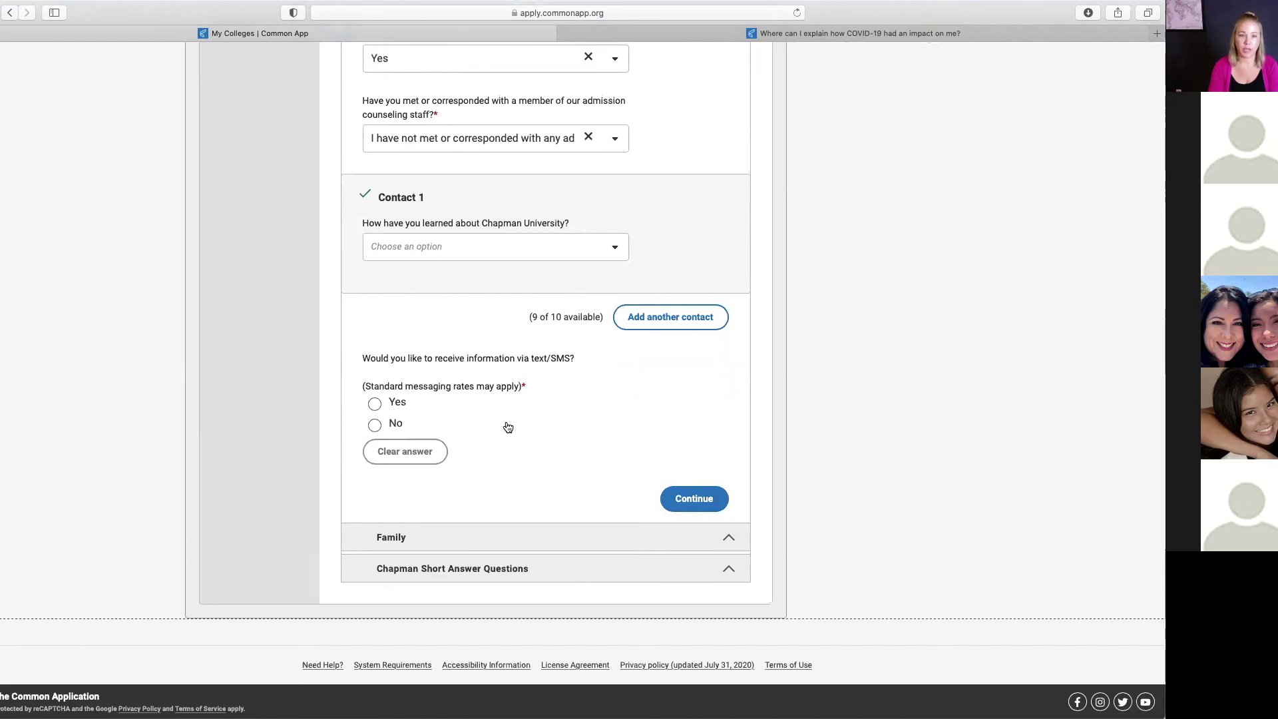
click(678, 498)
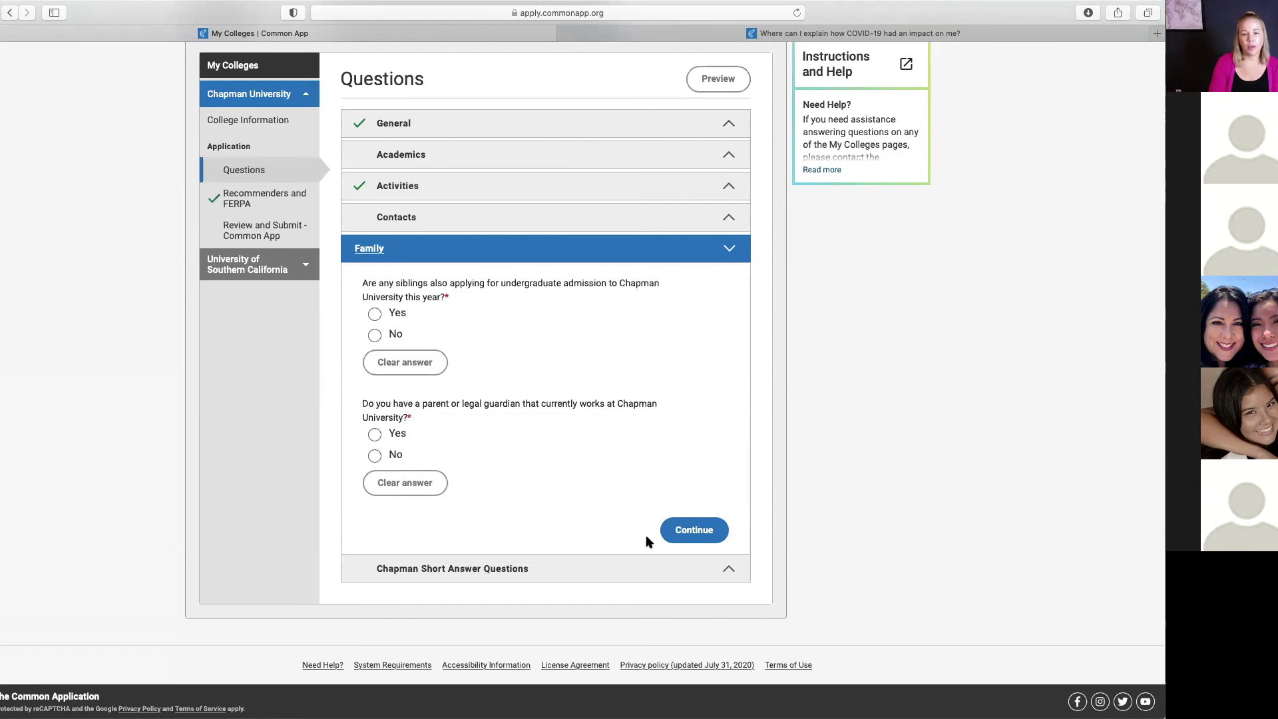
Step: Save the Family section and scroll through Chapman's questions, starting from the favorite quote prompt
click(685, 529)
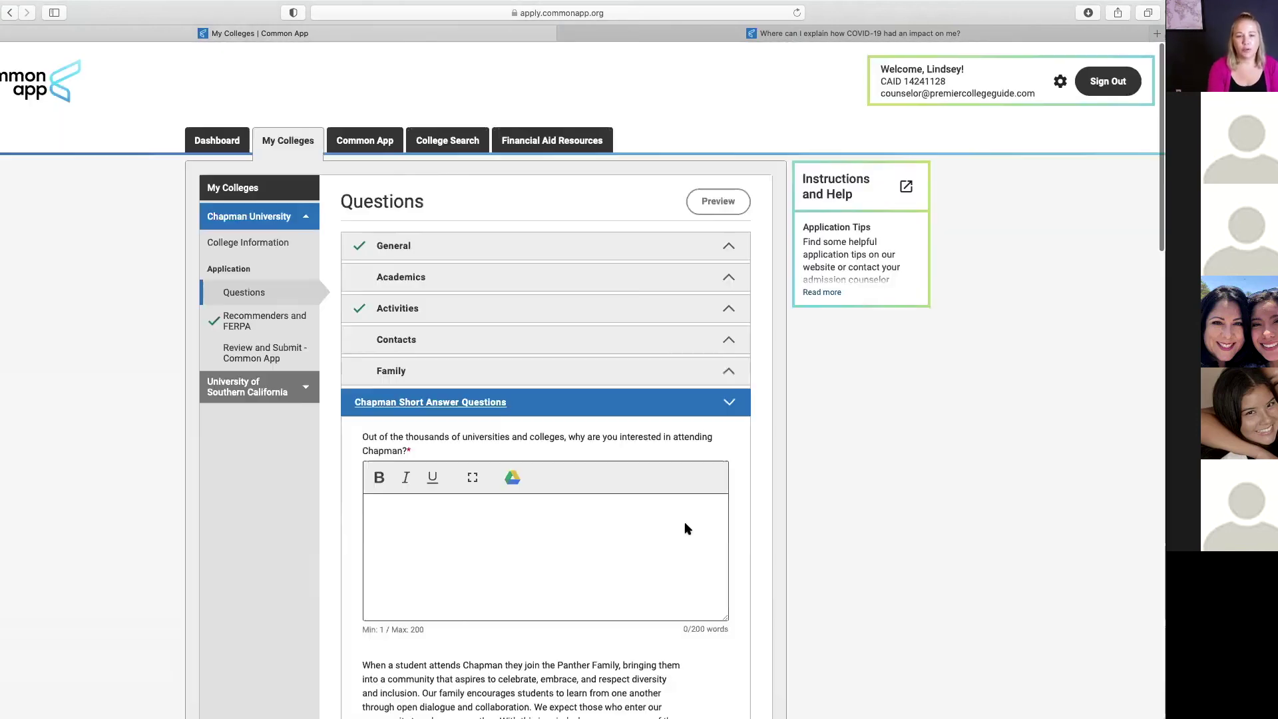
scroll(686, 529, down, 3)
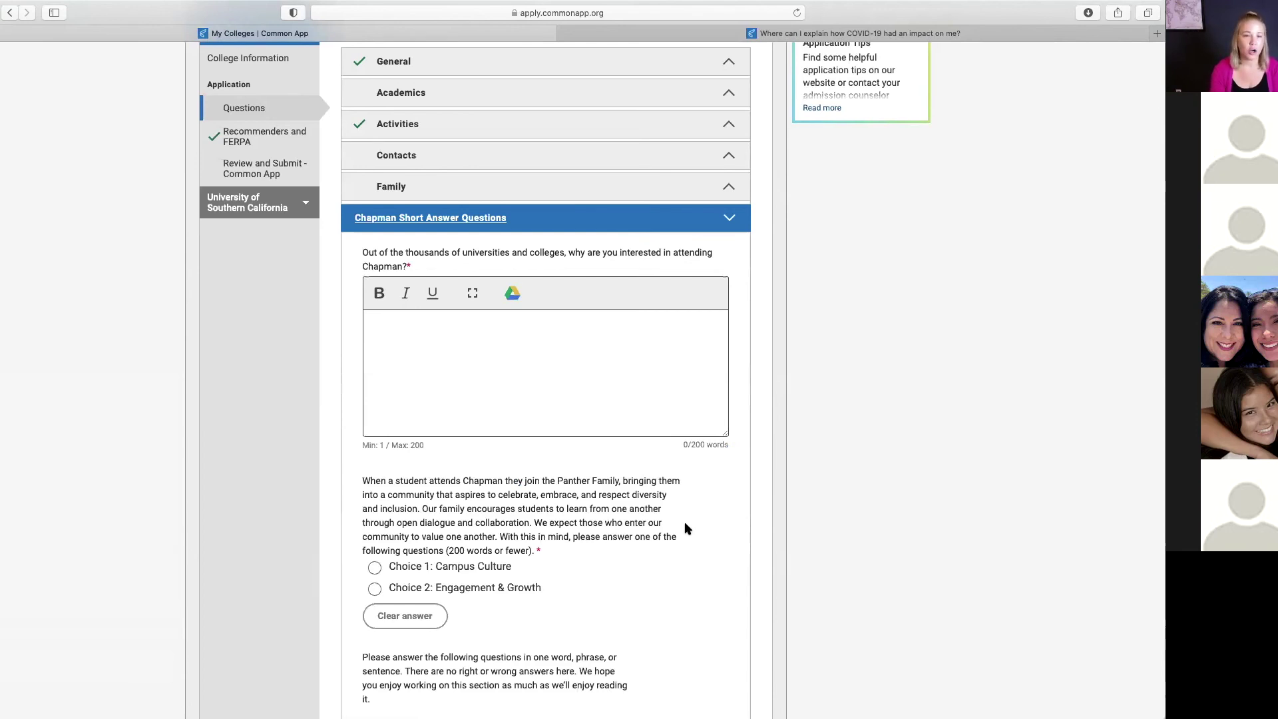
scroll(685, 529, down, 2)
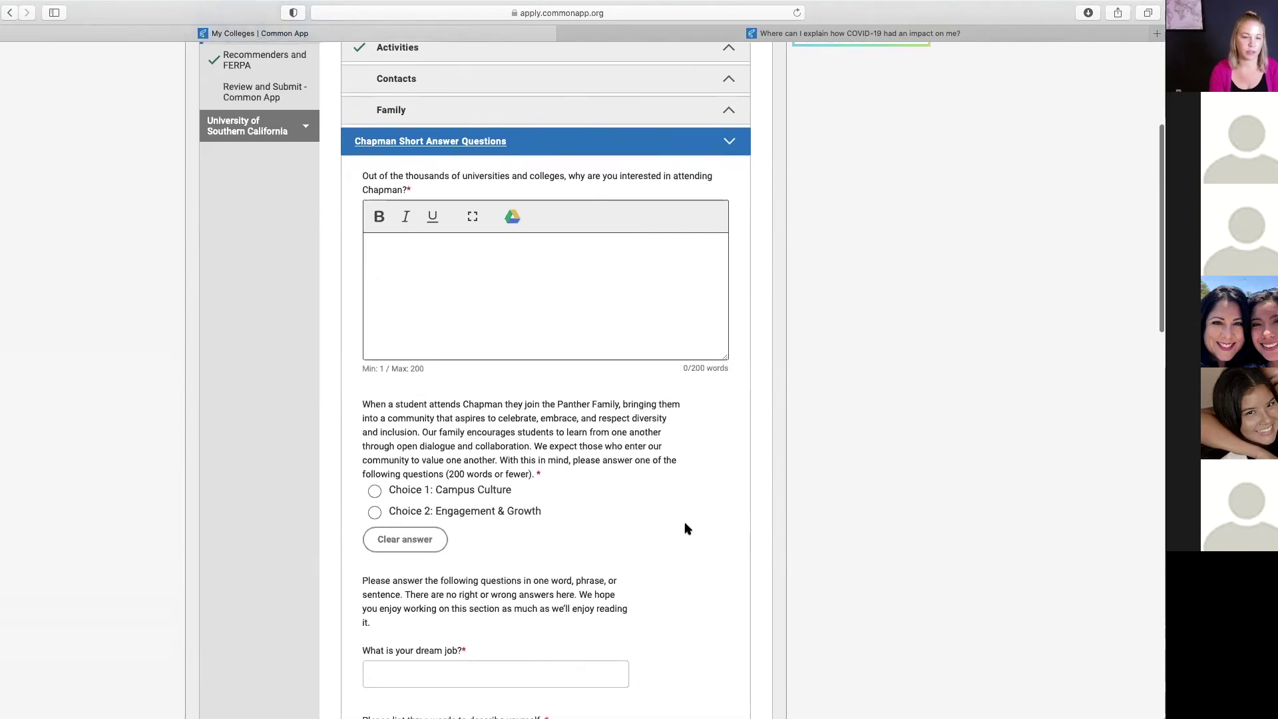
scroll(685, 529, down, 1)
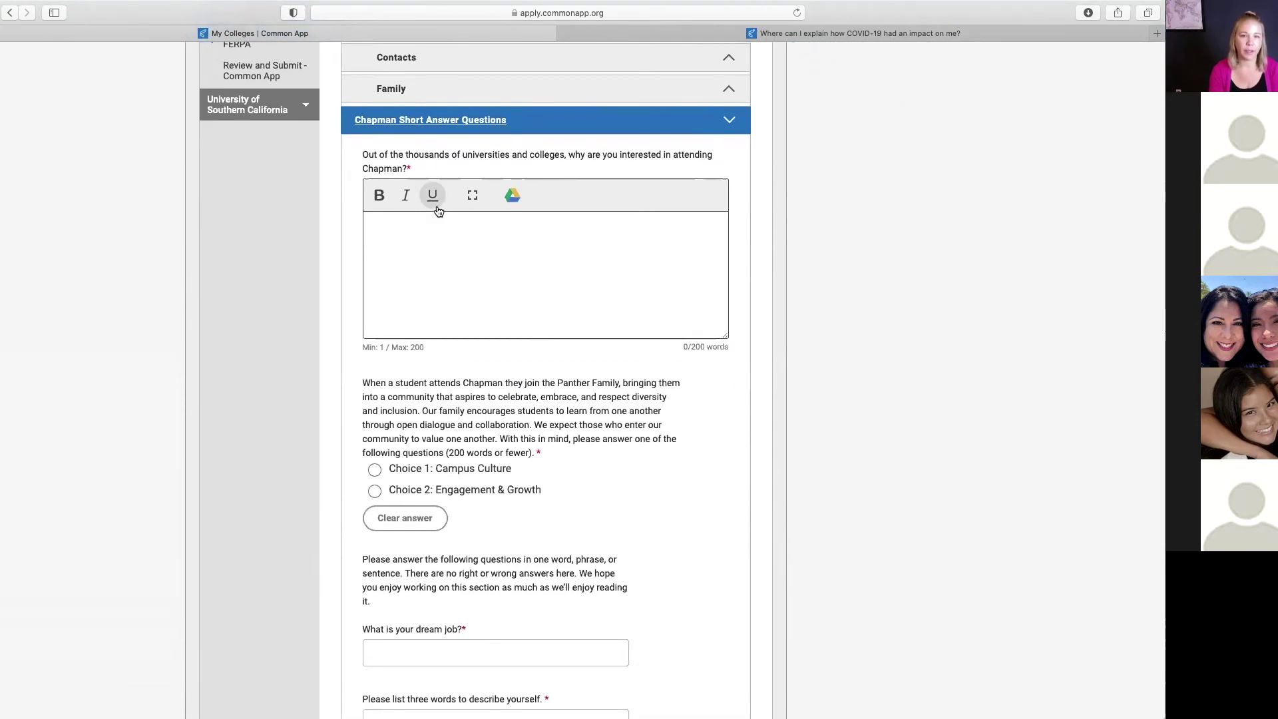
scroll(412, 169, down, 1)
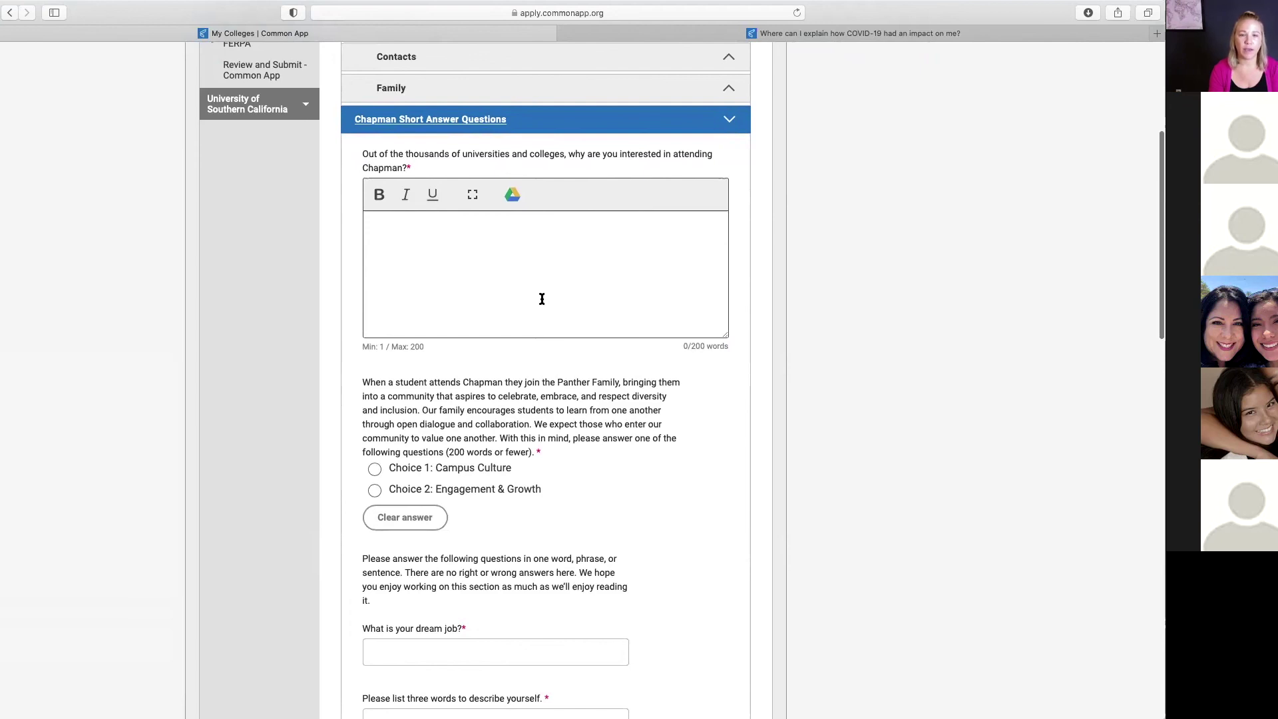
scroll(542, 299, down, 1)
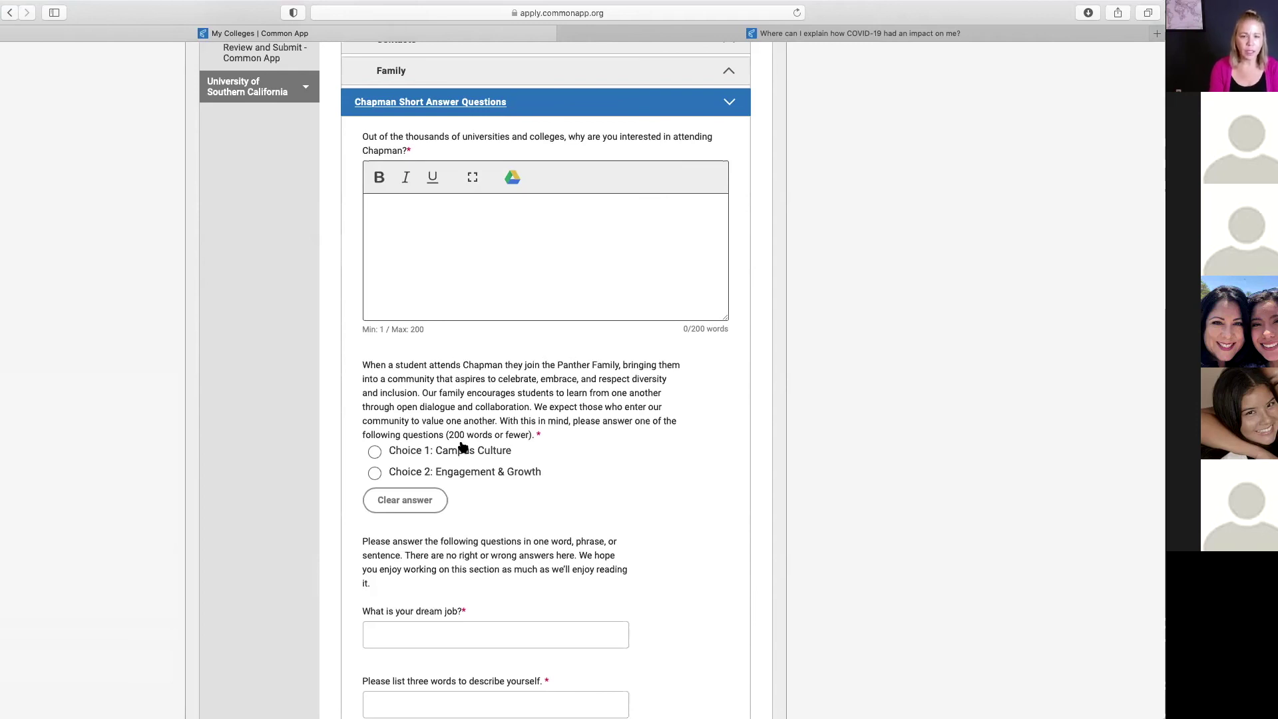
scroll(580, 421, down, 5)
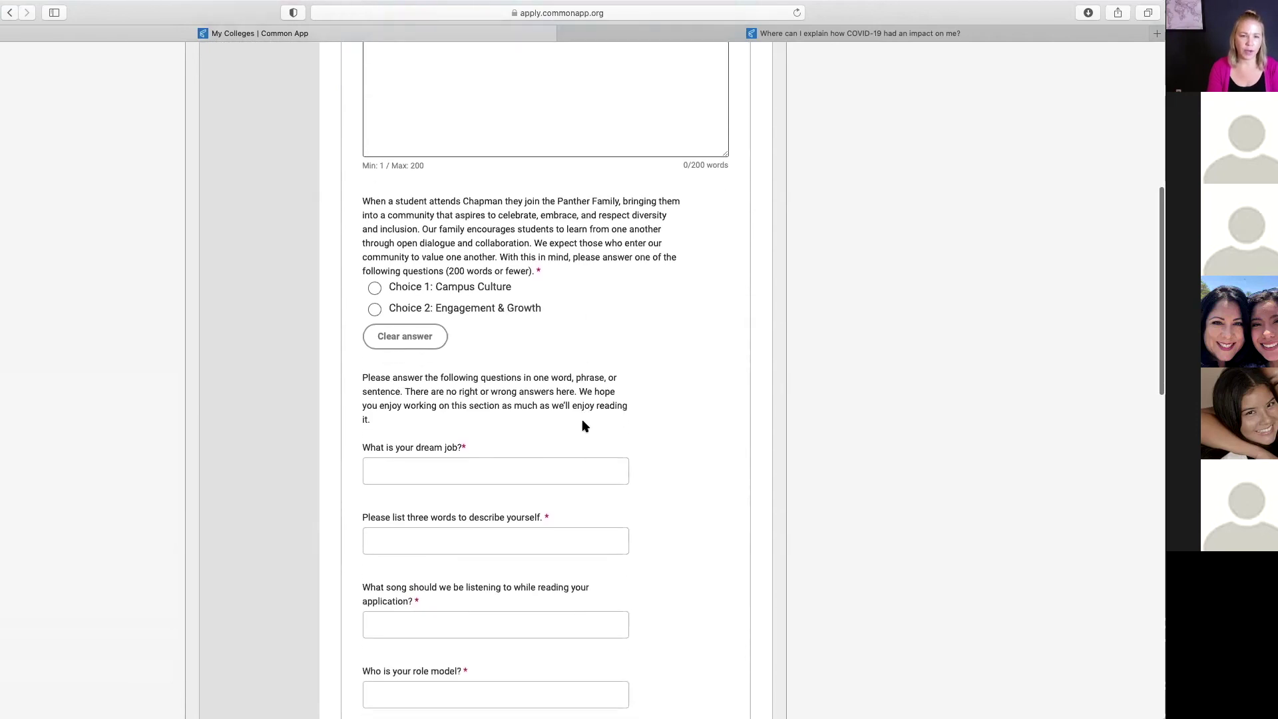
Step: Choose the Engagement & Growth prompt over Campus Culture, then review down to the Fall 2019 and 2020 prompts
click(375, 293)
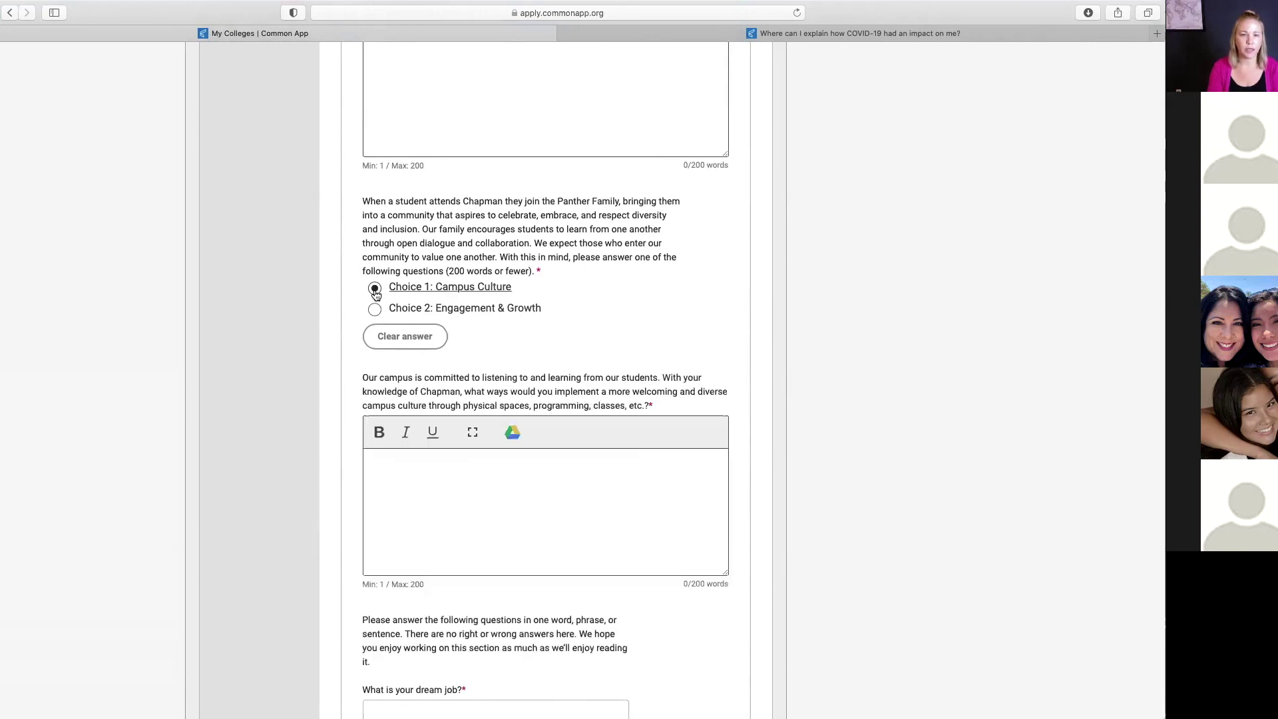
click(374, 312)
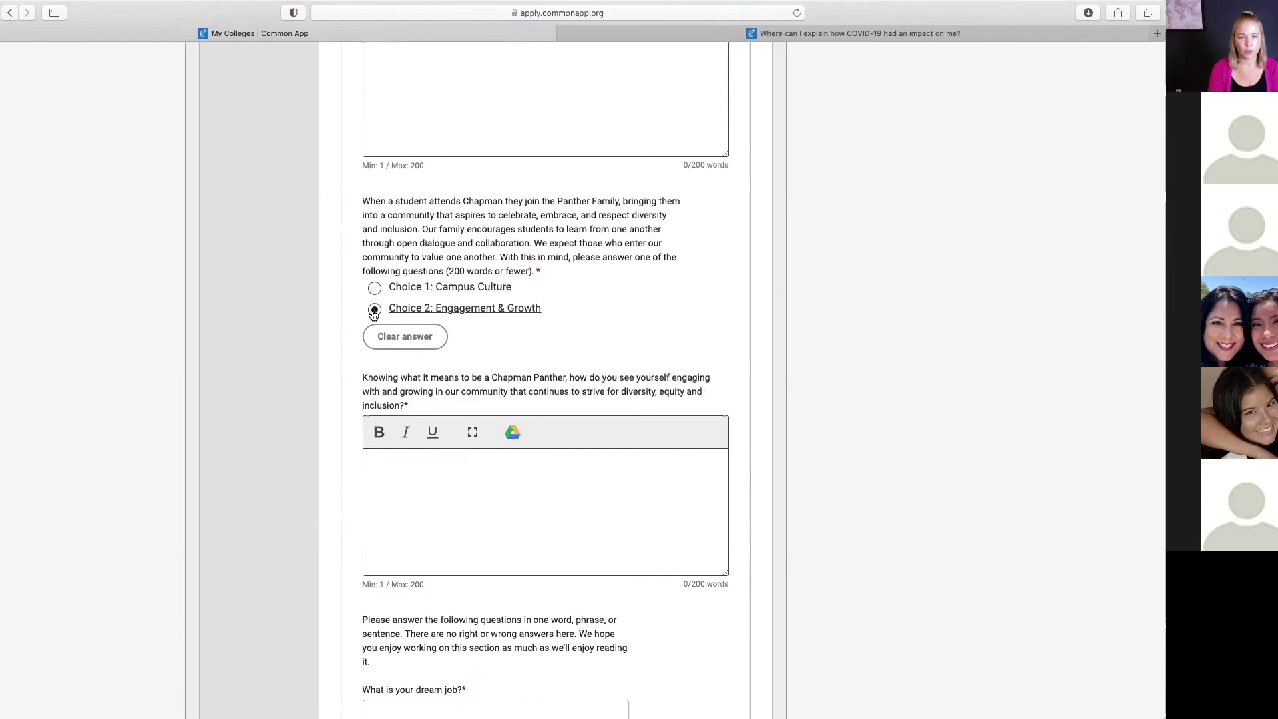
scroll(442, 501, down, 2)
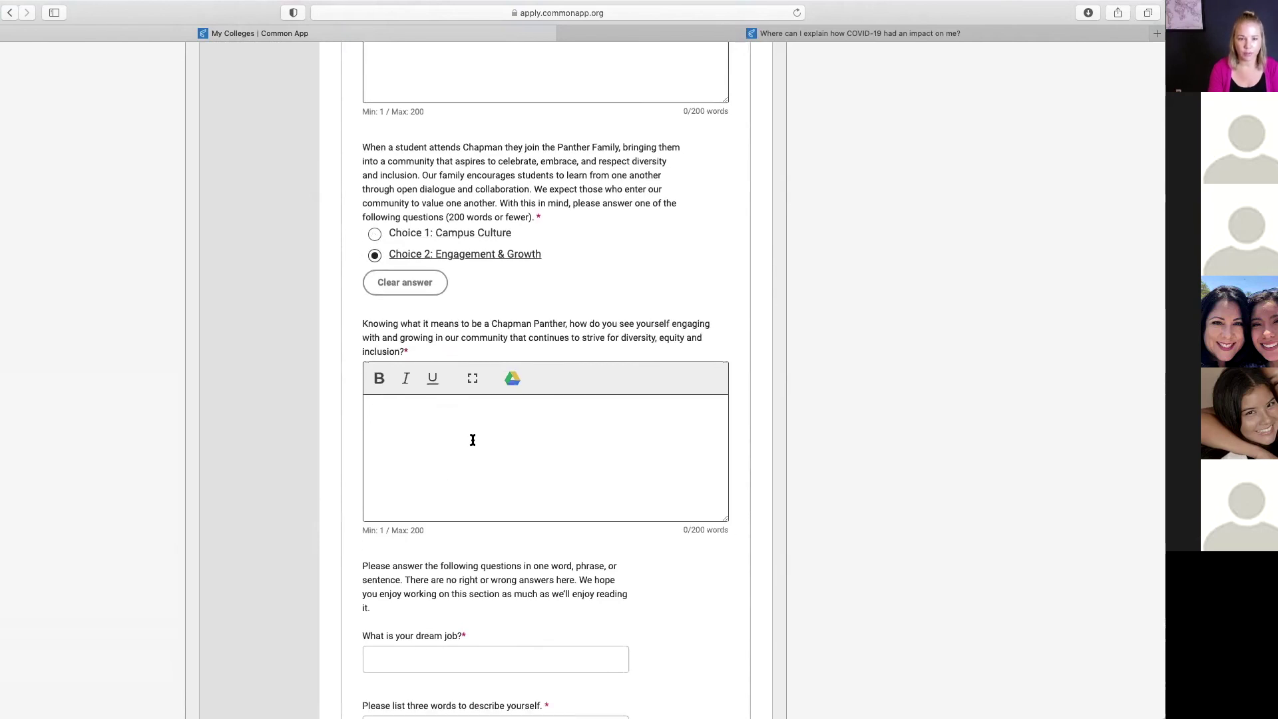
scroll(473, 439, down, 12)
scroll(474, 446, down, 5)
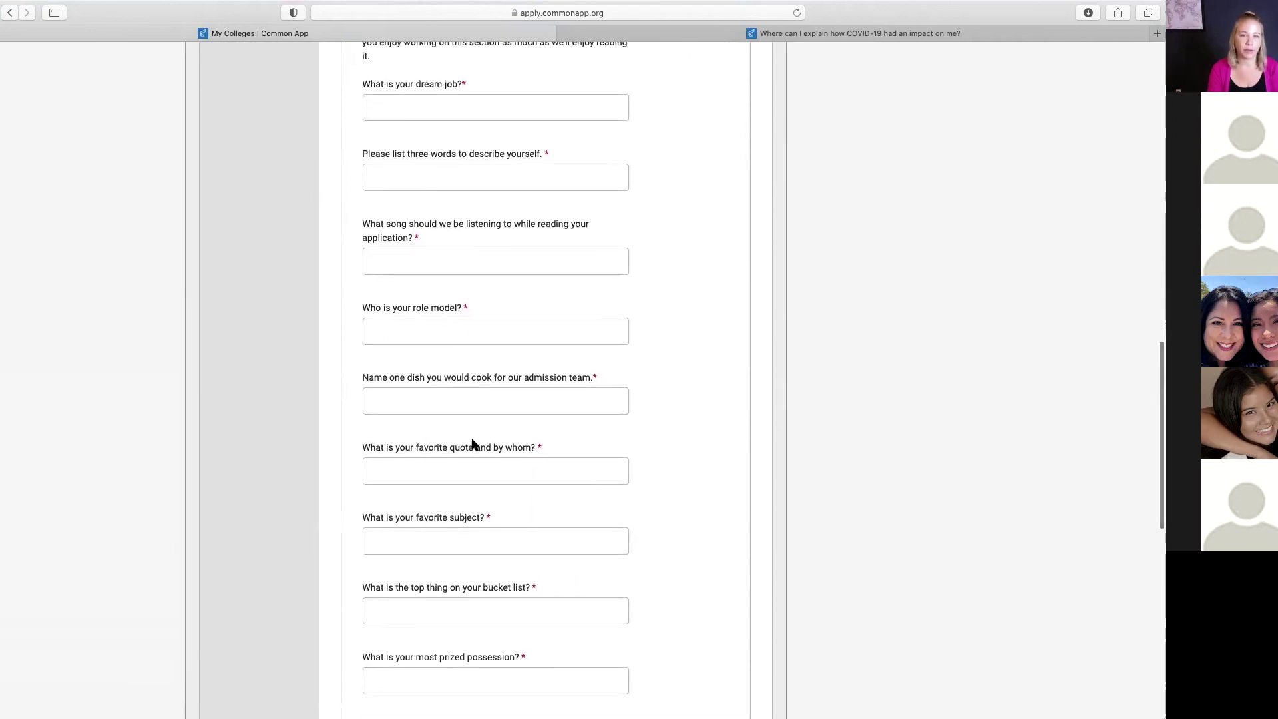
scroll(475, 445, down, 1)
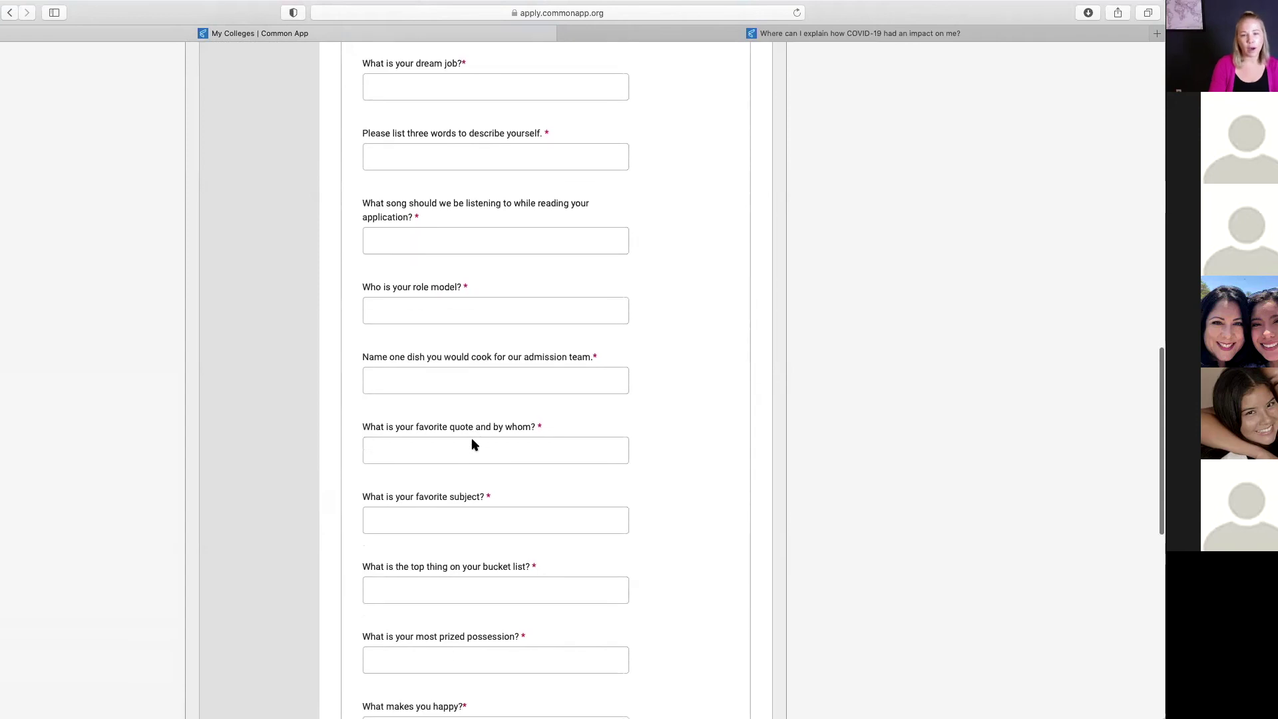
scroll(474, 445, down, 1)
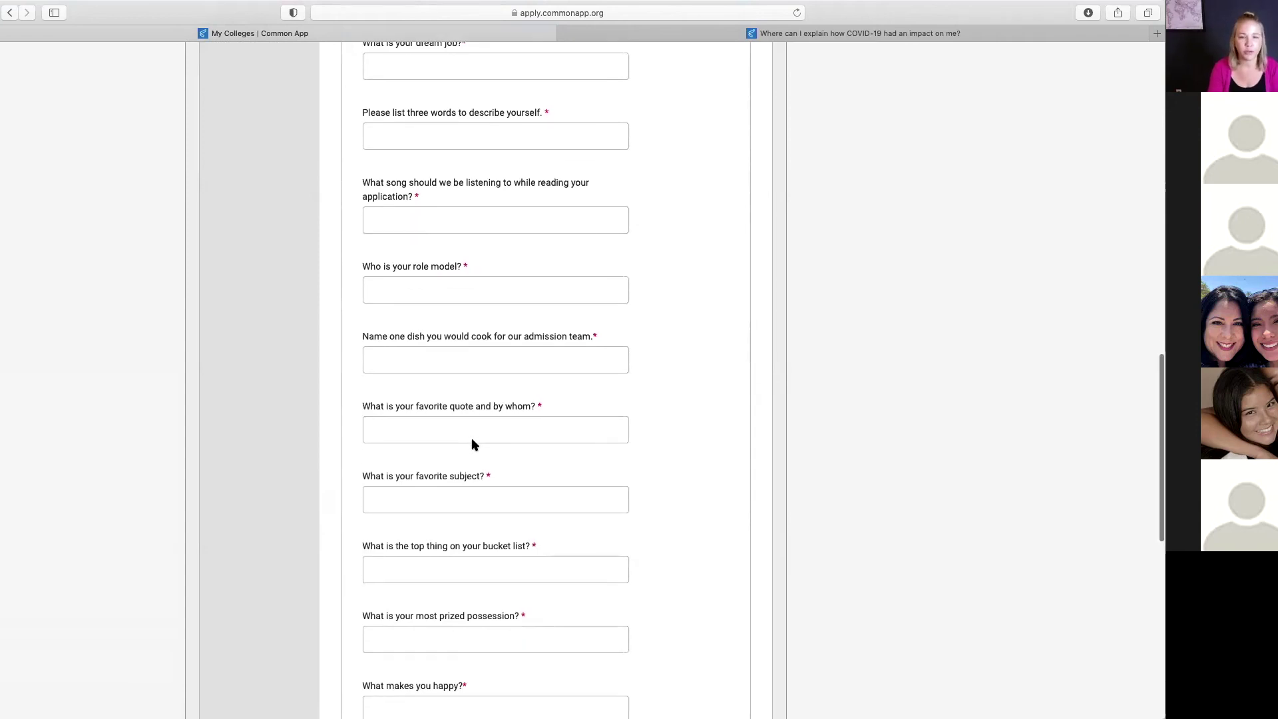
scroll(475, 444, down, 18)
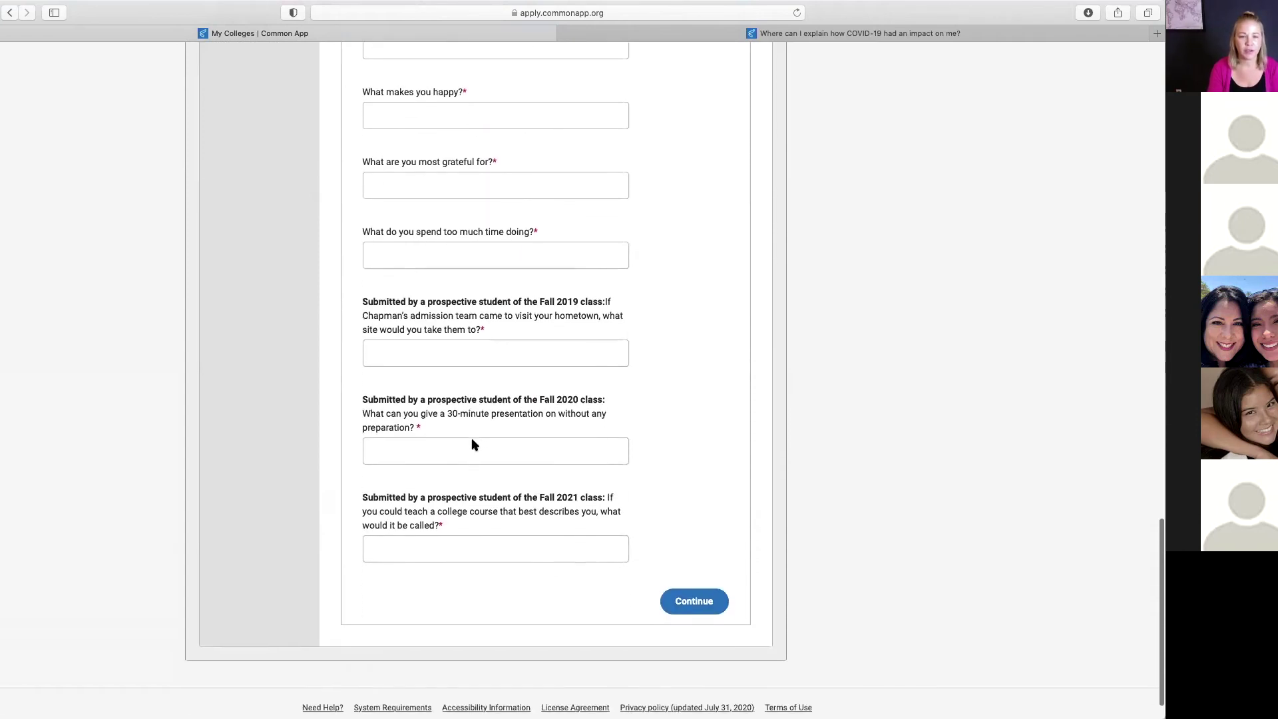
scroll(472, 440, down, 1)
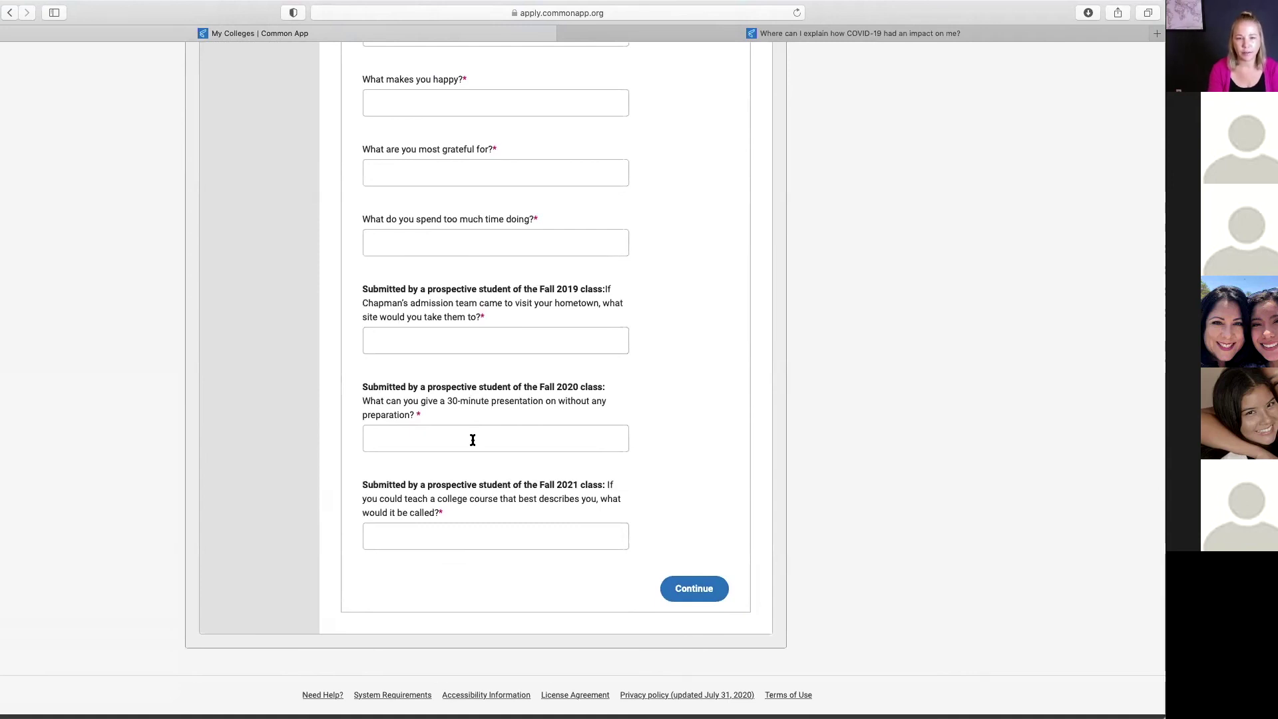
scroll(473, 459, down, 2)
scroll(473, 459, up, 10)
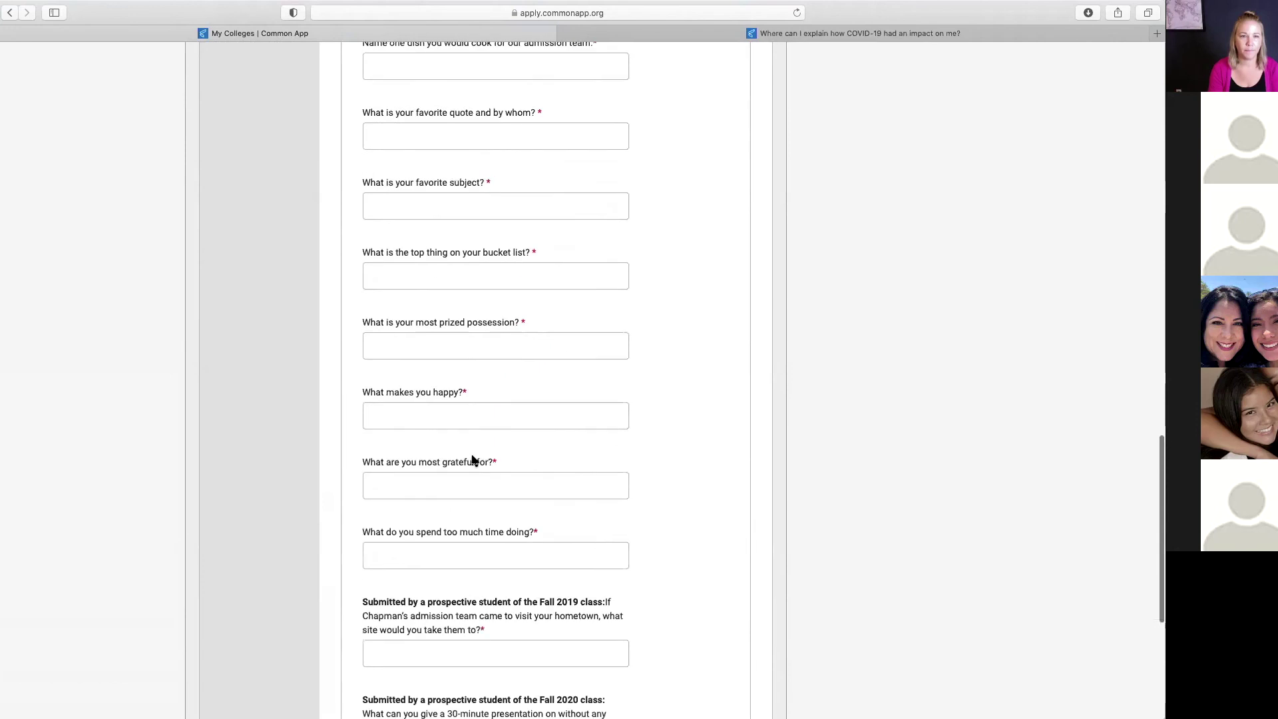
scroll(477, 465, down, 10)
Step: On Chapman's Recommenders & FERPA page, expand FERPA Release Authorization details and open the release authorization
click(695, 558)
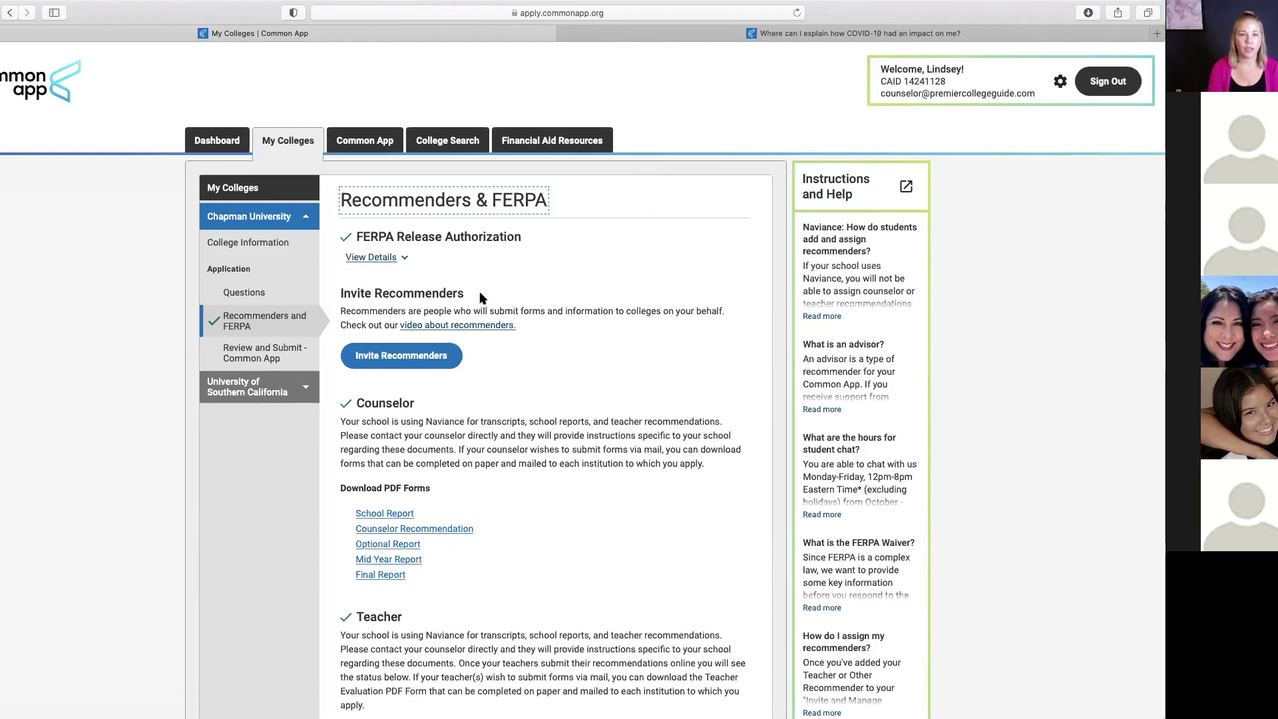
click(385, 259)
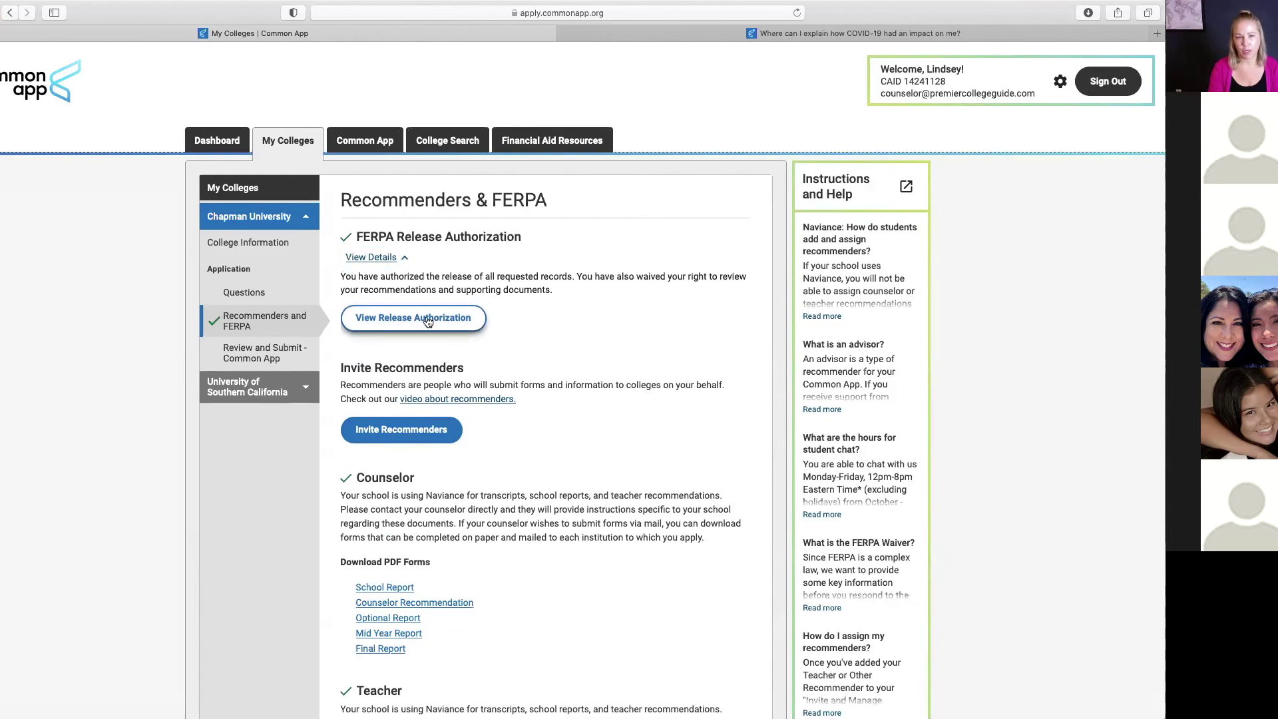
click(427, 318)
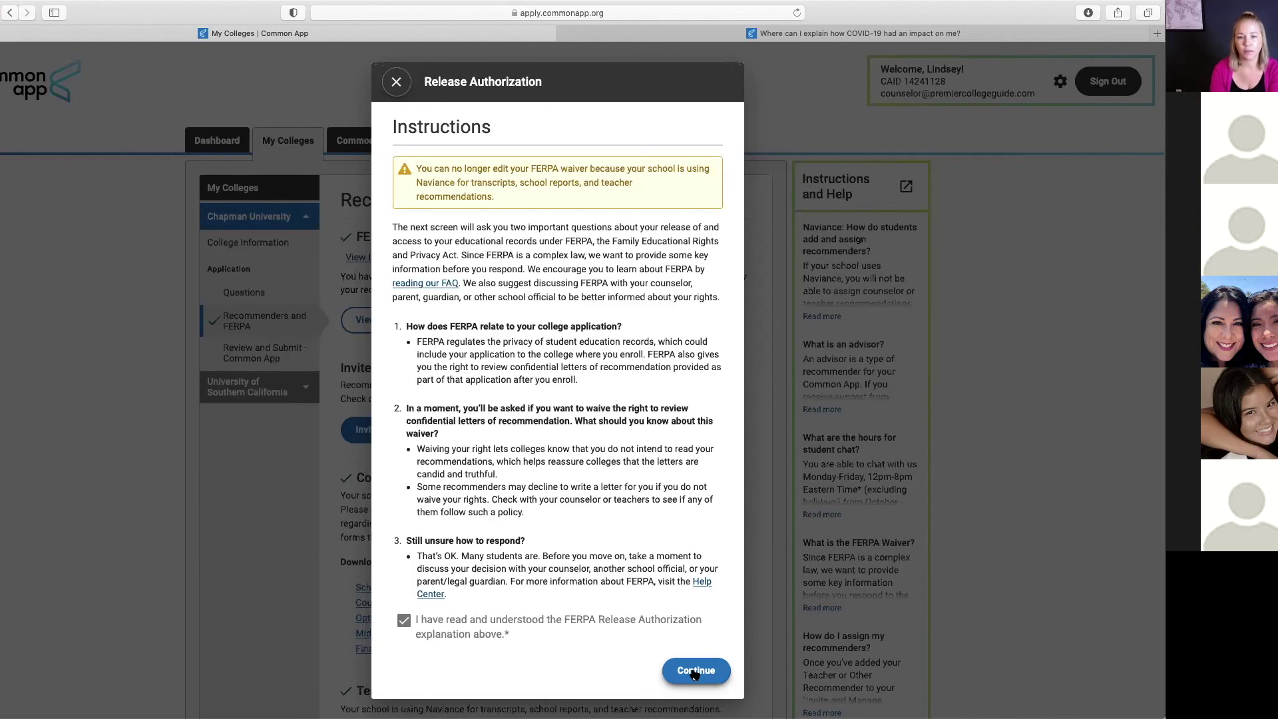
Step: View the signed FERPA waiver form, then close it to return to Recommenders & FERPA
click(696, 672)
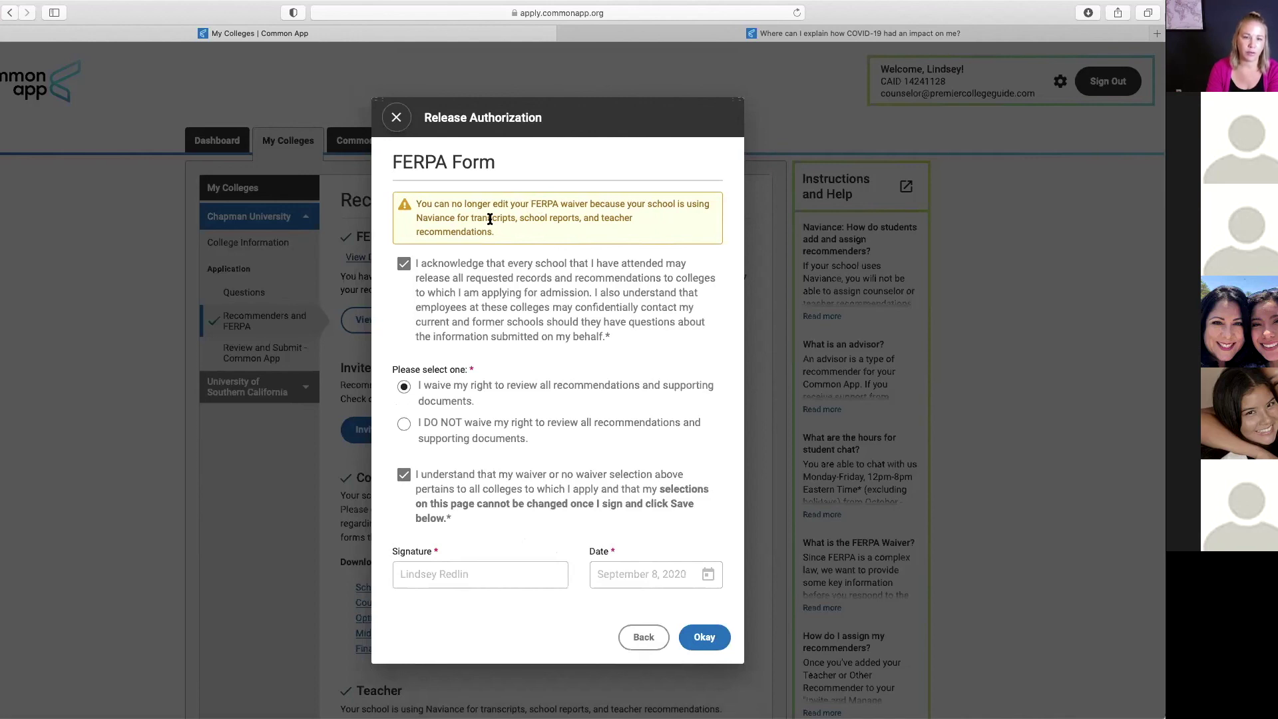
click(704, 637)
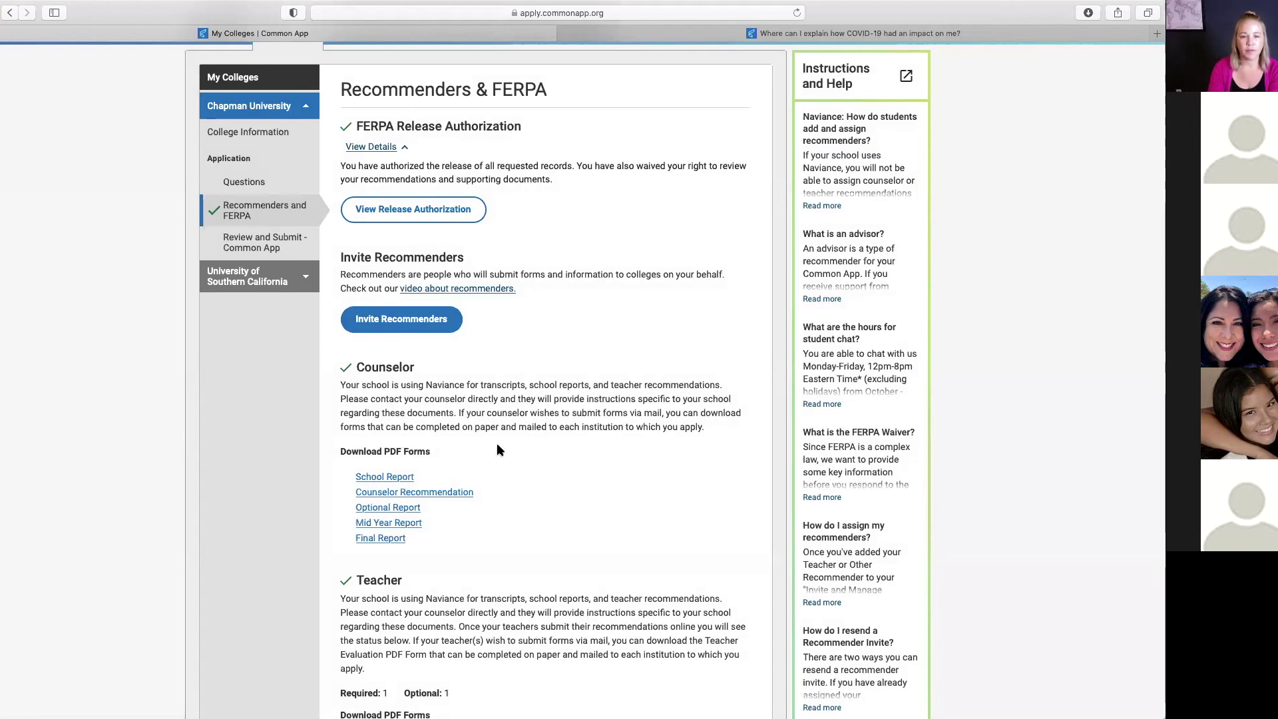
Step: Scroll past the Counselor and Teacher requirements to the Other Recommender and Advisor sections
scroll(497, 446, down, 2)
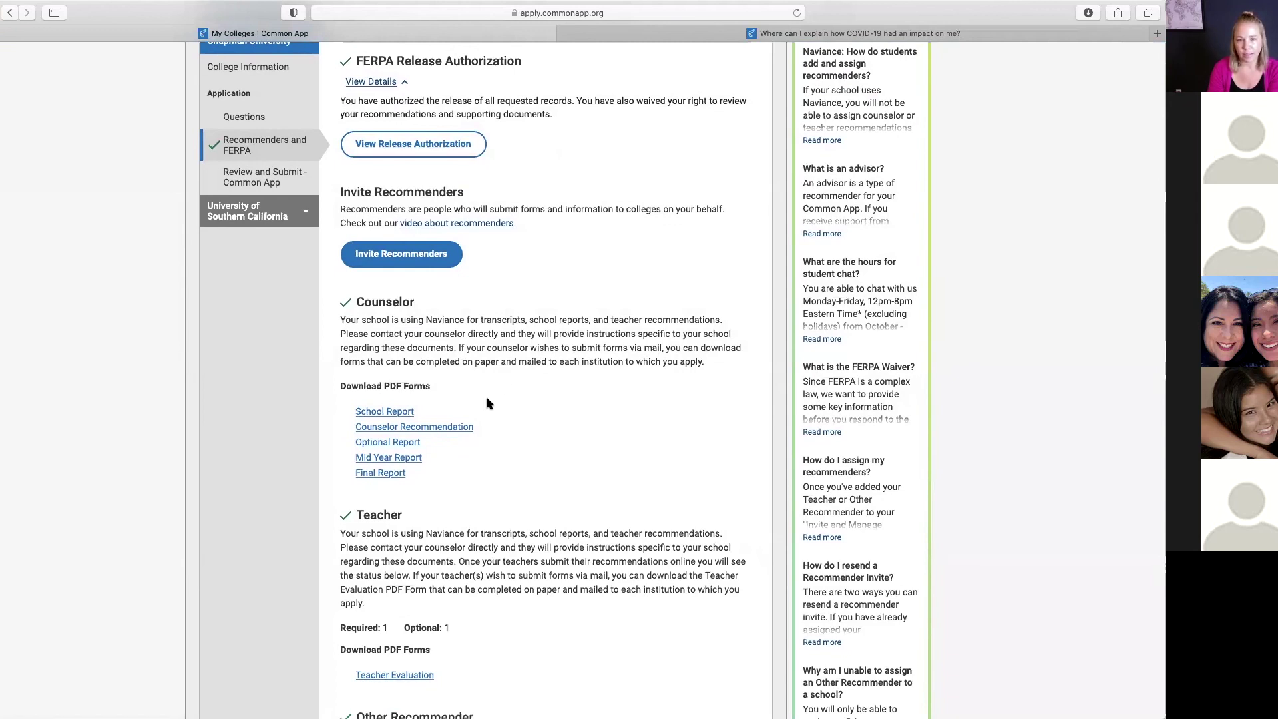
scroll(486, 398, down, 2)
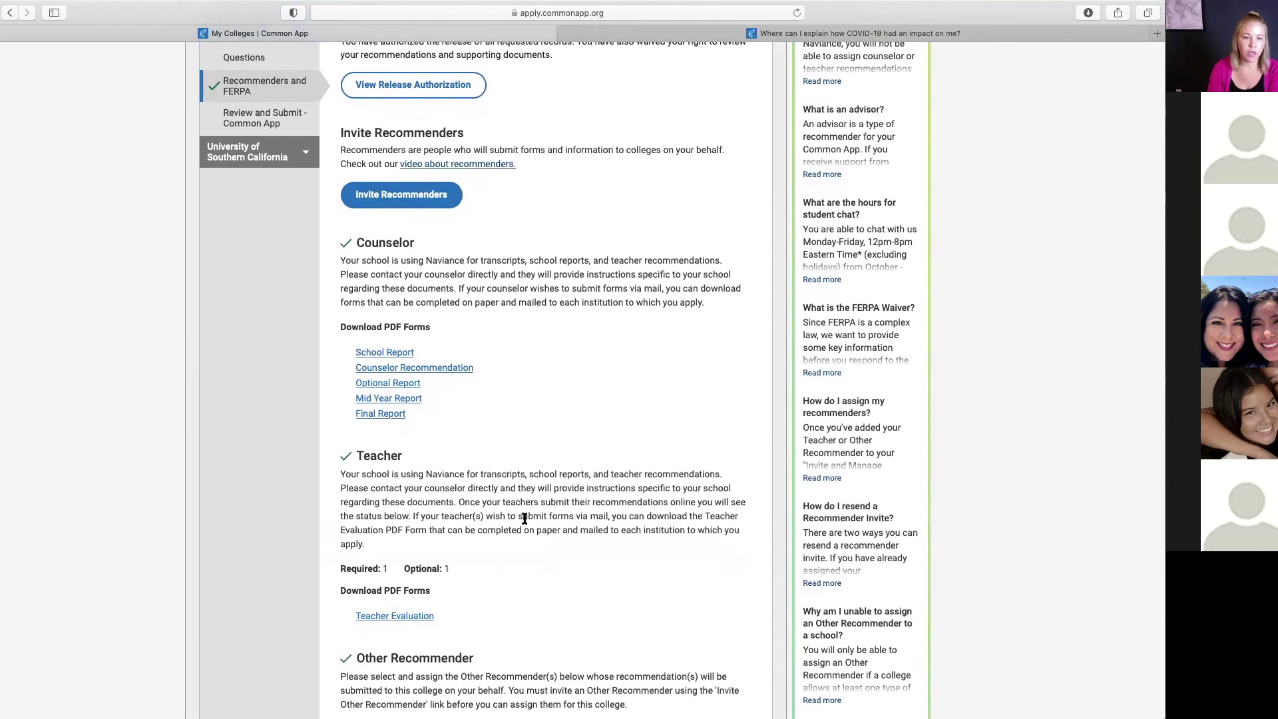
scroll(522, 520, down, 4)
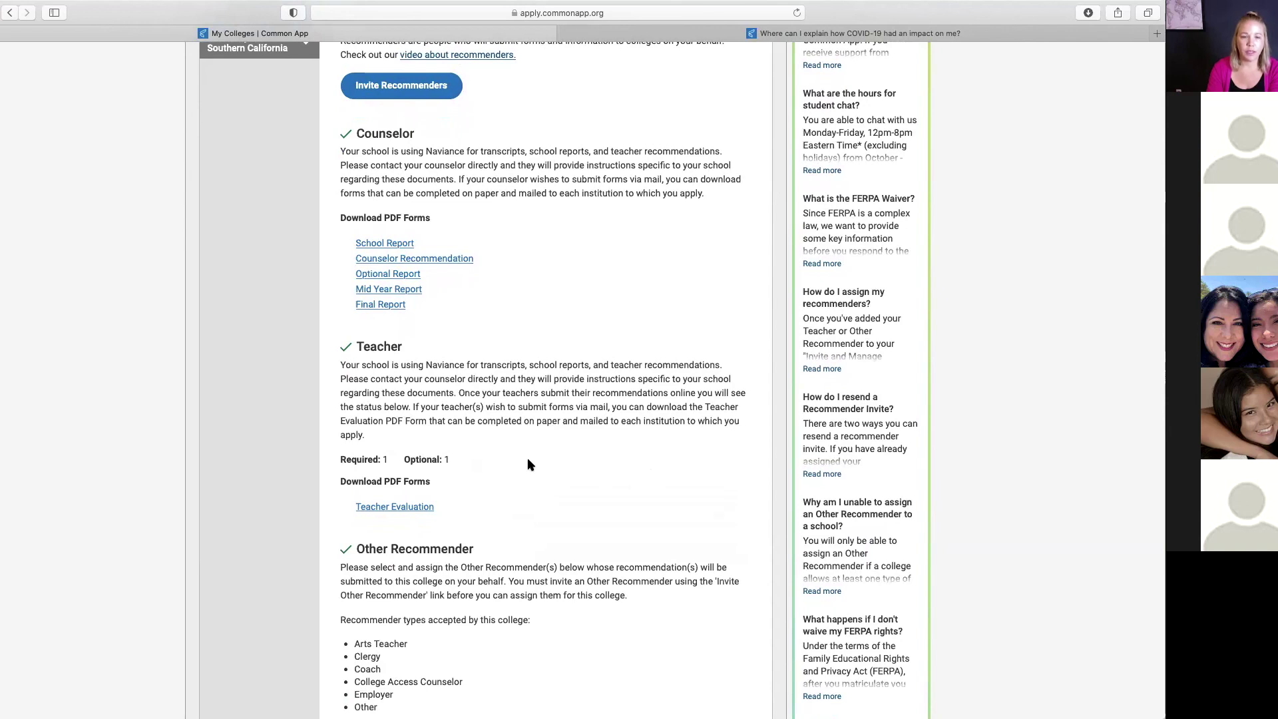
scroll(527, 464, down, 5)
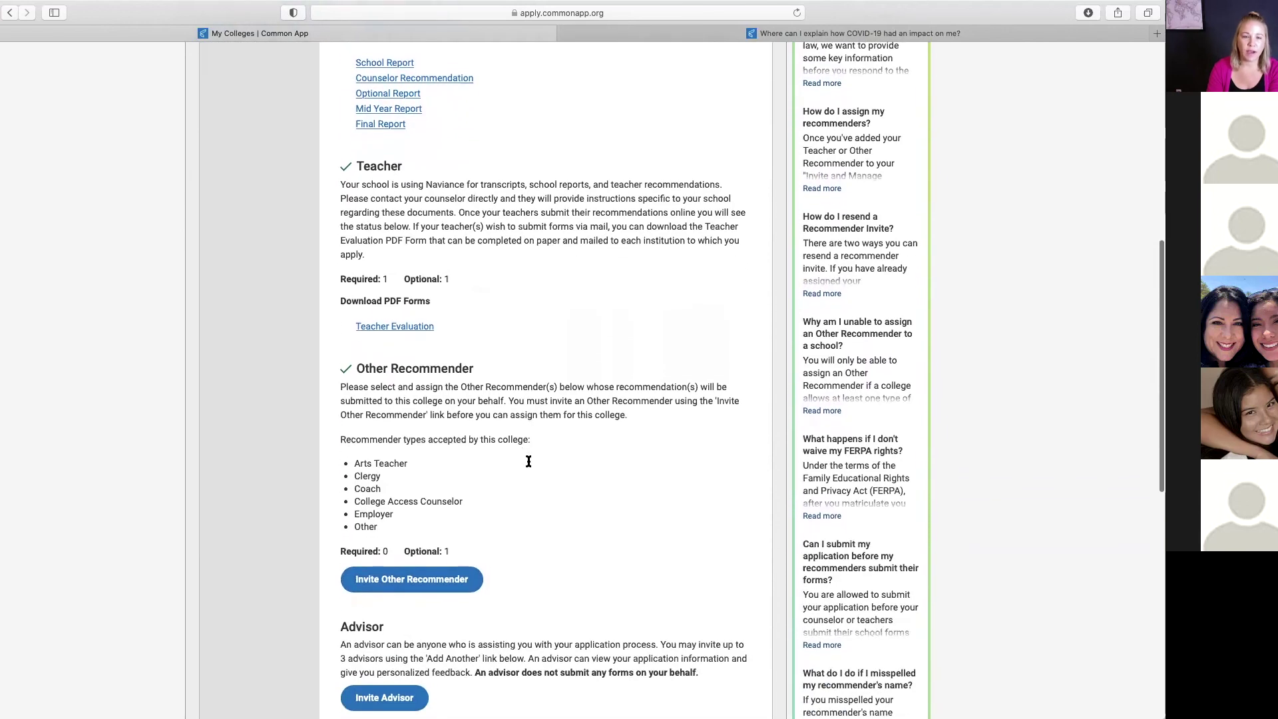
scroll(526, 459, down, 3)
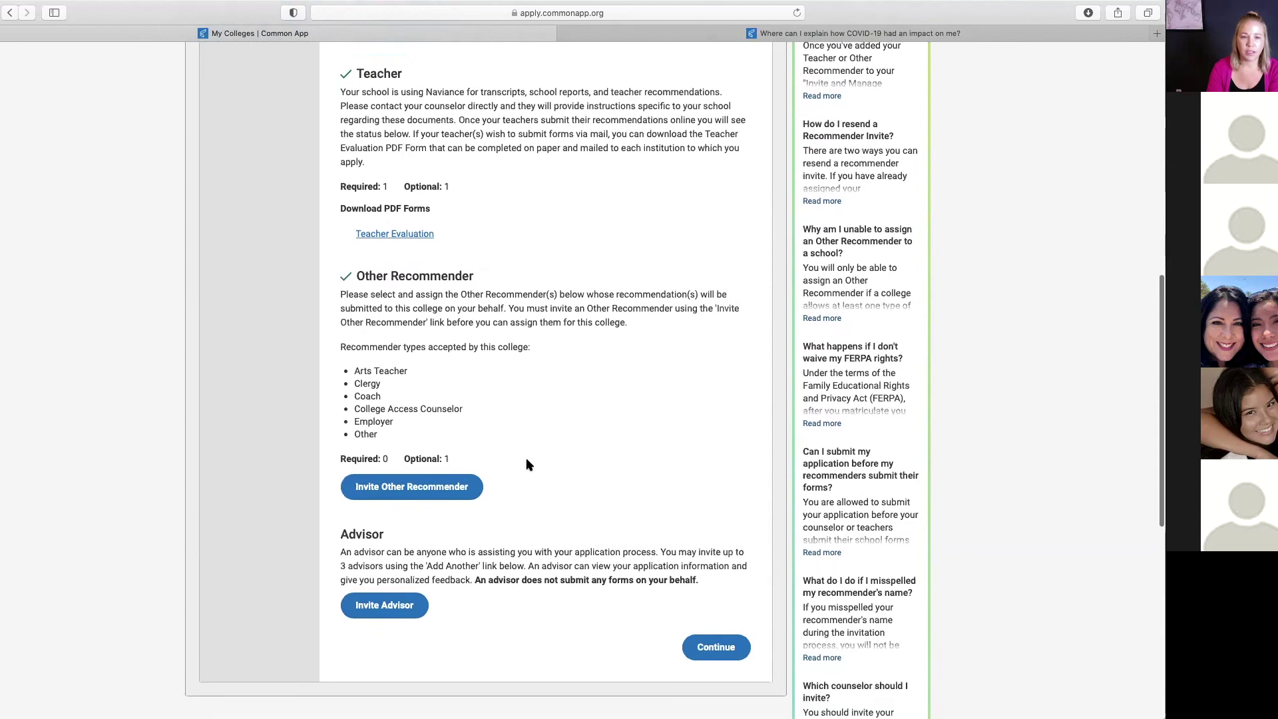
scroll(526, 464, down, 1)
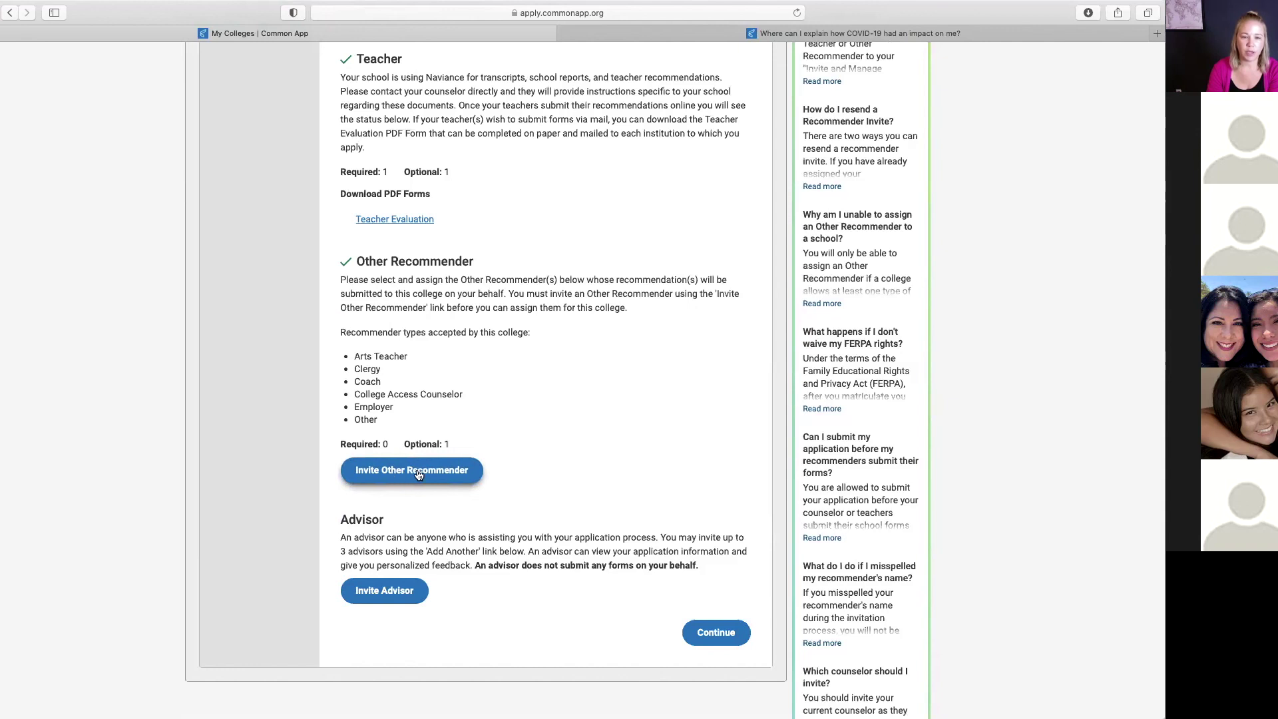
Step: Start an Other Recommender invitation, entering the recommender's e-mail with relationship set to Arts Teacher
click(418, 473)
click(539, 253)
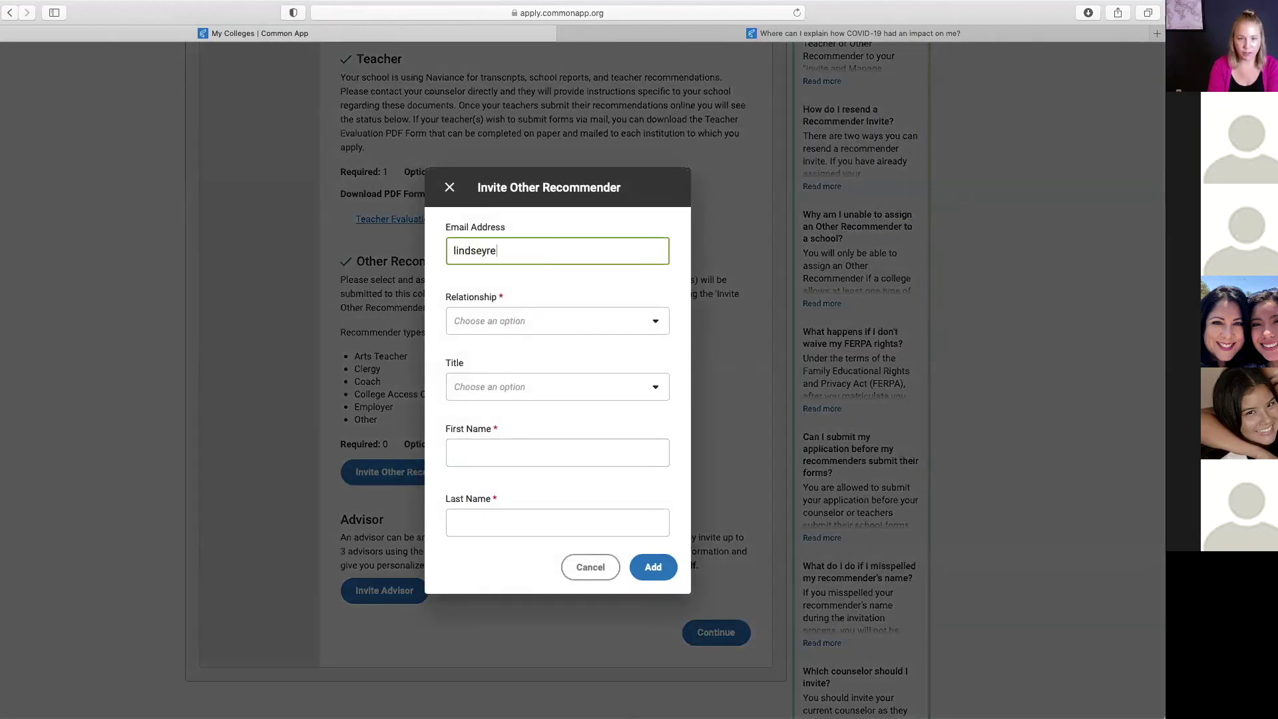
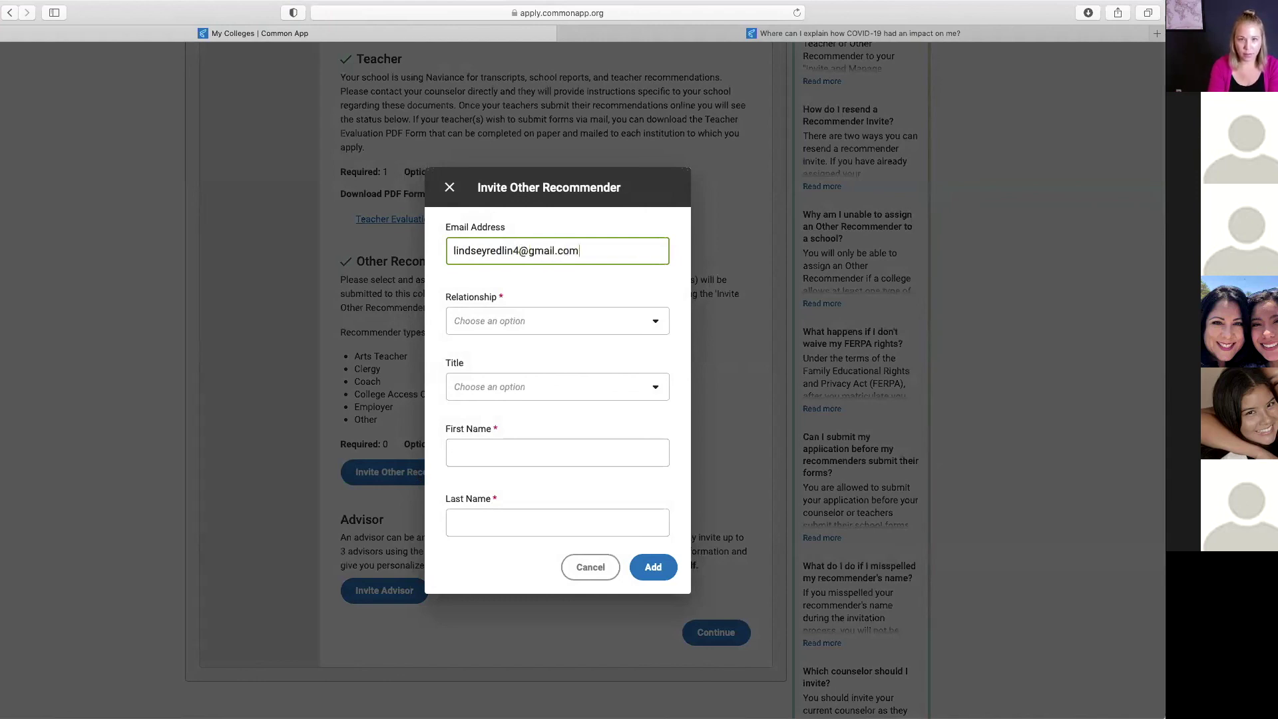
key(Tab)
click(629, 321)
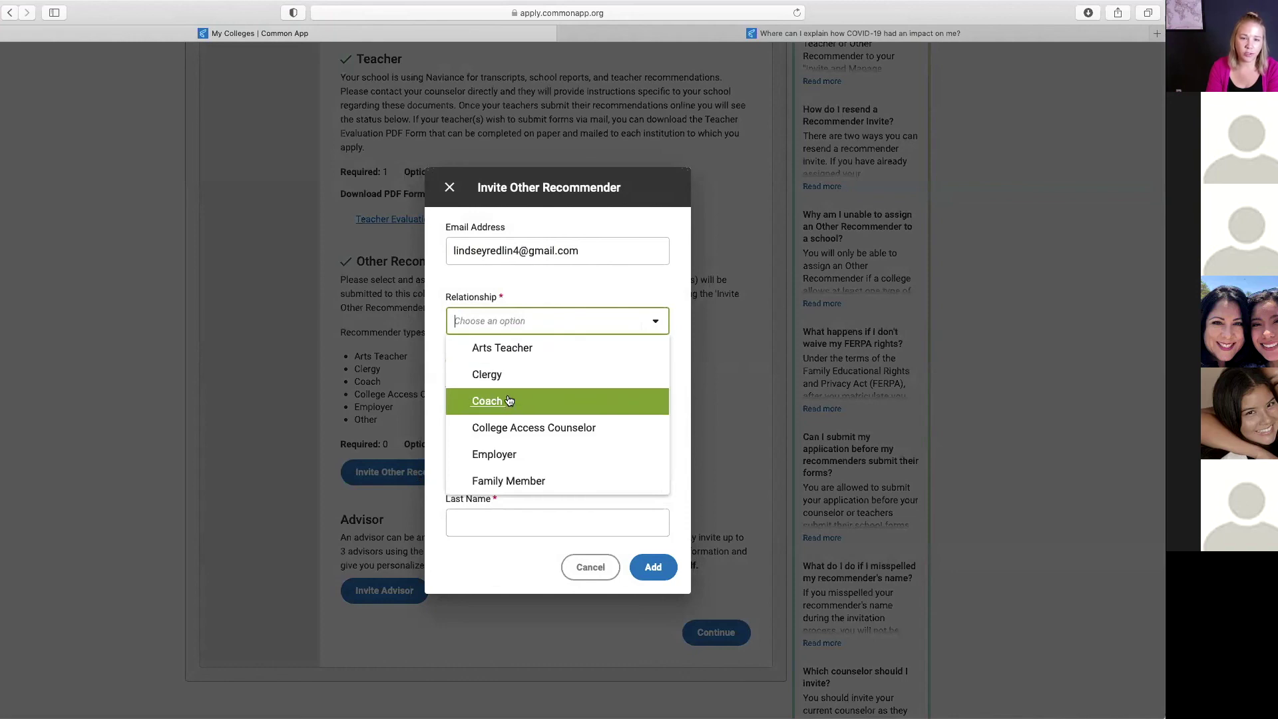
scroll(531, 444, down, 2)
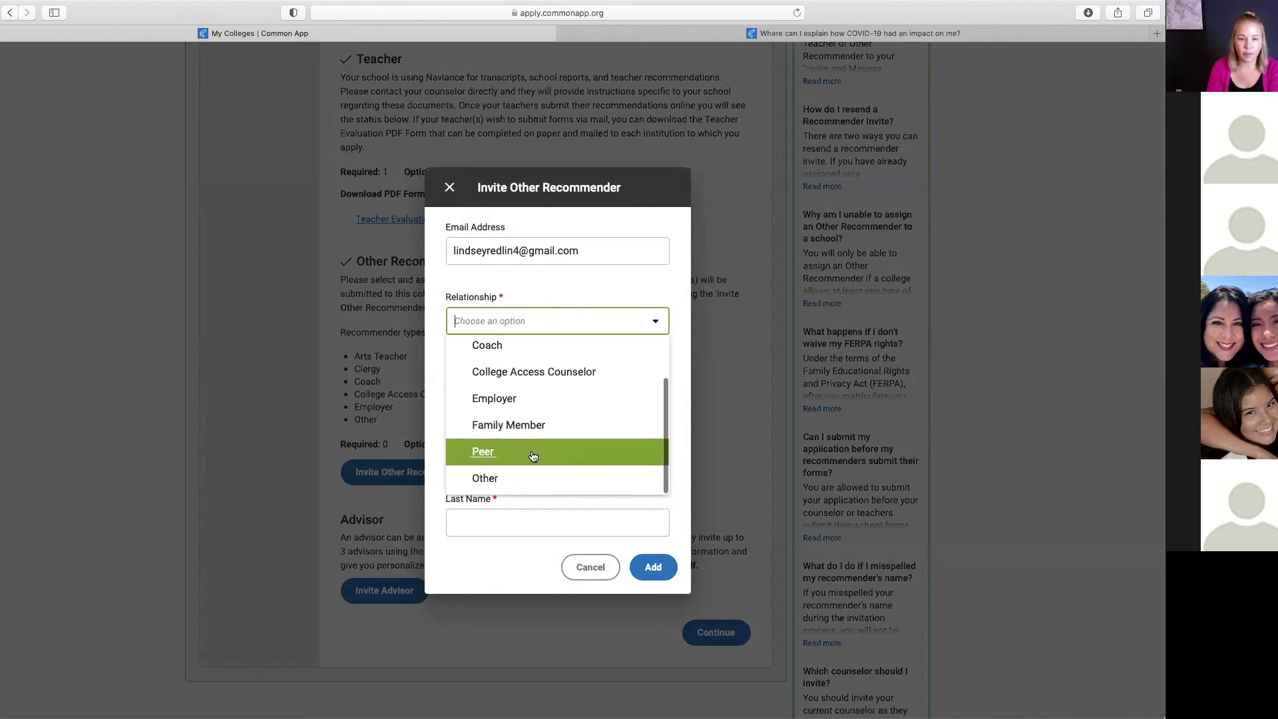
scroll(512, 387, up, 2)
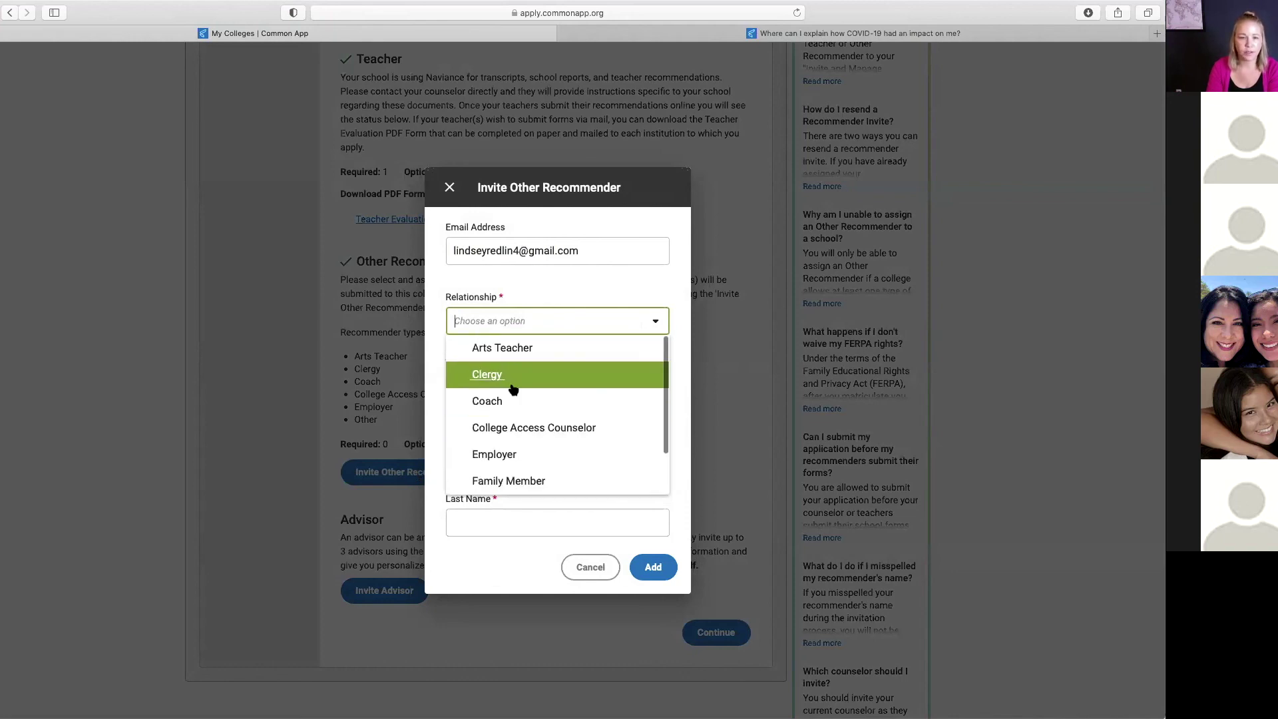
click(514, 348)
Step: Set title Mrs., enter the recommender's first and last name, choose Yes, and send the invitation
click(650, 333)
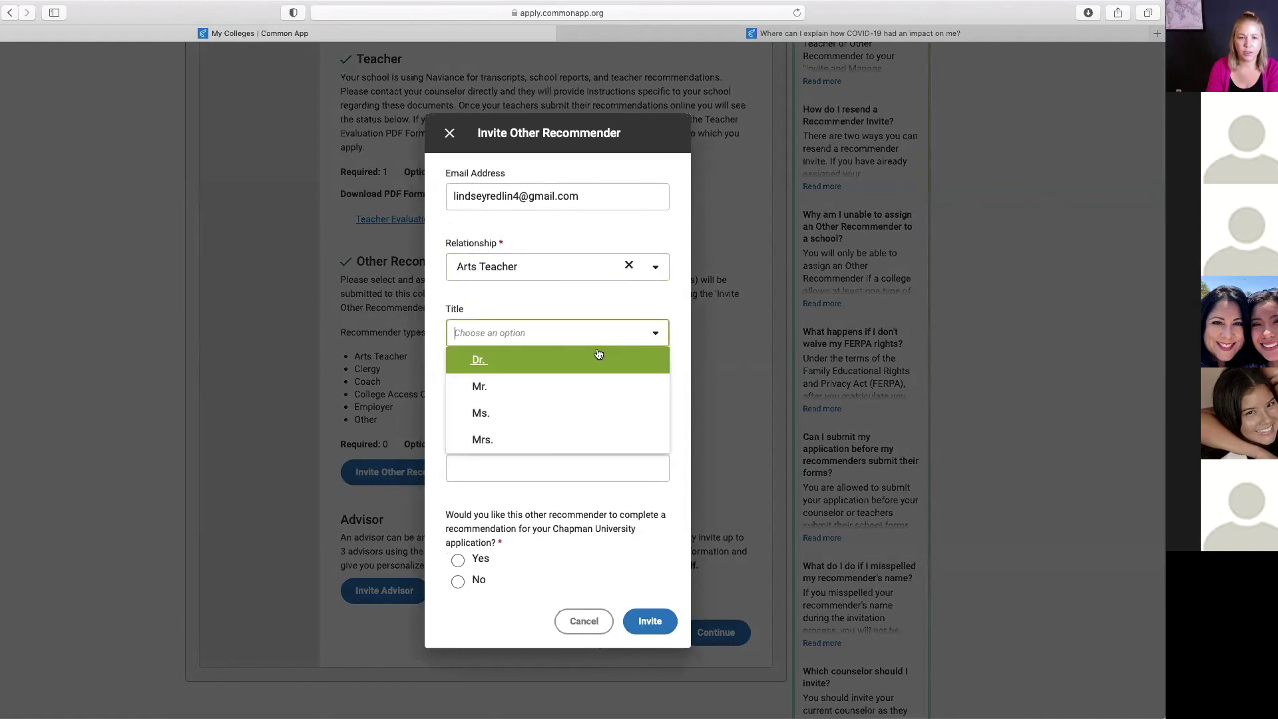
click(508, 437)
click(490, 398)
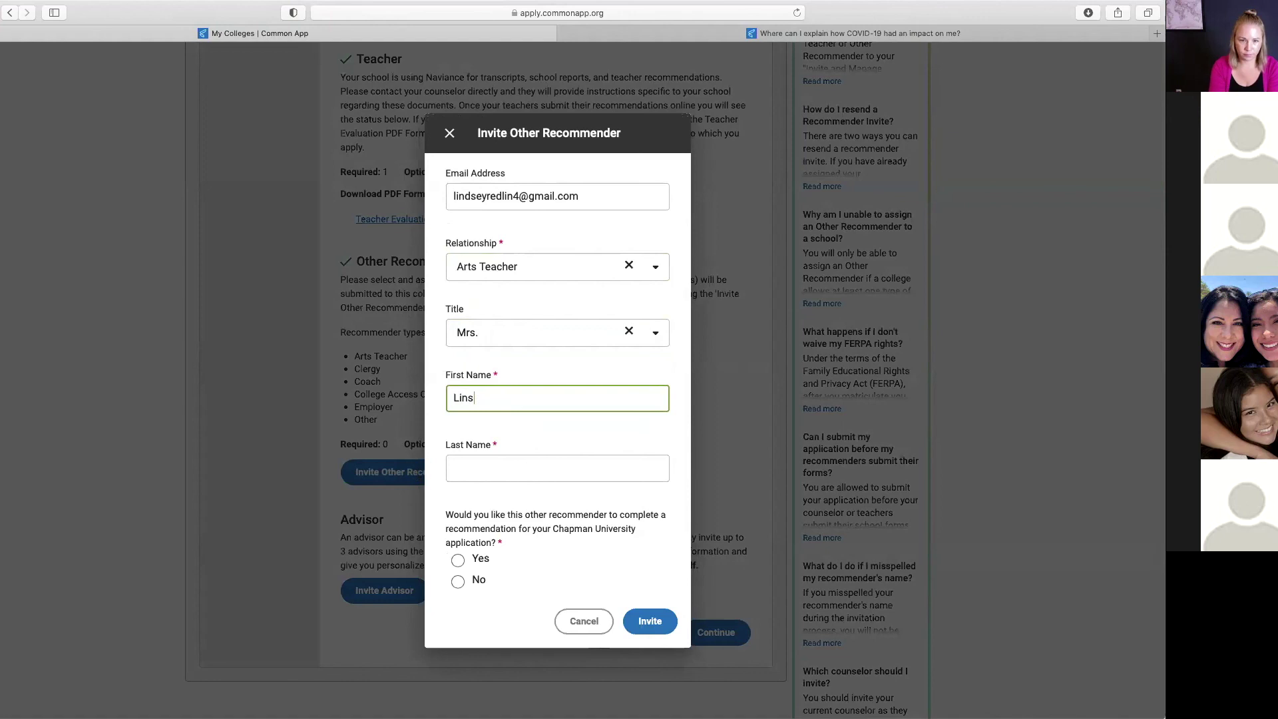
key(Tab)
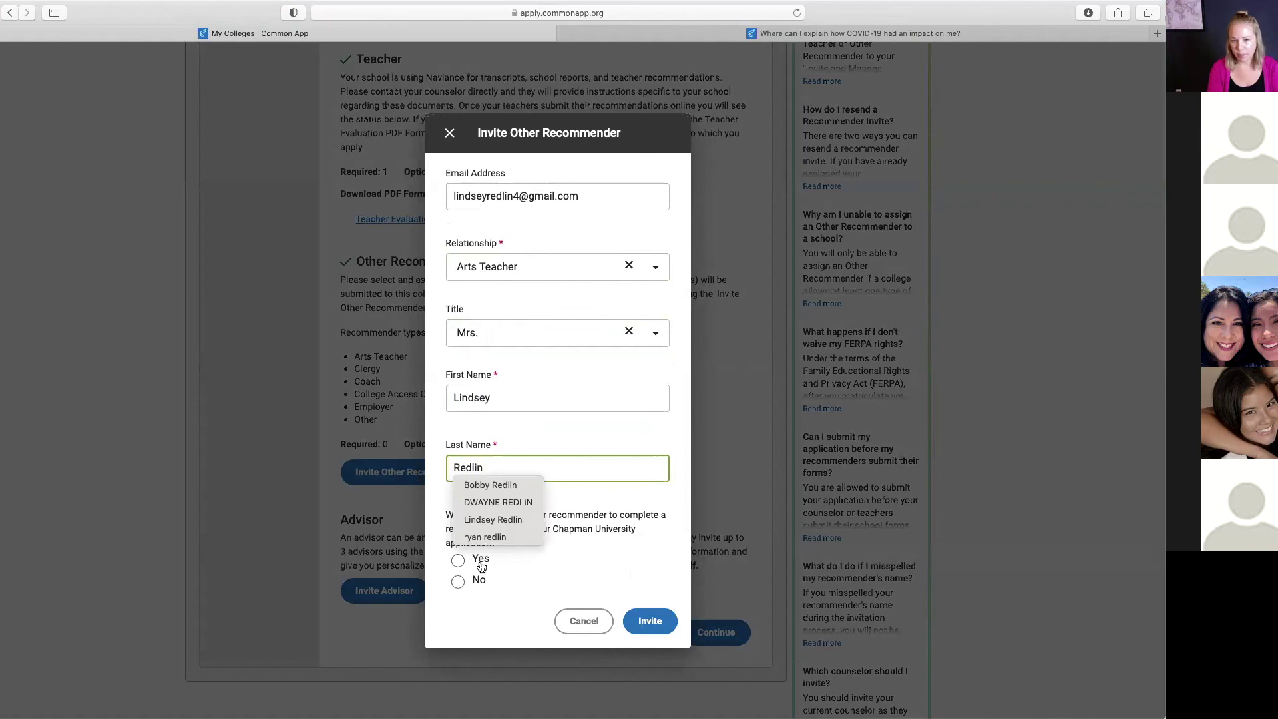
click(473, 568)
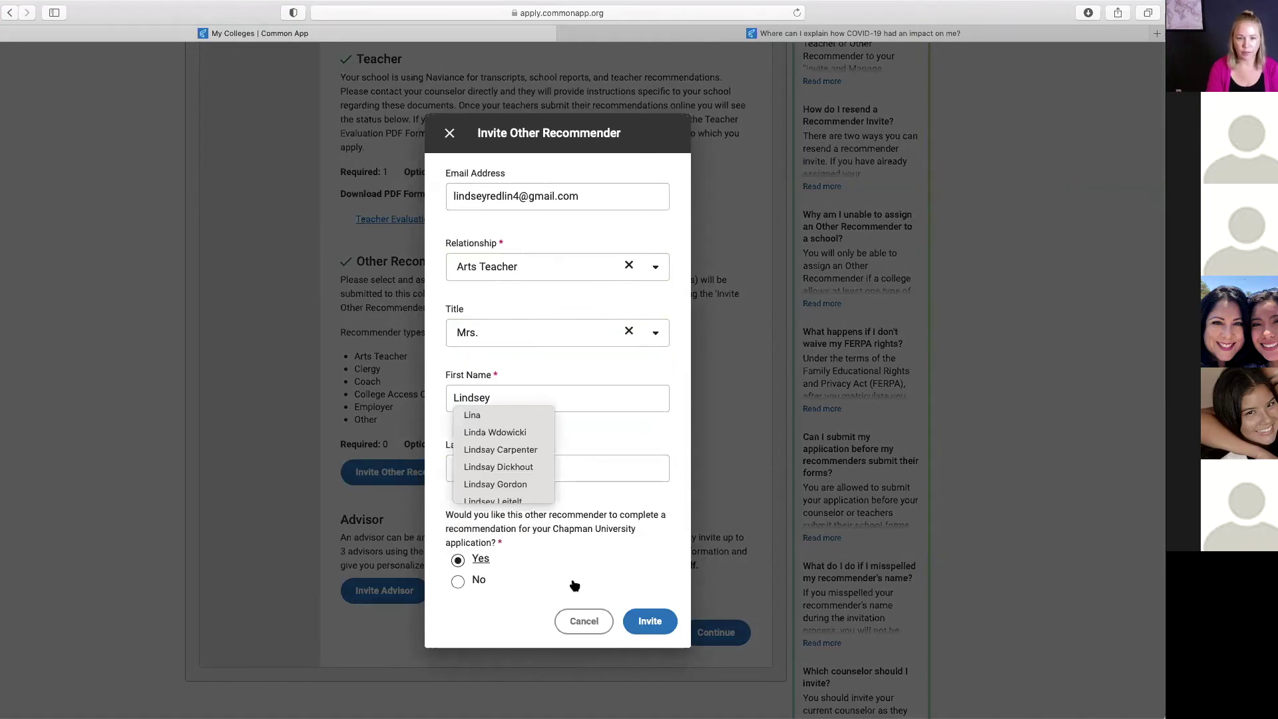
click(659, 619)
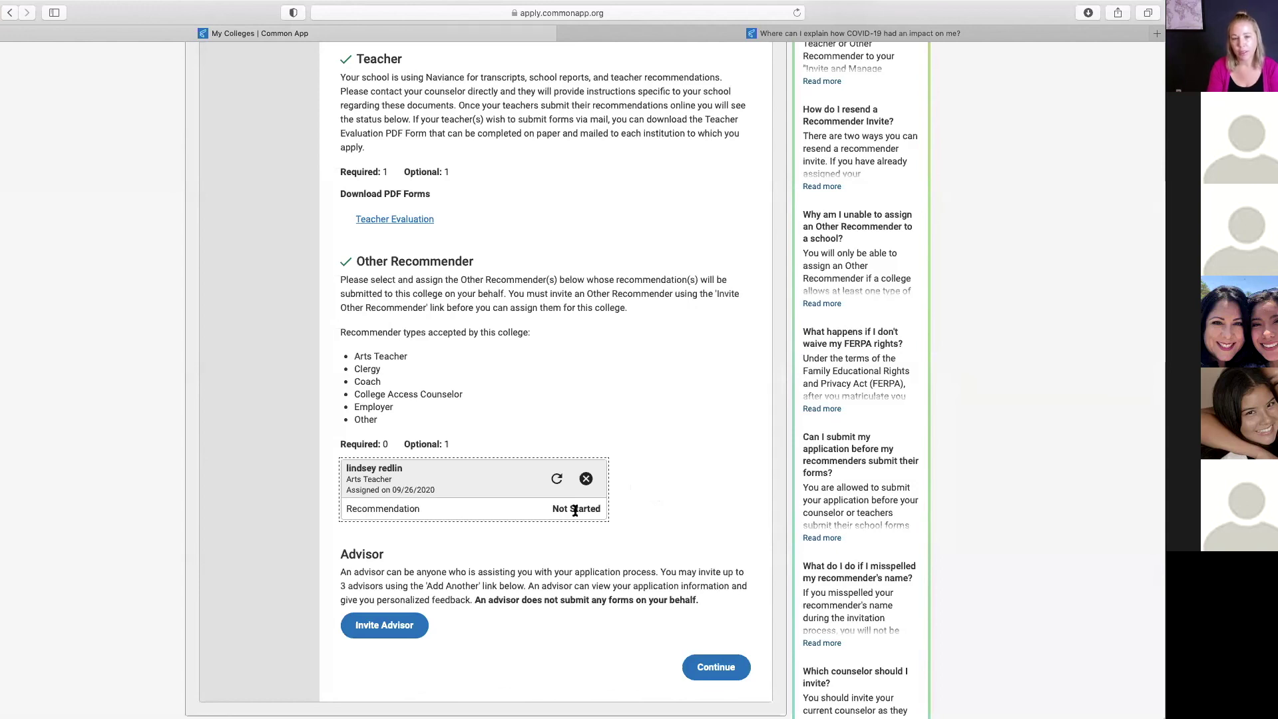
Step: Scroll back to the top of Chapman's Recommenders & FERPA page
scroll(575, 510, up, 3)
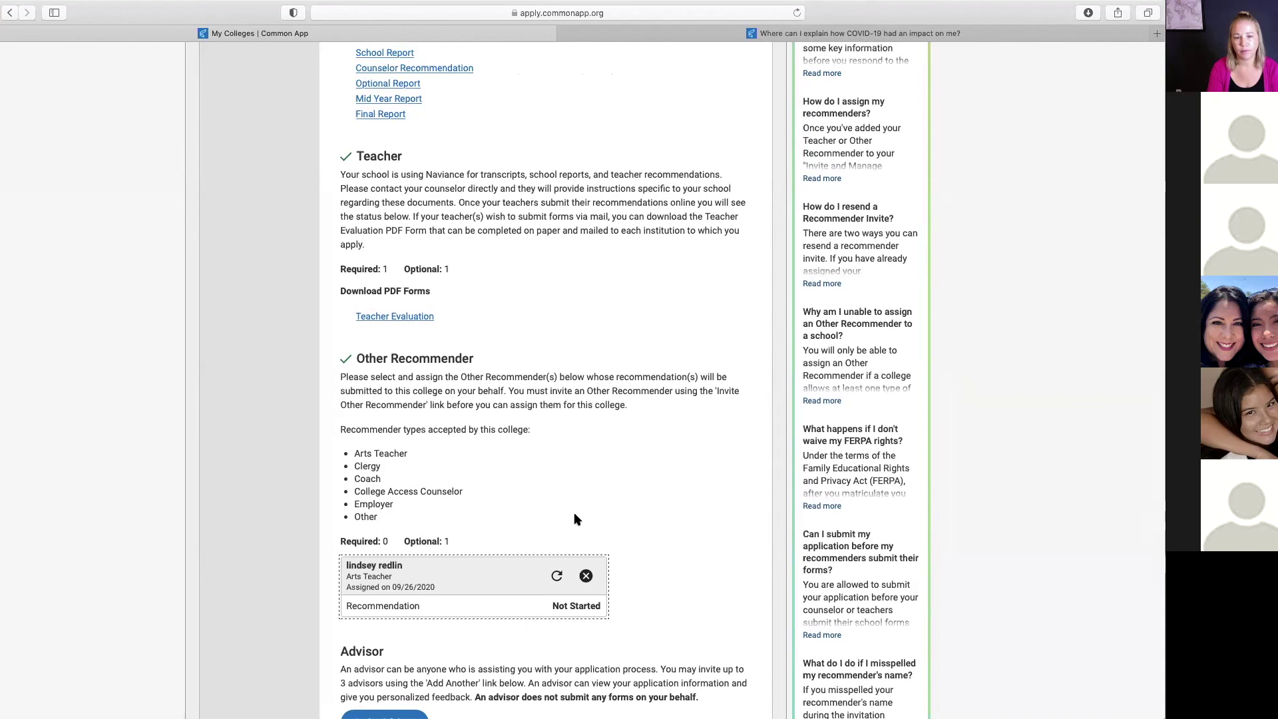
scroll(576, 519, up, 15)
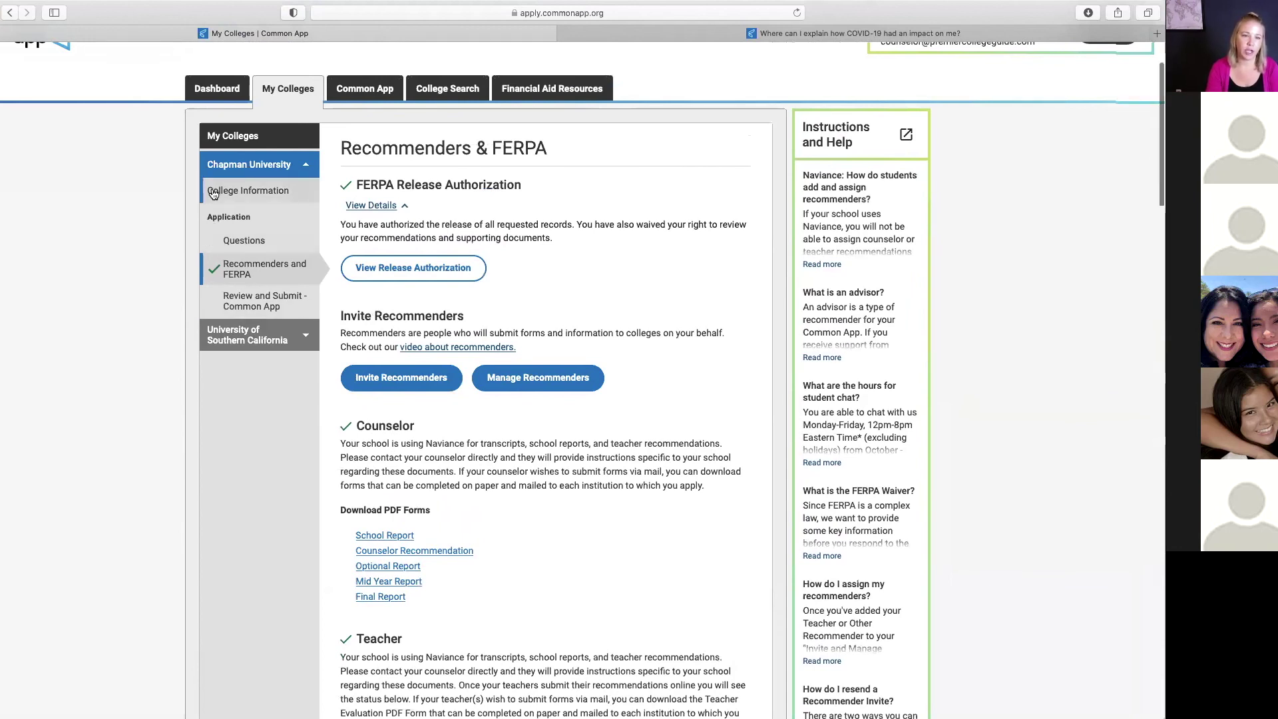
scroll(226, 219, up, 1)
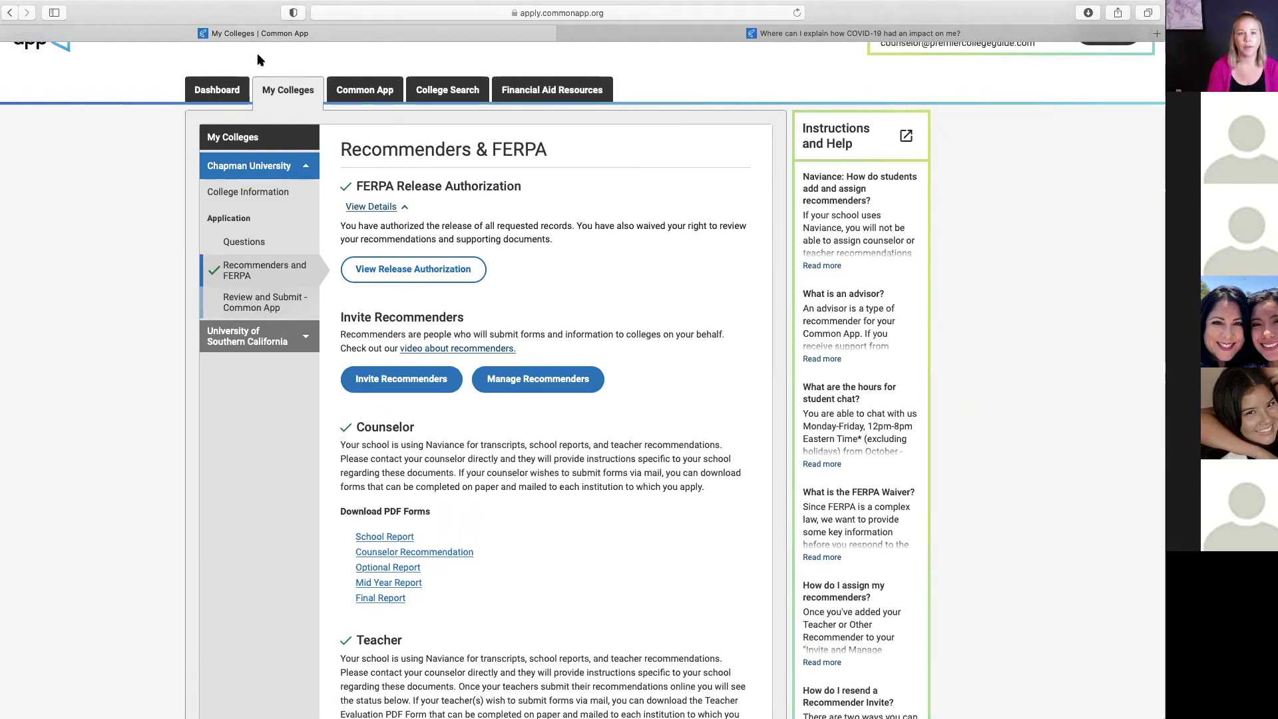
Step: Check the Chapman and USC applications on the Dashboard, then open the Common App Profile page
click(223, 89)
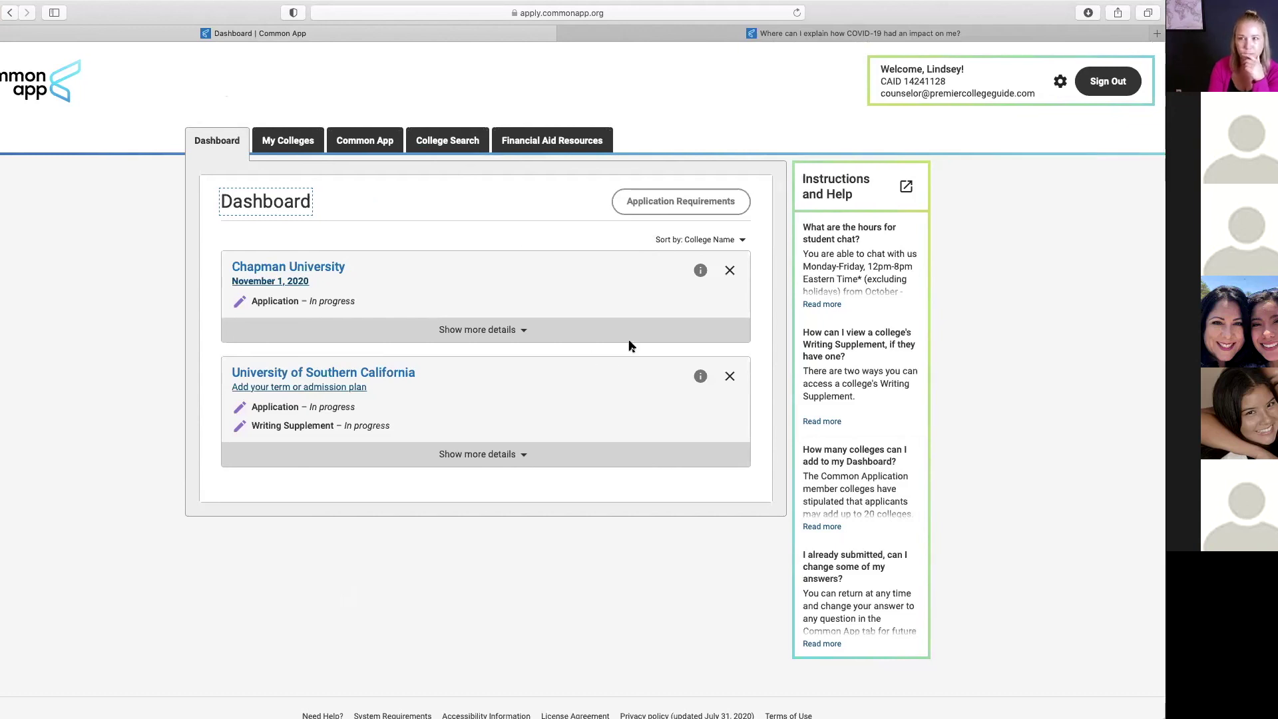
click(364, 146)
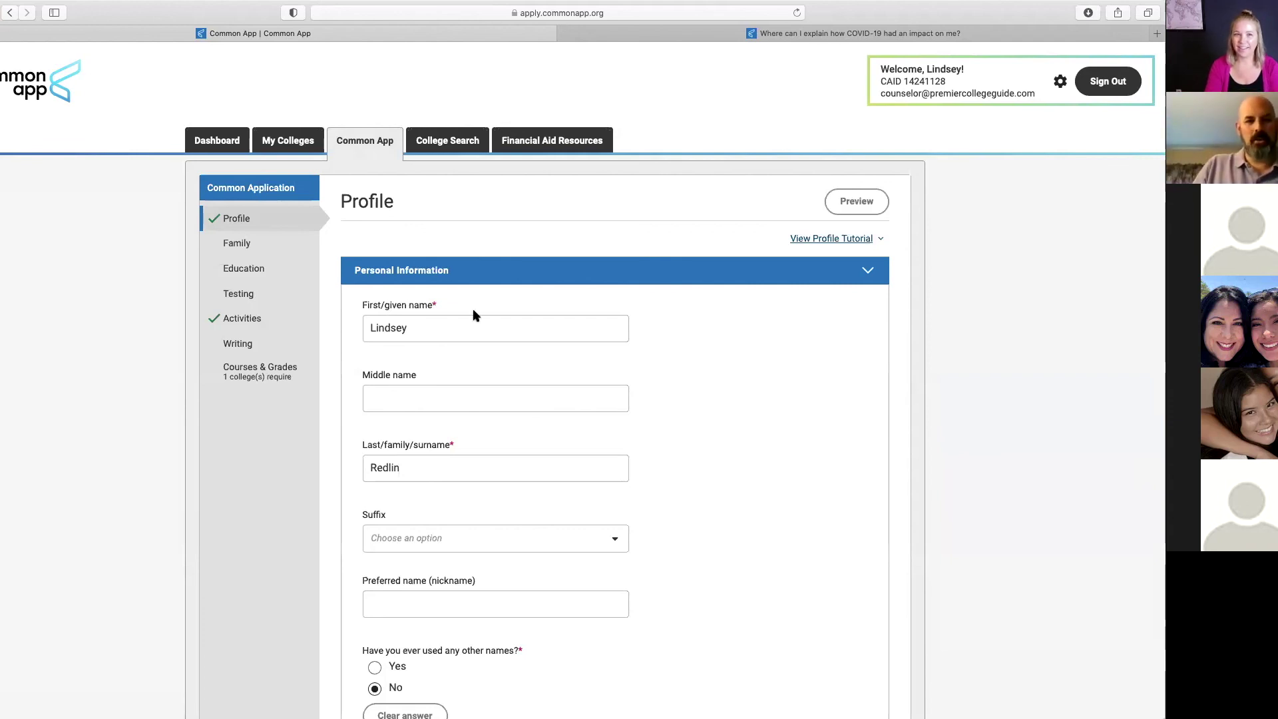
Step: Return to the Dashboard, then switch to Preview's final slide, 'Questions and Time to Go Through Apps'
click(213, 143)
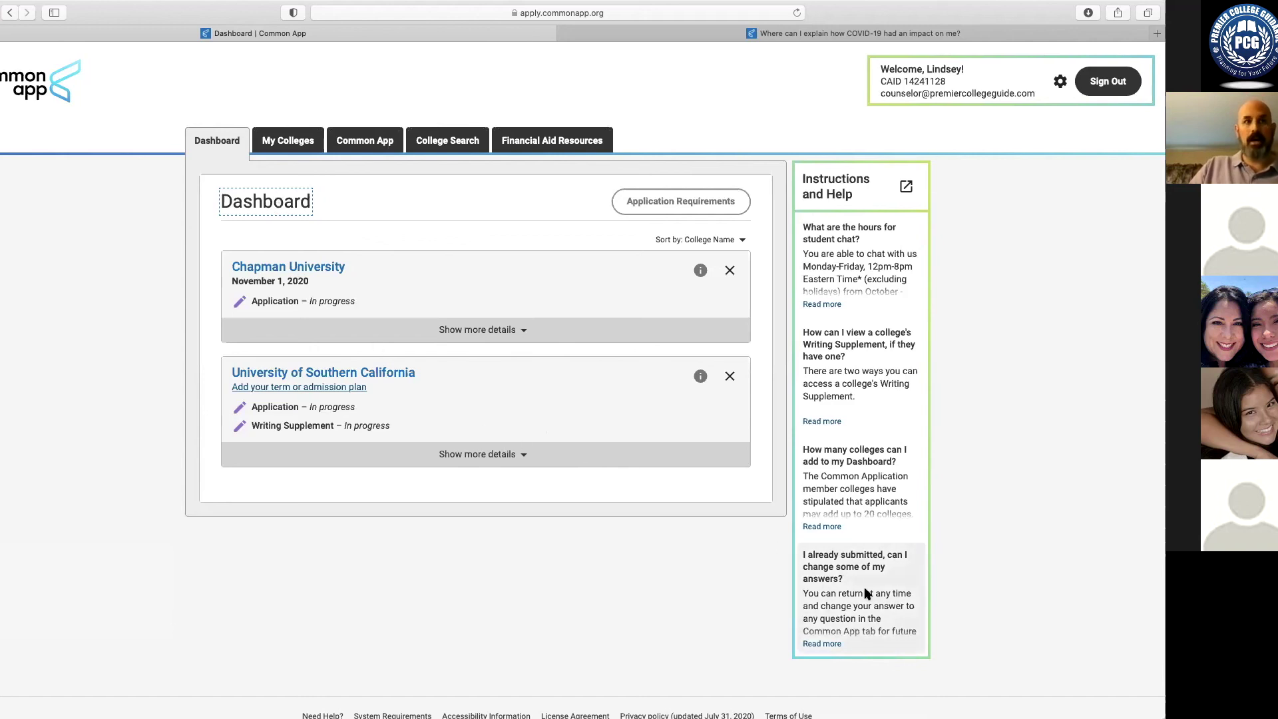
key(super+Tab)
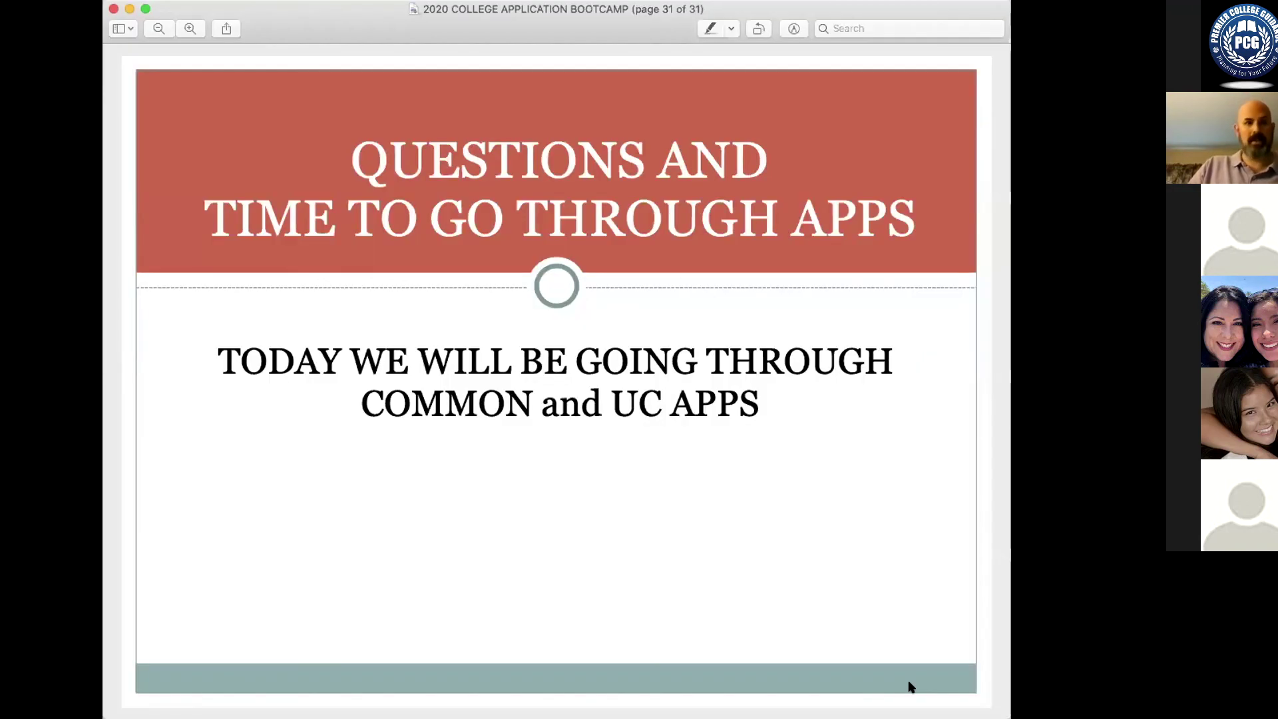